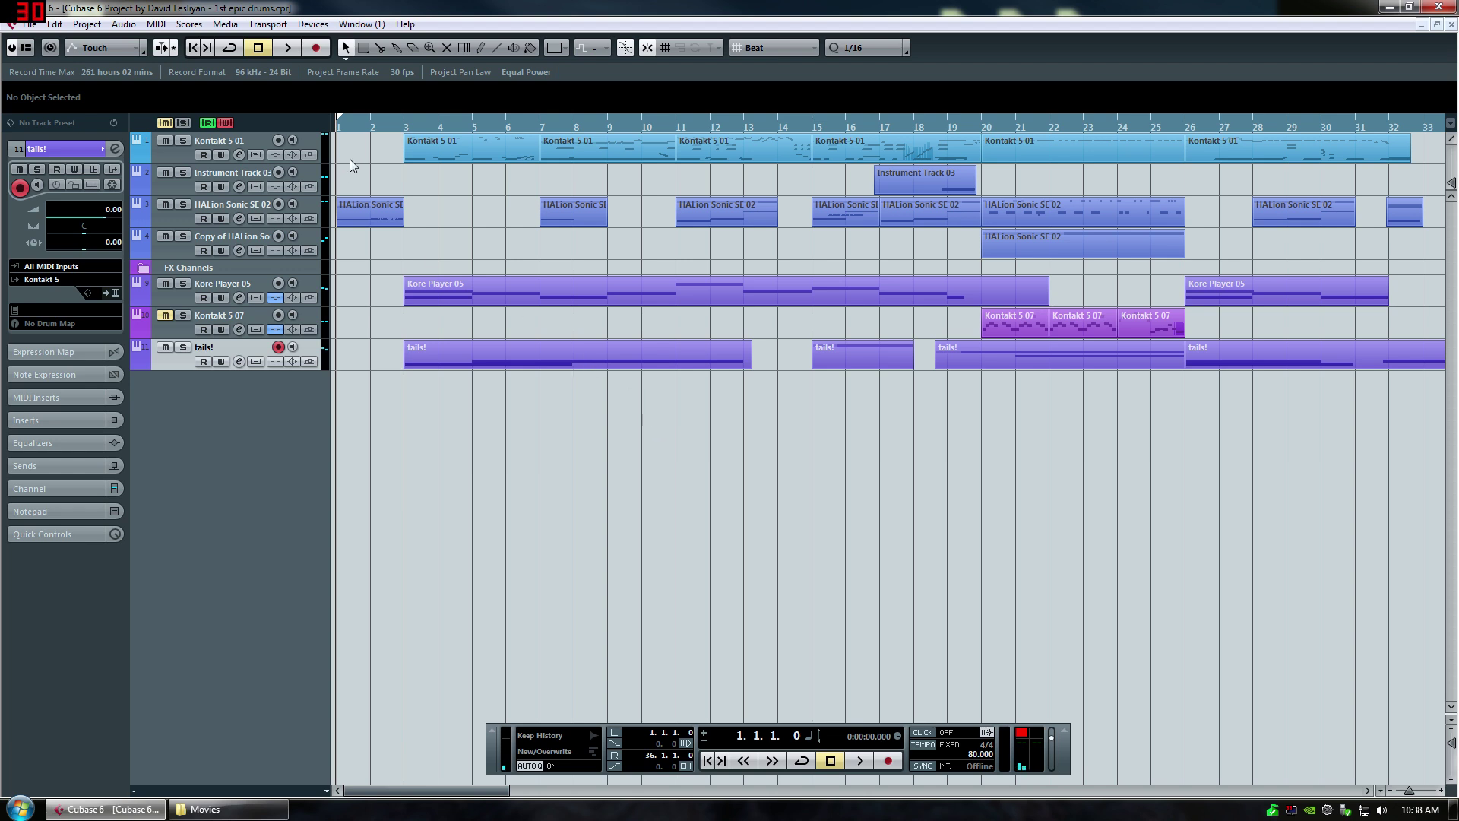
# Look over the whole arrangement in the project window, from the full timeline down to its opening bars
pyautogui.moveTo(370, 126); pyautogui.dragTo(289, 120)
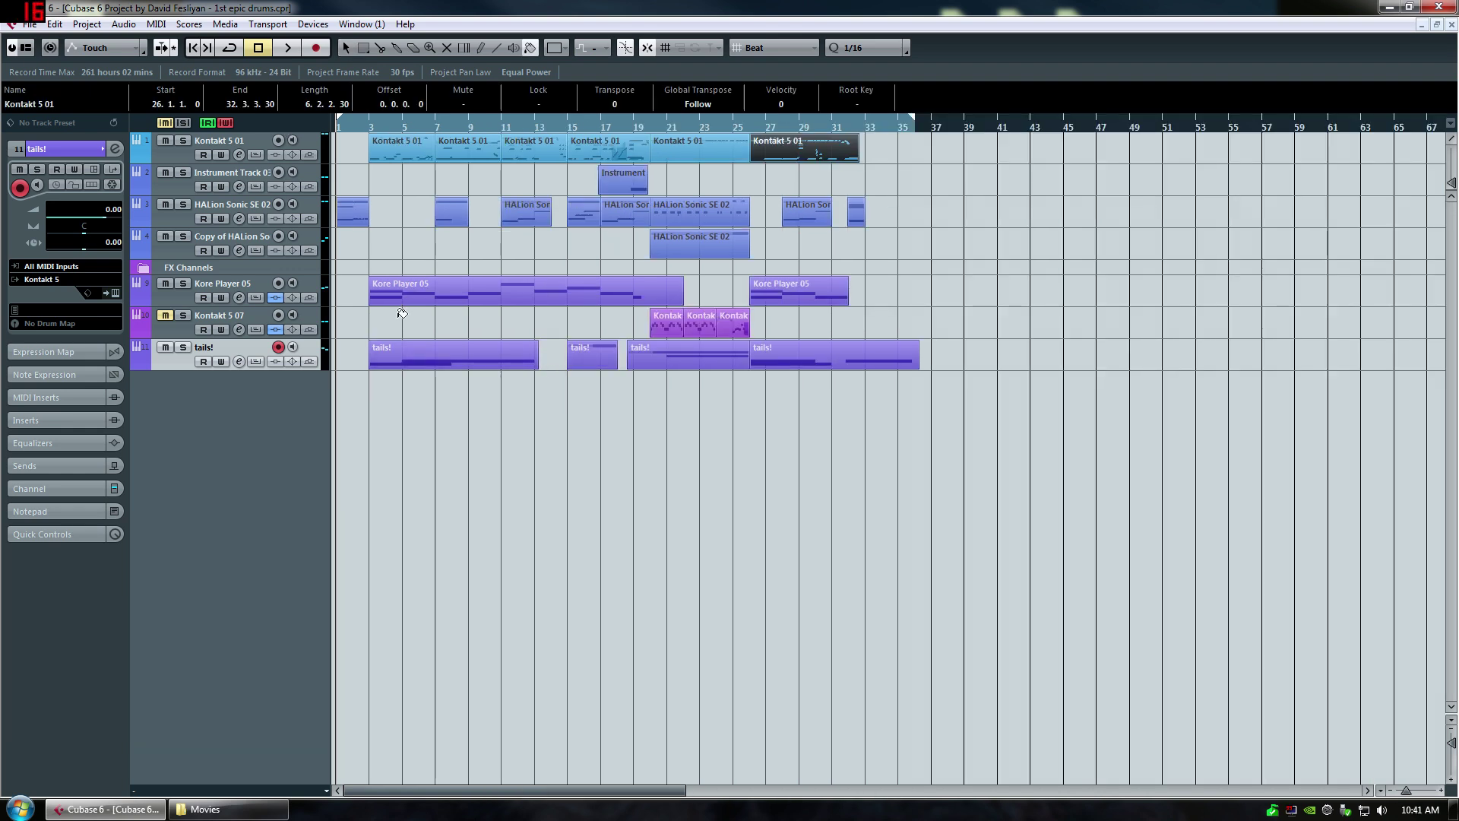
pyautogui.click(422, 514)
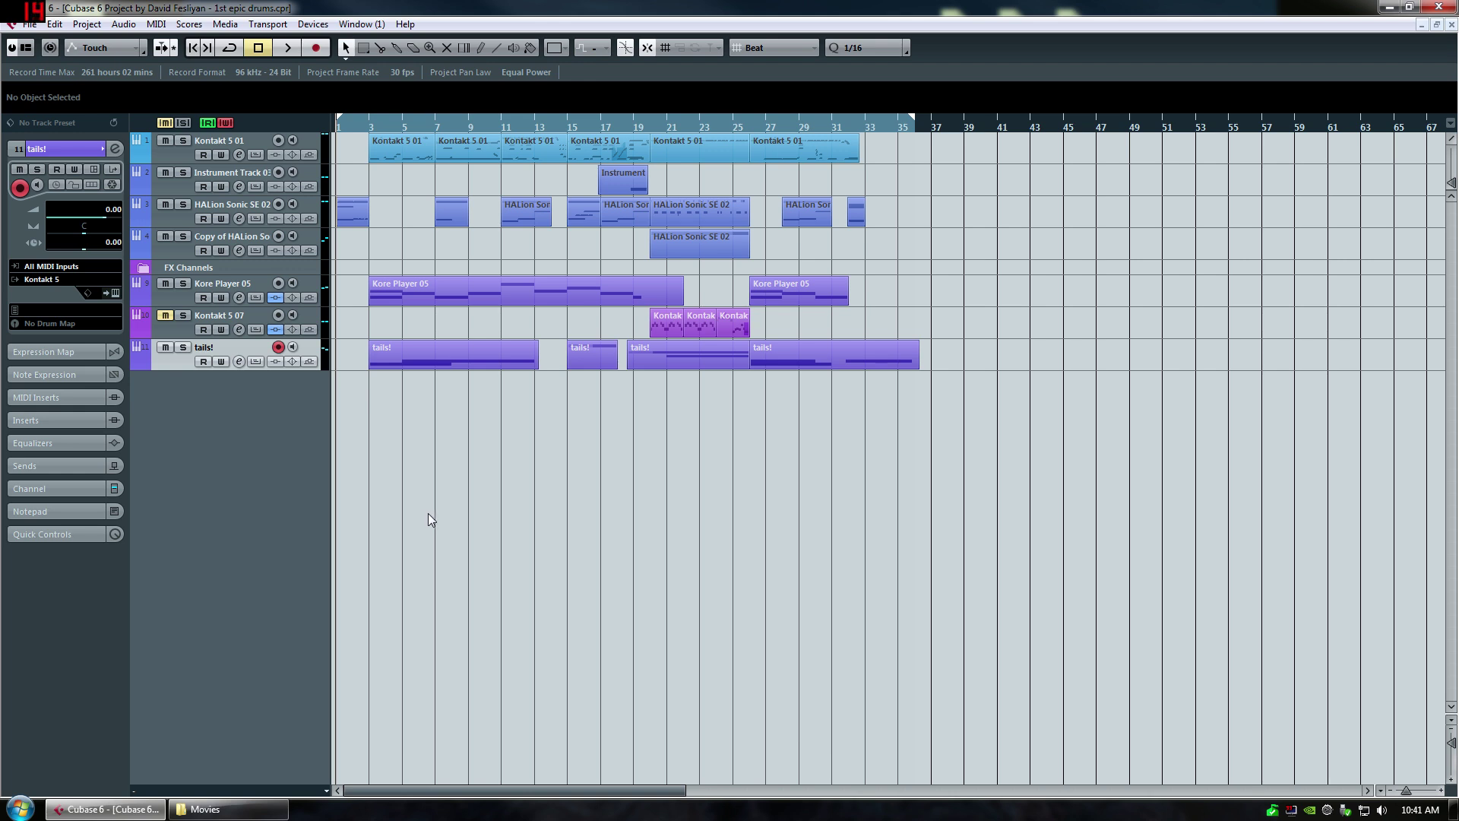
pyautogui.press('h')
pyautogui.press('h')
pyautogui.press('h')
pyautogui.press('h')
pyautogui.press('h')
pyautogui.press('h')
pyautogui.press('h')
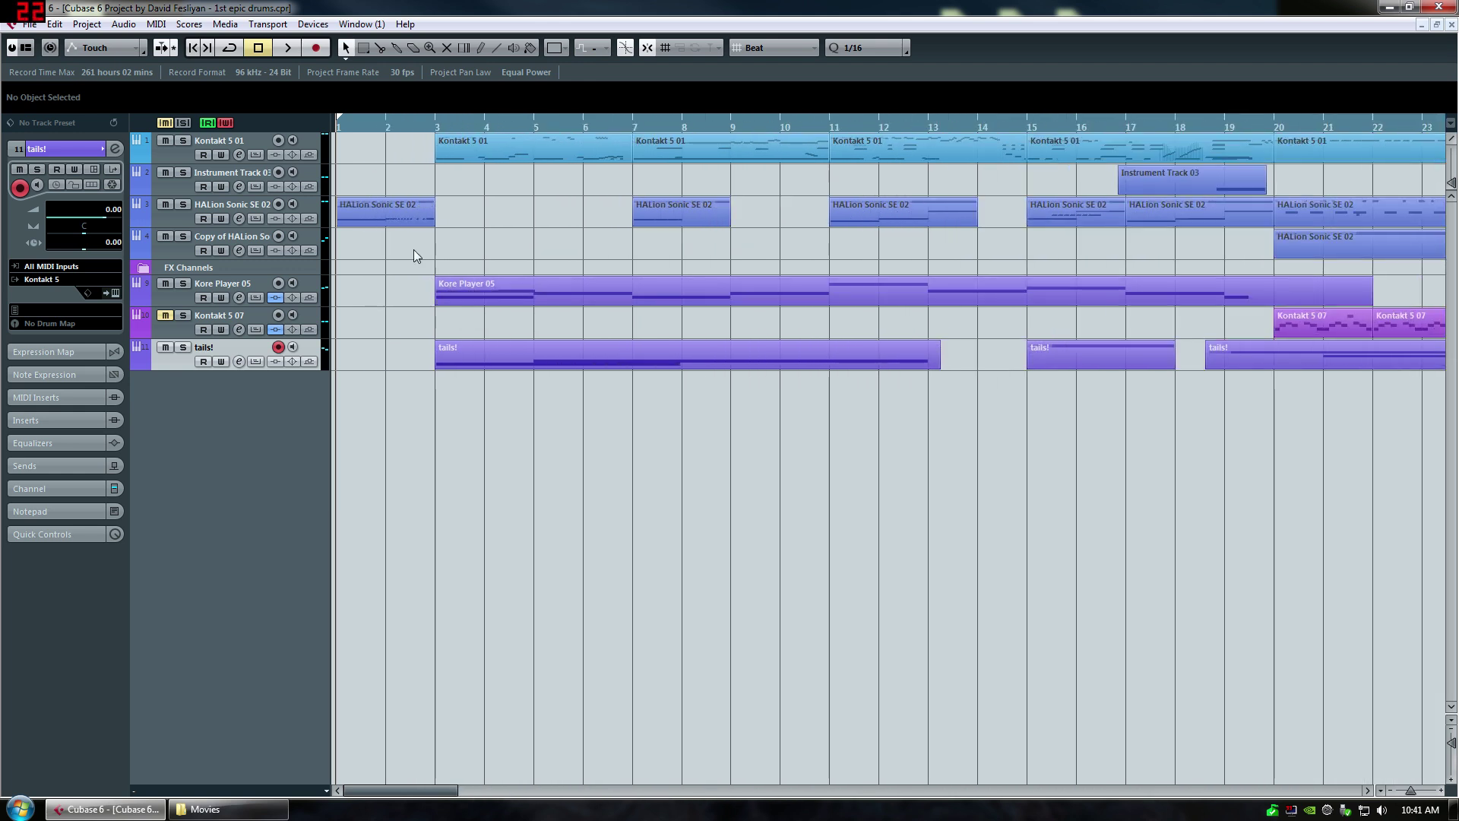
pyautogui.press('h')
# Place the playback cursor at the start of bar 1 and bring the opening bars into view
pyautogui.click(396, 127)
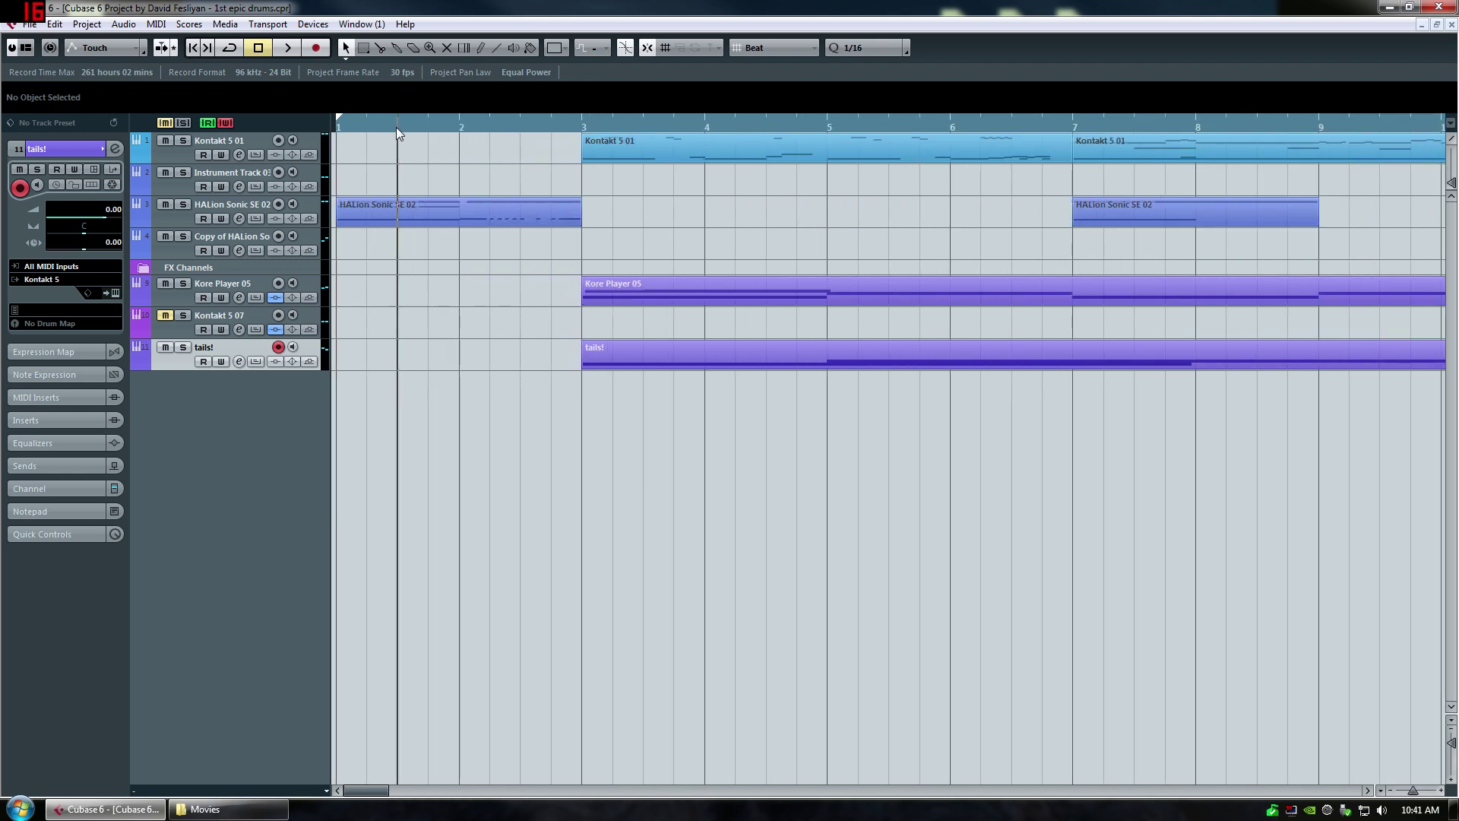
pyautogui.click(522, 128)
pyautogui.click(338, 123)
pyautogui.scroll(2, 345, 126)
pyautogui.scroll(-3, 344, 121)
pyautogui.scroll(-2, 349, 121)
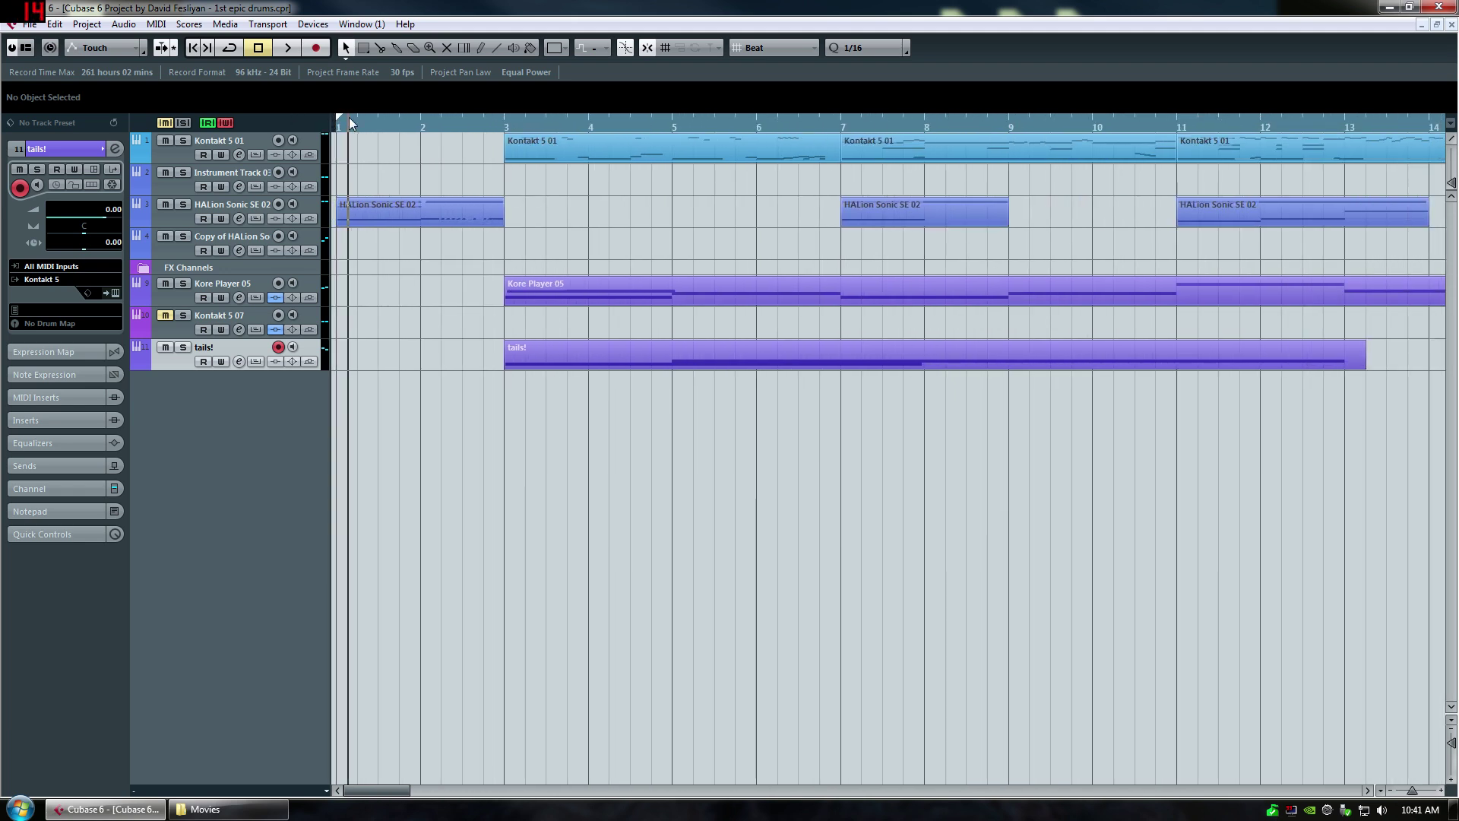
pyautogui.scroll(-1, 362, 122)
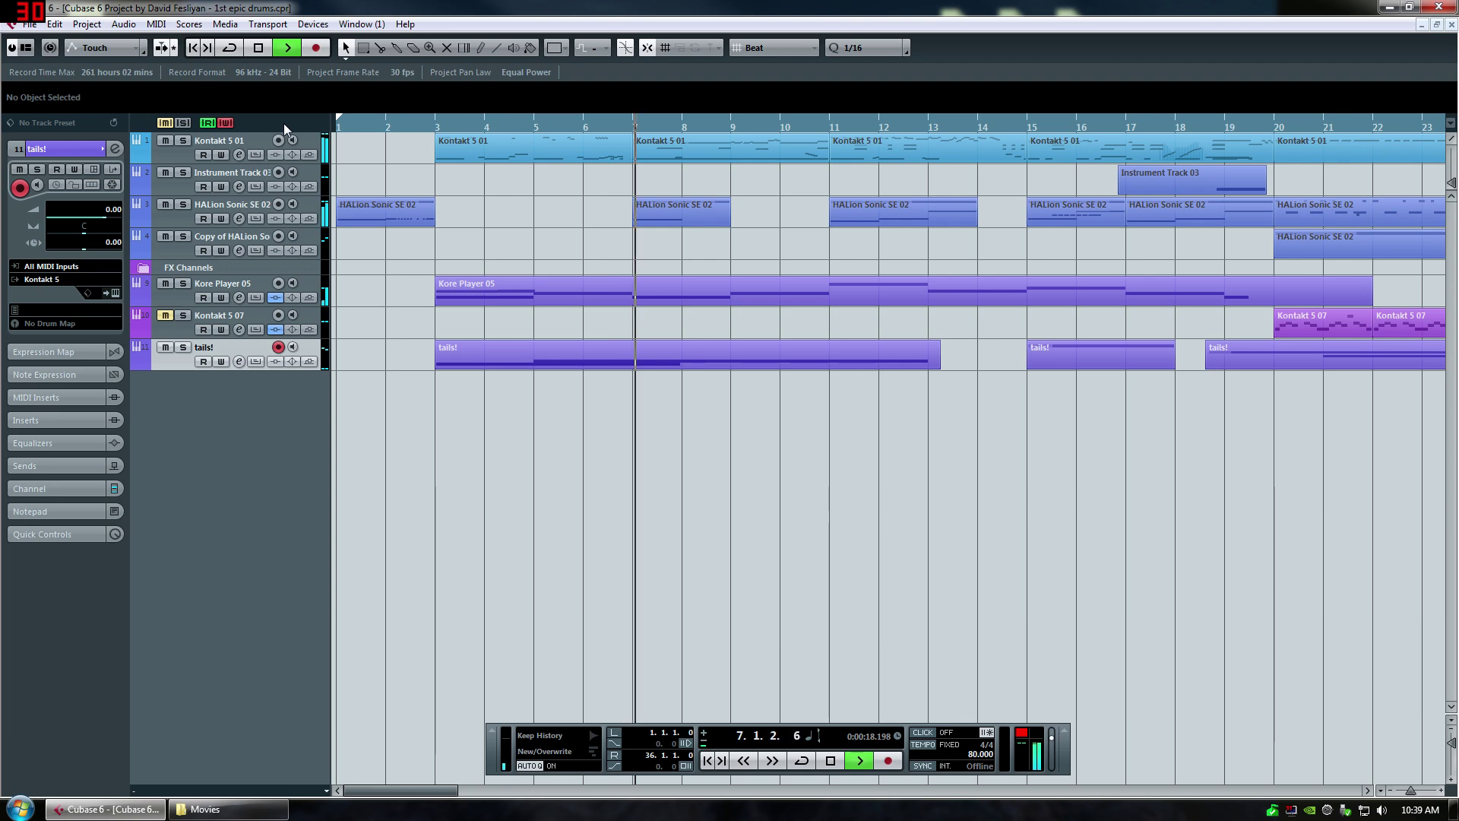
# Examine the drum notes of the Kontakt 5 01 part at bar 7 in the Key Editor during playback
pyautogui.doubleClick(717, 141)
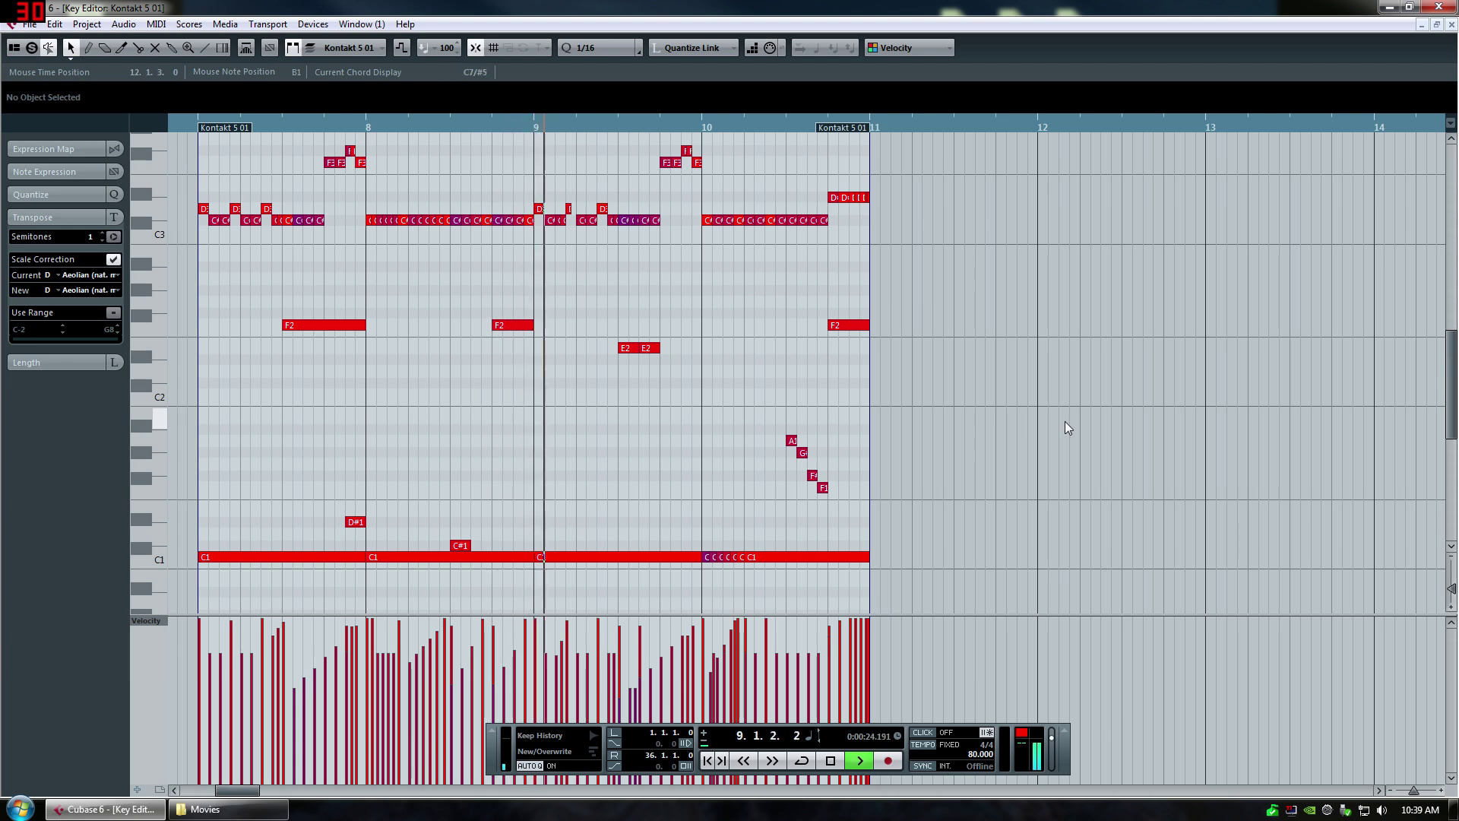
pyautogui.moveTo(1156, 431); pyautogui.dragTo(814, 440)
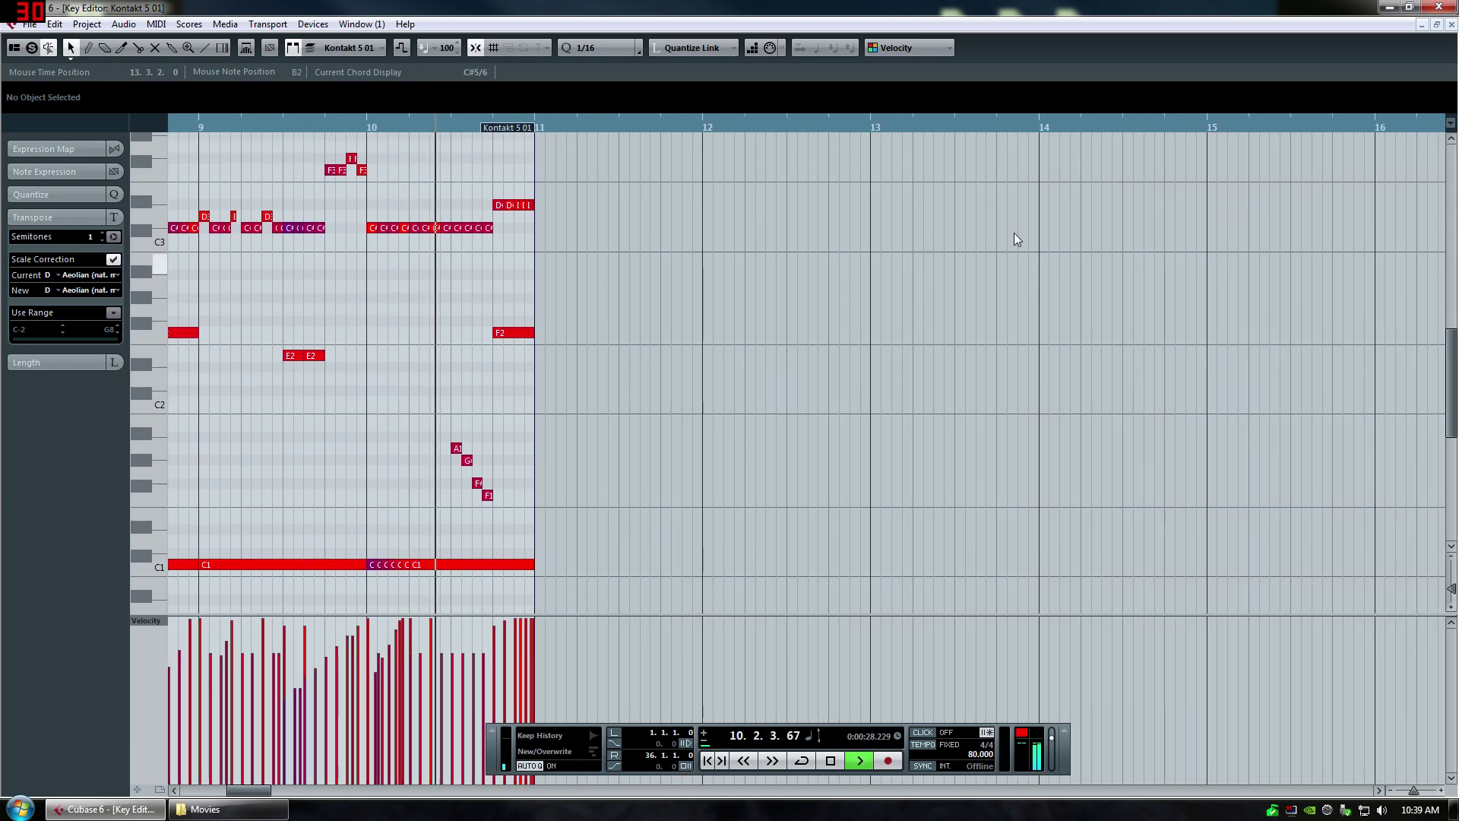
pyautogui.press('Return')
# View the Kontakt 5 01 part at bar 11 in the Key Editor, with the velocity lane shrunk and the Transport hidden
pyautogui.click(980, 148)
pyautogui.press('Return')
pyautogui.moveTo(955, 329); pyautogui.dragTo(962, 333)
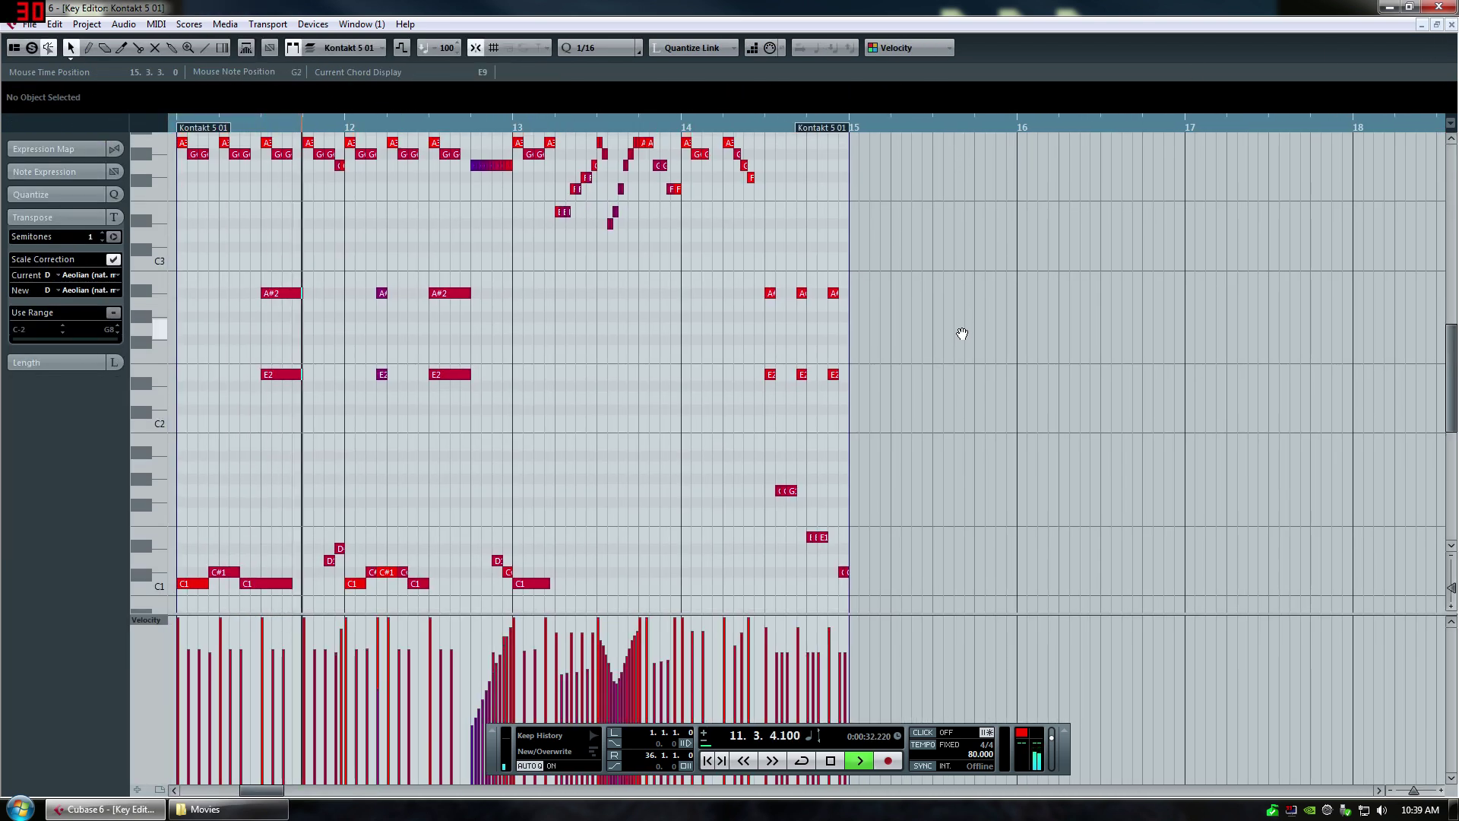
pyautogui.moveTo(977, 612); pyautogui.dragTo(984, 738)
pyautogui.moveTo(1010, 363); pyautogui.dragTo(1061, 492)
pyautogui.press('F2')
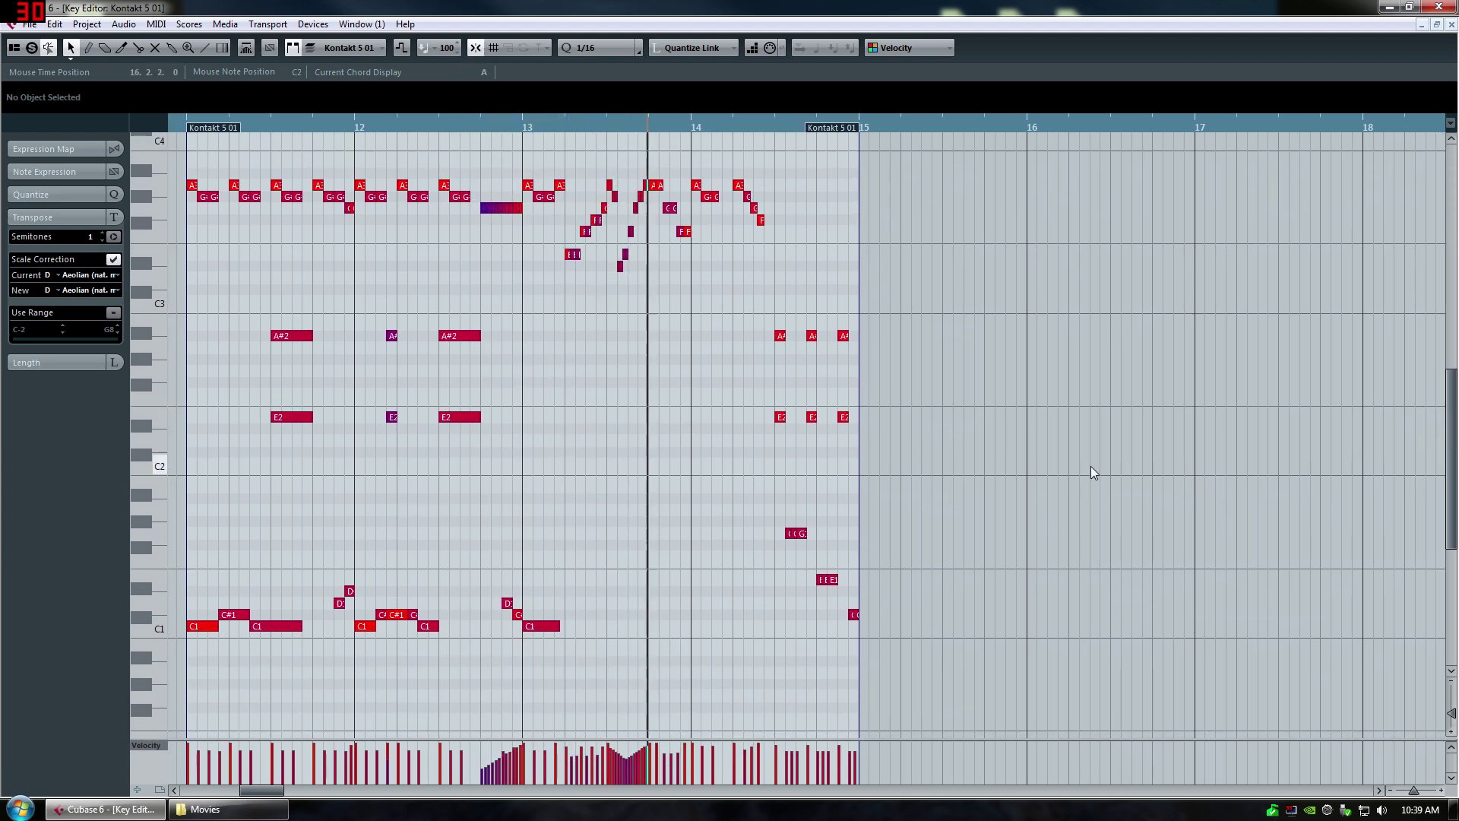
pyautogui.moveTo(1172, 438); pyautogui.dragTo(991, 421)
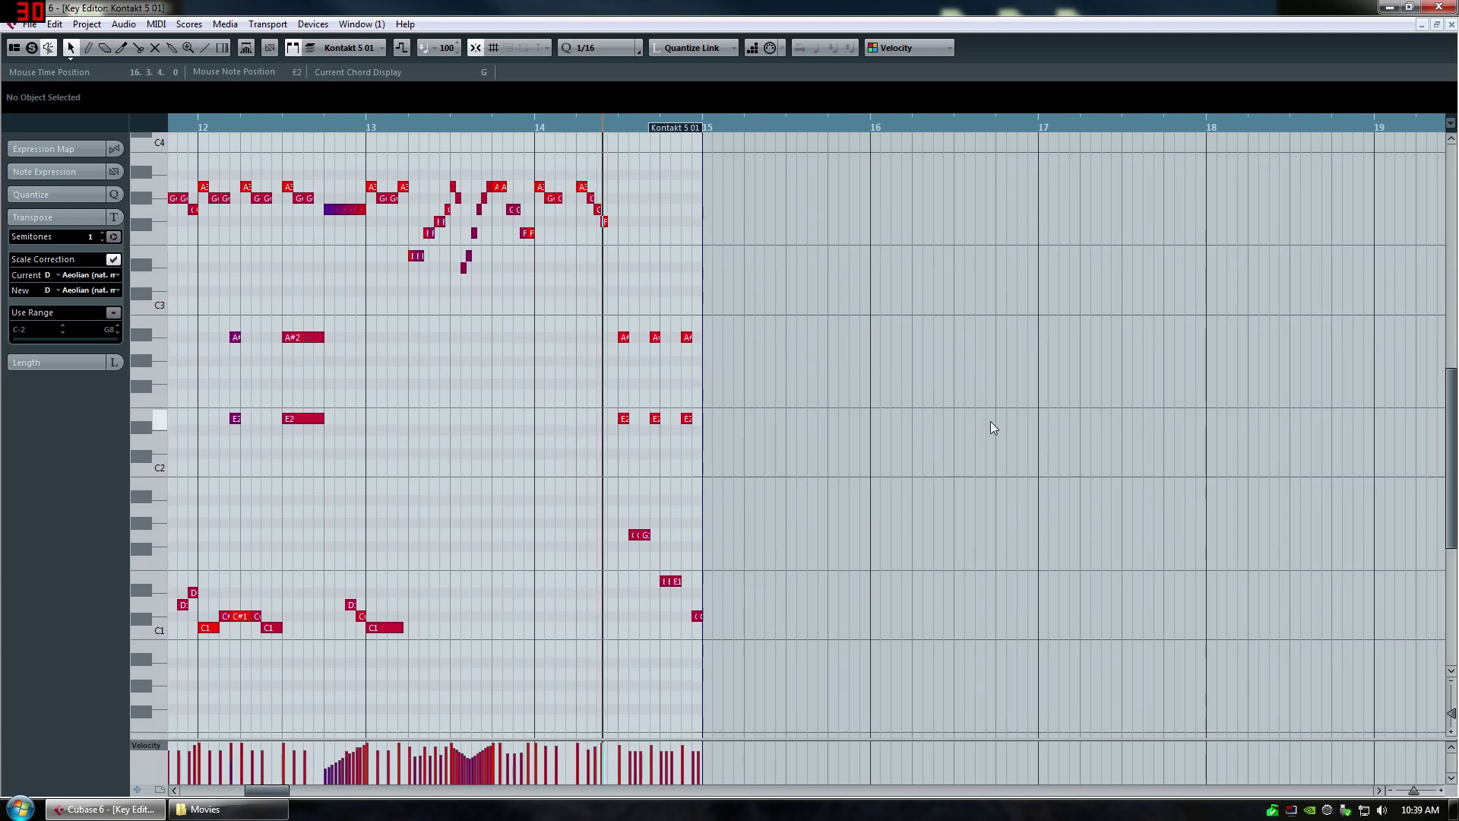
pyautogui.click(1451, 26)
# Examine the drum notes of the Kontakt 5 01 part spanning bars 15 to 20 in the Key Editor
pyautogui.doubleClick(944, 386)
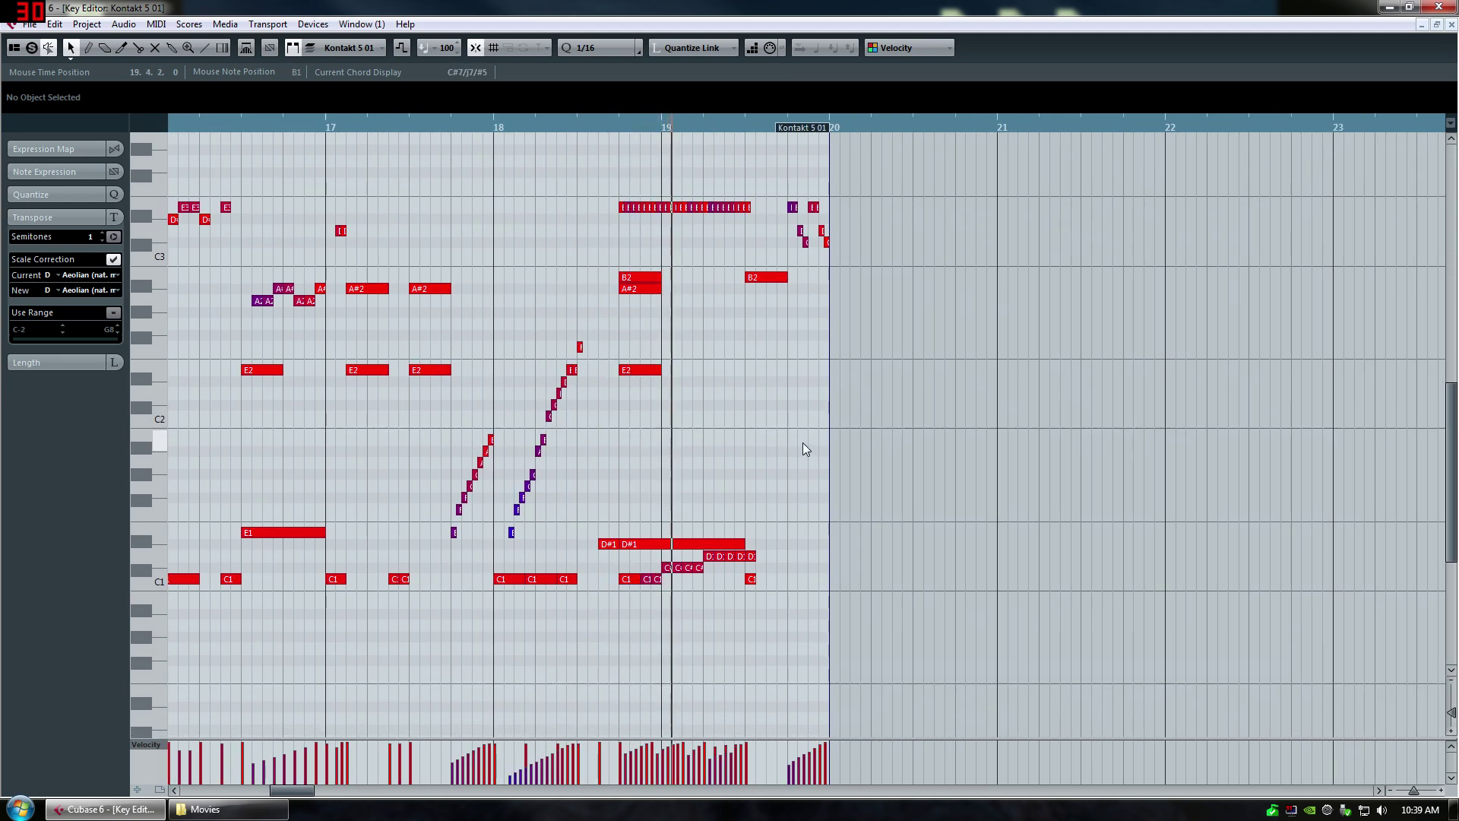
pyautogui.scroll(3, 859, 408)
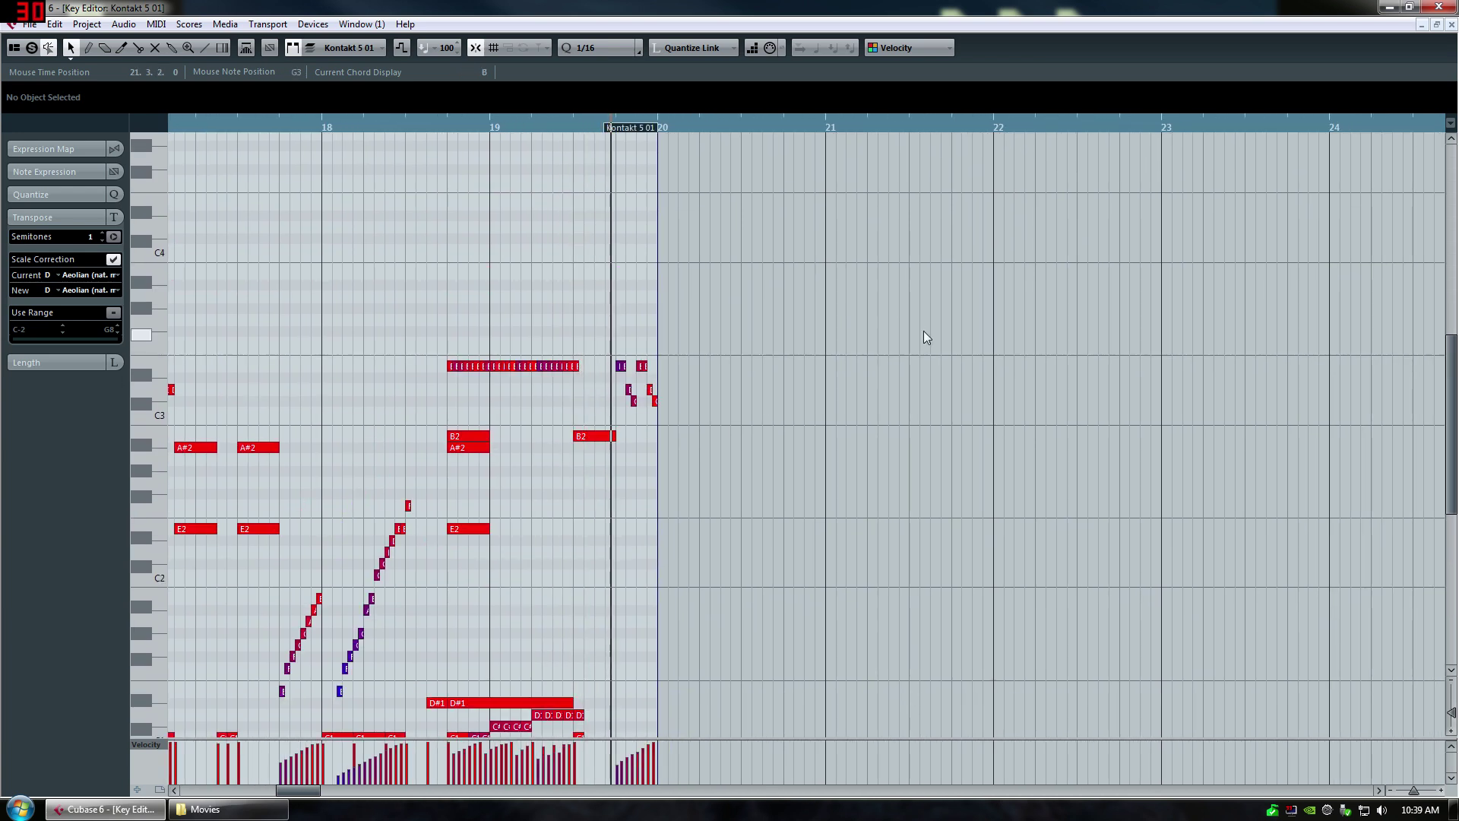
pyautogui.scroll(-3, 923, 331)
pyautogui.press('Return')
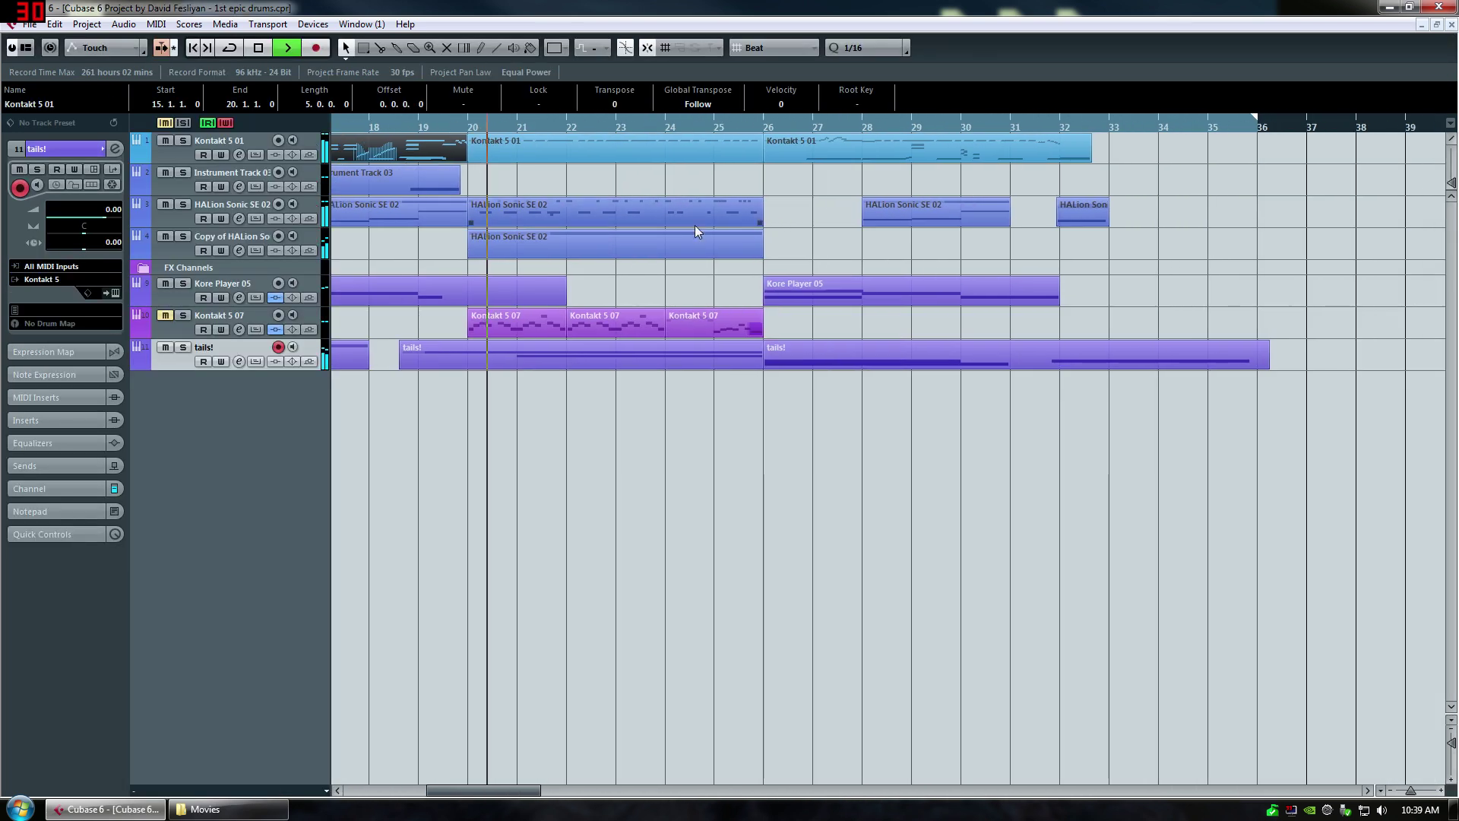
# Examine the HALion Sonic SE 02 part at bar 20 and the final Kontakt 5 01 part at bar 26 in the Key Editor
pyautogui.doubleClick(695, 225)
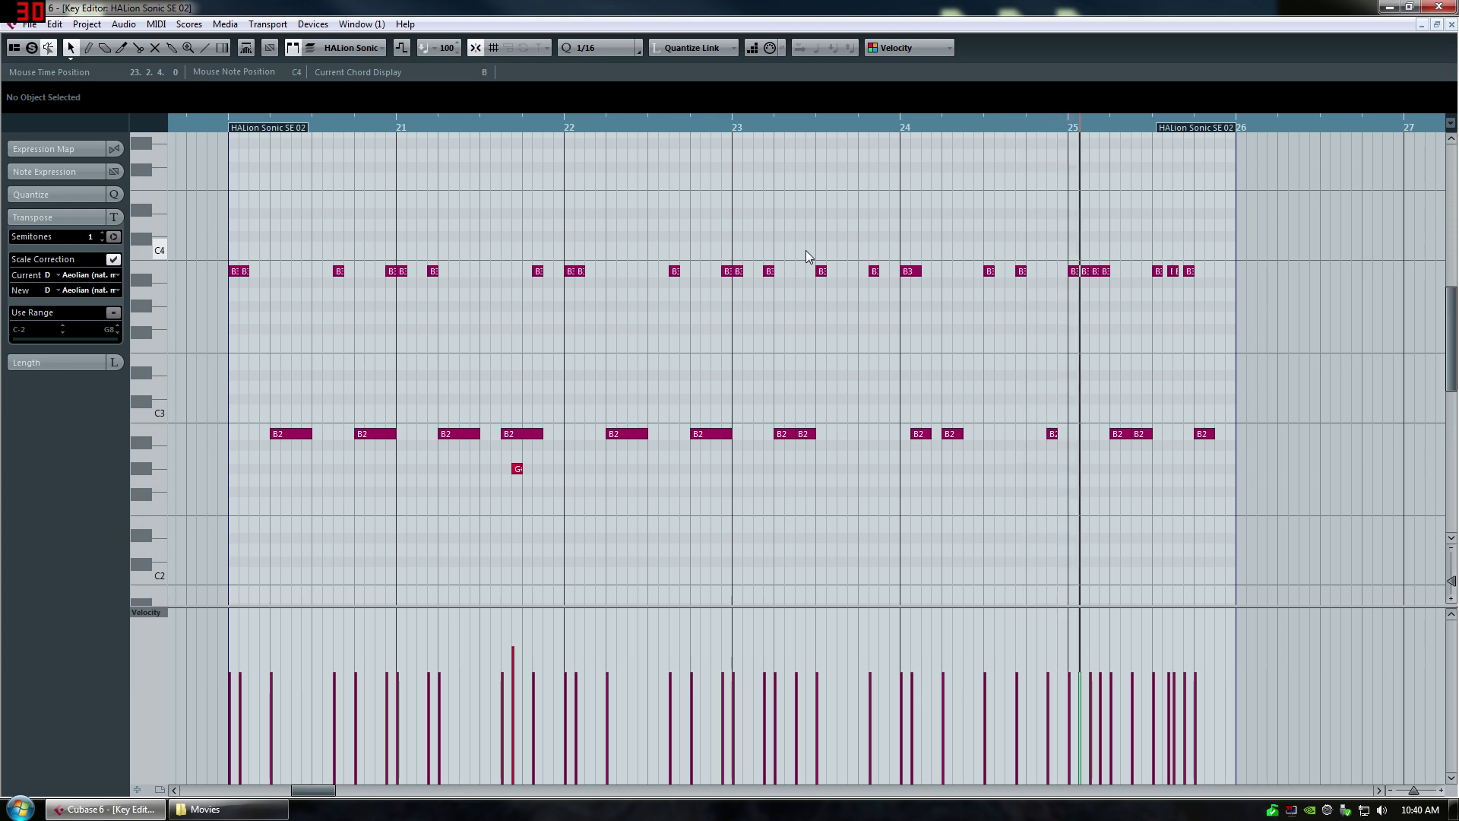
pyautogui.click(1451, 25)
pyautogui.doubleClick(613, 153)
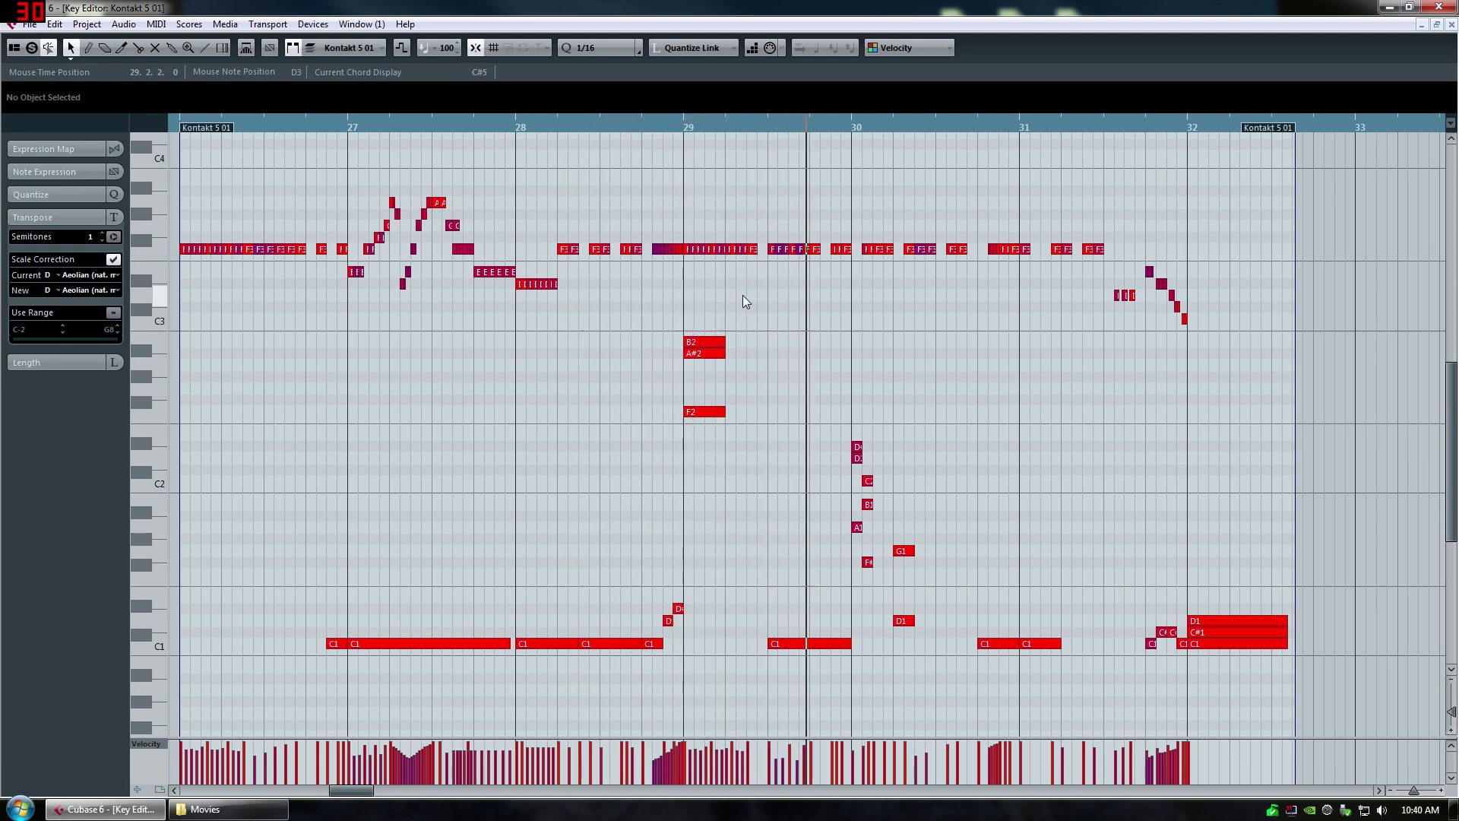
pyautogui.moveTo(920, 379); pyautogui.dragTo(505, 315)
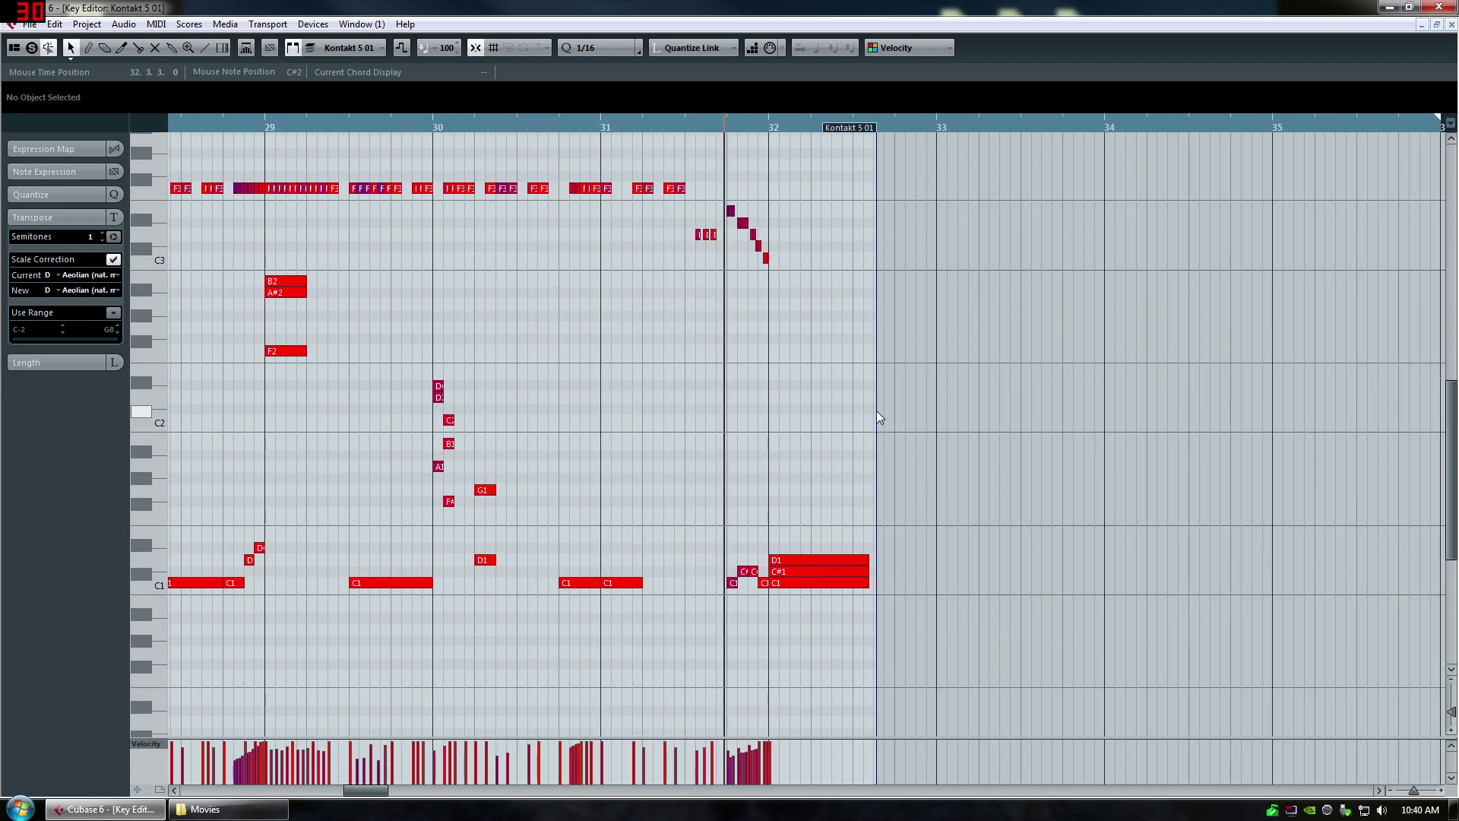
pyautogui.press('Return')
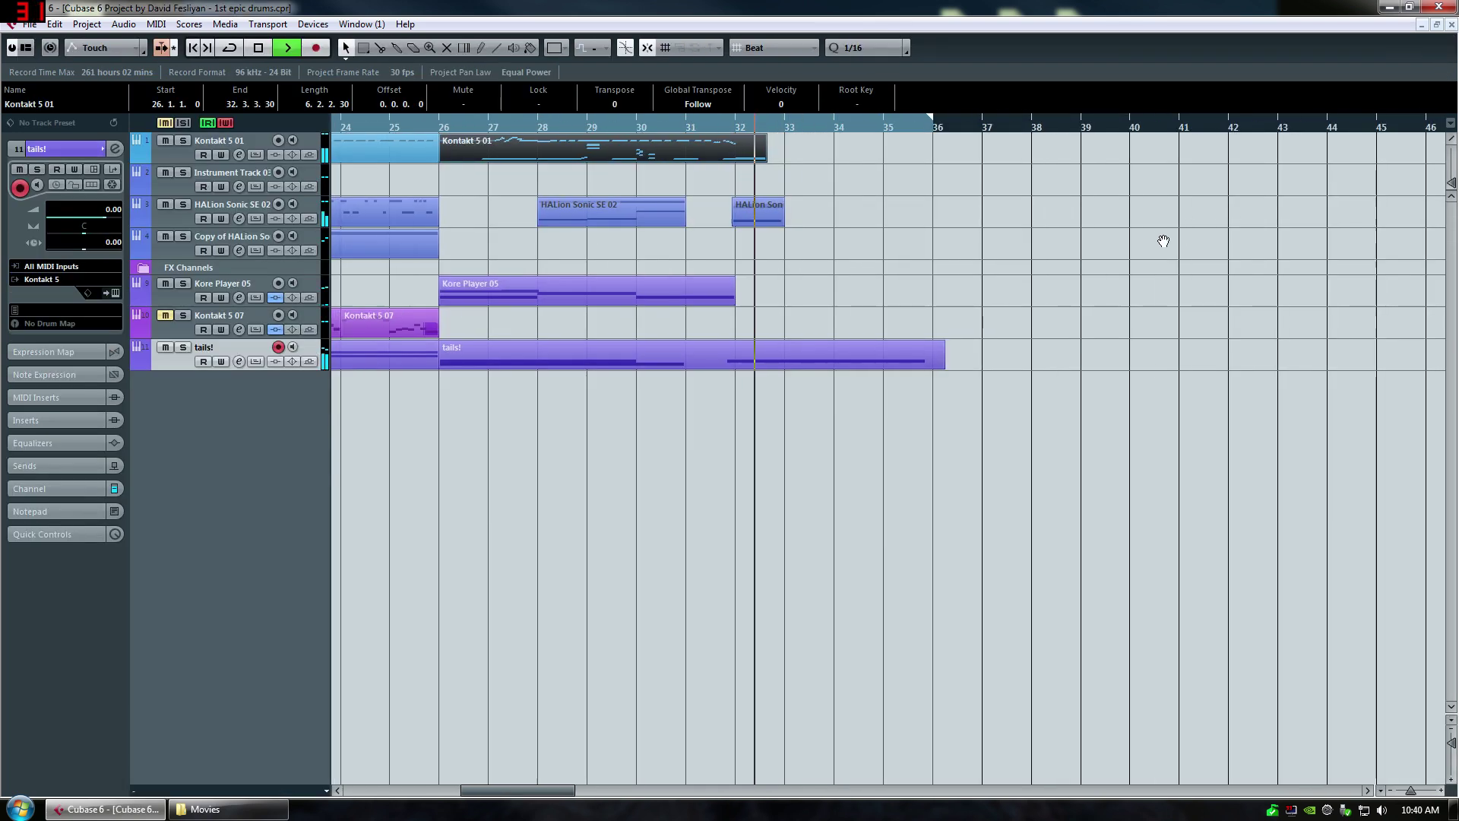
# Look through the notes of the HALion Sonic SE 02 part at bar 1 in the Key Editor, then return to the project
pyautogui.click(792, 354)
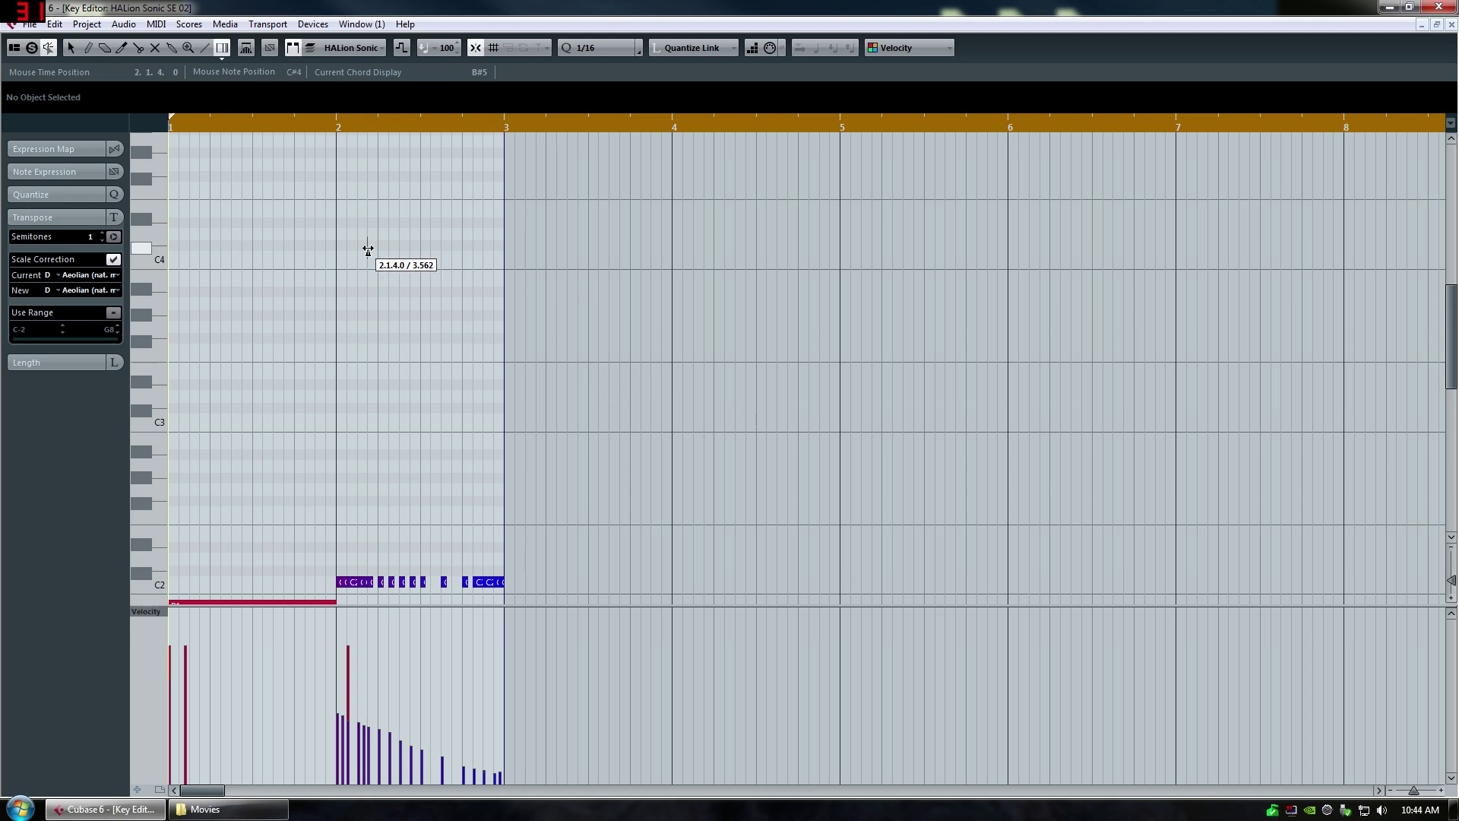
pyautogui.scroll(5, 350, 246)
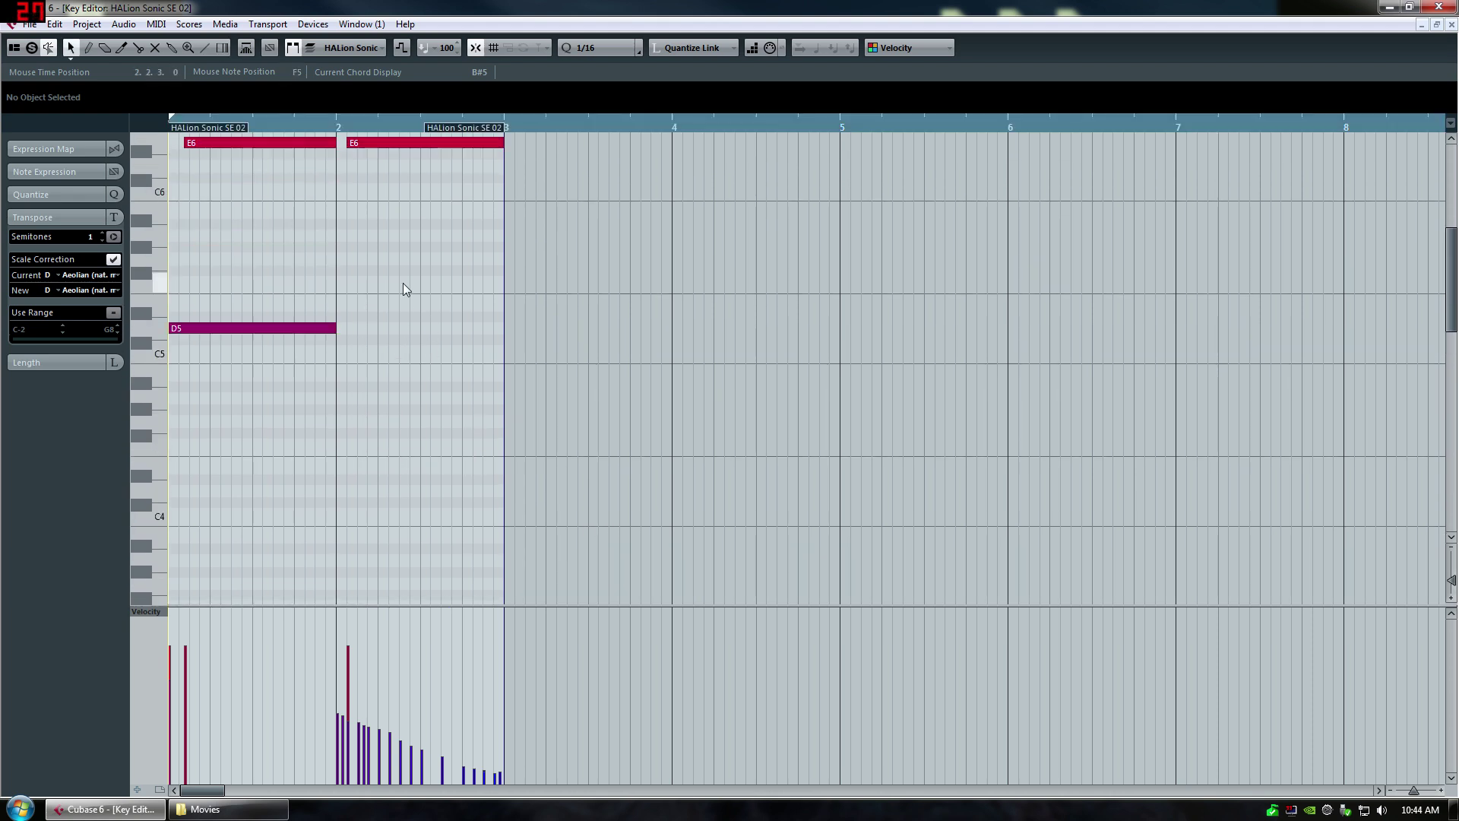
pyautogui.click(1452, 25)
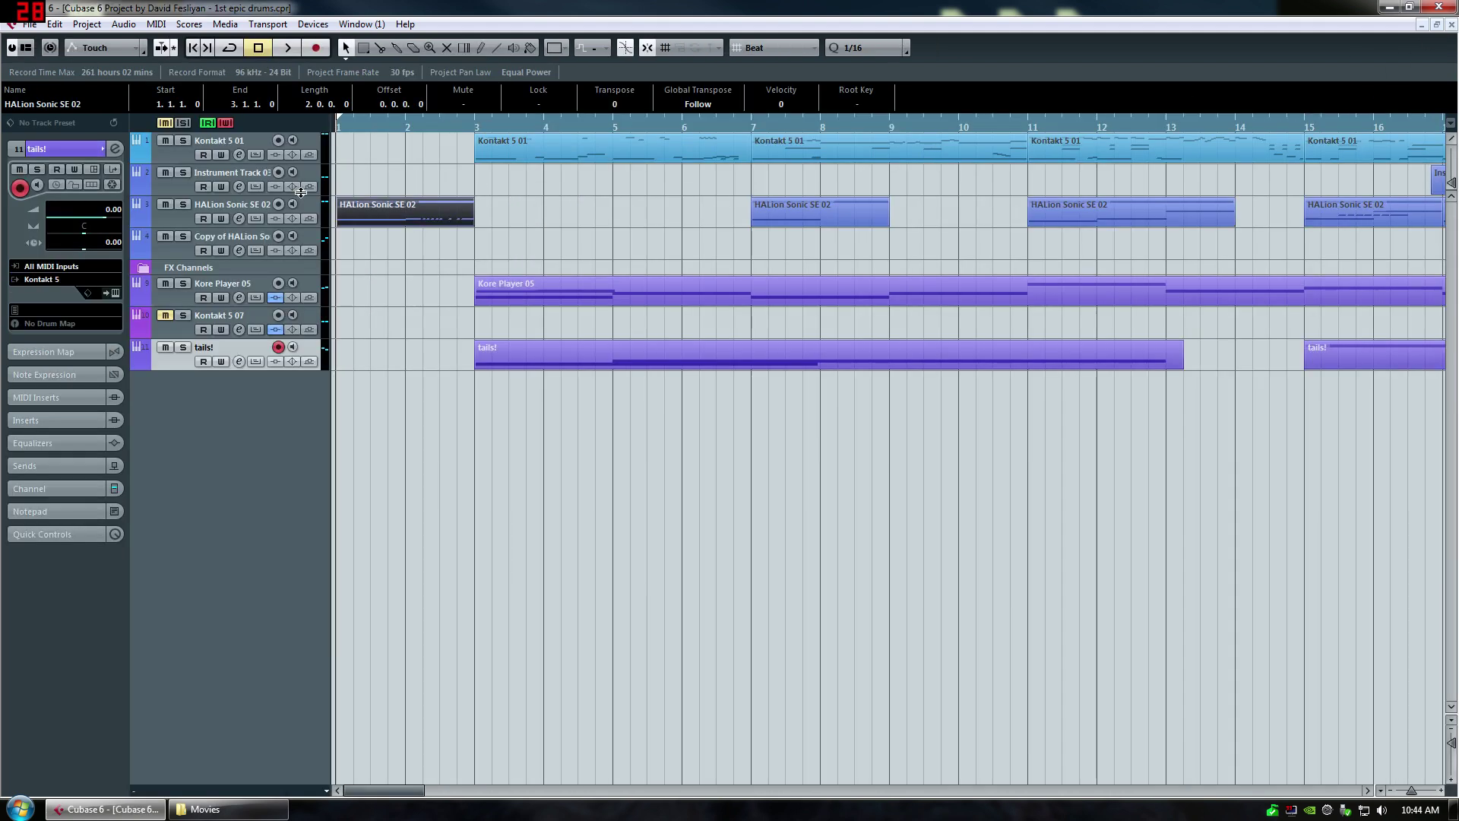
# Reopen the first HALion Sonic SE 02 part and audition its long B1 and D5 notes in bar 1
pyautogui.doubleClick(376, 205)
pyautogui.scroll(10, 377, 299)
pyautogui.scroll(-1, 199, 509)
pyautogui.click(199, 509)
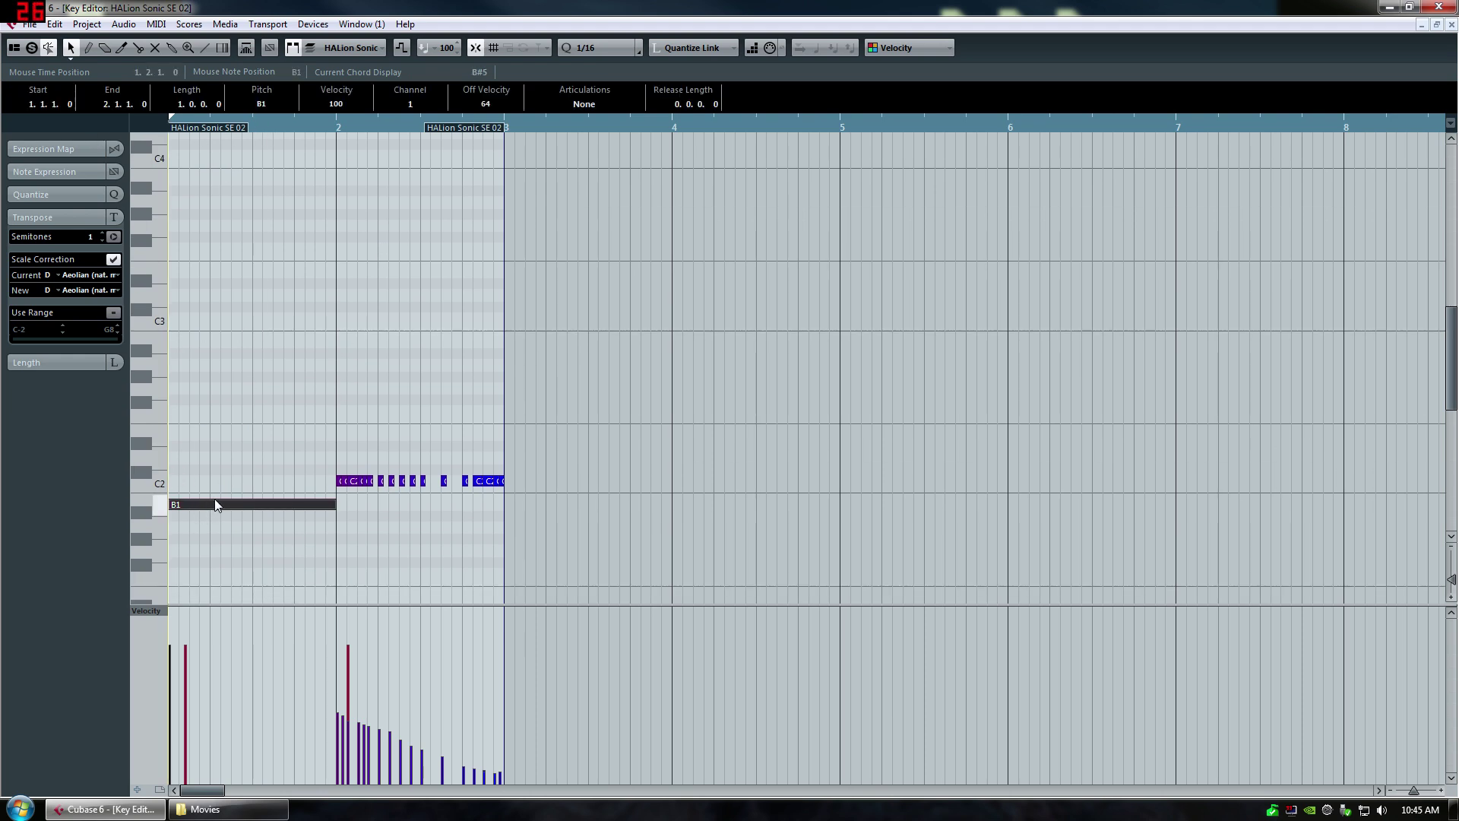
pyautogui.scroll(5, 266, 505)
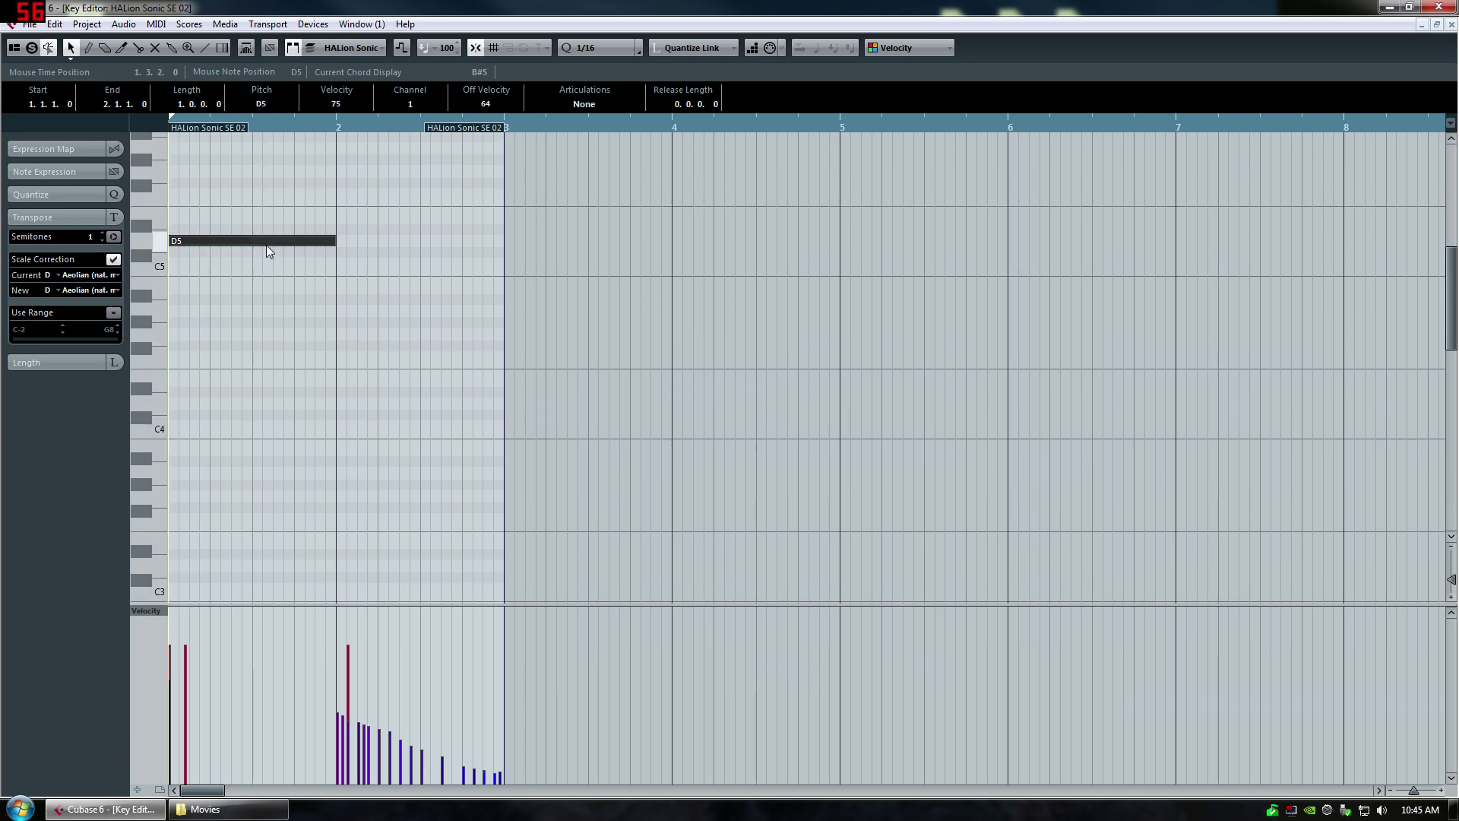
pyautogui.click(381, 472)
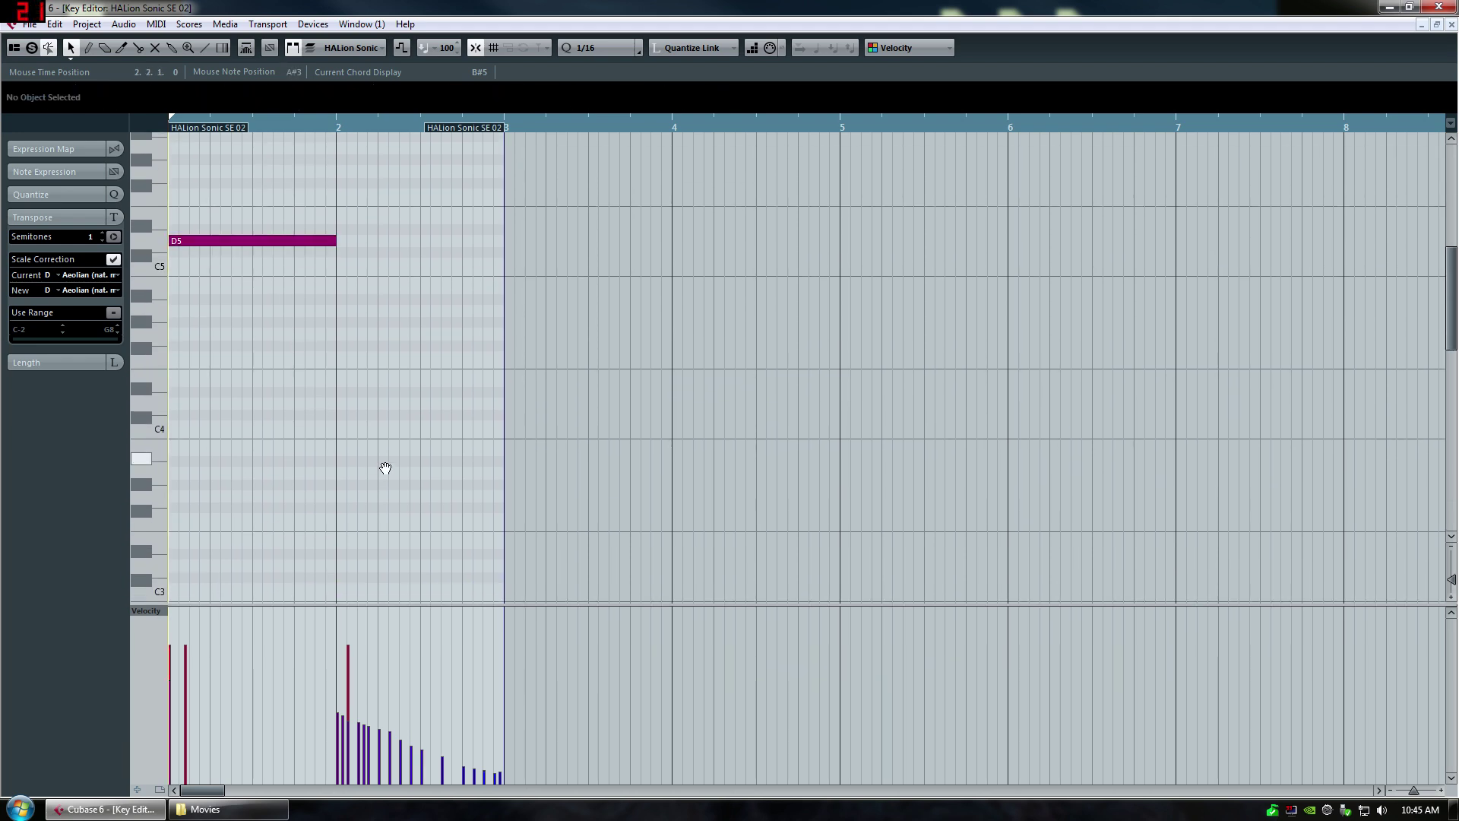
# Audition one of the short, fading C2 notes at the start of bar 2
pyautogui.scroll(-4, 380, 394)
pyautogui.click(343, 511)
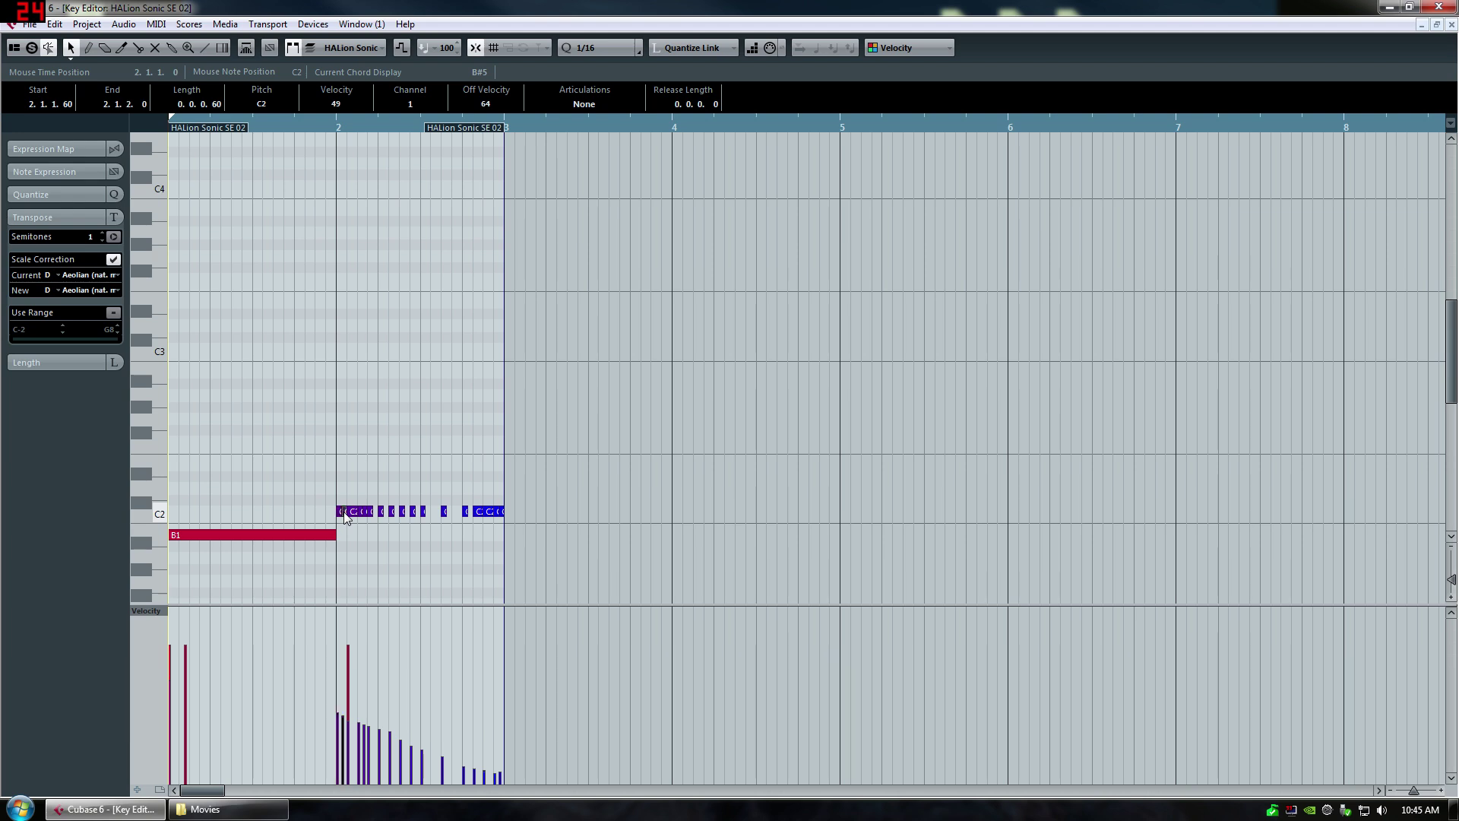
pyautogui.scroll(1, 449, 334)
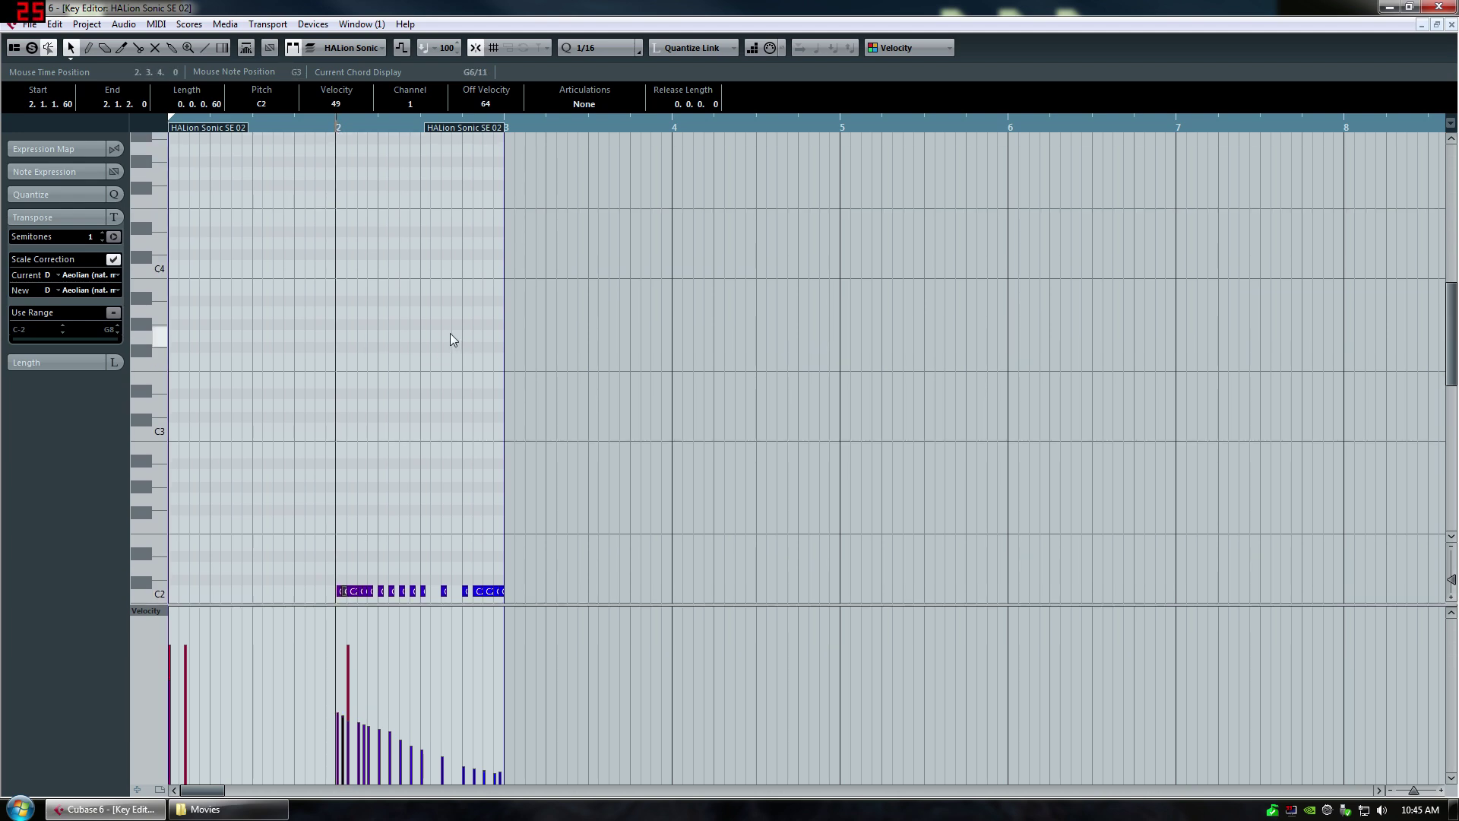
pyautogui.scroll(-3, 373, 334)
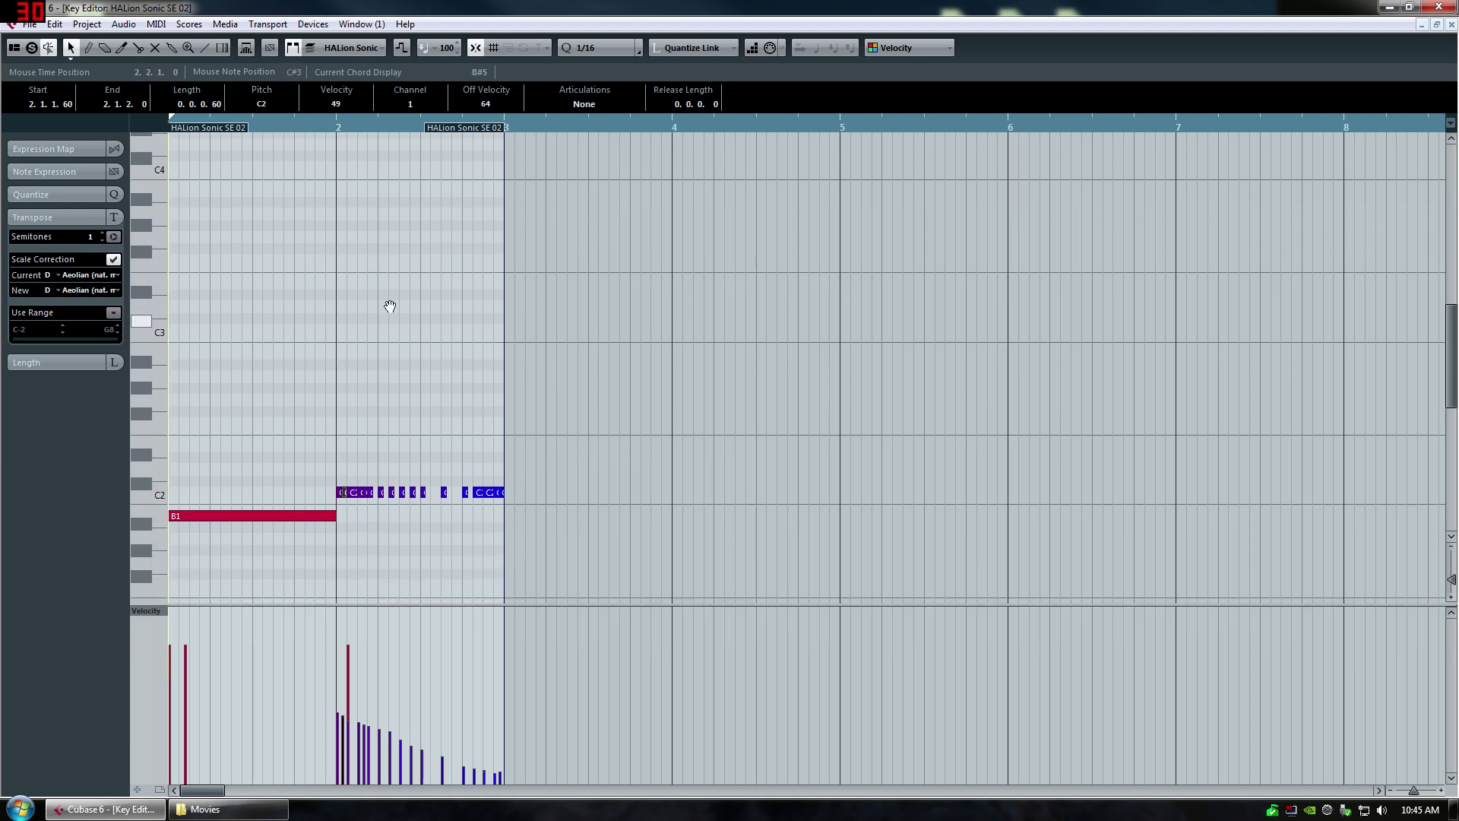
# Play the opening HALion Sonic SE 02 part from bar 1 while viewing its low and high notes
pyautogui.press('space')
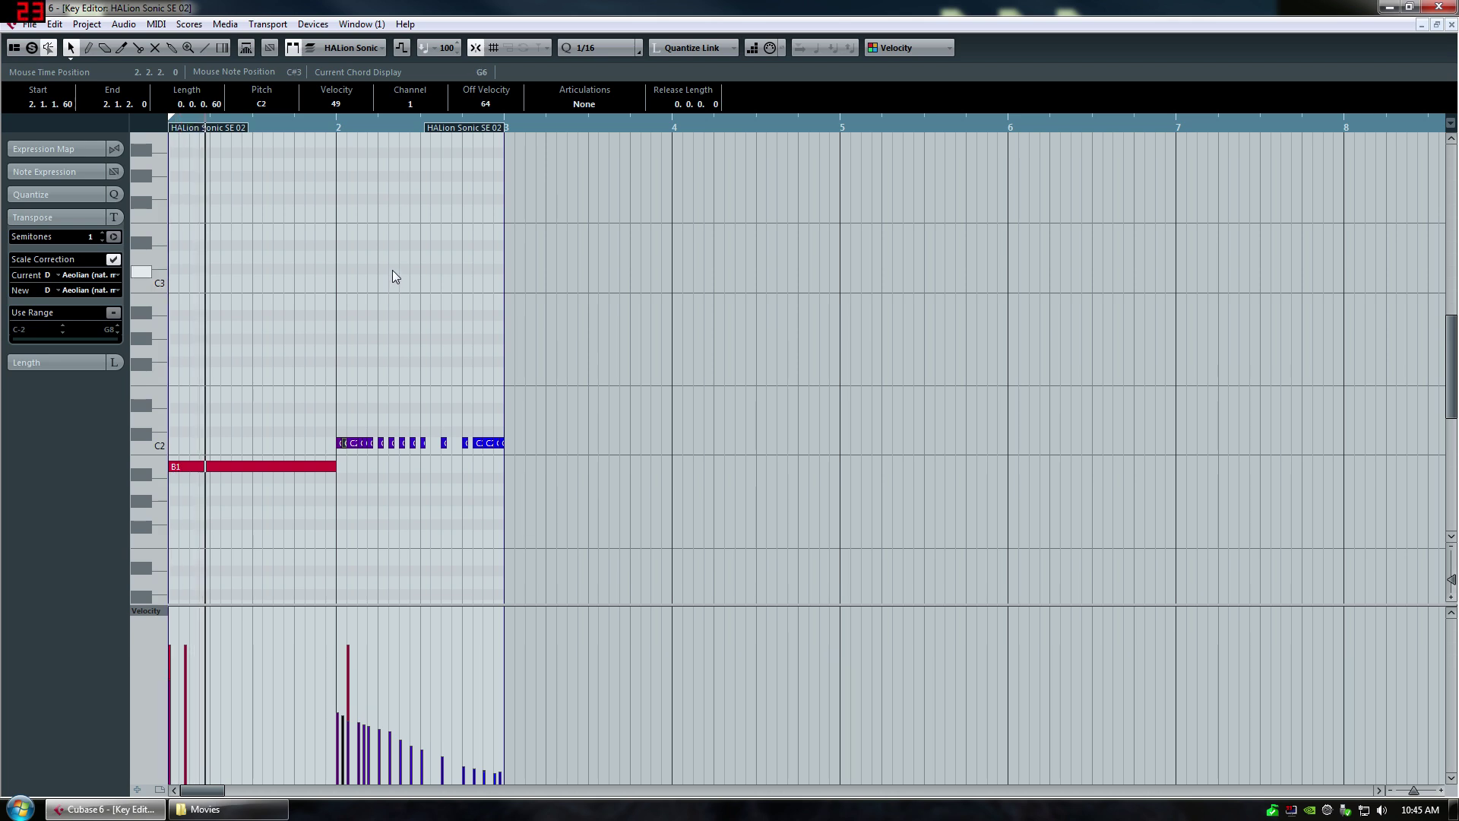
pyautogui.scroll(2, 449, 335)
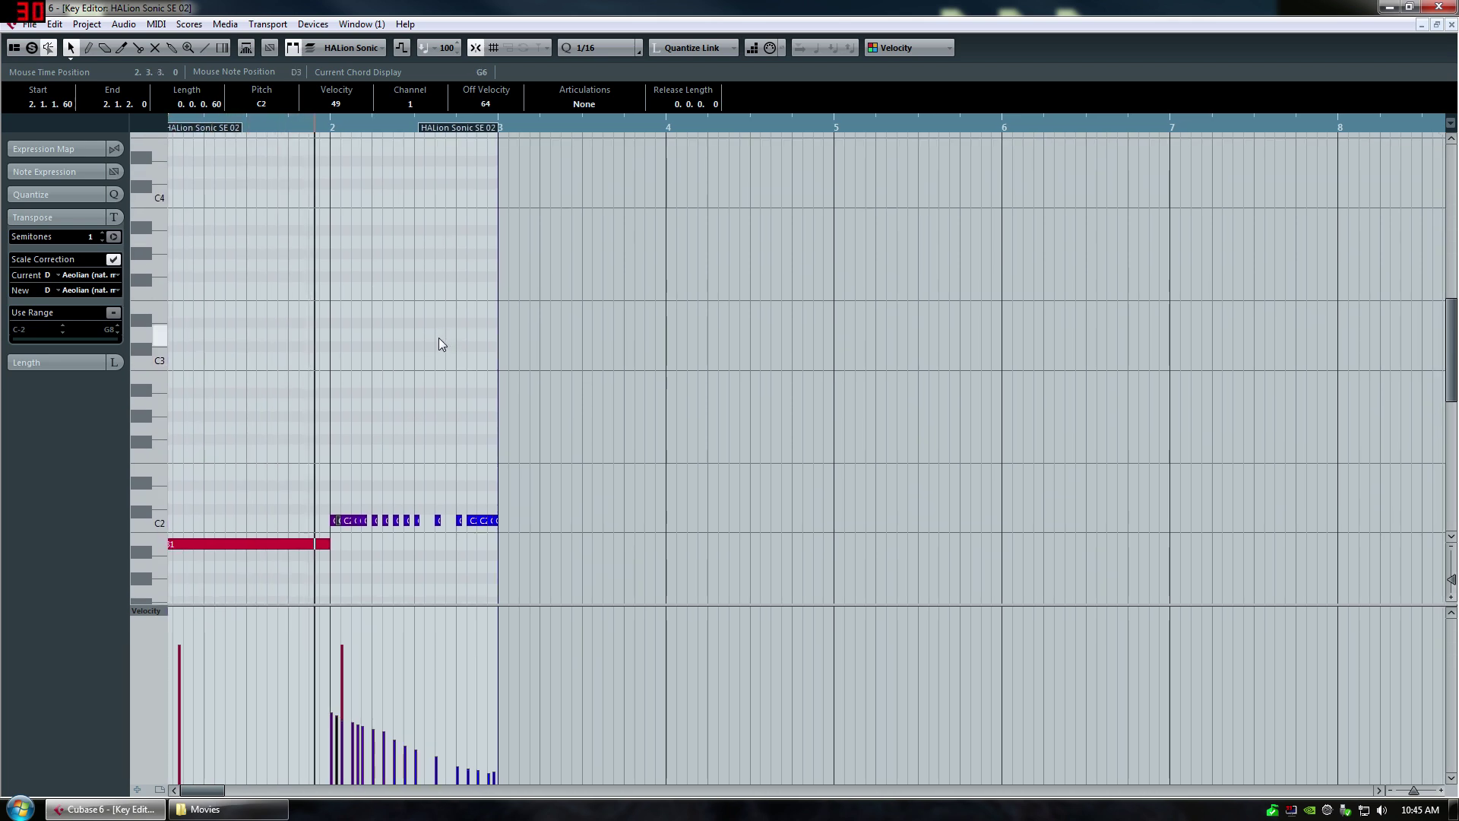
pyautogui.scroll(1, 454, 357)
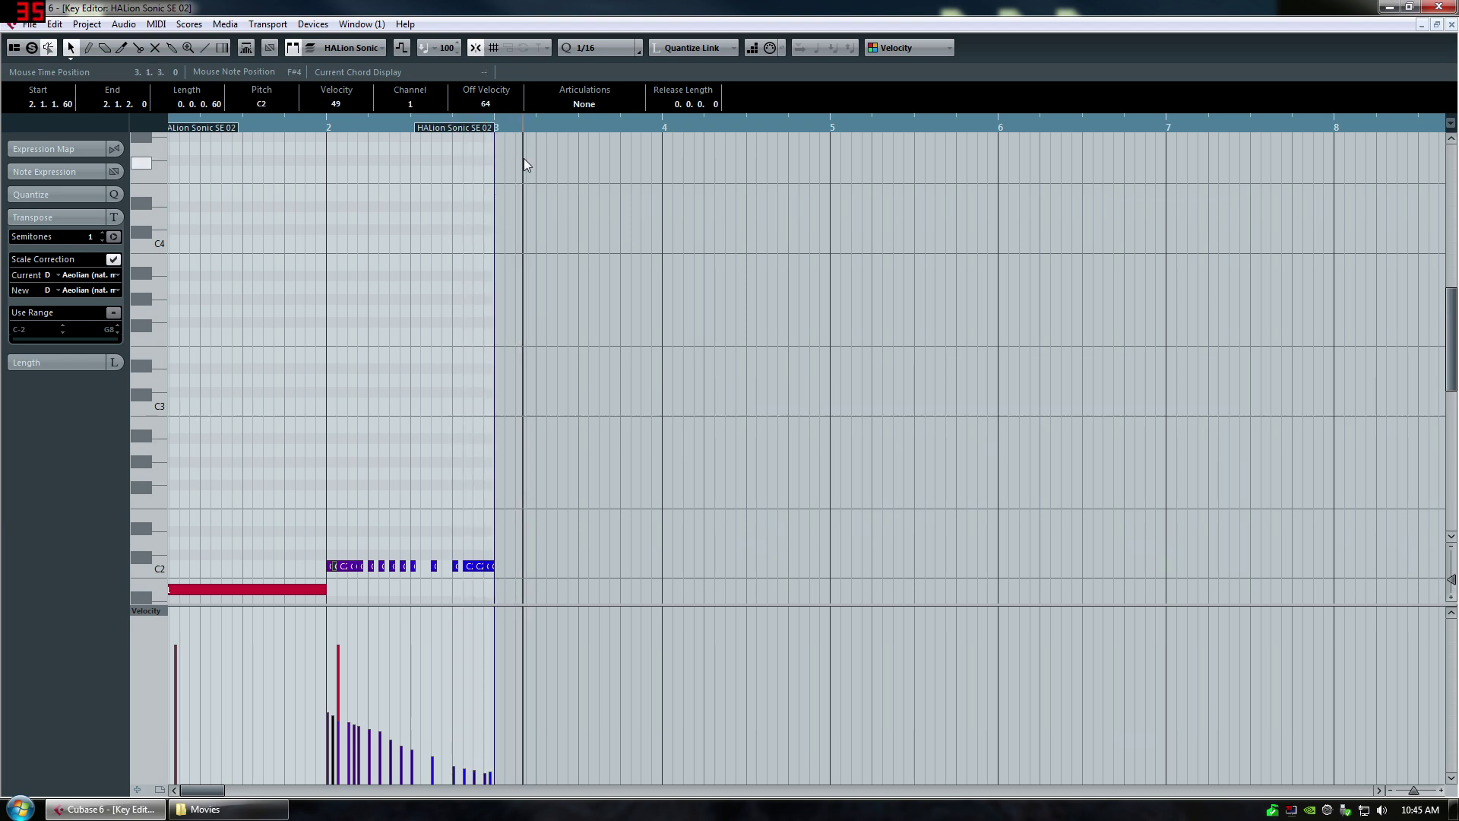
pyautogui.scroll(10, 911, 240)
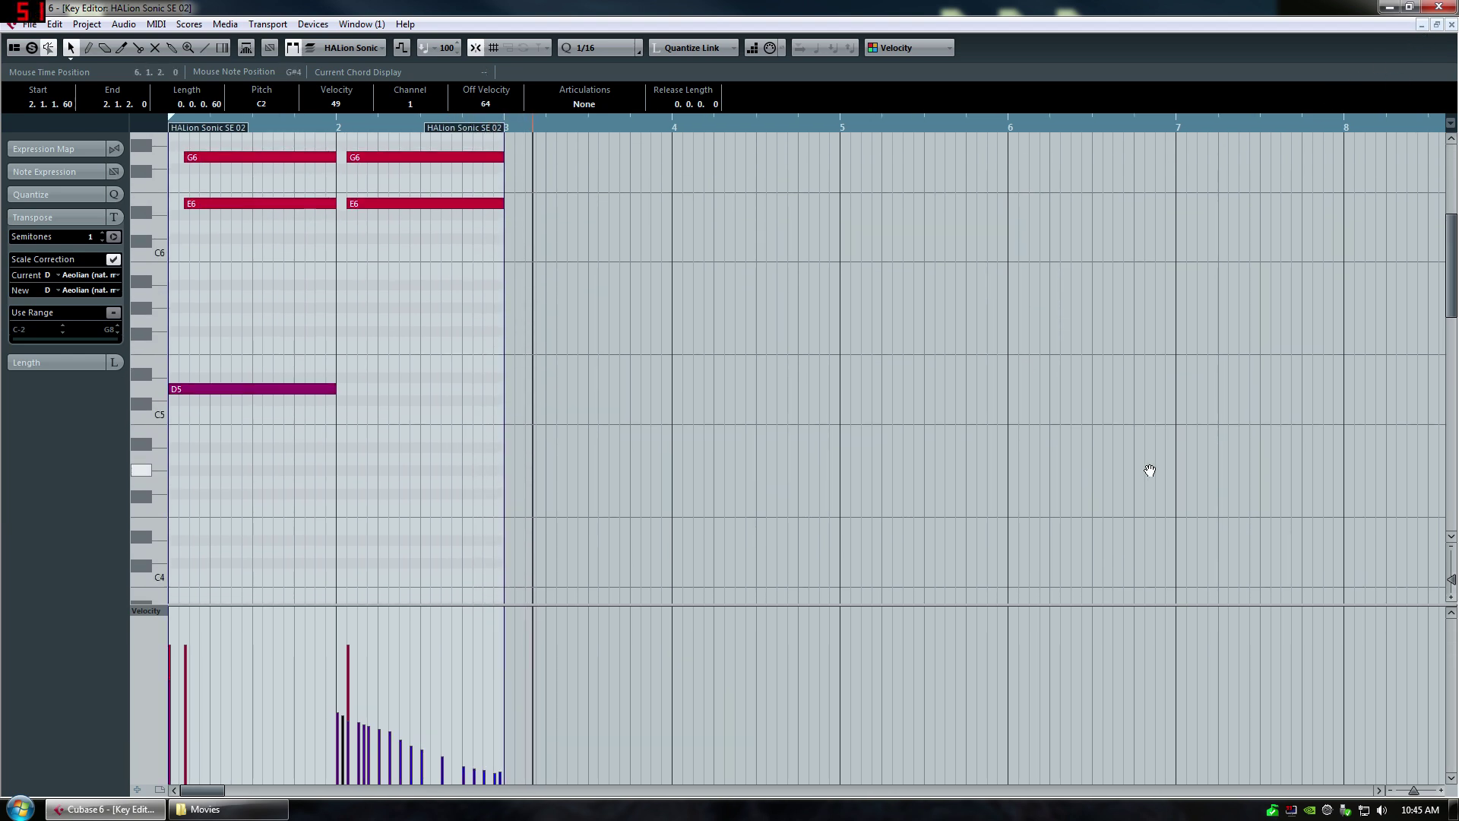
# Audition the high G6 and E6 notes in bar 2 and the G6 note in bar 1
pyautogui.click(347, 205)
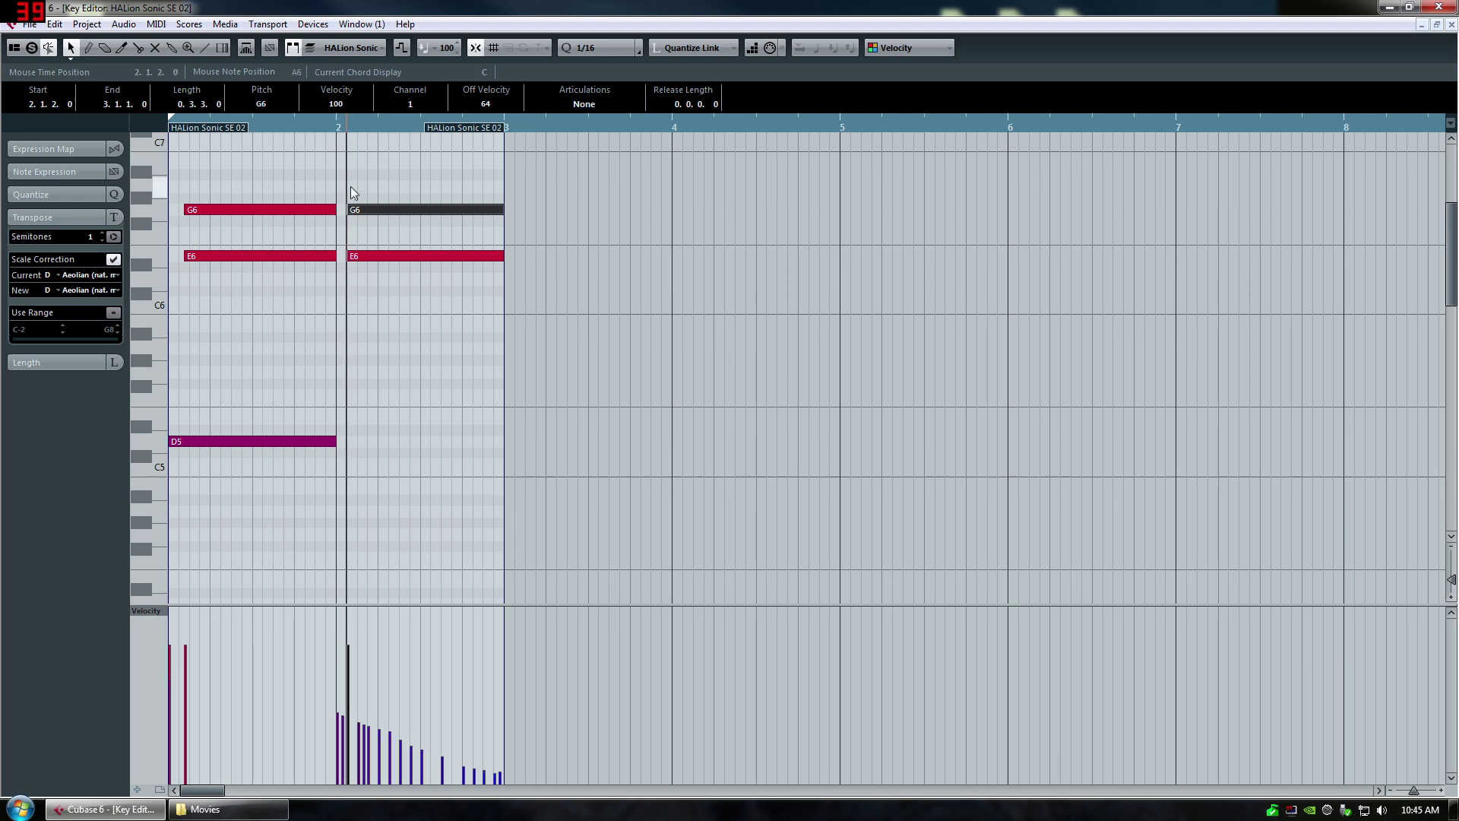
pyautogui.scroll(1, 415, 269)
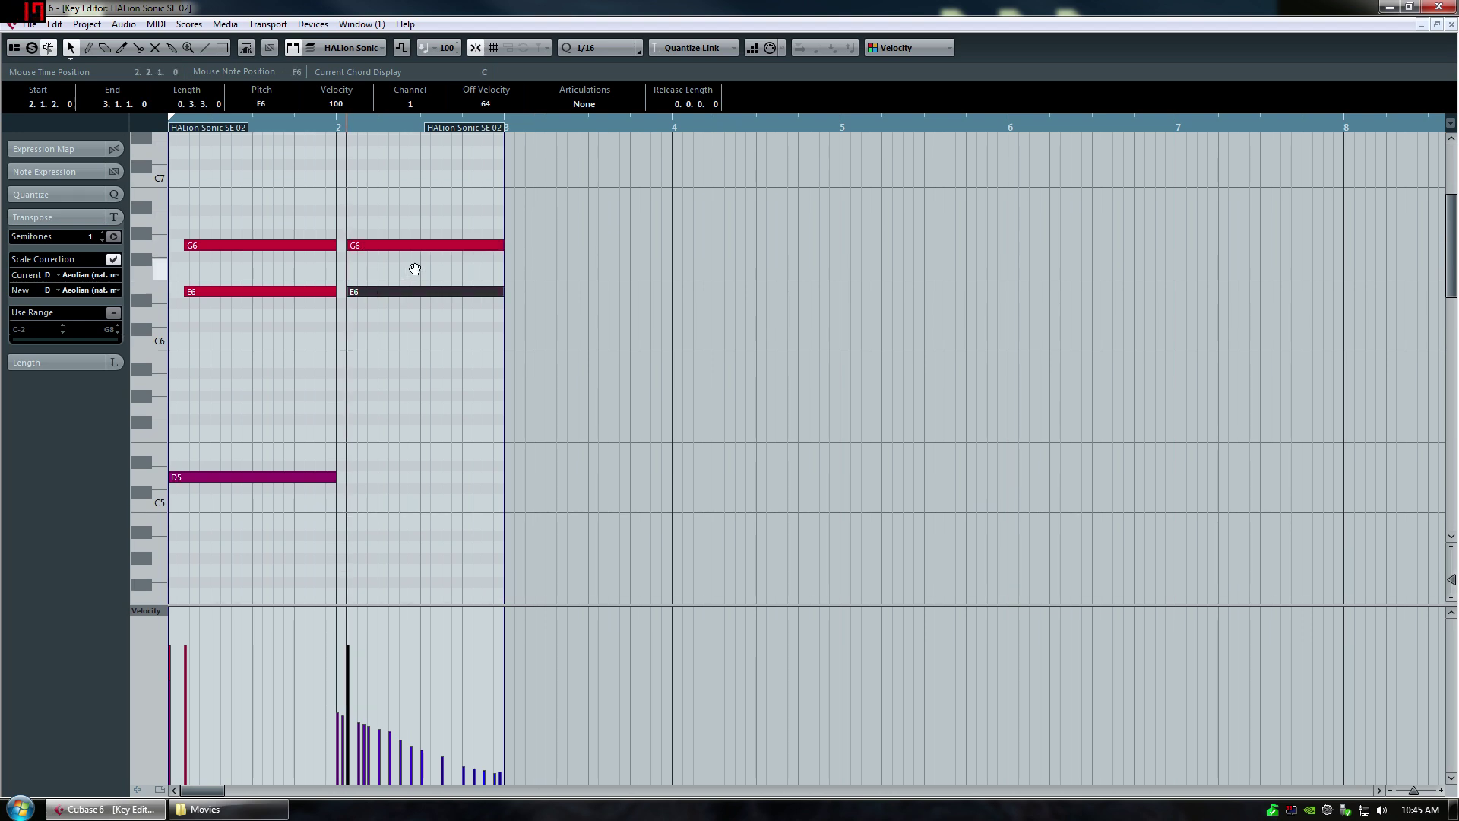
pyautogui.click(373, 250)
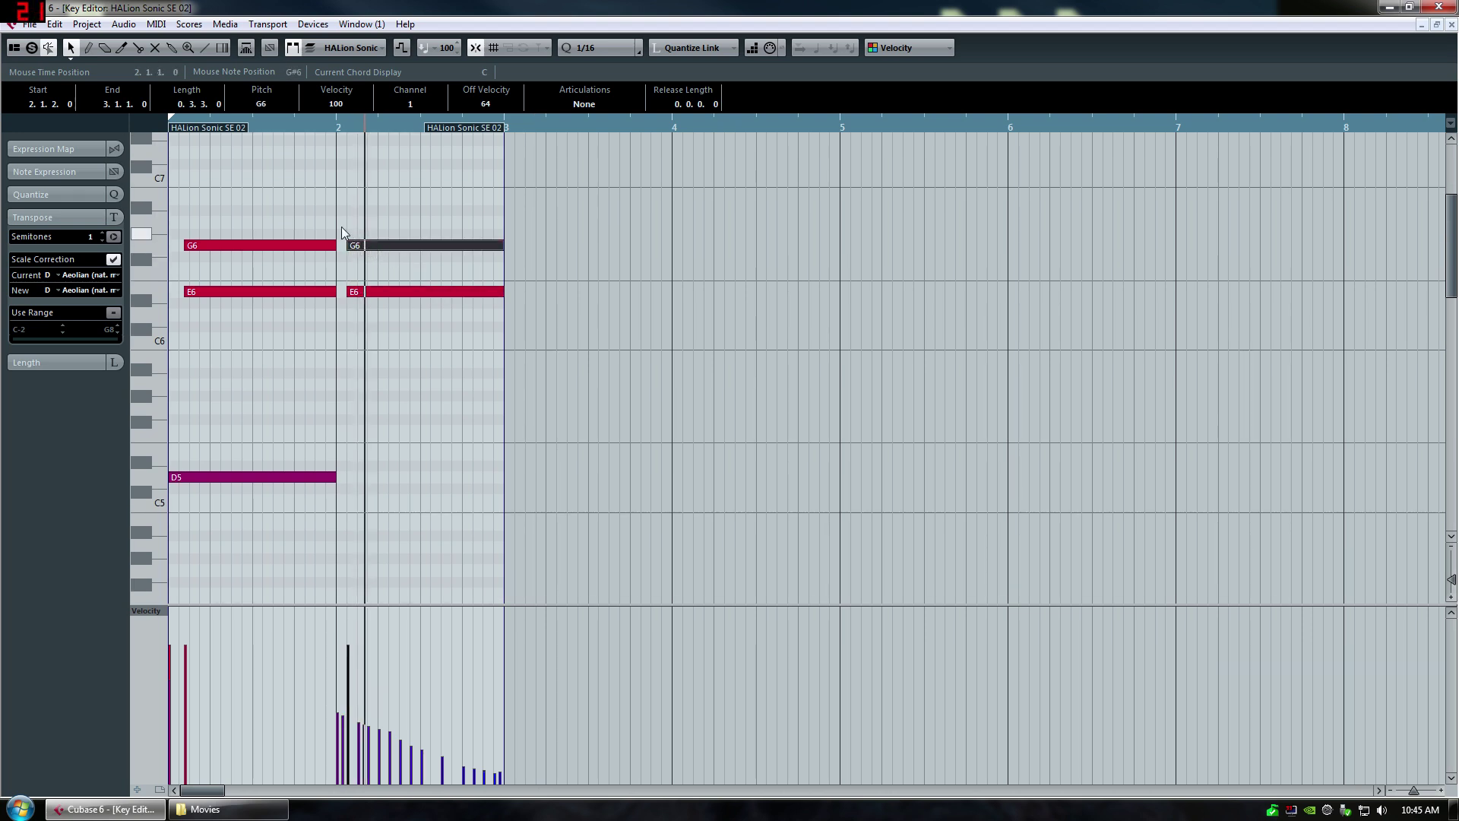
pyautogui.click(245, 246)
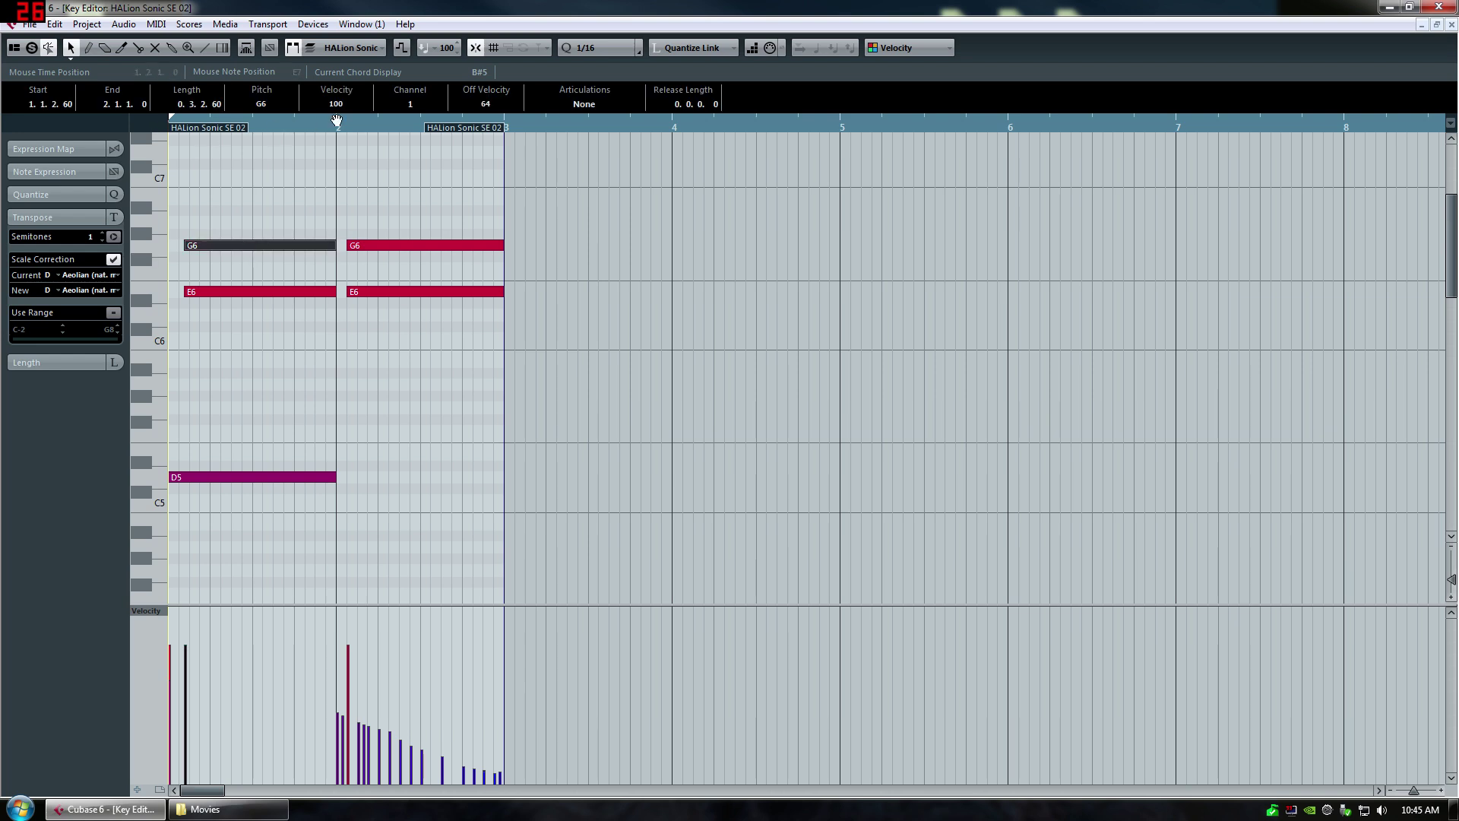
# Audition the bar 2 G6 and E6 notes again, check the lower notes and return to the arrangement
pyautogui.click(357, 253)
pyautogui.click(359, 246)
pyautogui.click(426, 292)
pyautogui.scroll(-12, 466, 293)
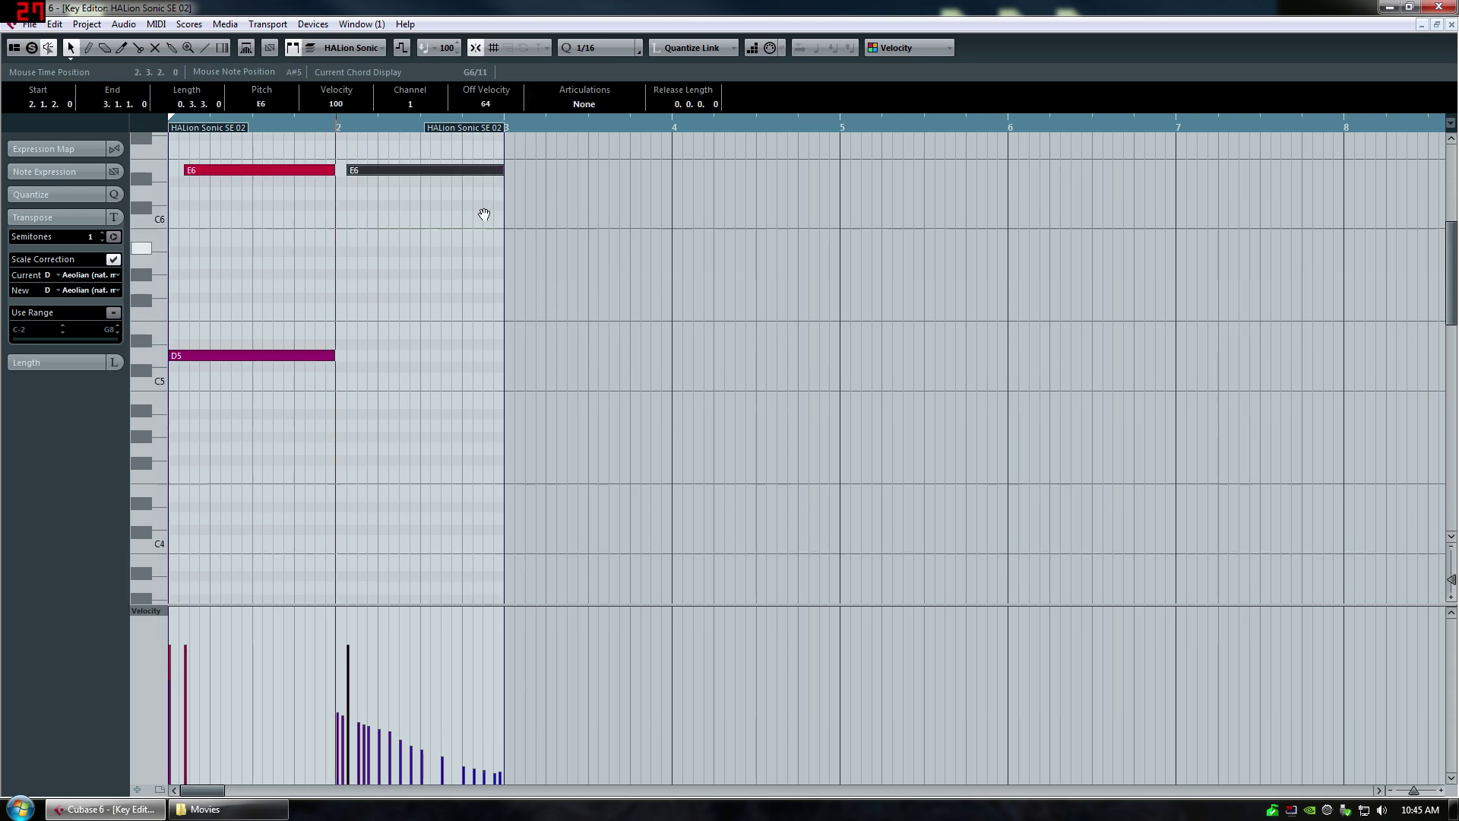
pyautogui.scroll(-5, 608, 490)
pyautogui.press('Escape')
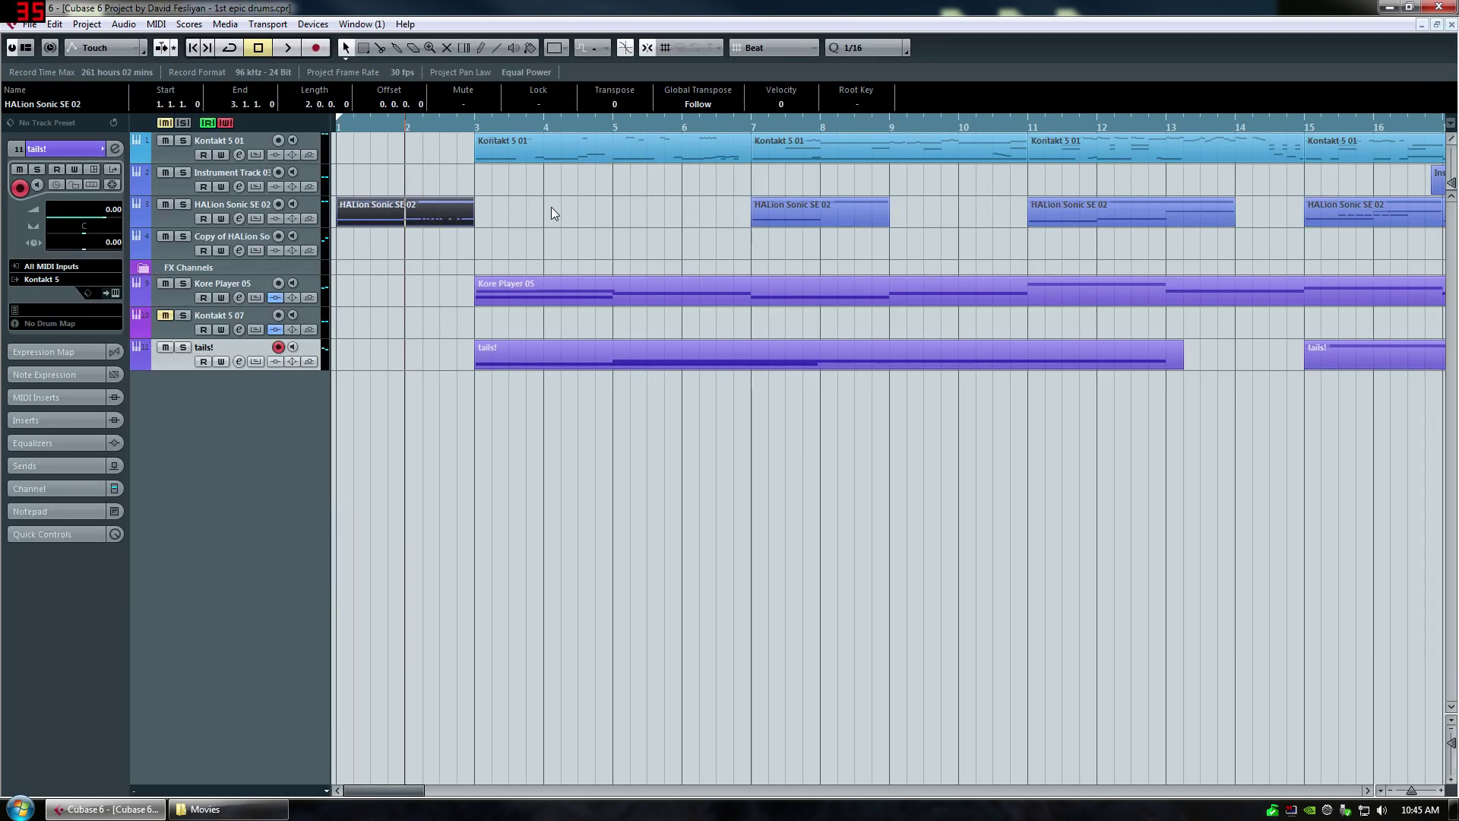
# Open the Kontakt 5 01 part at bar 3 and audition its first C1 note
pyautogui.doubleClick(487, 144)
pyautogui.click(241, 482)
pyautogui.scroll(5, 426, 359)
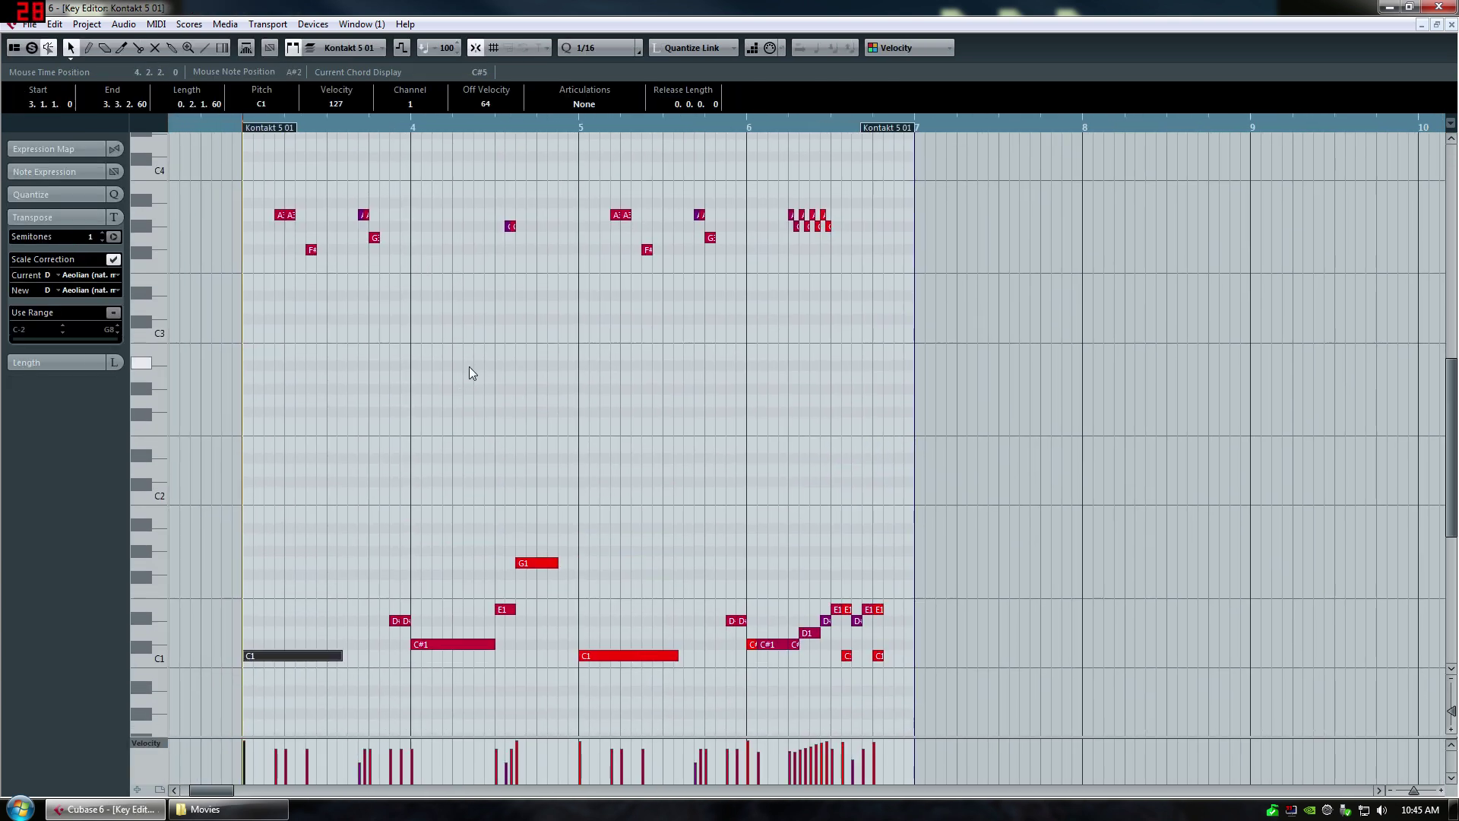
# Reopen the bar 3 Kontakt 5 01 part during playback, then stop in the arrangement and return the cursor to bar 3
pyautogui.click(1451, 25)
pyautogui.doubleClick(565, 149)
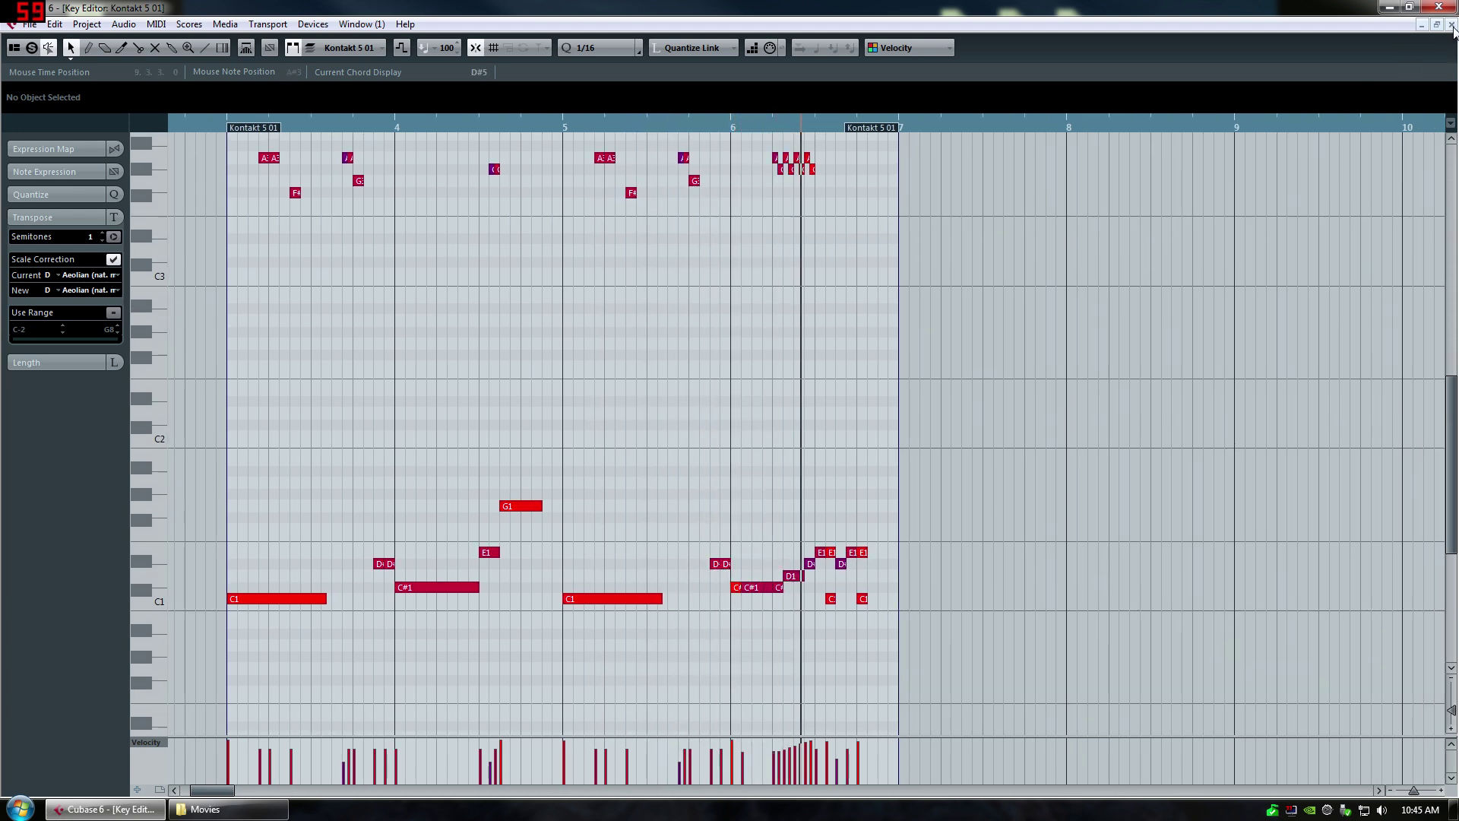
pyautogui.click(1451, 25)
pyautogui.press('space')
pyautogui.click(477, 124)
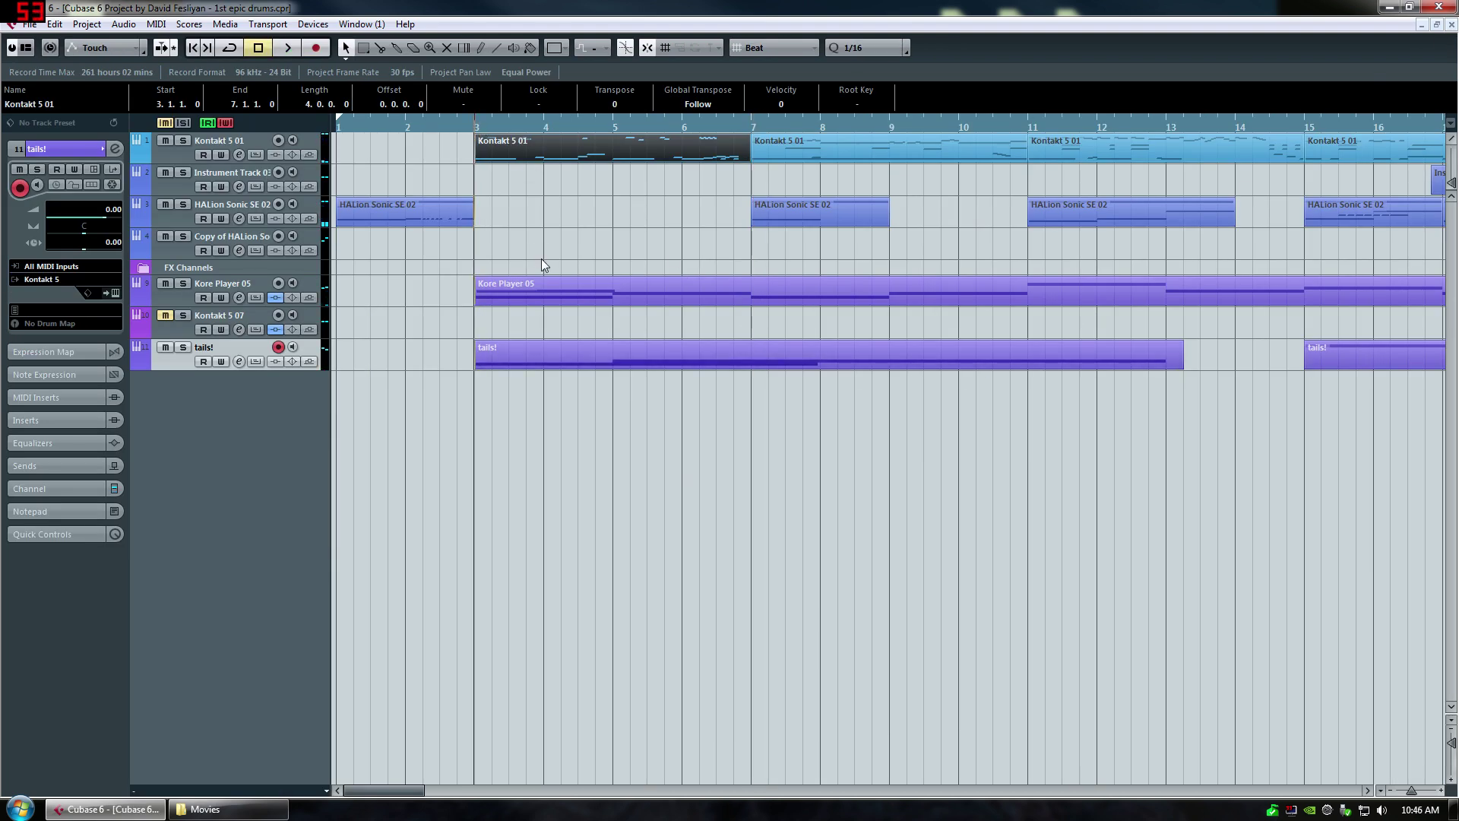
# Open the Kore Player 05 part and audition its long D0, F0 and E0 notes in bars 3 to 6
pyautogui.doubleClick(555, 288)
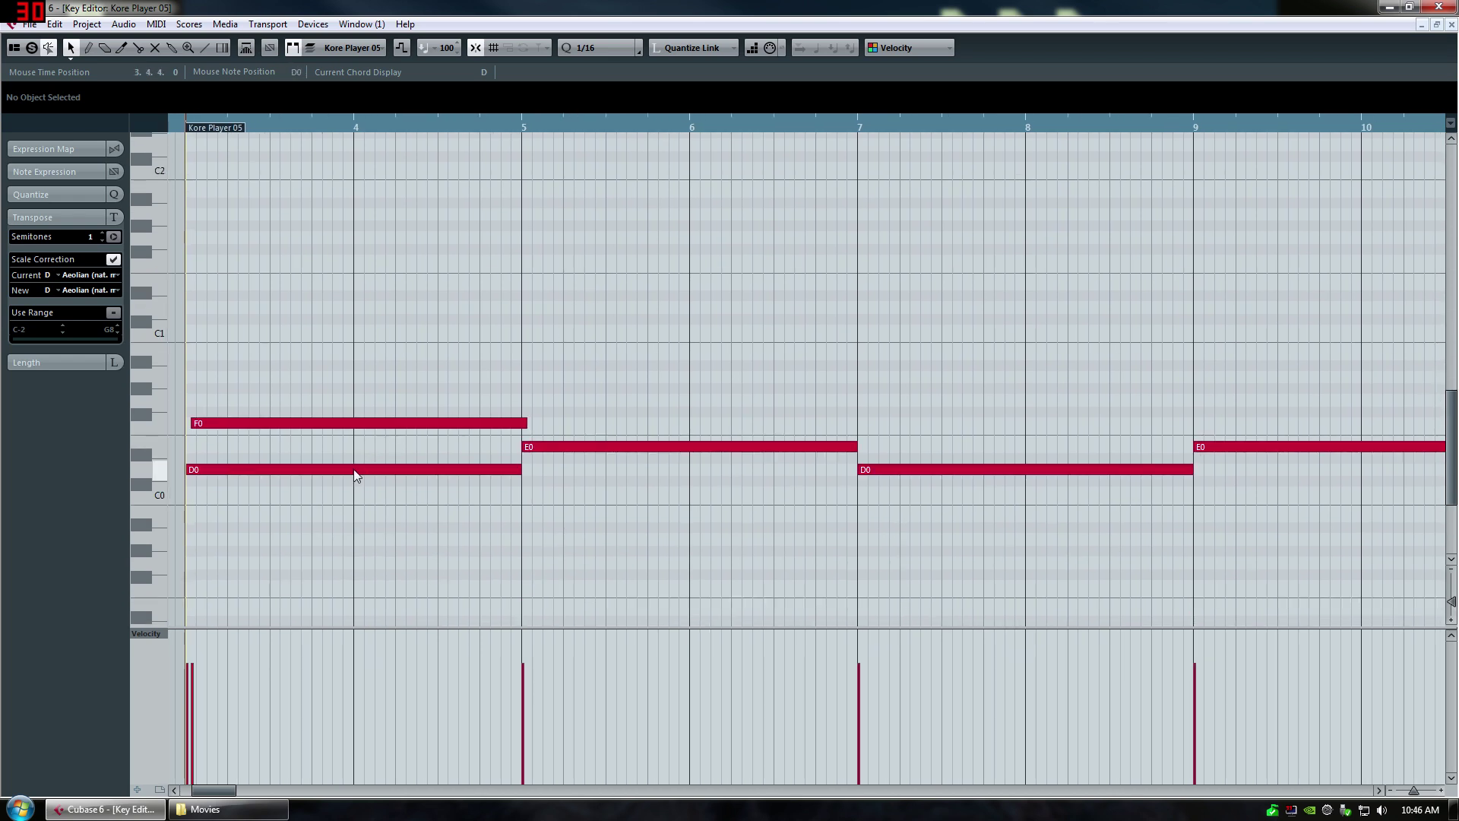
pyautogui.click(355, 469)
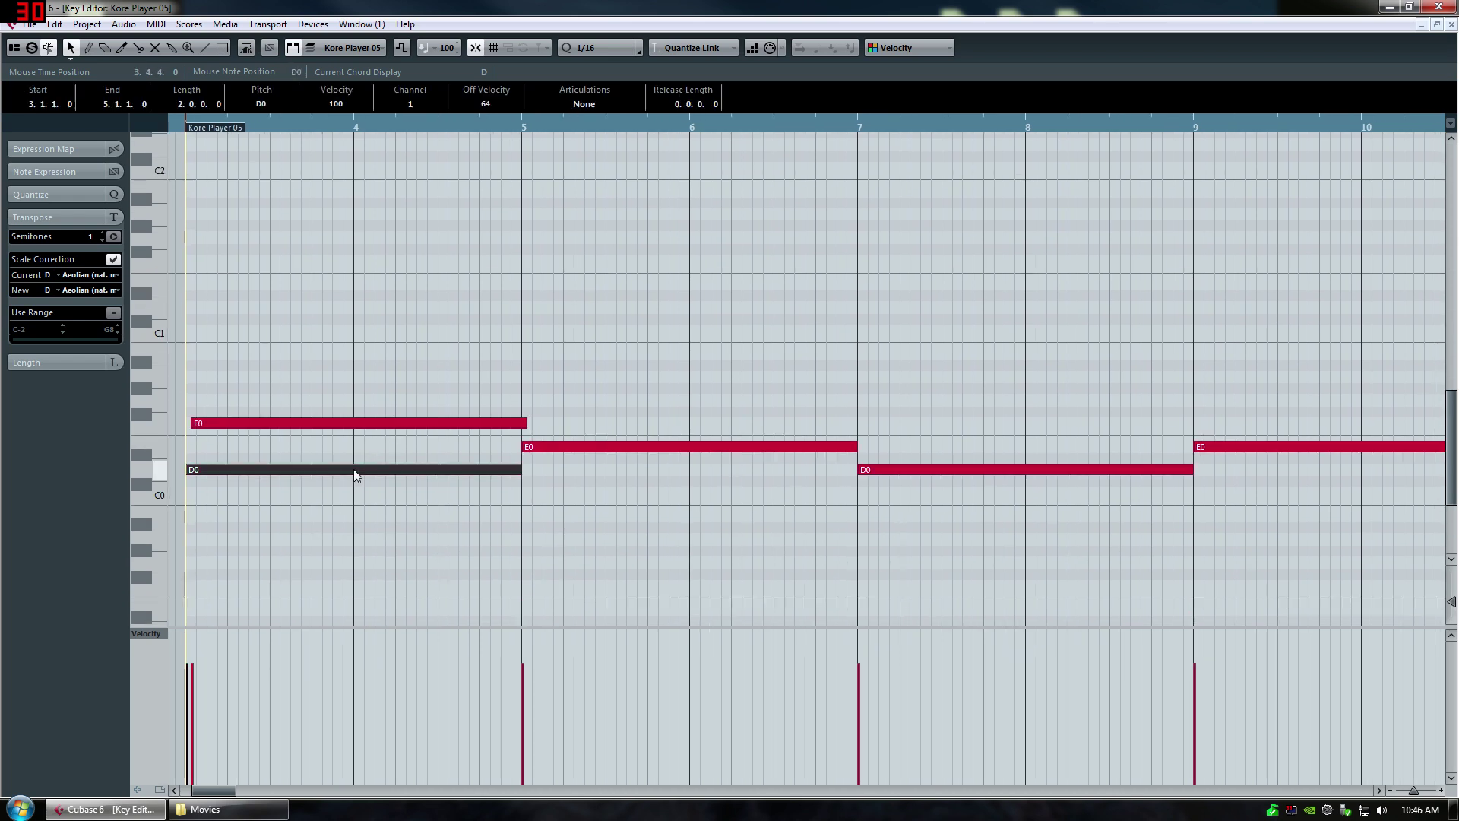
pyautogui.click(412, 422)
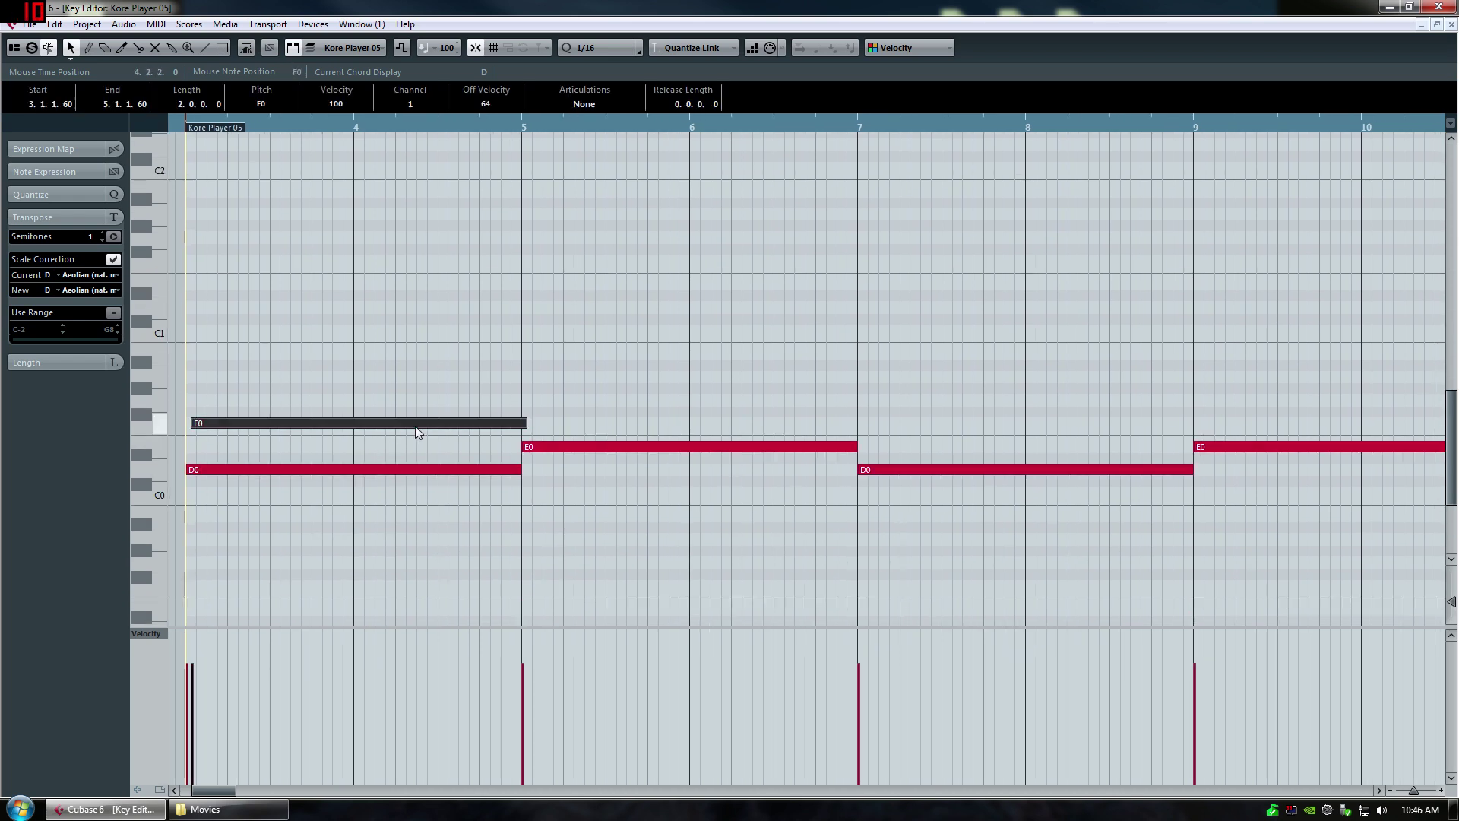
pyautogui.click(580, 447)
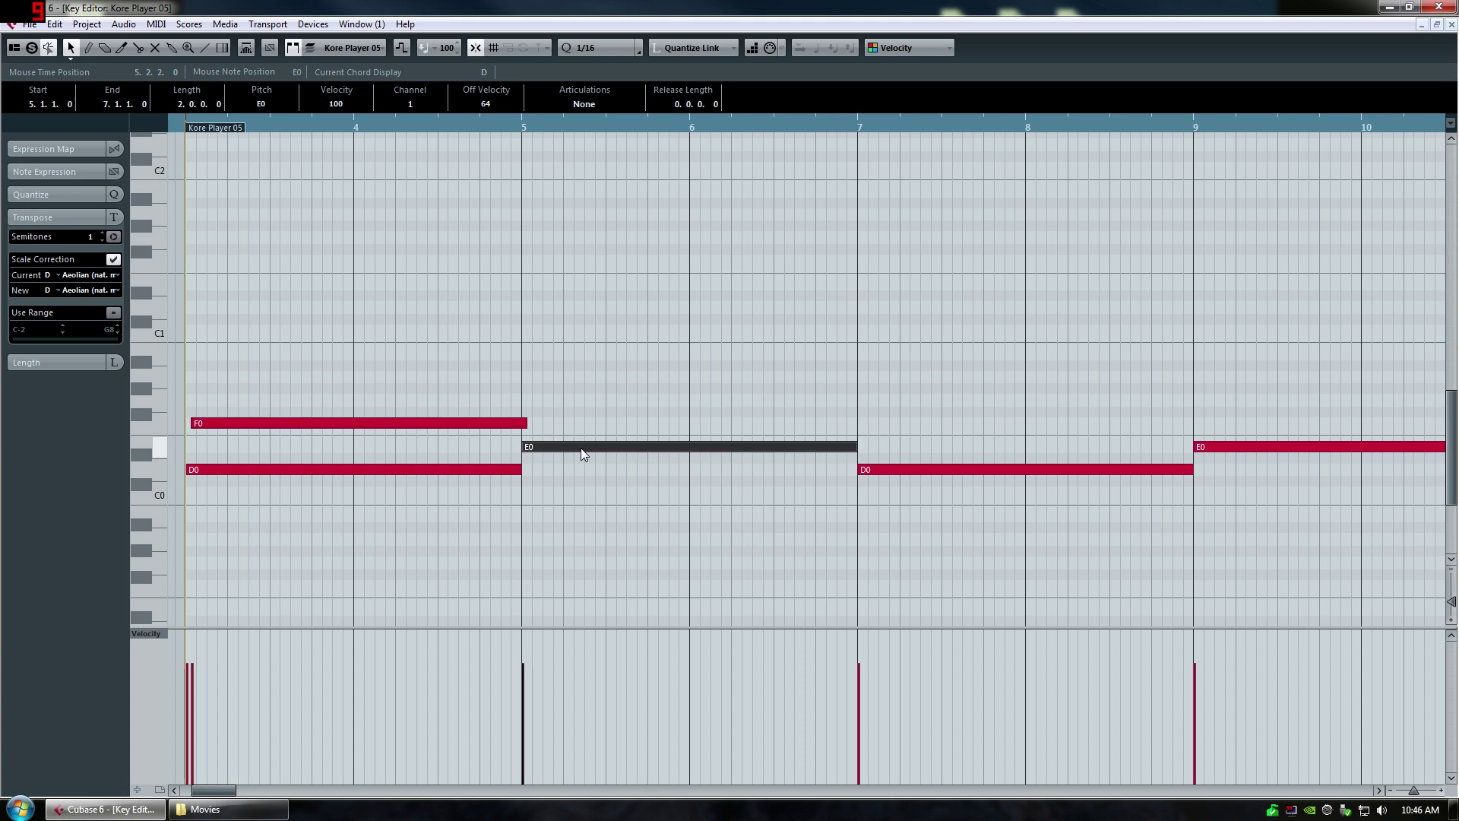
pyautogui.click(1451, 24)
# View the instrument loaded on the Kore Player 05 track, then close it
pyautogui.click(231, 285)
pyautogui.click(116, 293)
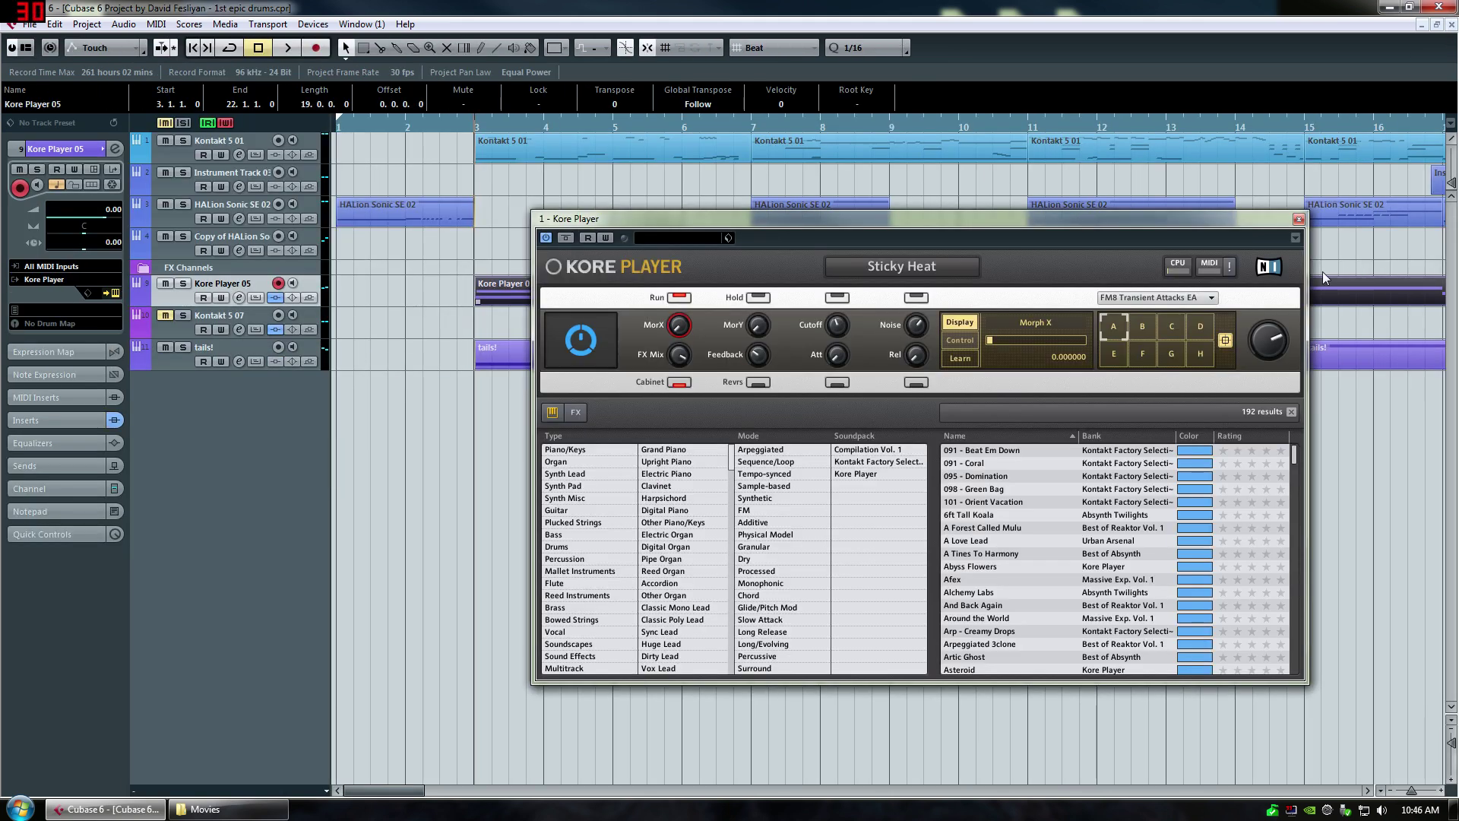
pyautogui.click(1299, 219)
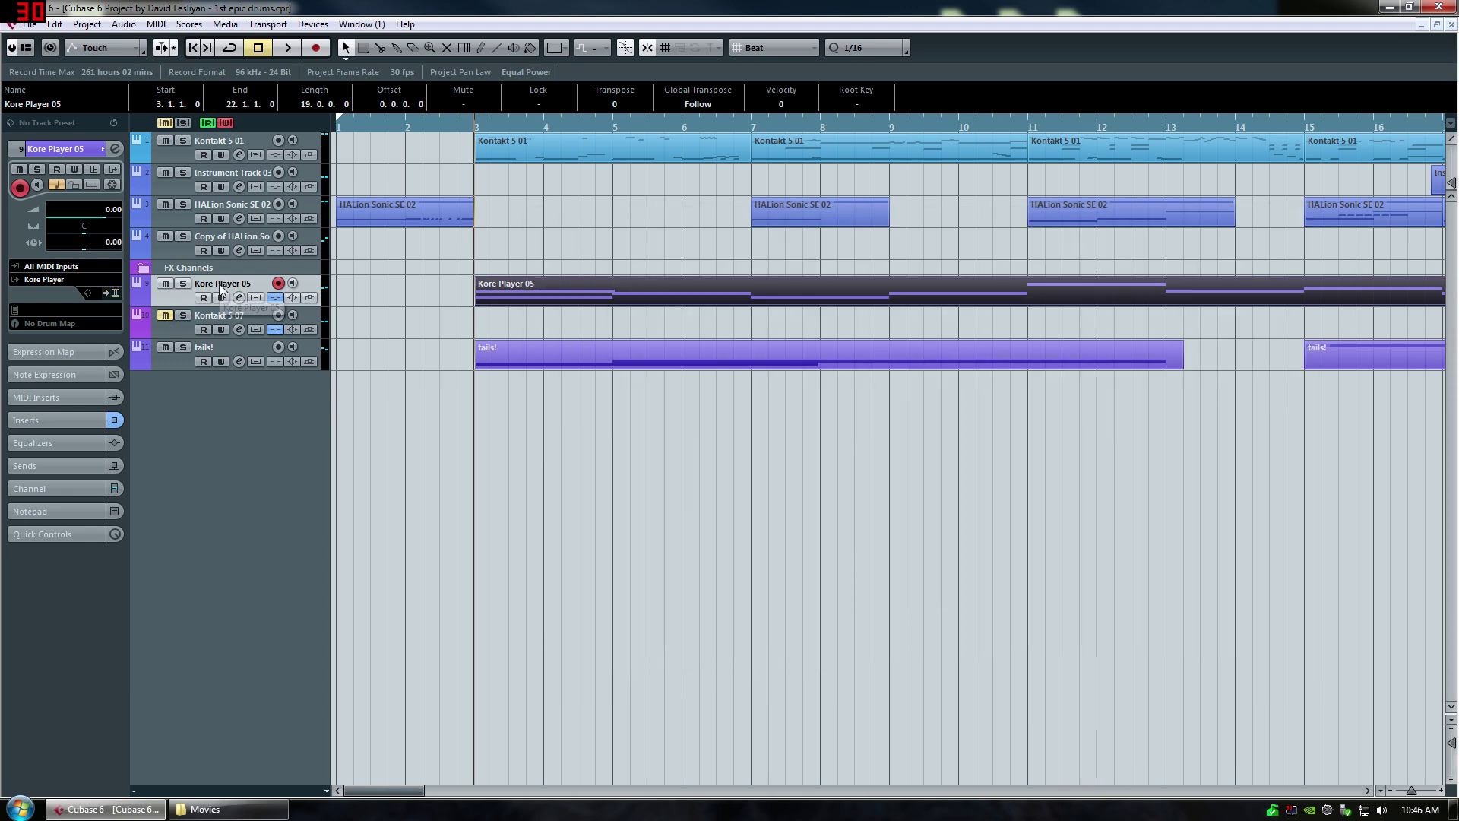
pyautogui.click(116, 294)
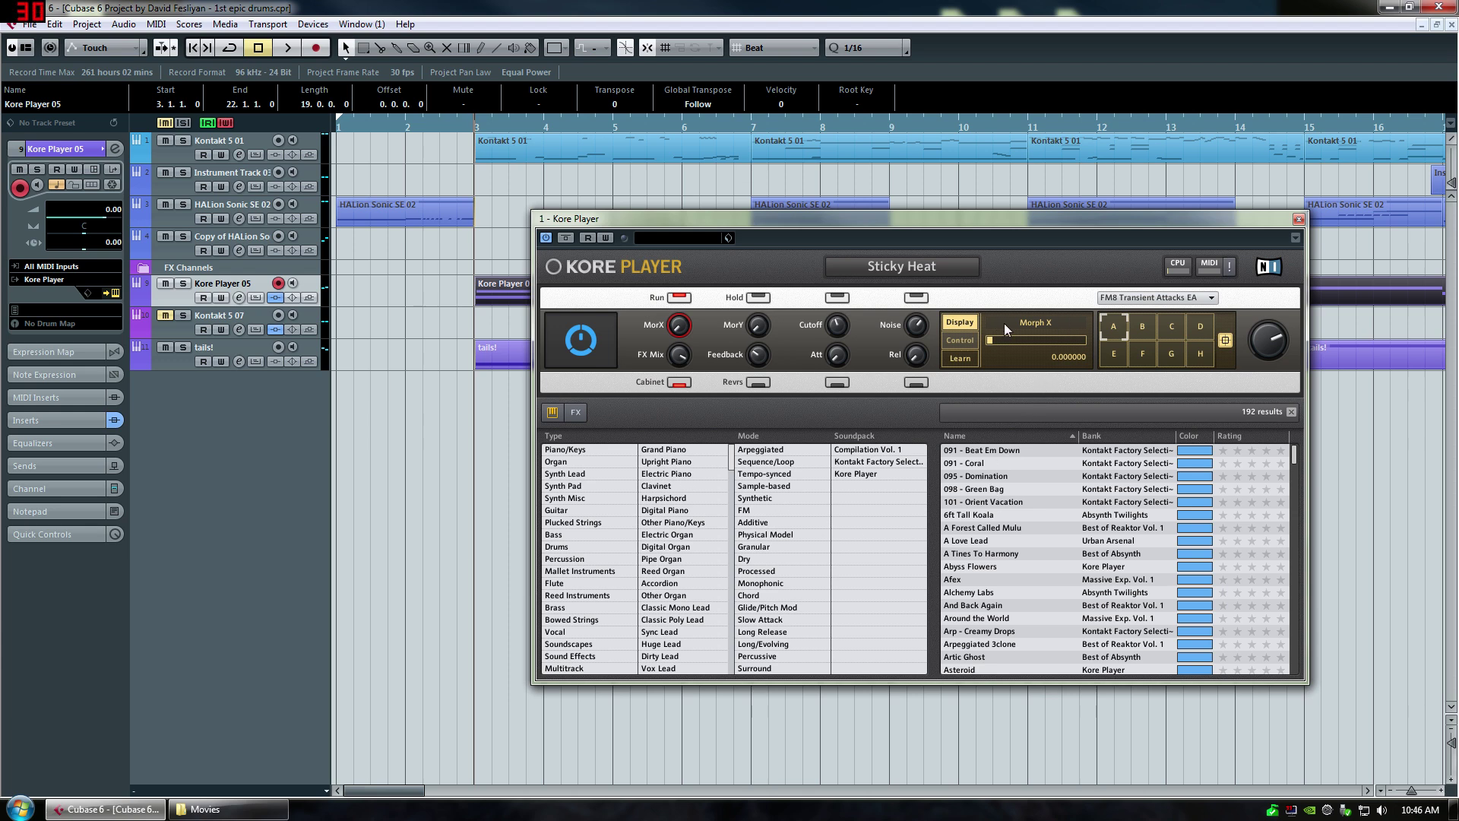
pyautogui.click(1298, 220)
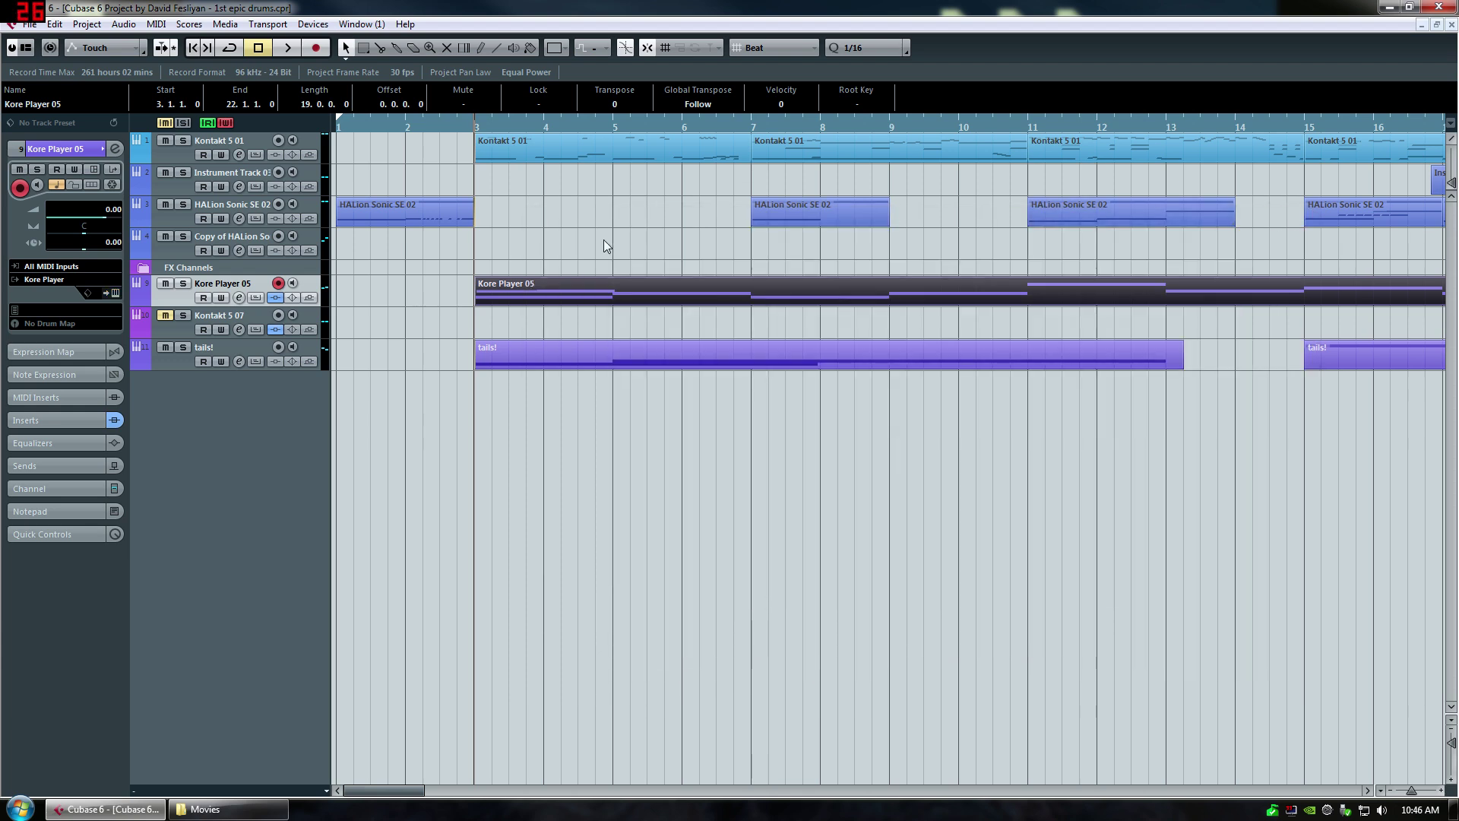
# Open the Kontakt instrument of the Kontakt 5 01 track and dismiss the restart notice
pyautogui.doubleClick(530, 156)
pyautogui.click(1451, 24)
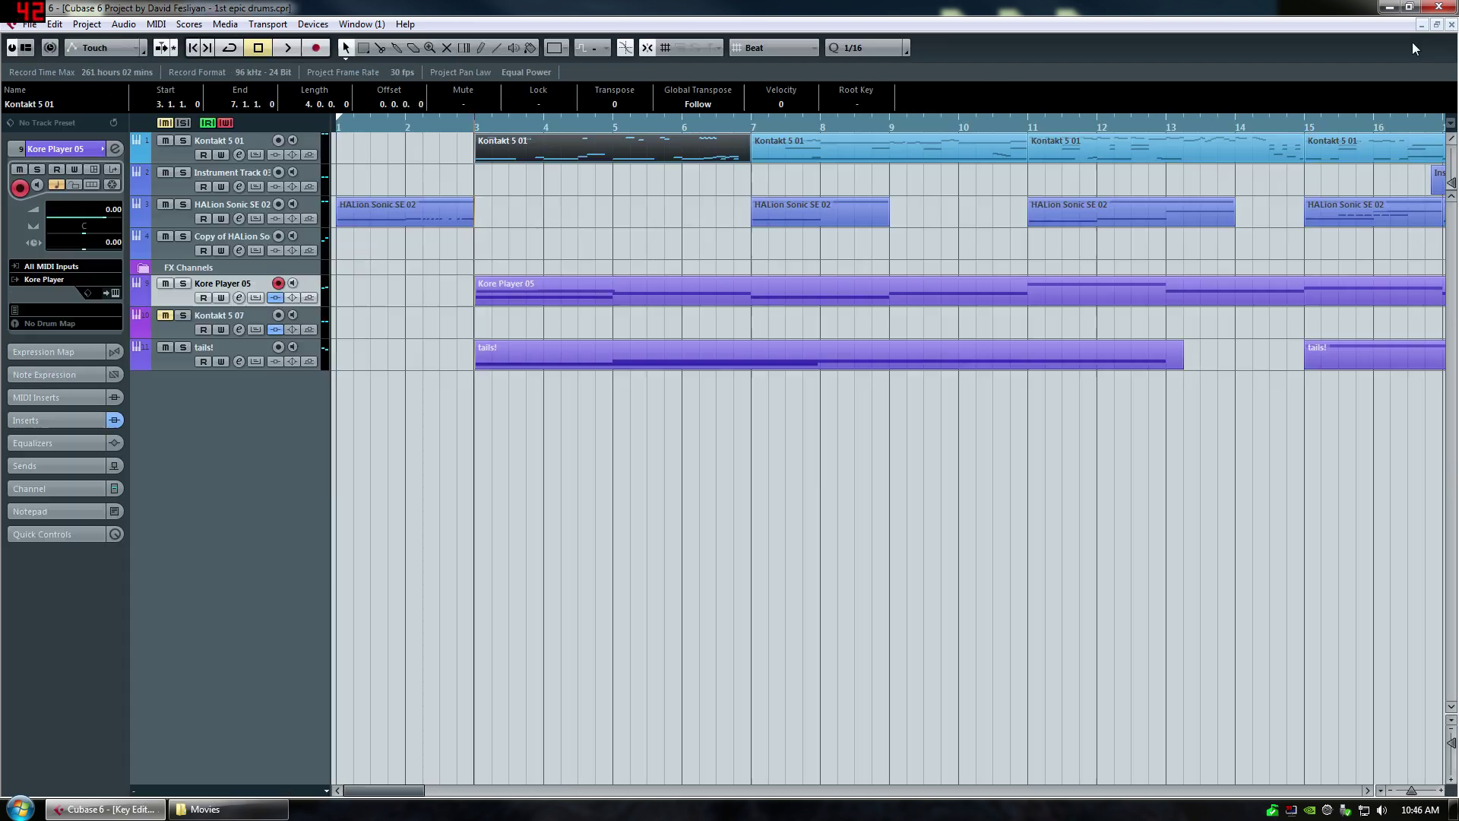
pyautogui.click(249, 154)
pyautogui.click(114, 291)
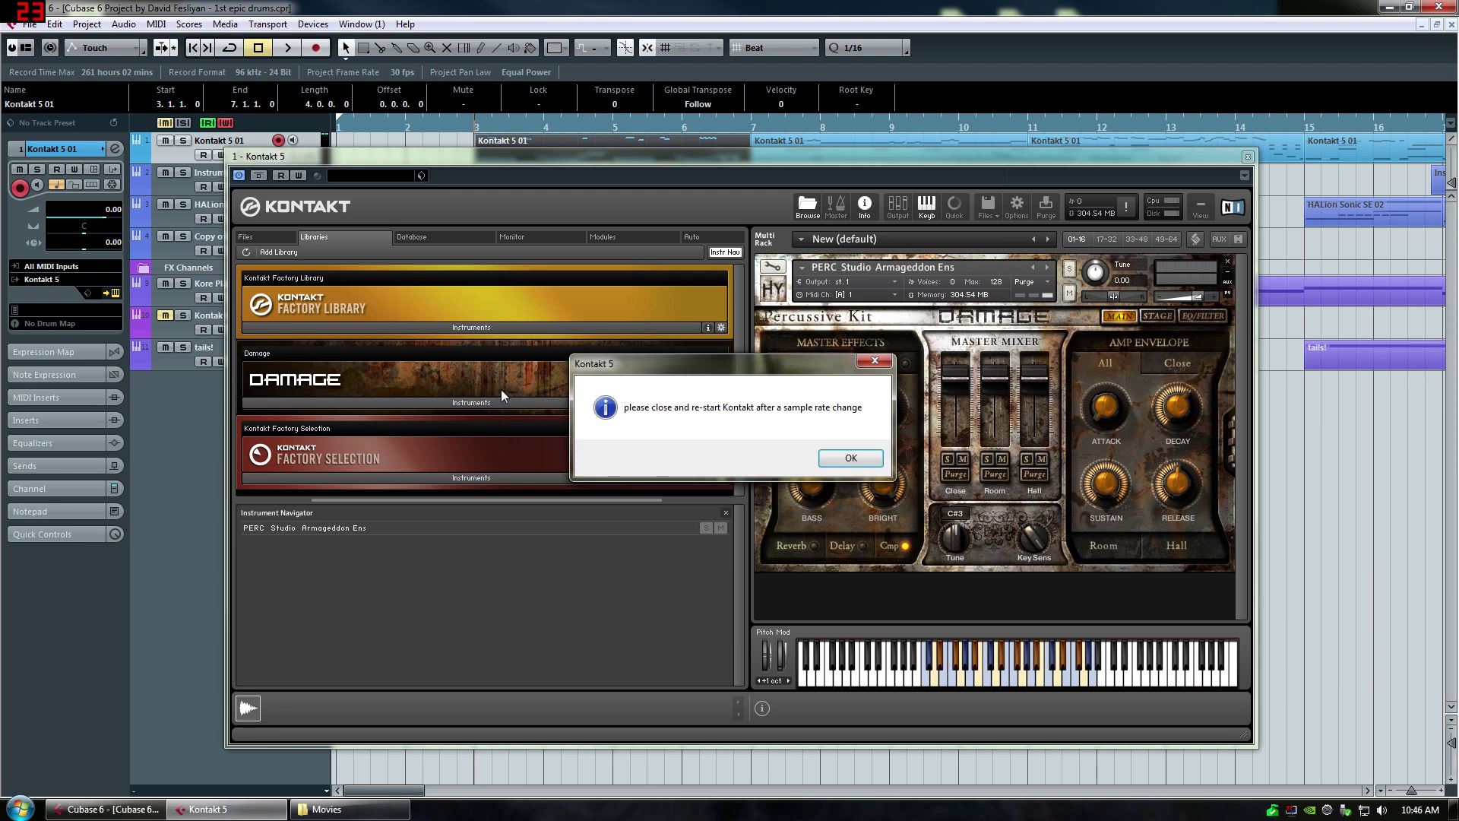
pyautogui.click(855, 457)
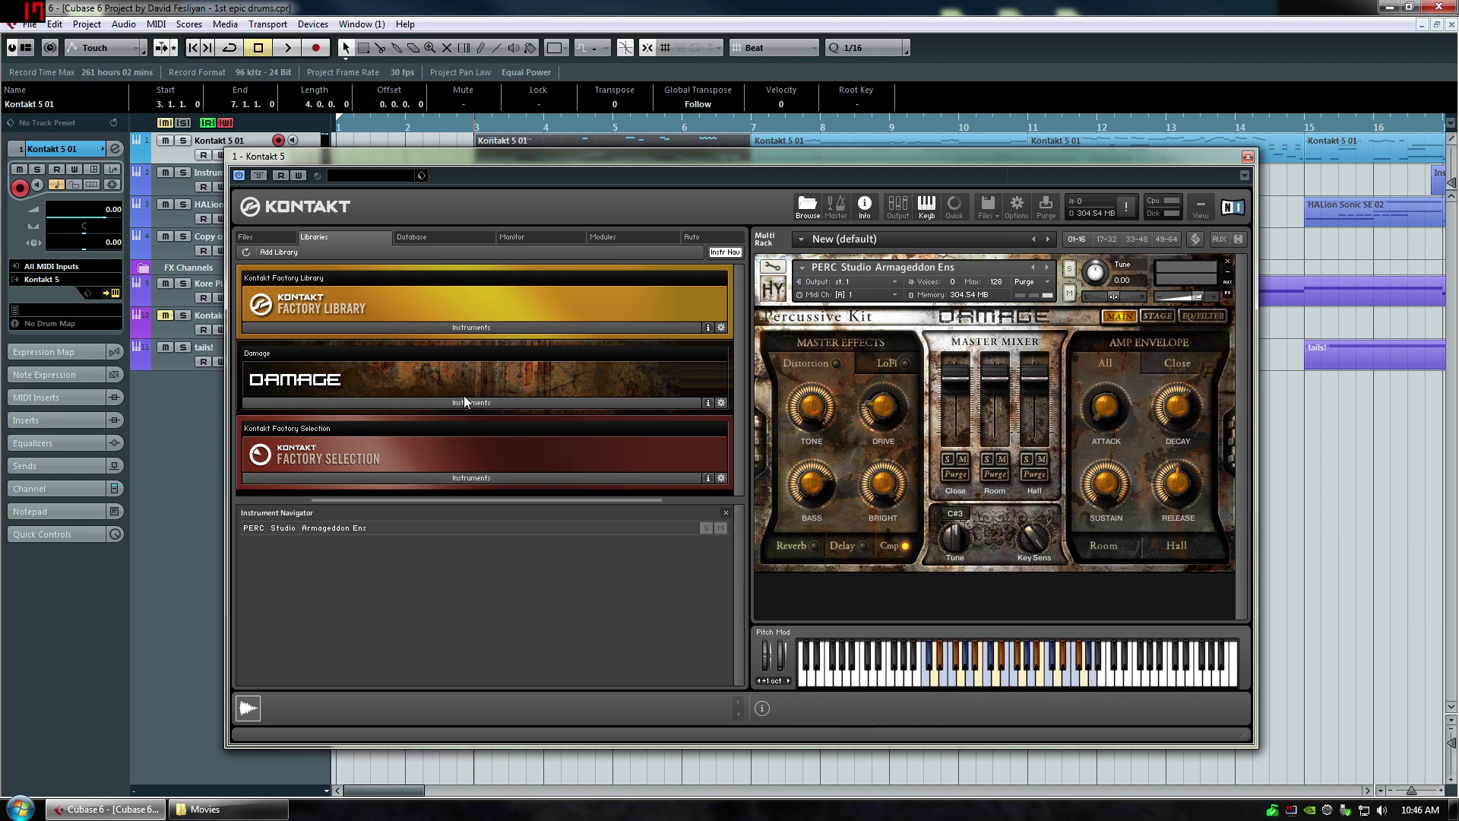
# Browse the Damage library's 02 Percussive Kits to 01 Epic Organic Drums and select PERC Studio Armageddon Ens.nki
pyautogui.click(418, 403)
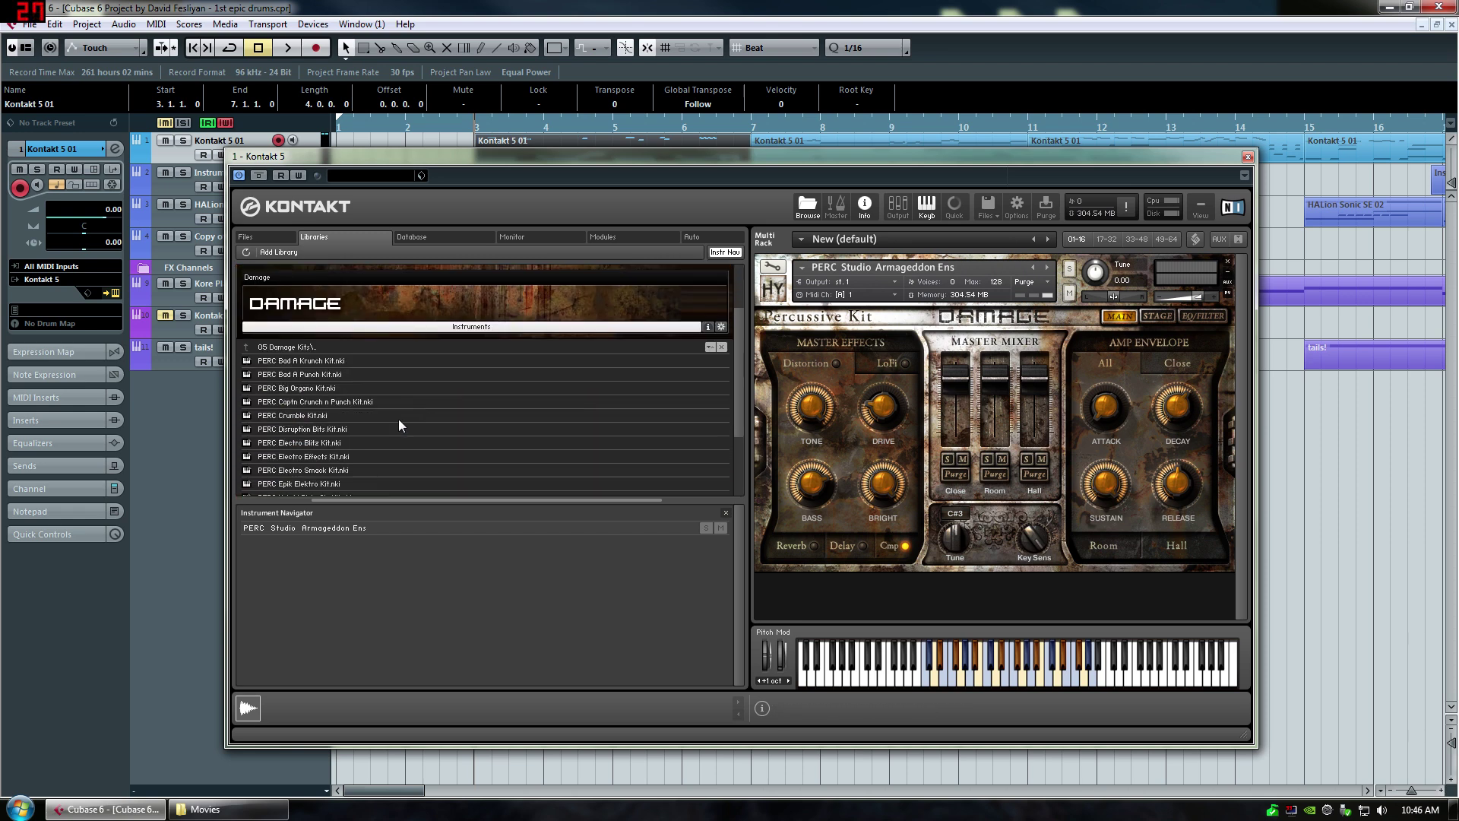
pyautogui.click(292, 348)
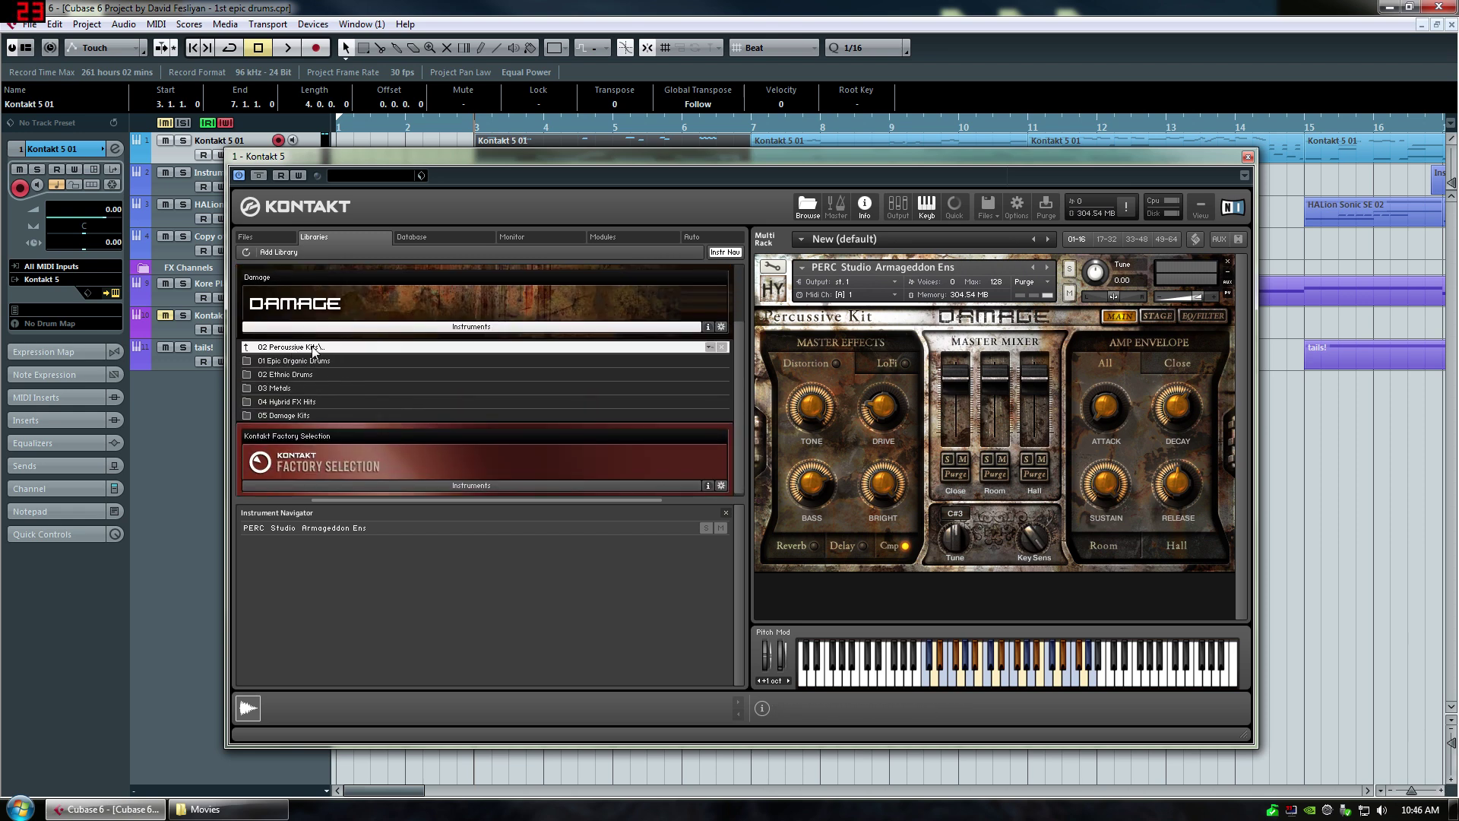
pyautogui.scroll(1, 327, 354)
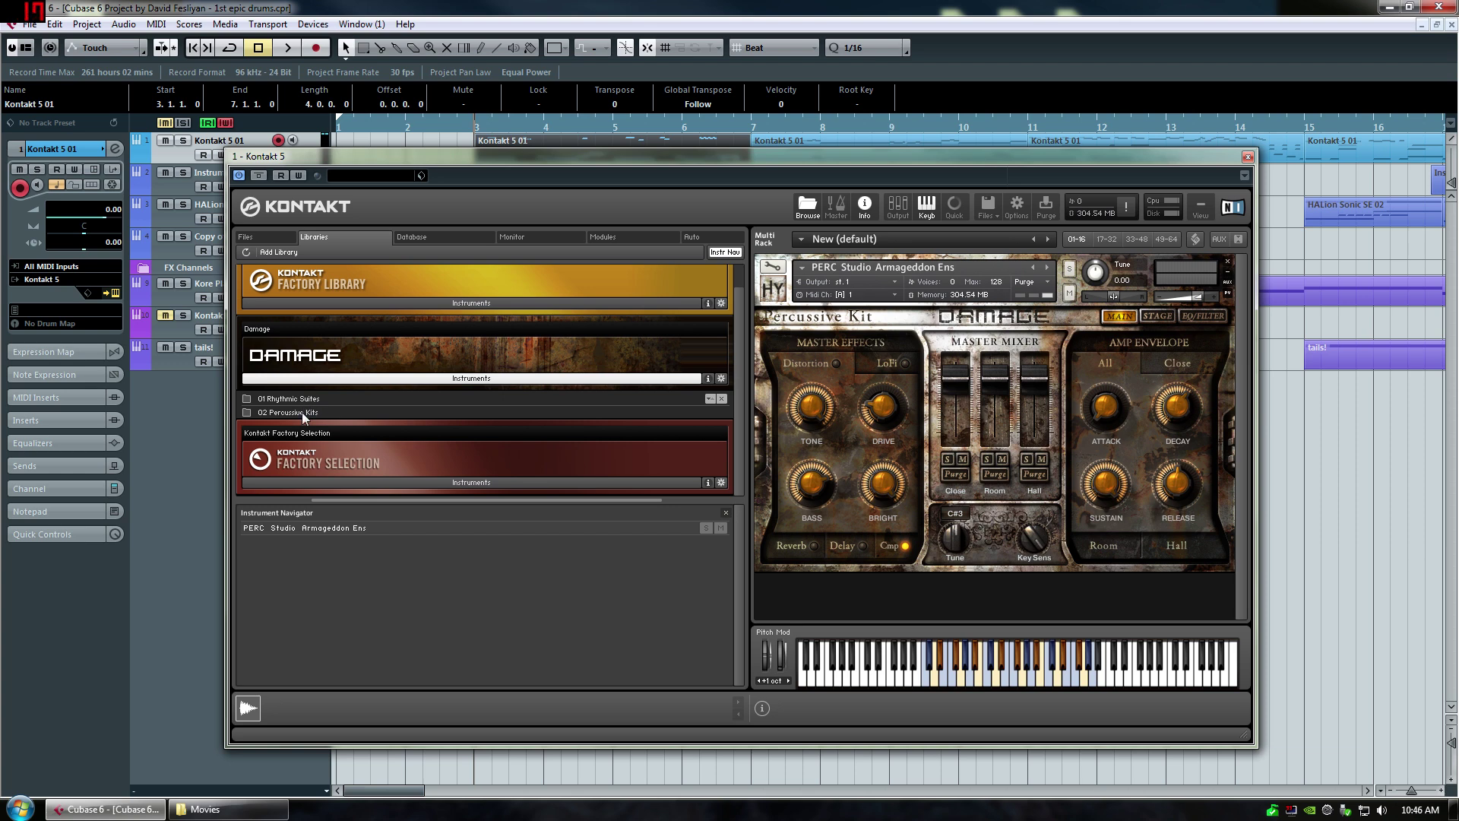
pyautogui.click(302, 412)
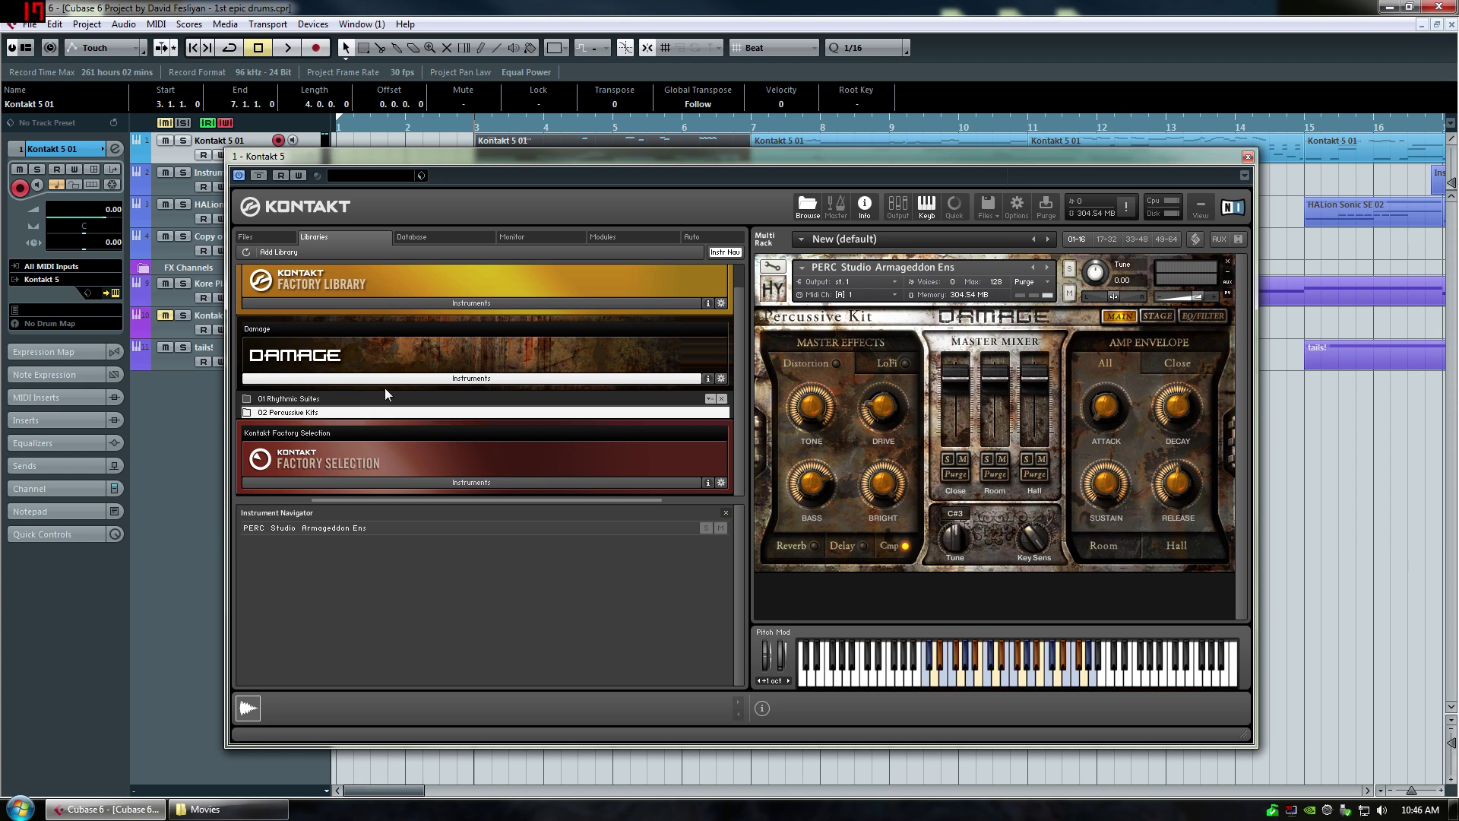
pyautogui.doubleClick(290, 415)
pyautogui.scroll(-1, 298, 399)
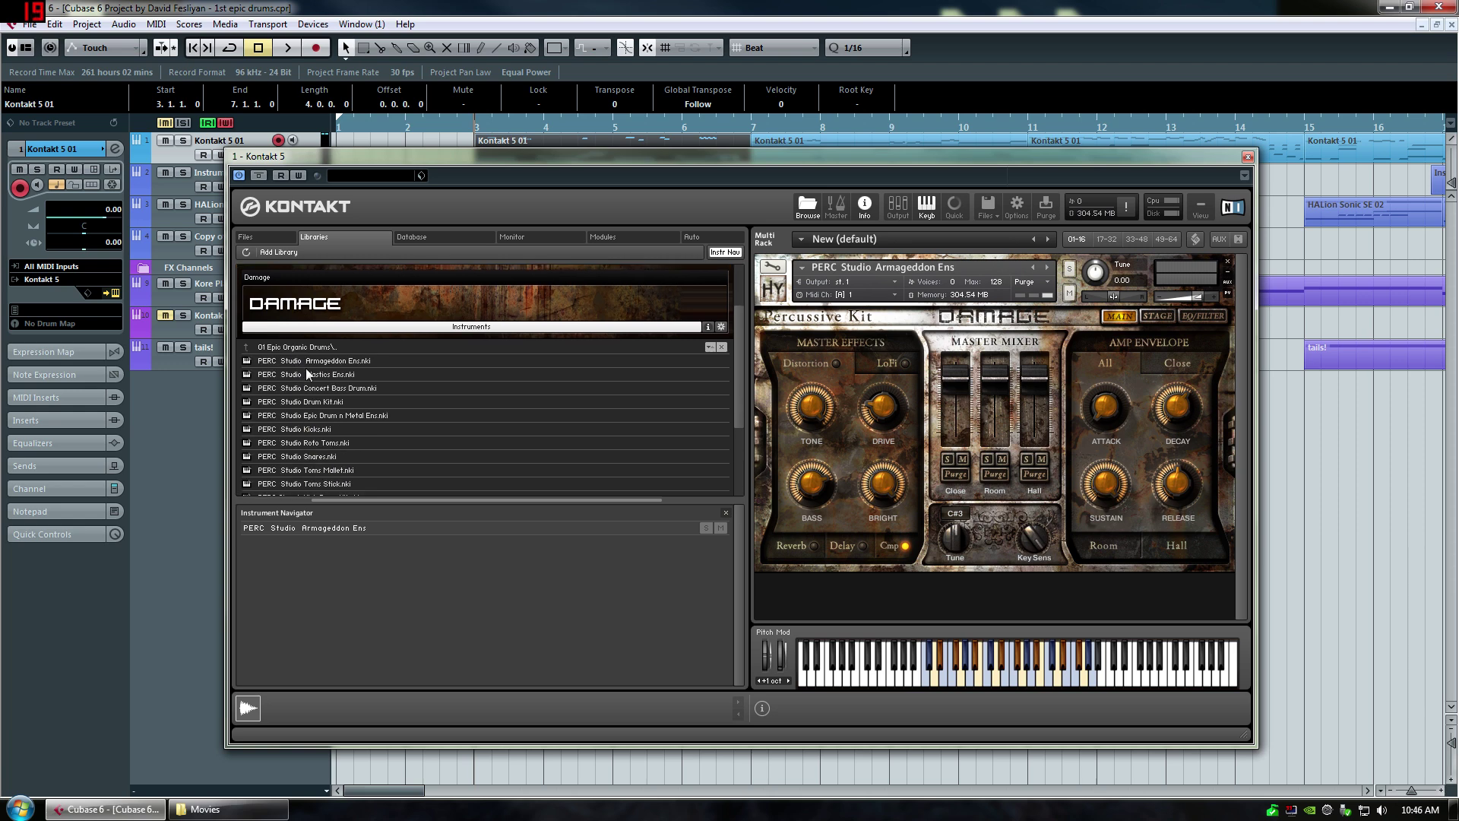
pyautogui.click(304, 364)
# View the 01 Rhythmic Suites folder of the Damage library, then close Kontakt
pyautogui.doubleClick(302, 348)
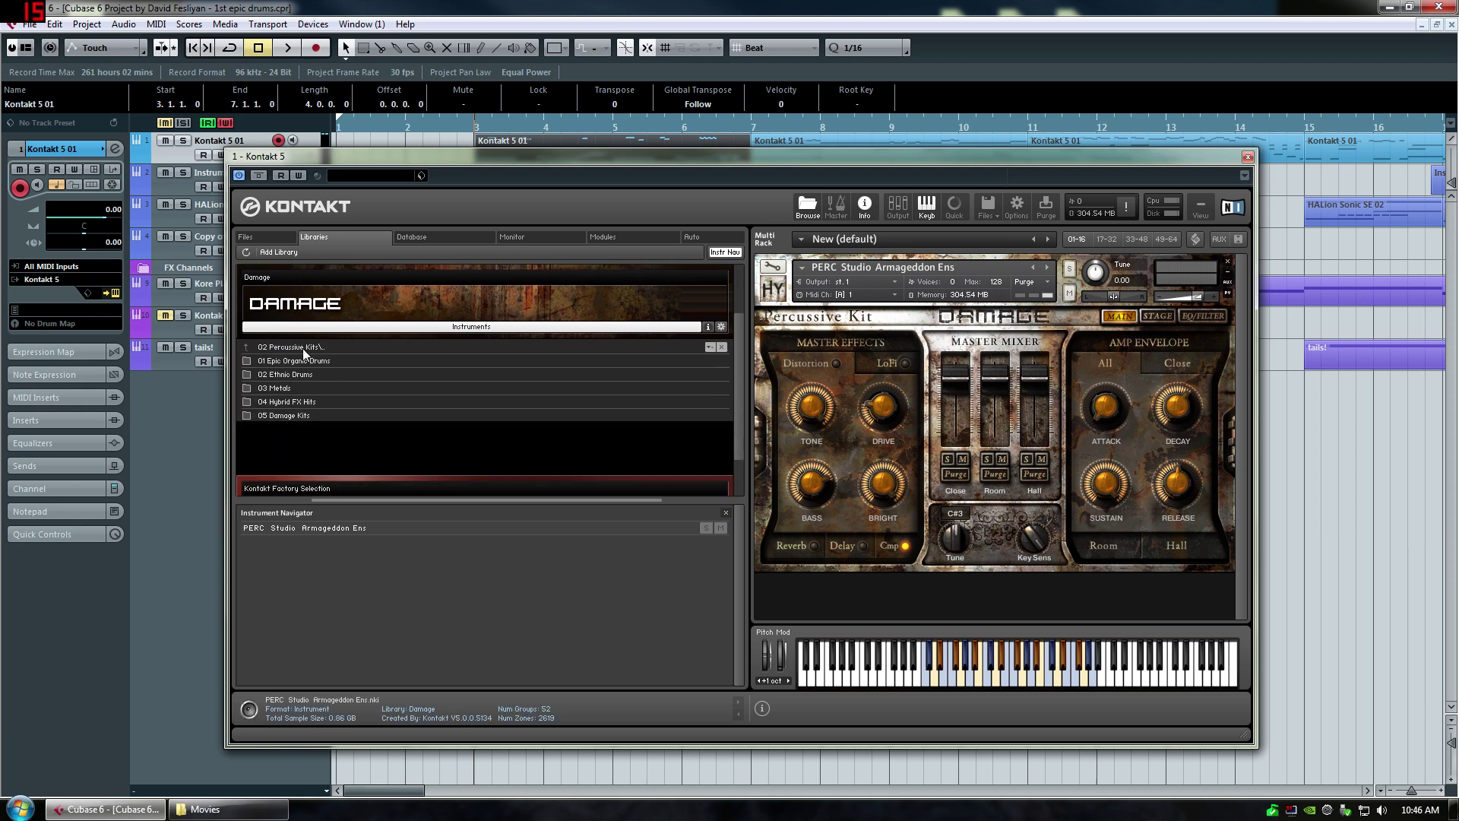
pyautogui.doubleClick(302, 348)
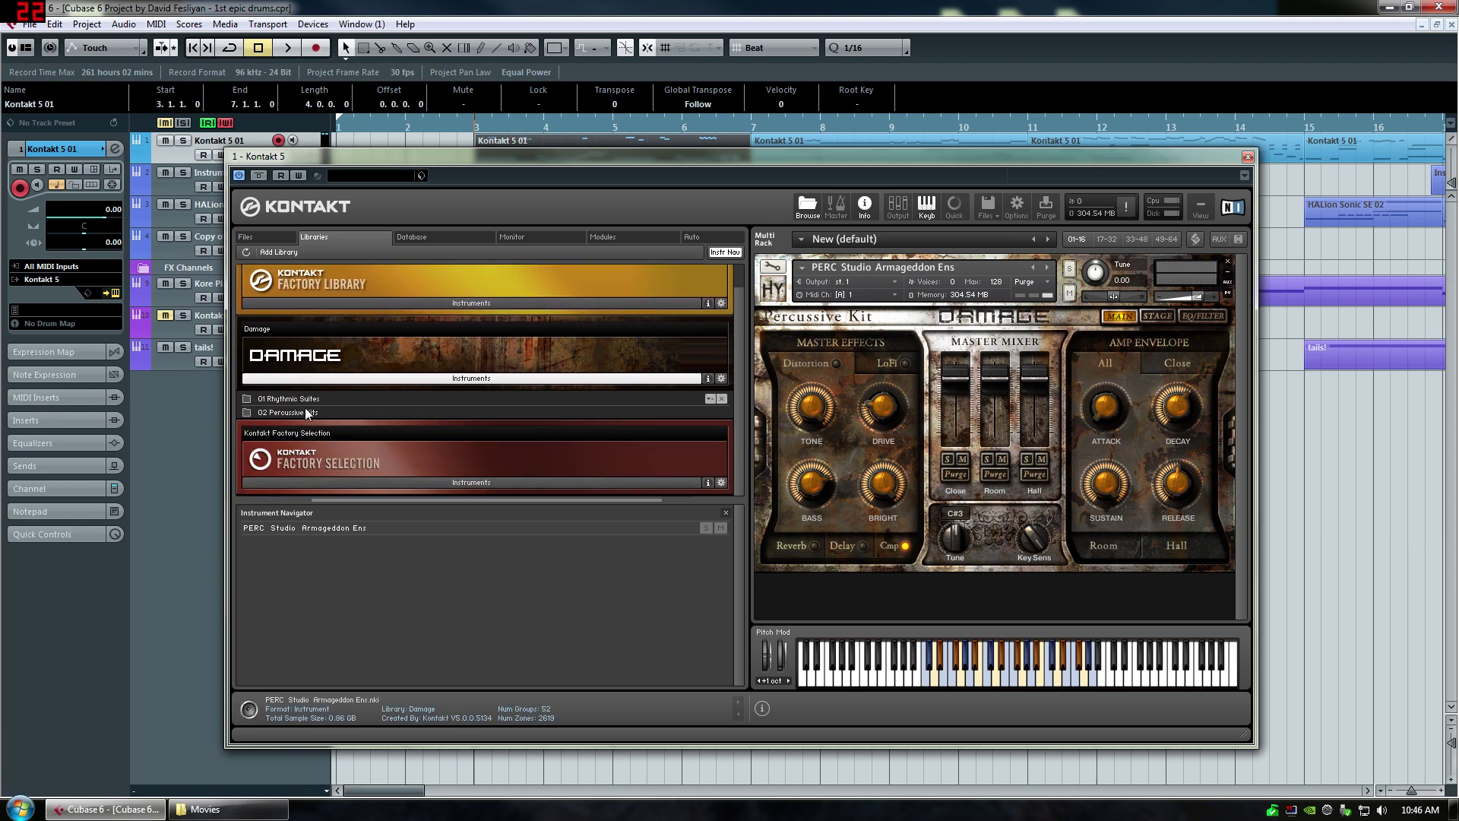
pyautogui.doubleClick(307, 399)
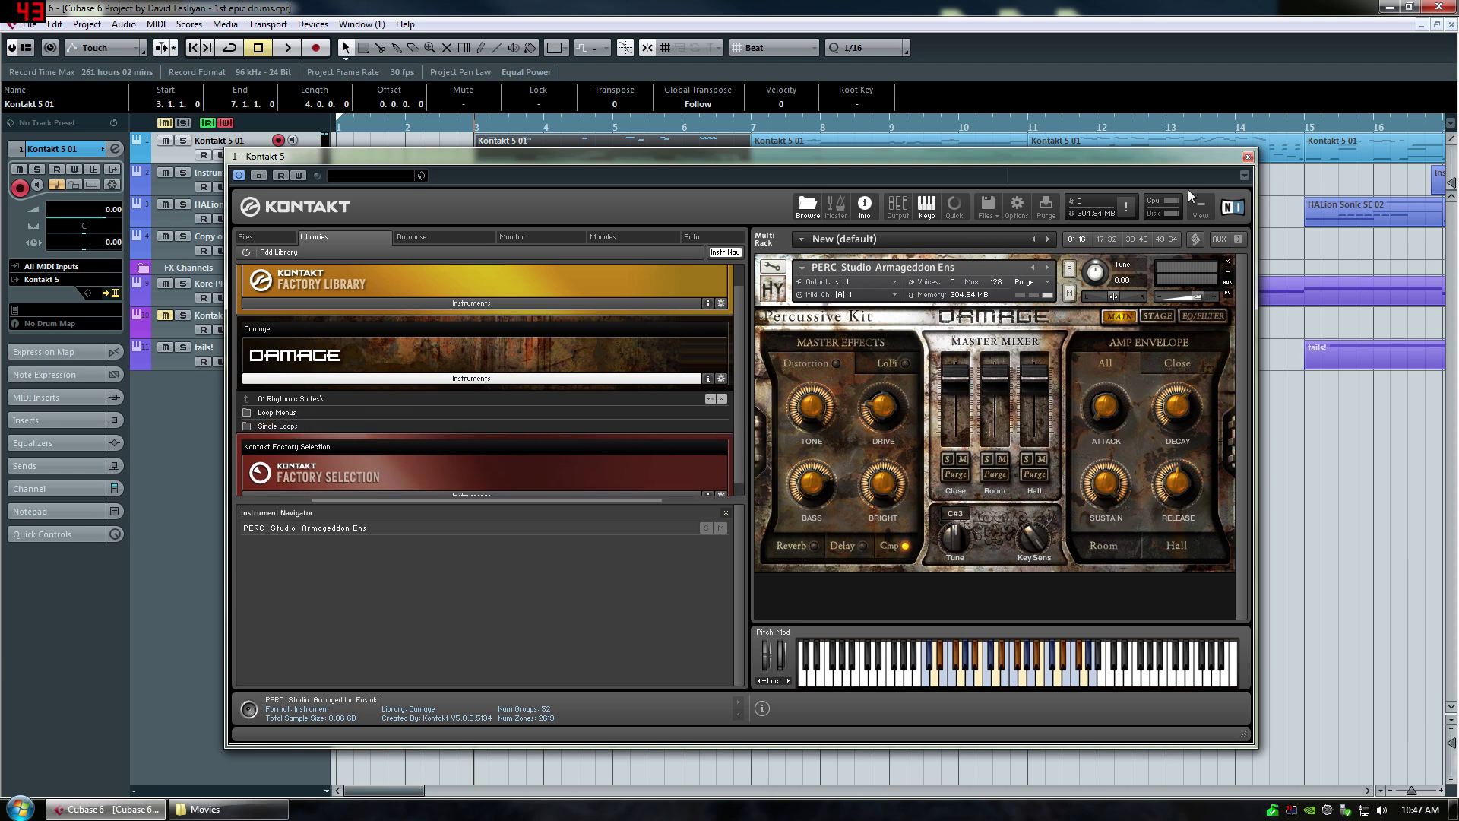
pyautogui.click(1247, 158)
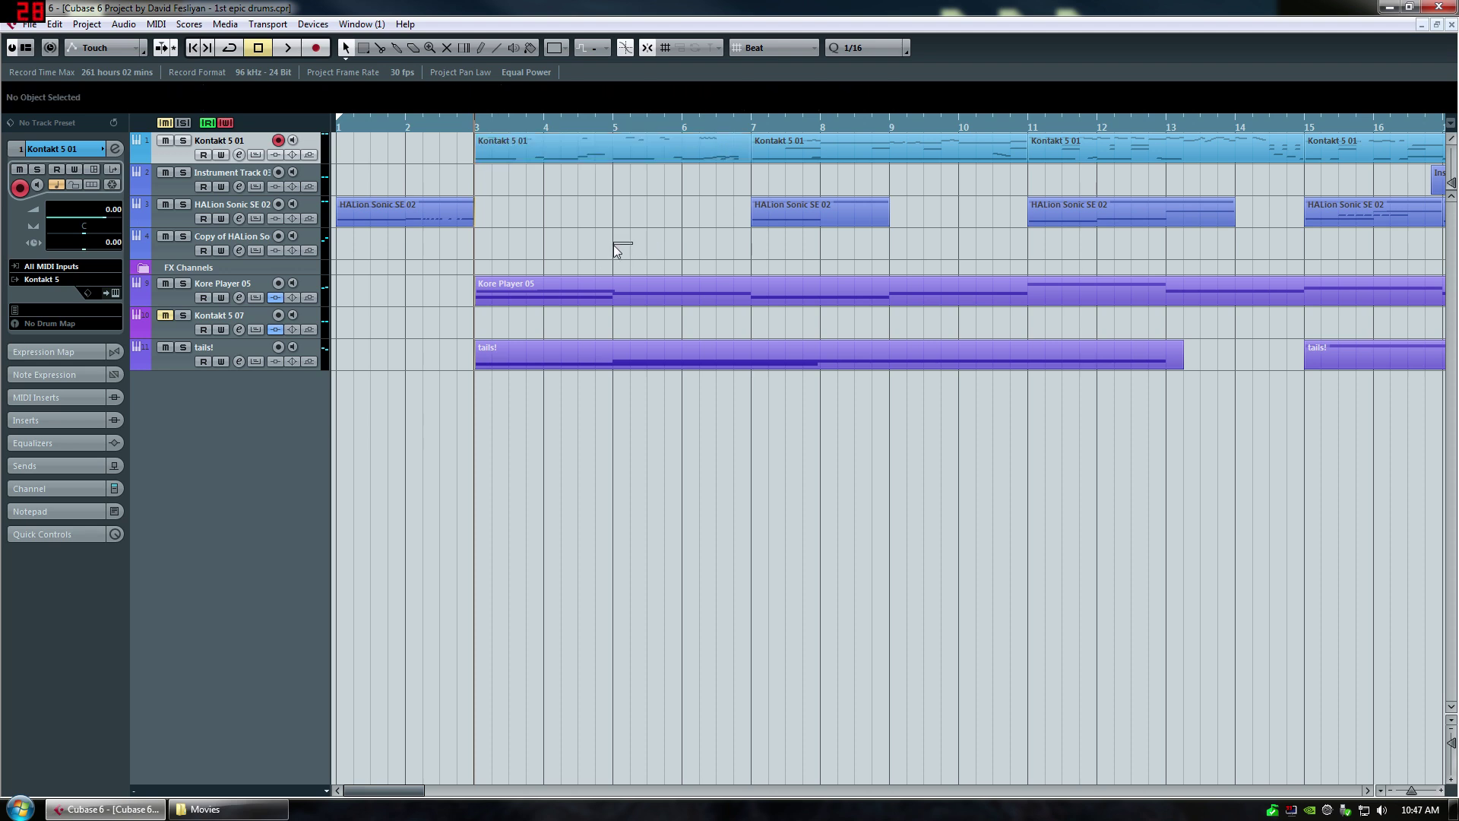
# Play the arrangement from bar 7, view the Kontakt 5 01 part starting there and return the cursor to bar 7
pyautogui.hscroll(5, 601, 237)
pyautogui.click(549, 121)
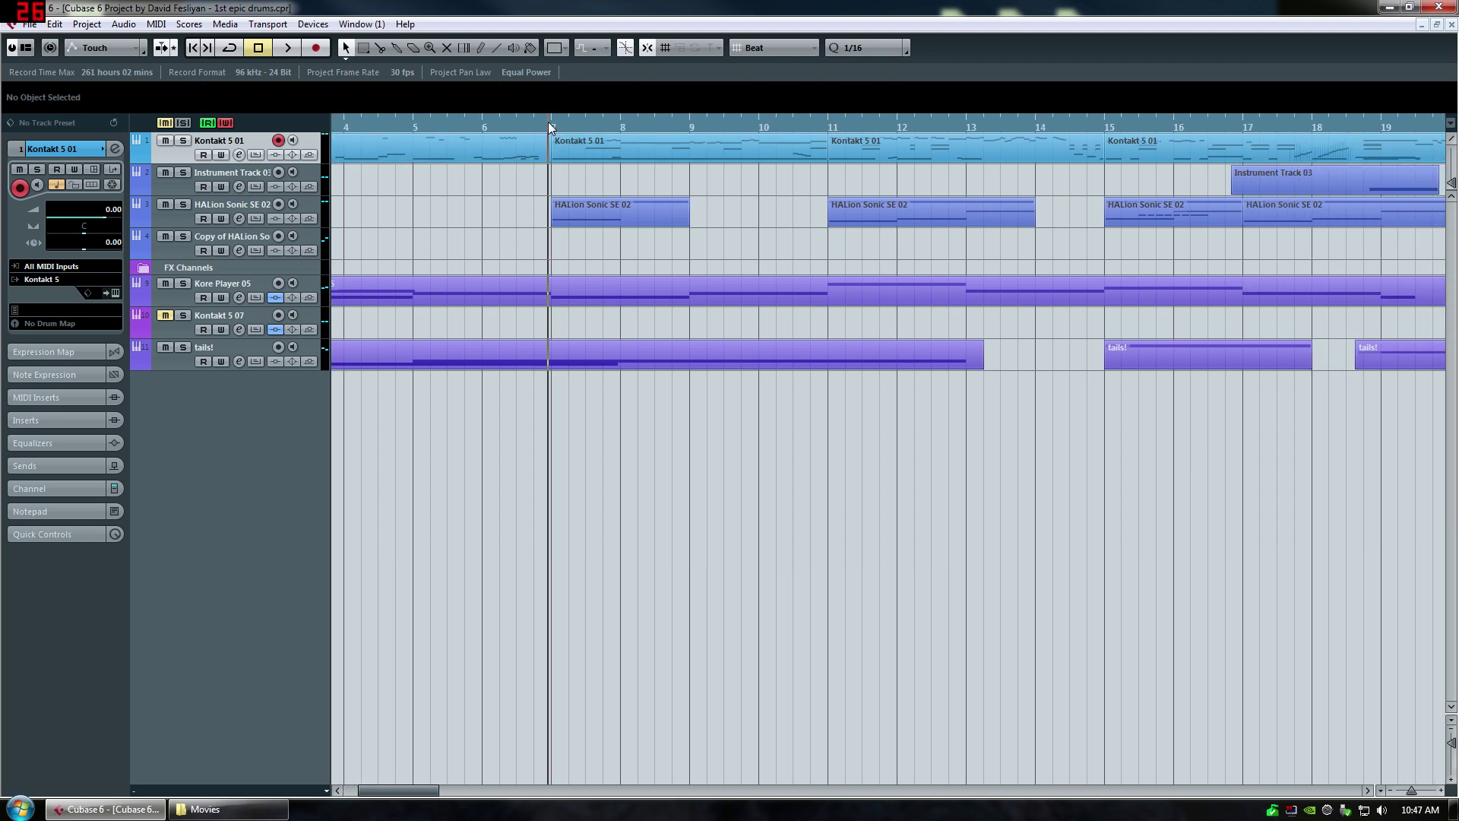
pyautogui.hscroll(-3, 629, 226)
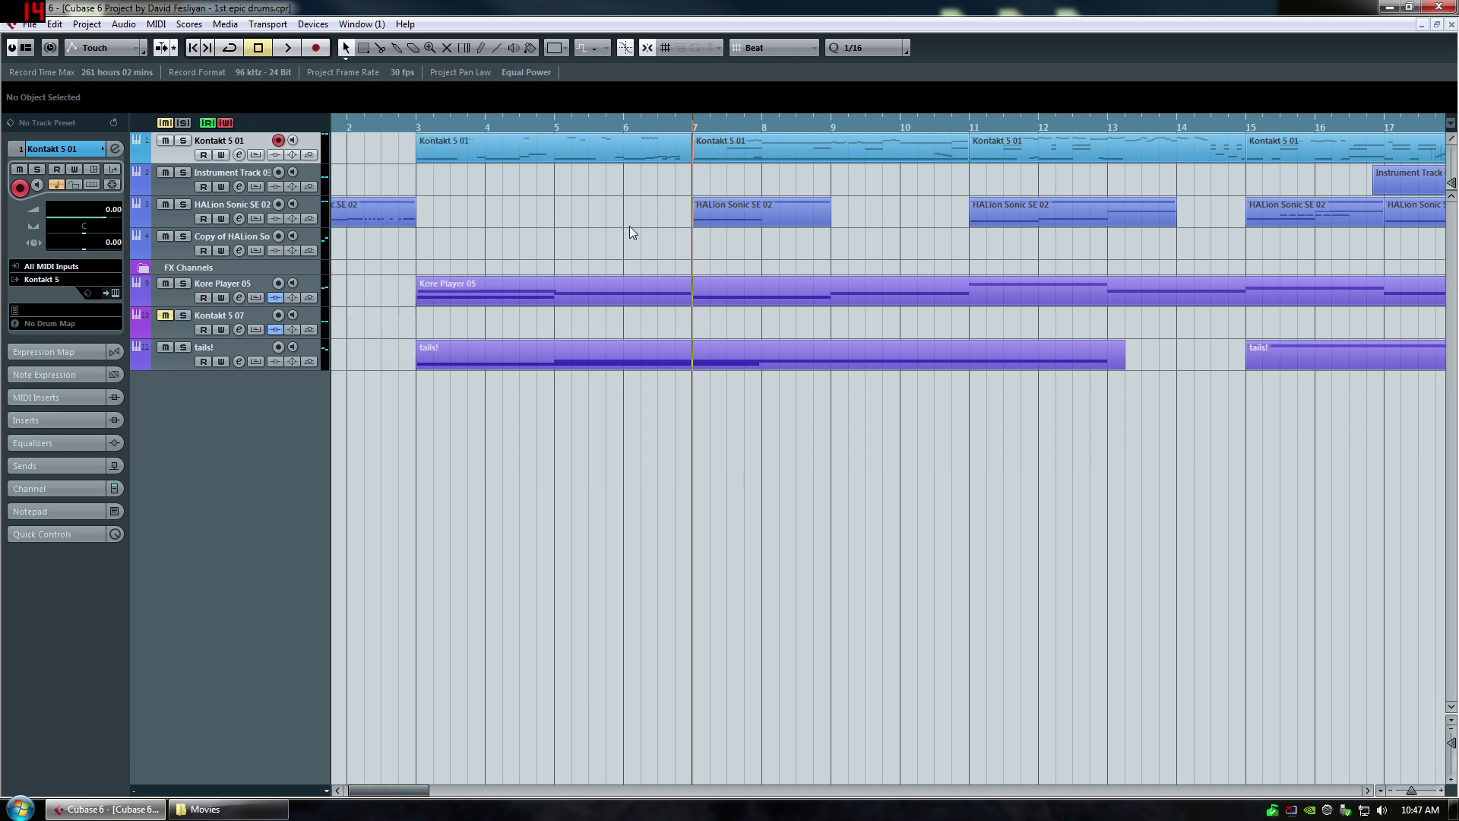
pyautogui.press('space')
pyautogui.hscroll(4, 760, 220)
pyautogui.doubleClick(593, 152)
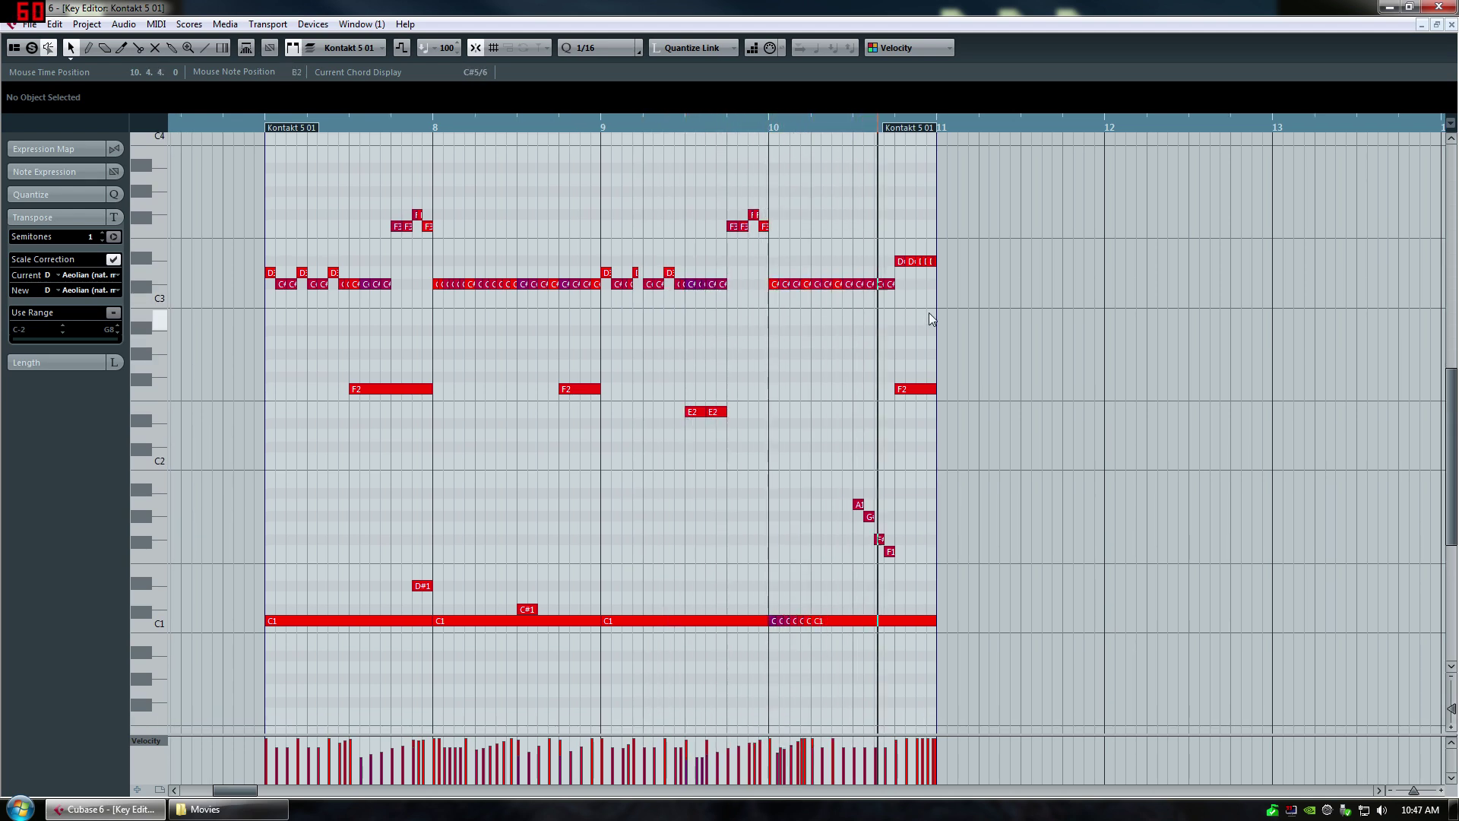
pyautogui.click(262, 125)
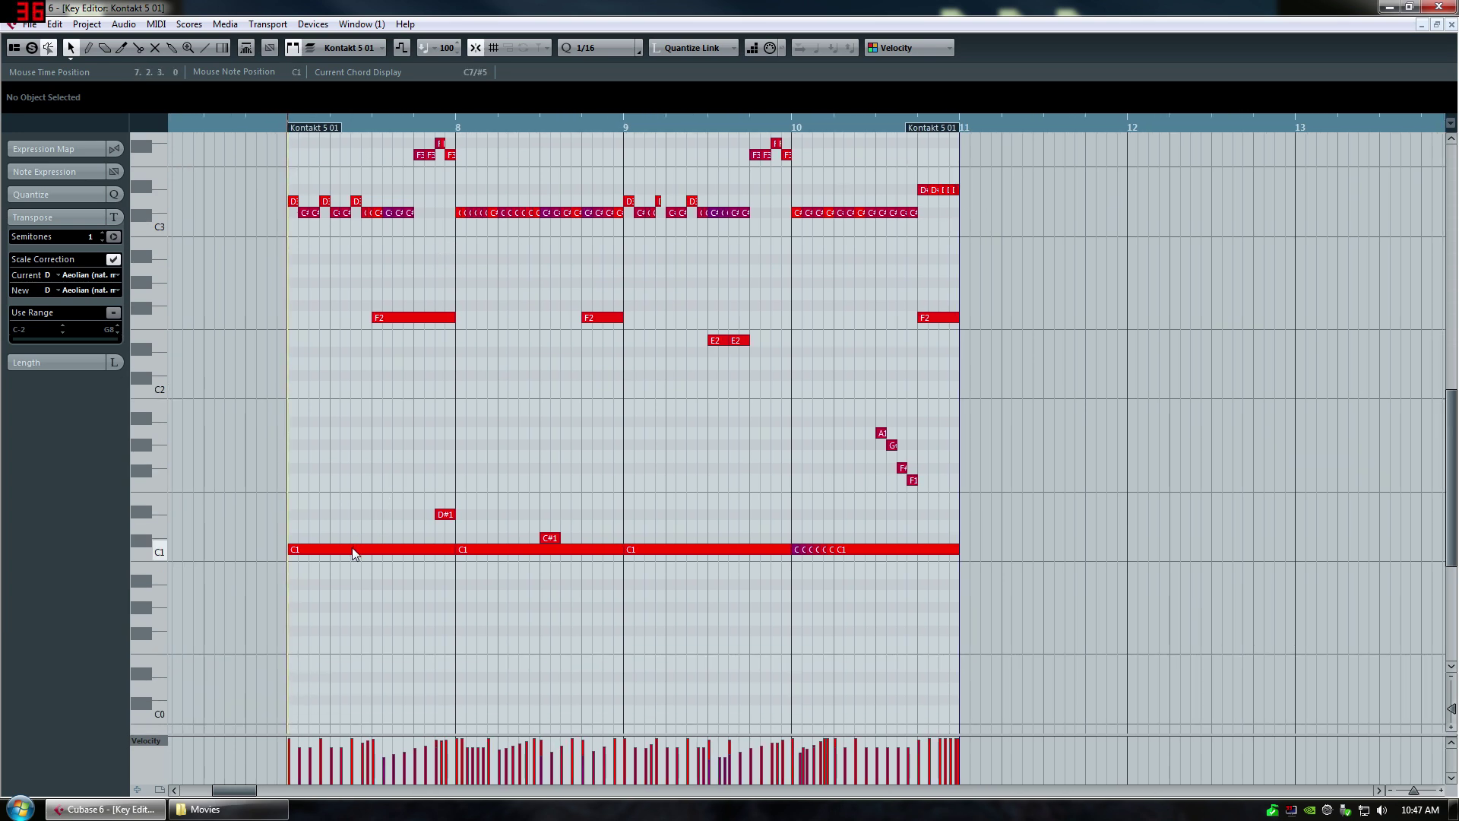
# Audition the long C1 notes in bars 7, 8 and 9 of the Kontakt 5 01 part
pyautogui.click(352, 549)
pyautogui.click(504, 559)
pyautogui.click(508, 551)
pyautogui.click(645, 553)
pyautogui.moveTo(348, 583); pyautogui.dragTo(682, 499)
pyautogui.scroll(-3, 668, 553)
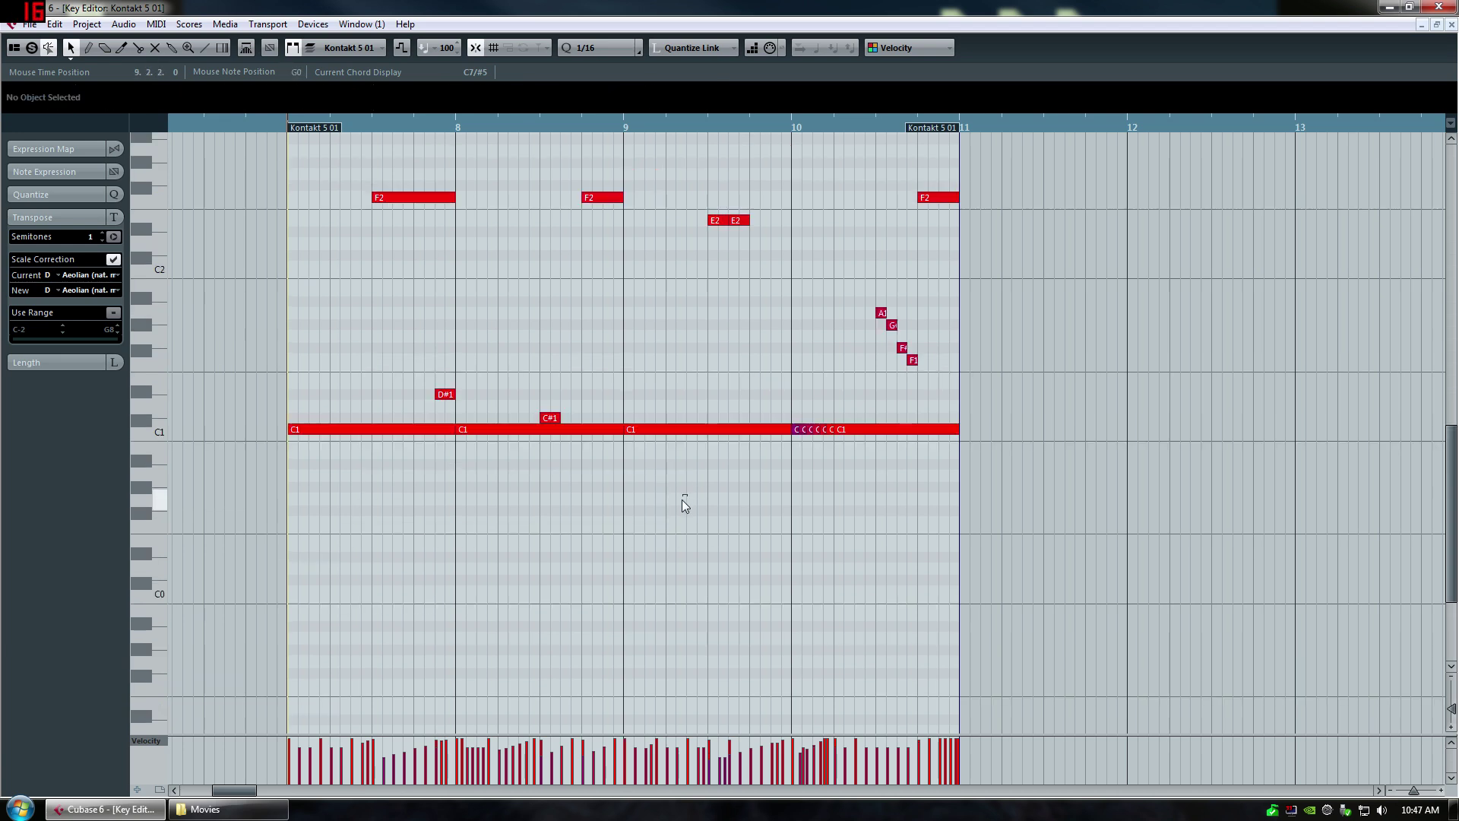
pyautogui.moveTo(606, 348); pyautogui.dragTo(647, 389)
pyautogui.scroll(5, 634, 355)
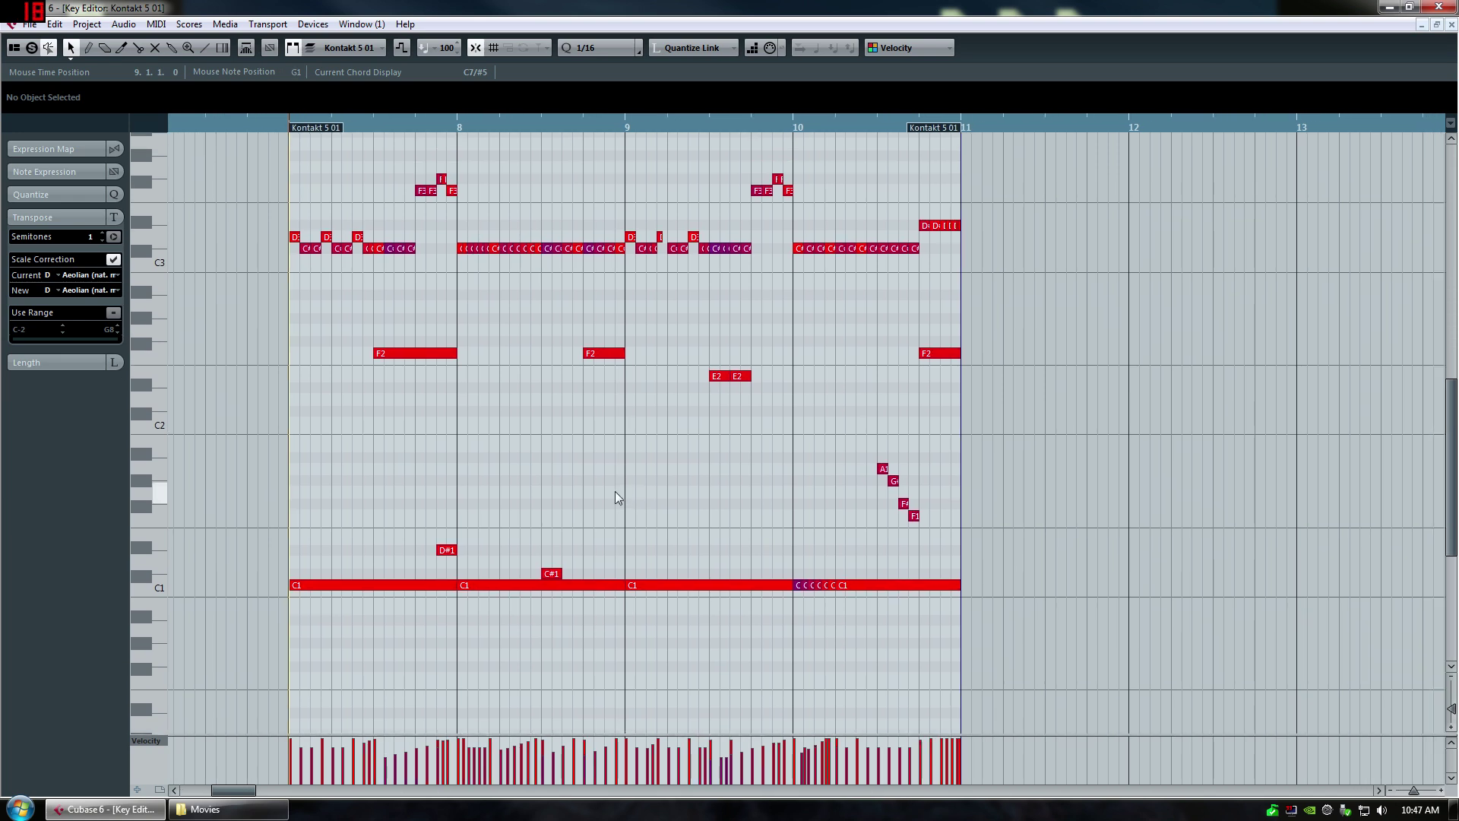
# Audition the C1, F2 and D#1 notes in bar 7
pyautogui.click(319, 585)
pyautogui.click(398, 354)
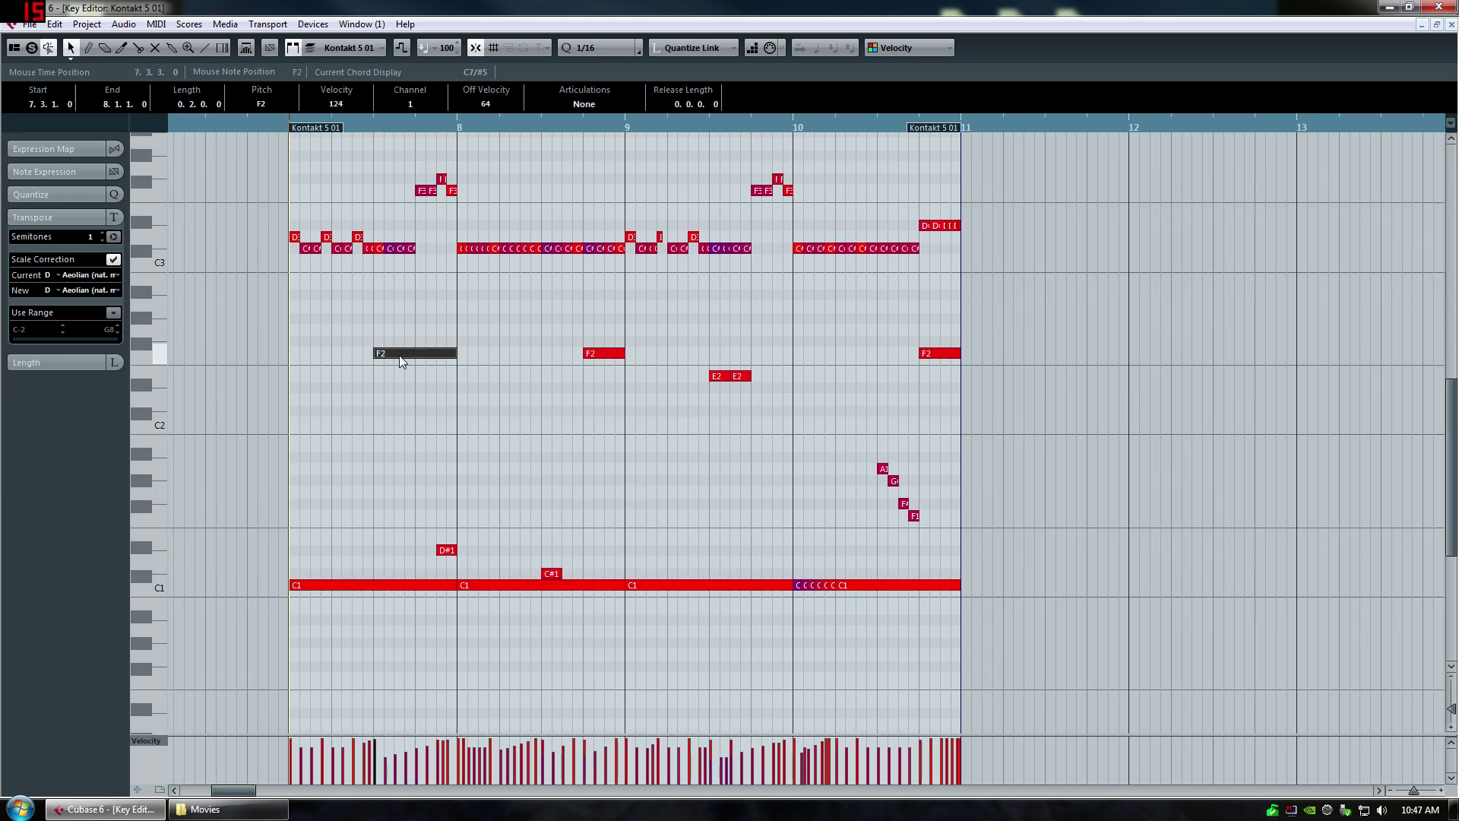
pyautogui.click(446, 549)
# Audition the short repeated C#3 notes in bars 7, 8 and 10, leaving no note selected
pyautogui.click(472, 249)
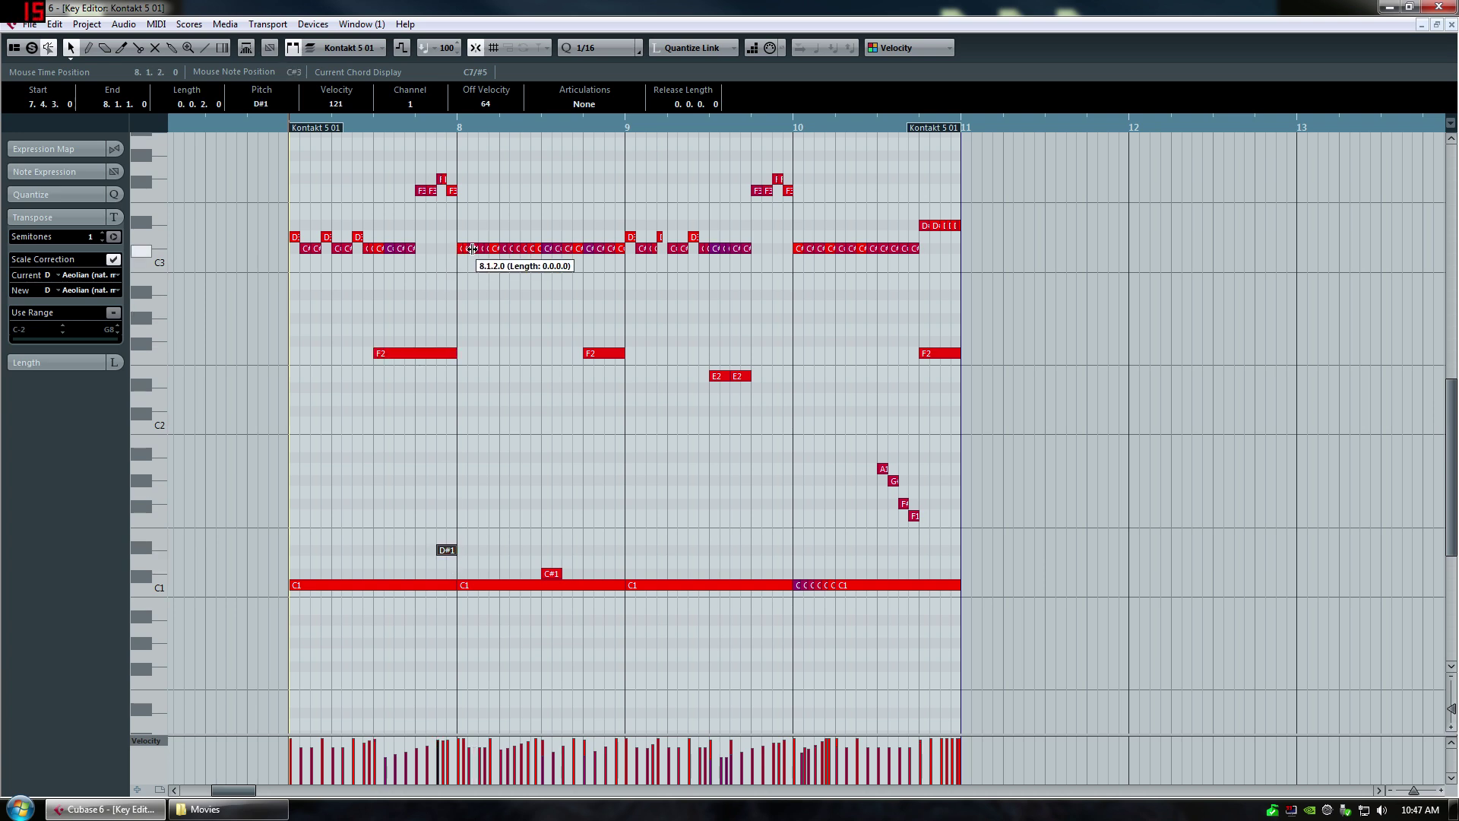
pyautogui.scroll(3, 472, 274)
pyautogui.click(386, 344)
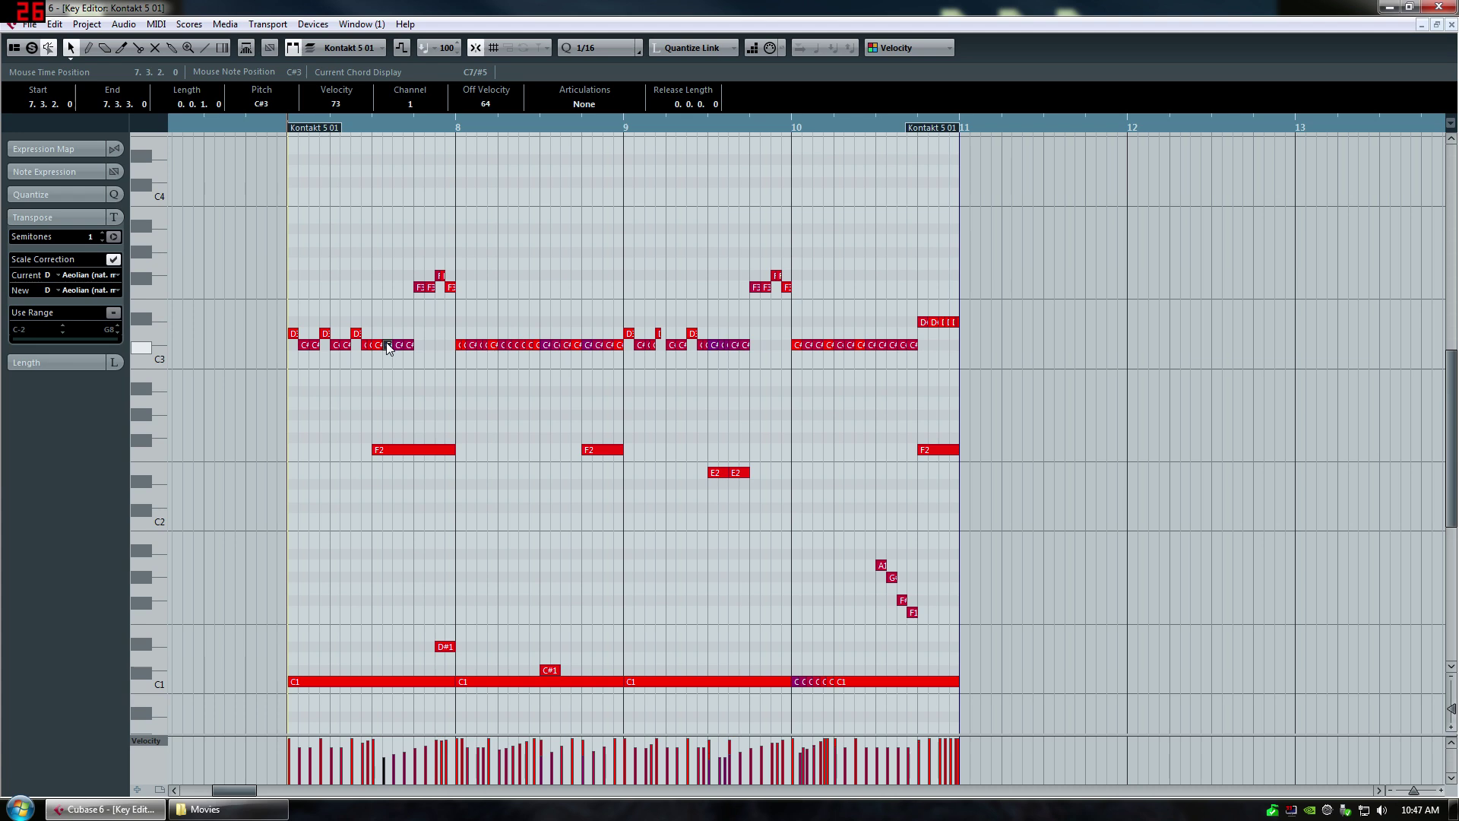
pyautogui.click(376, 344)
pyautogui.click(860, 345)
pyautogui.click(846, 324)
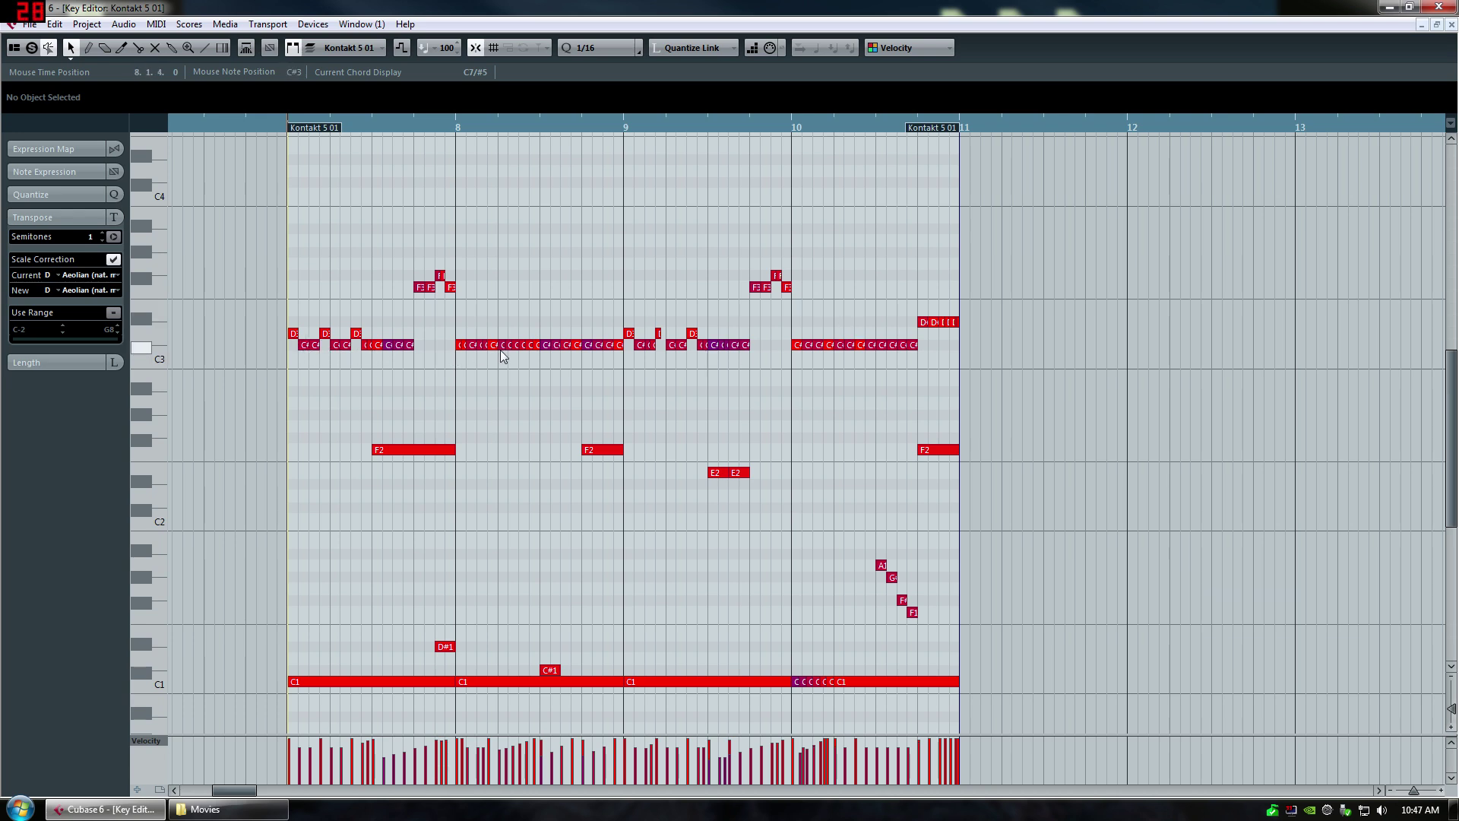
# Move the cursor to bar 8 and audition the C1 and C#1 notes in bar 8 plus the D#1 and F2 notes ending bar 7
pyautogui.click(458, 126)
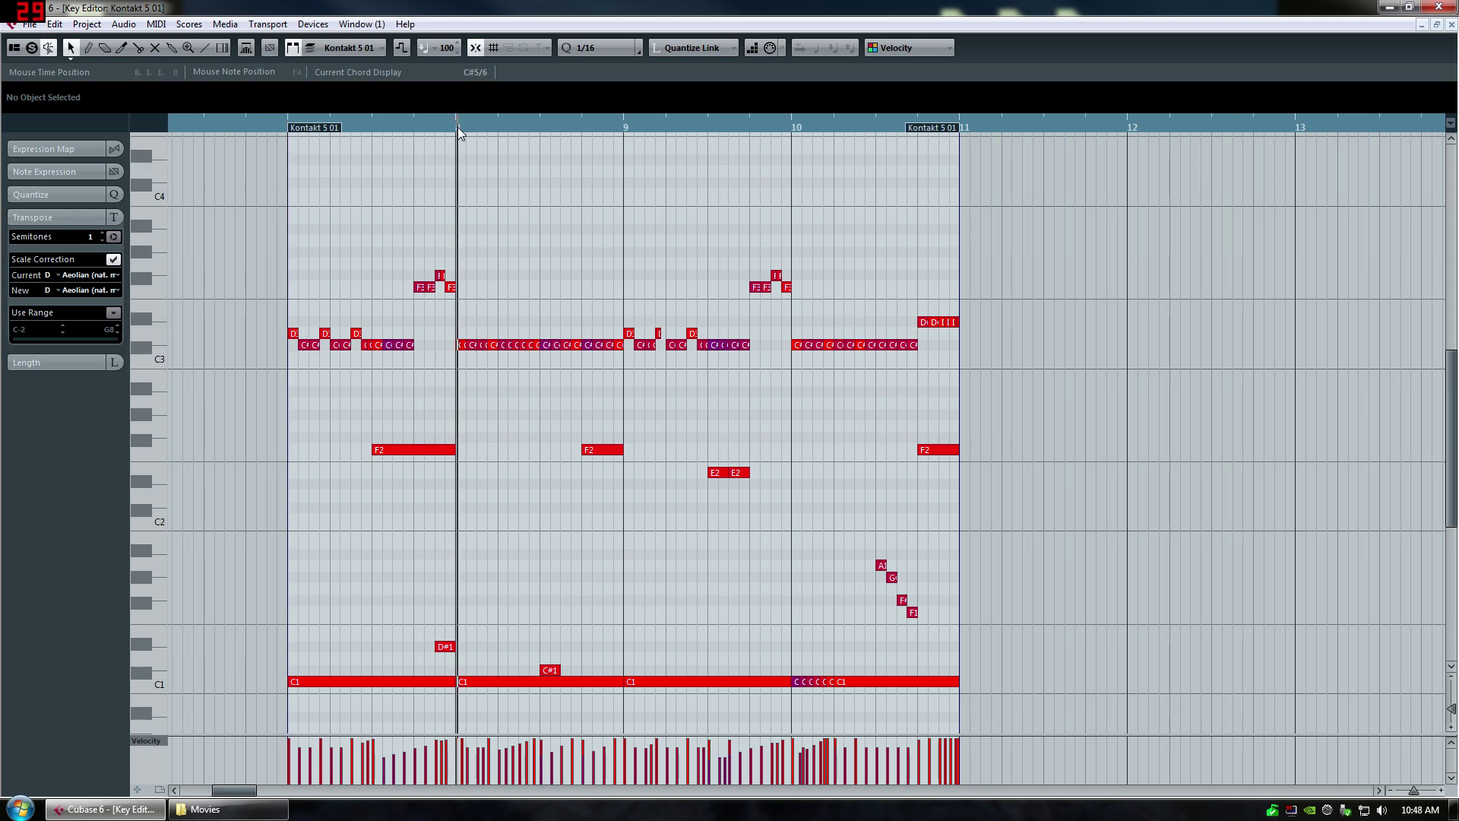
pyautogui.scroll(-2, 544, 477)
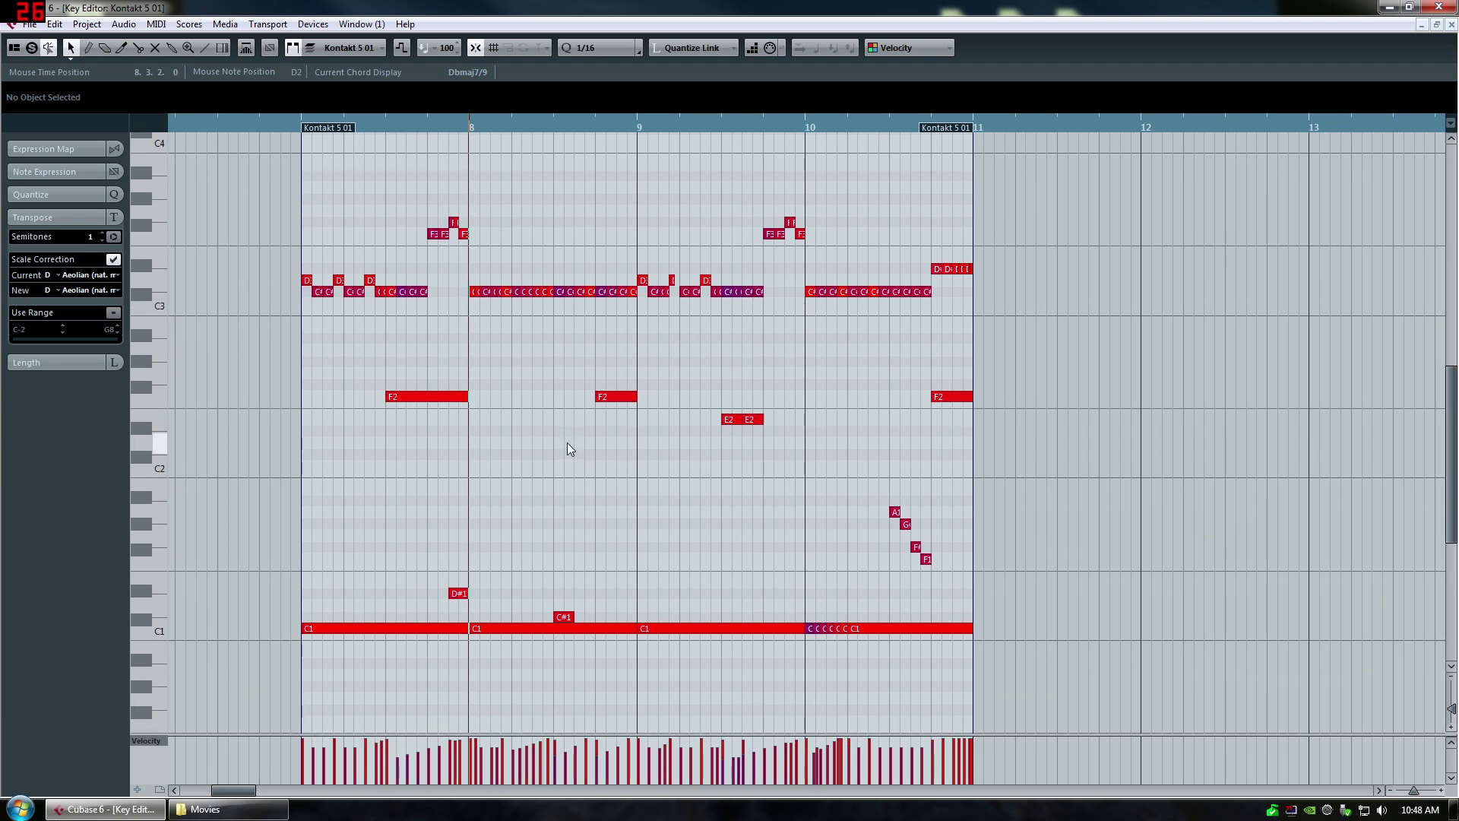
pyautogui.click(503, 628)
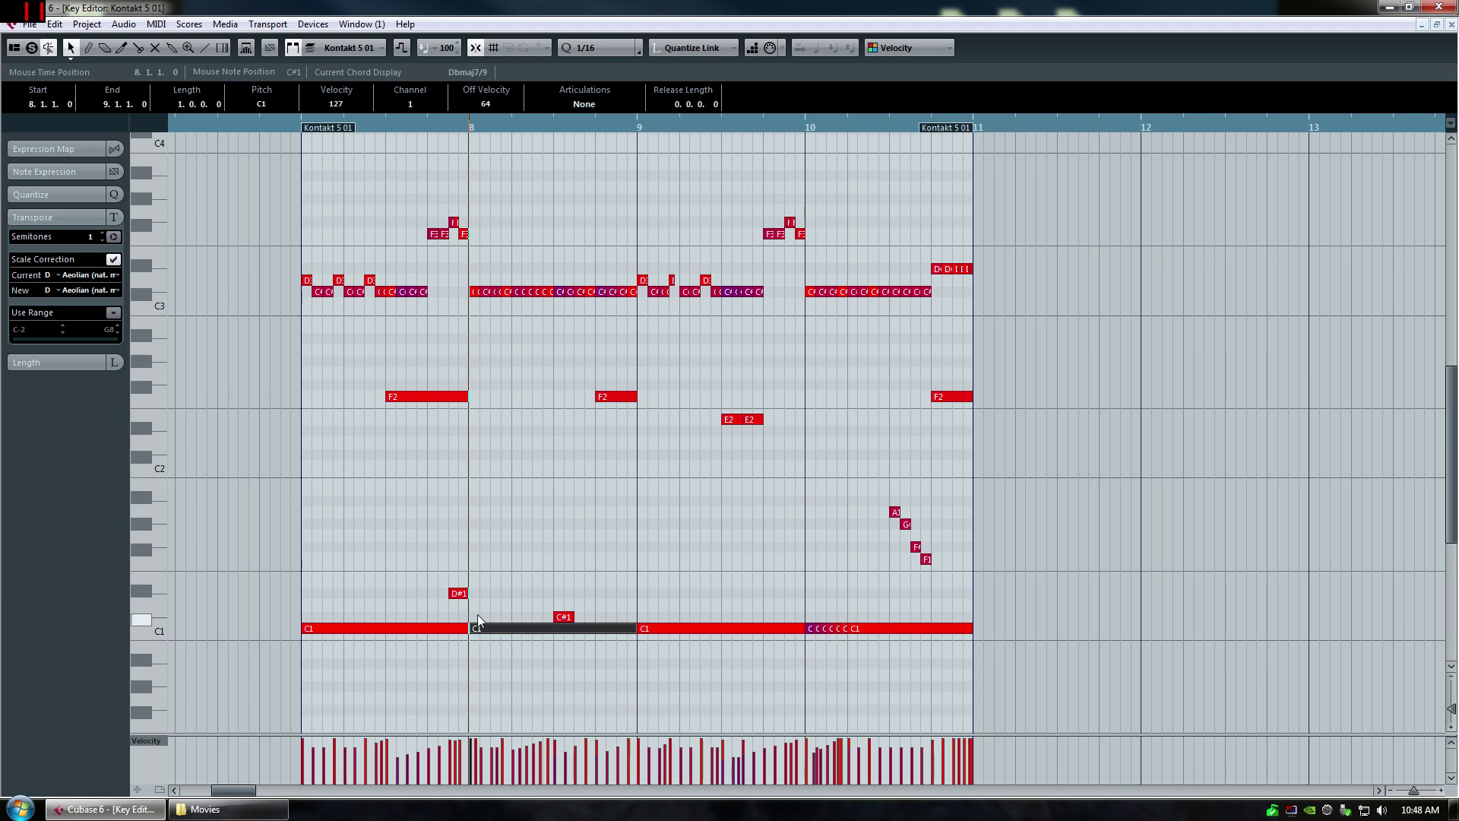
pyautogui.click(458, 573)
pyautogui.click(454, 593)
pyautogui.click(444, 397)
pyautogui.click(459, 593)
pyautogui.click(558, 616)
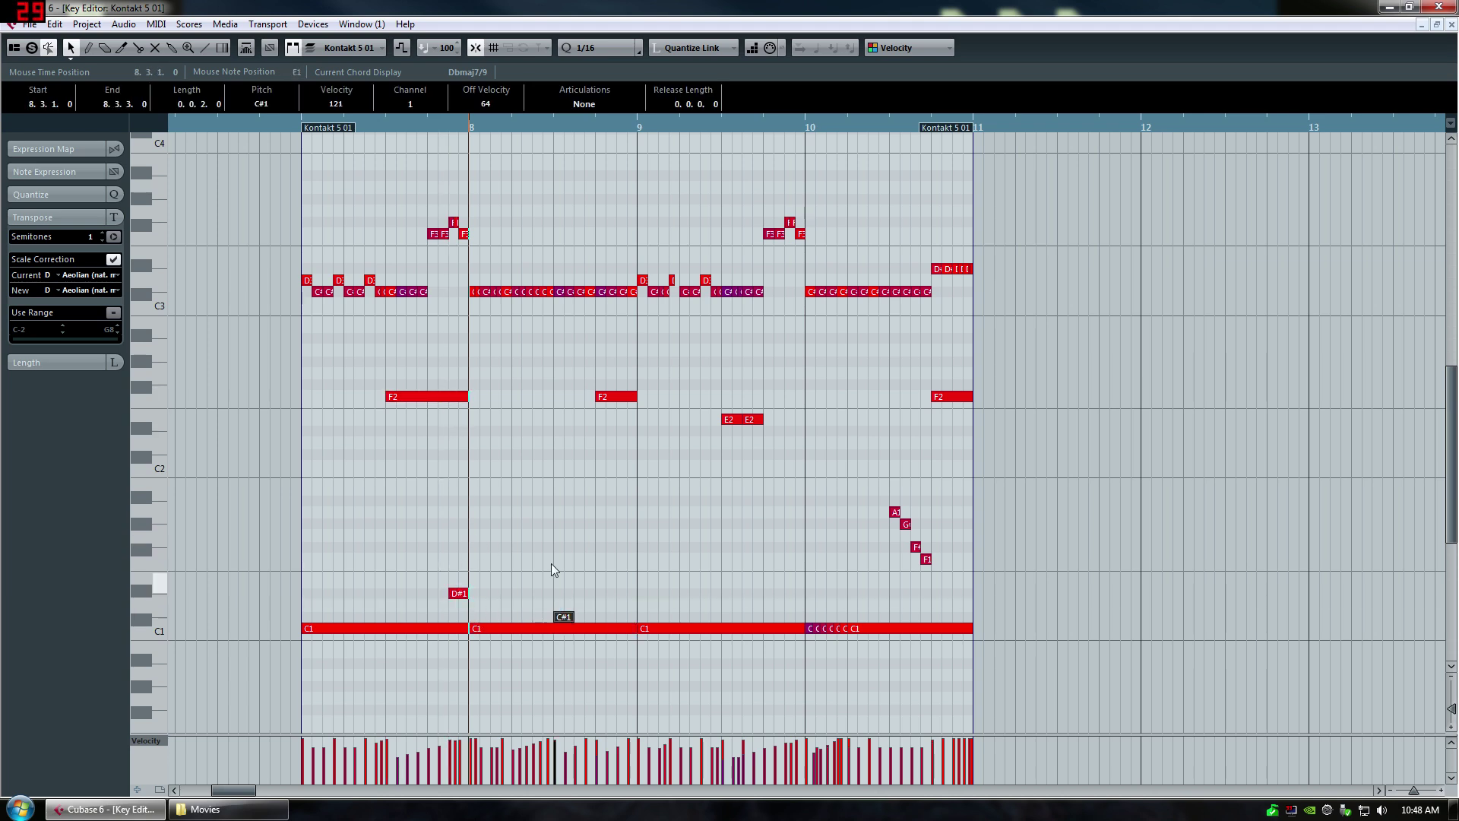
# Clear the note selection and view the whole Kontakt 5 01 part with the Object Selection tool active
pyautogui.click(547, 404)
pyautogui.moveTo(549, 400); pyautogui.dragTo(580, 514)
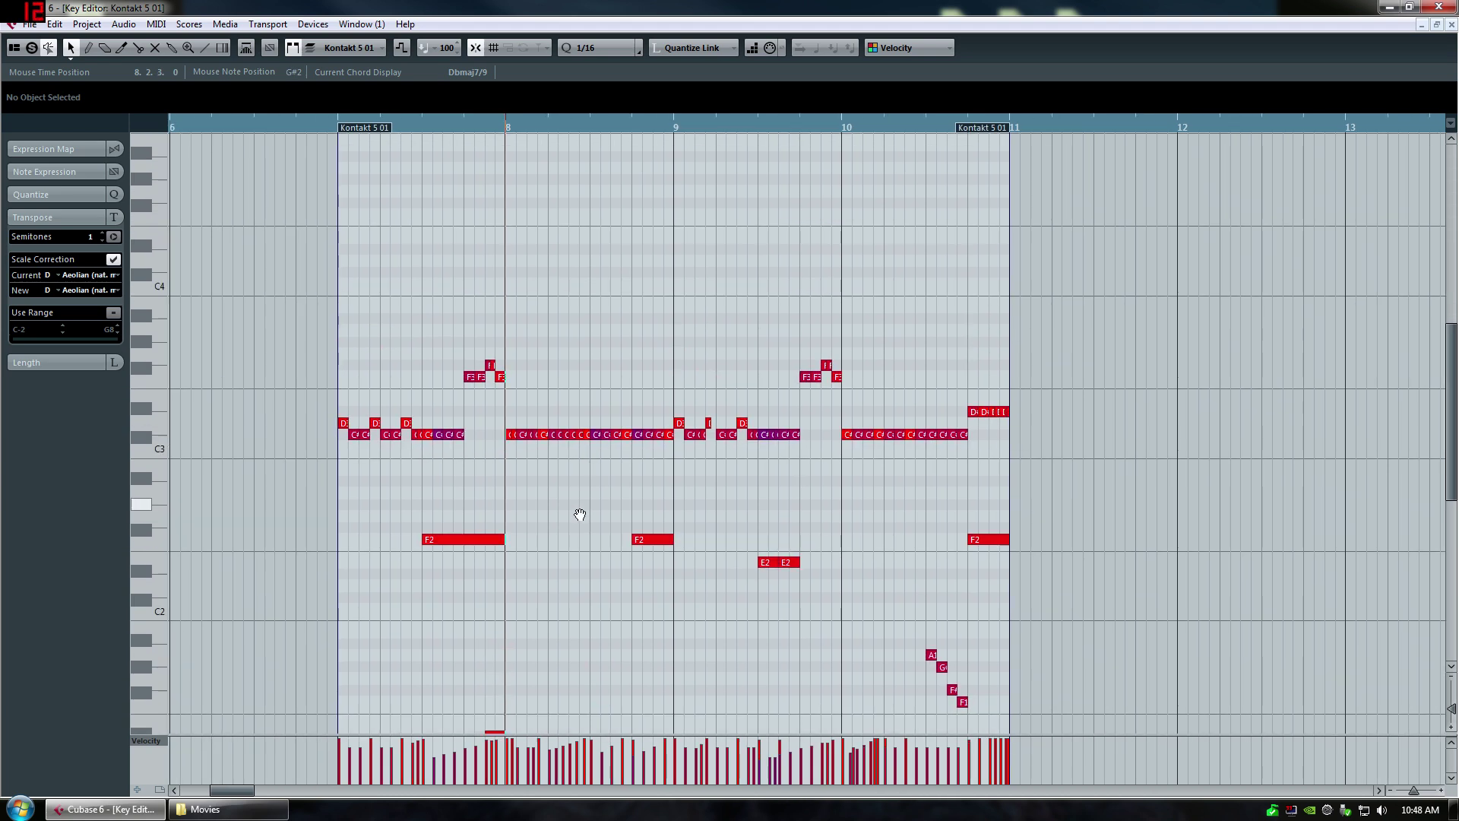
pyautogui.scroll(-2, 390, 286)
pyautogui.scroll(3, 403, 261)
pyautogui.rightClick(398, 301)
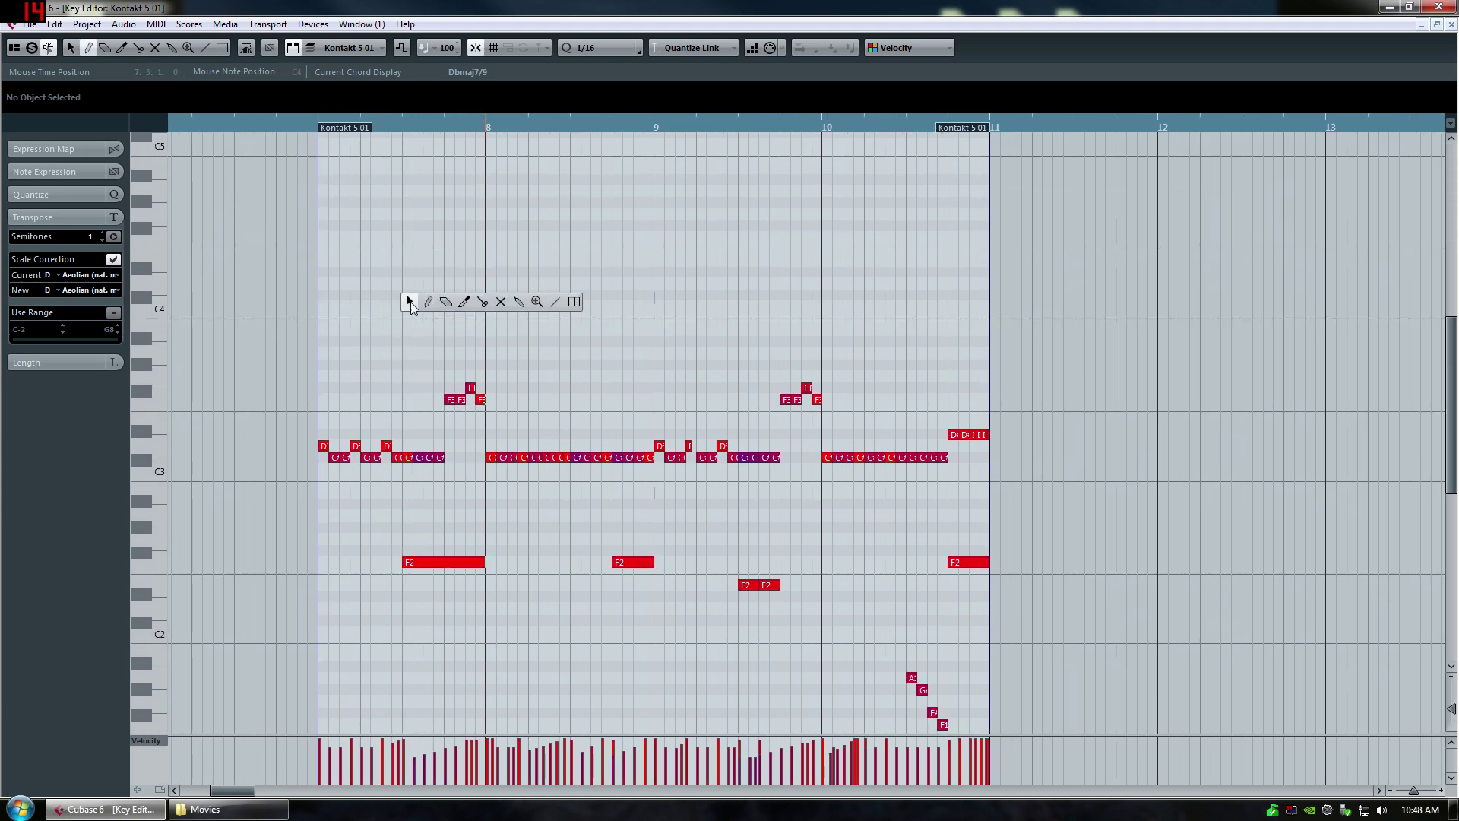
pyautogui.click(409, 301)
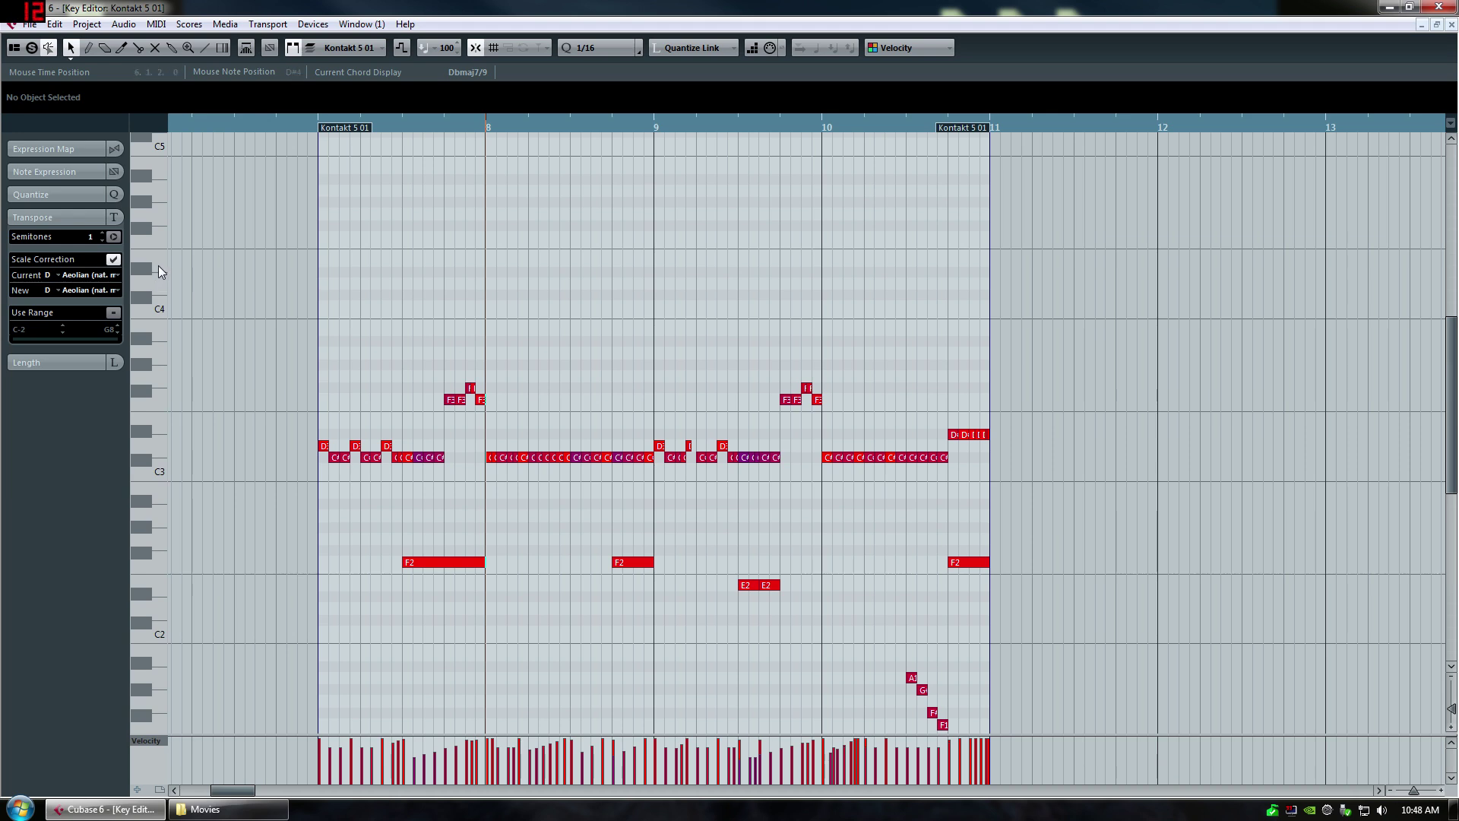
pyautogui.scroll(-2, 155, 397)
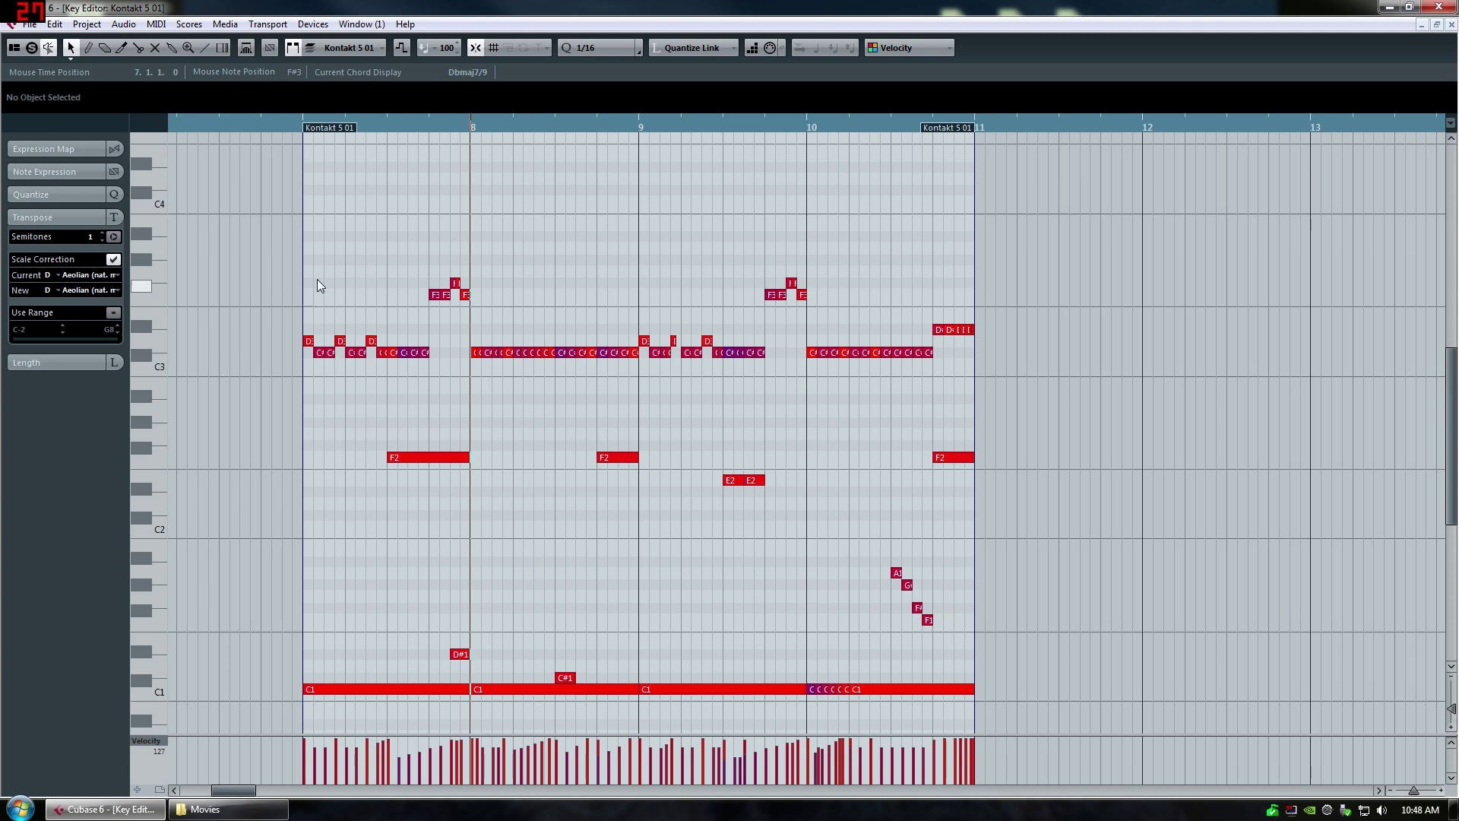
# Move the cursor to bar 7, on to bar 9 and back to bar 7, viewing the notes in between
pyautogui.click(301, 131)
pyautogui.click(638, 128)
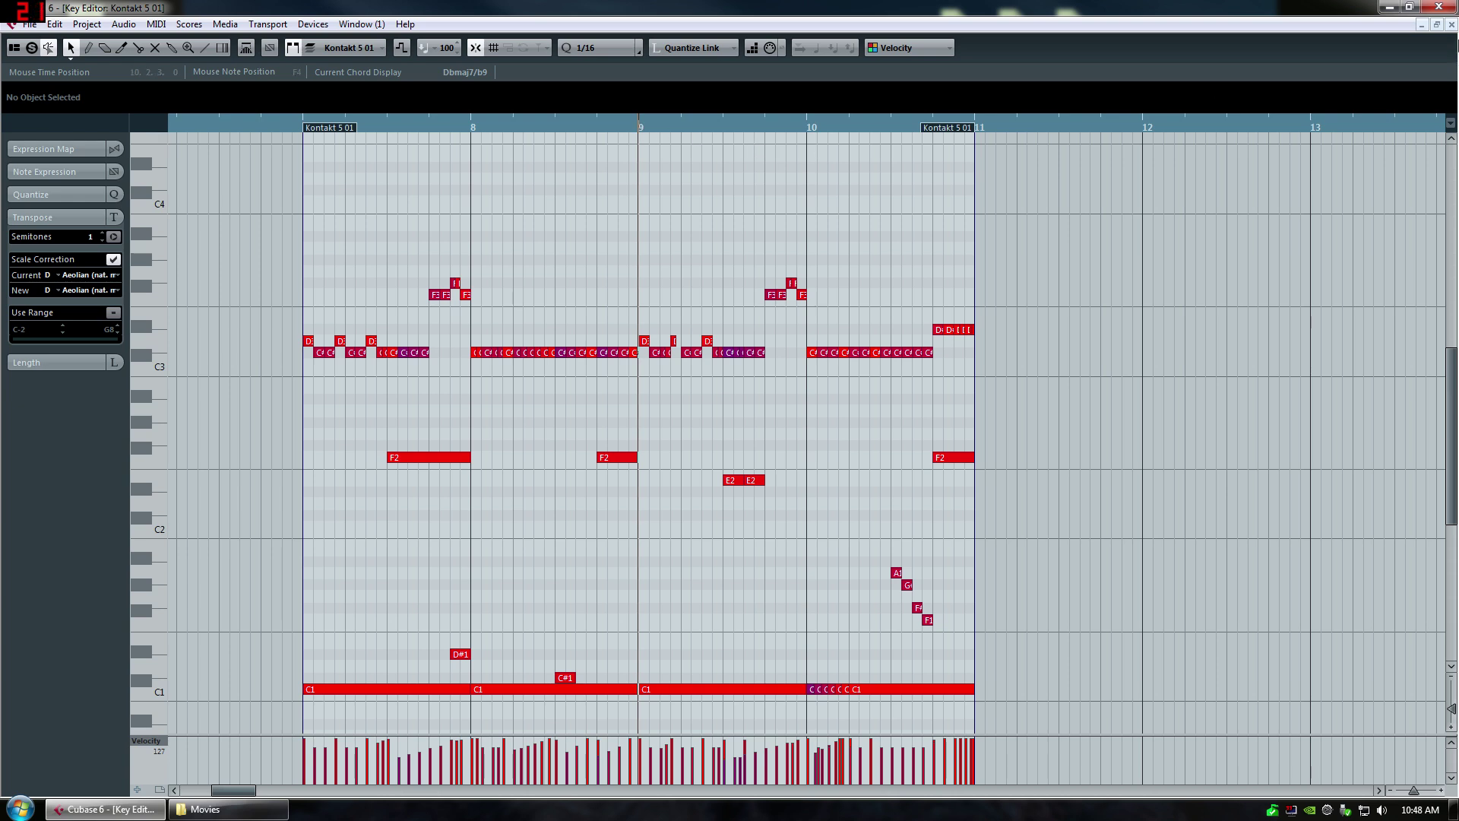
pyautogui.click(304, 127)
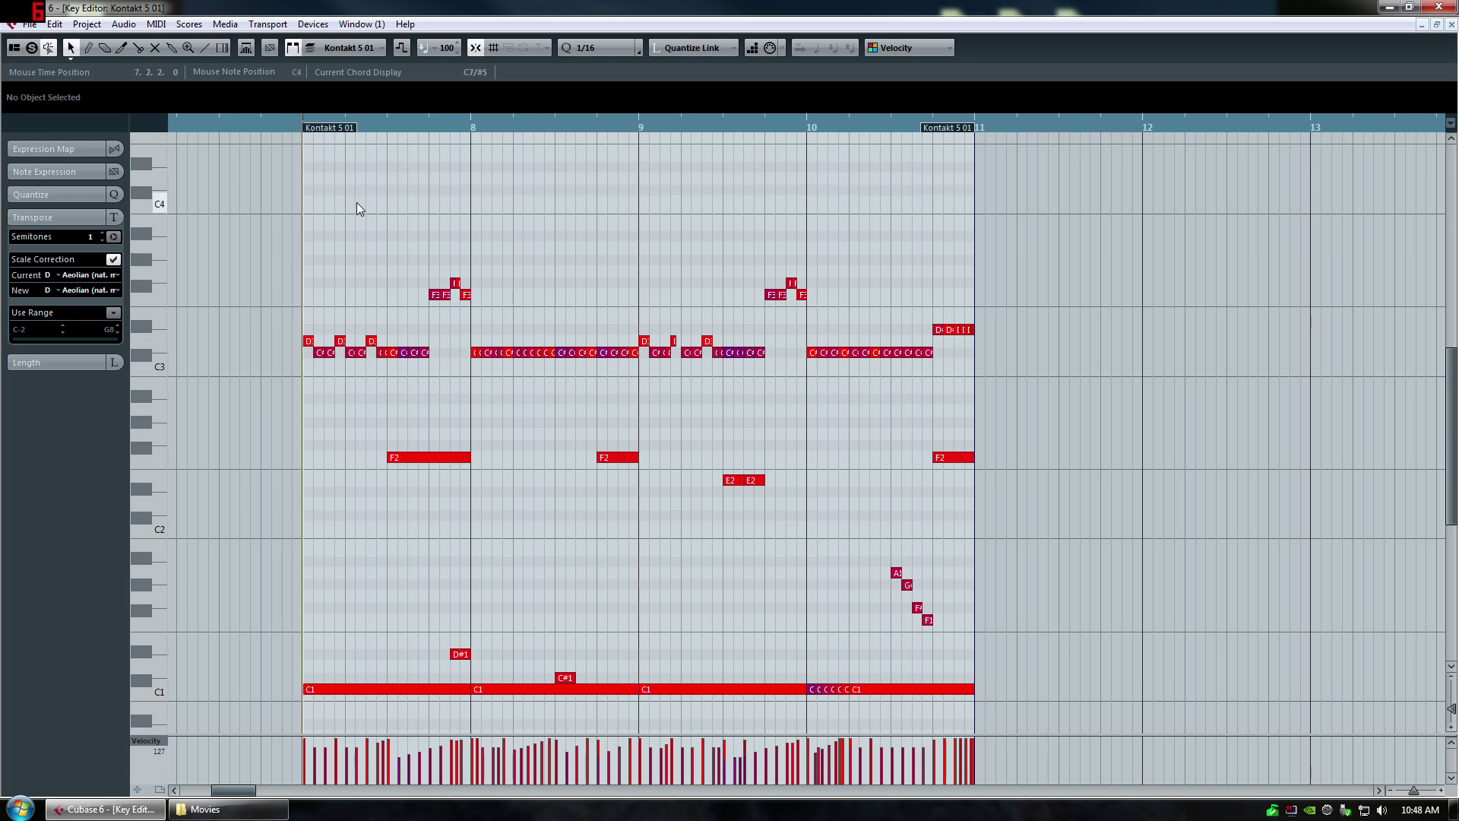
pyautogui.scroll(-1, 532, 244)
pyautogui.hscroll(2, 532, 244)
pyautogui.scroll(-1, 544, 245)
pyautogui.hscroll(-1, 544, 244)
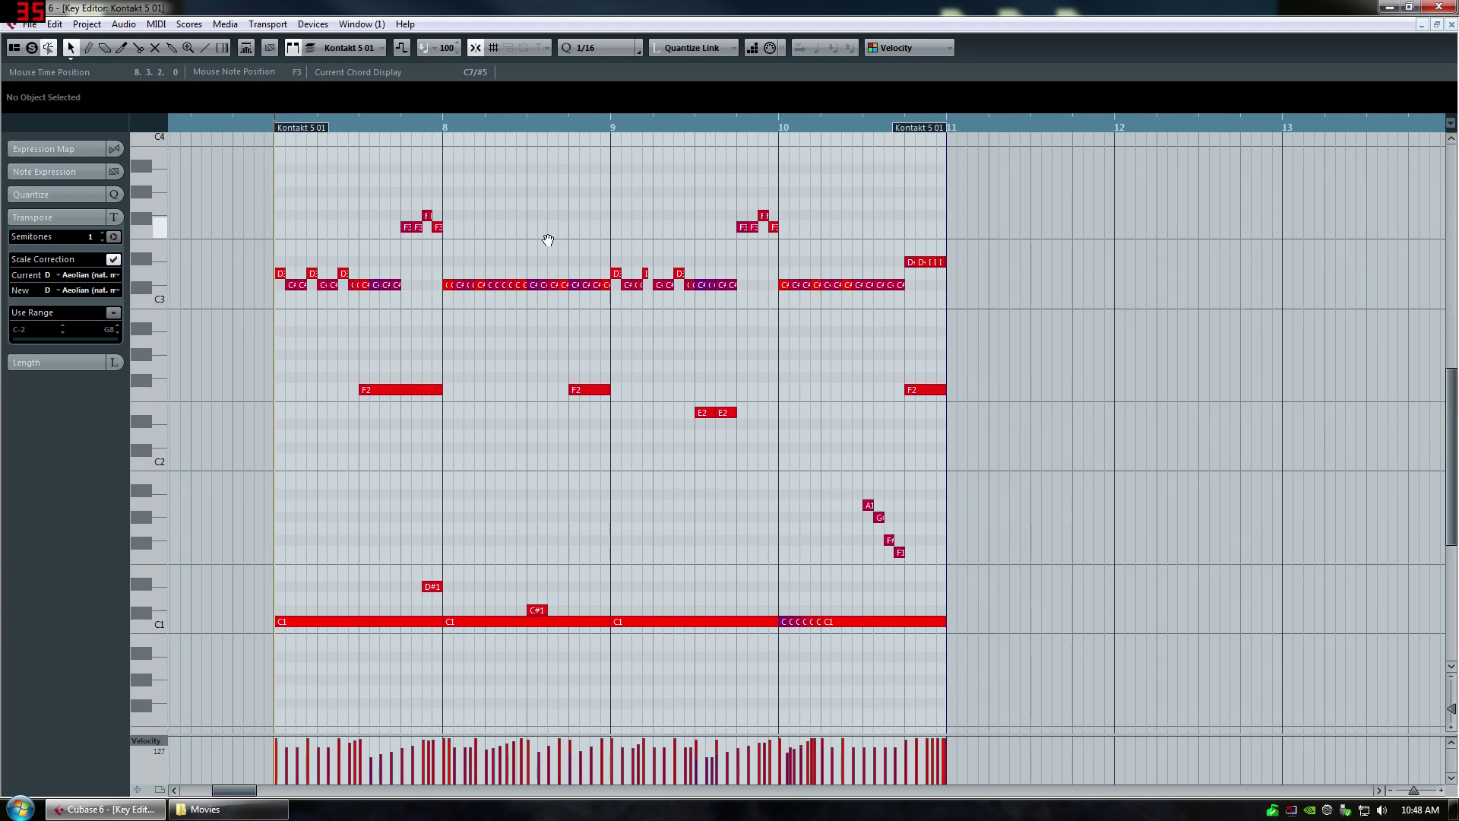
pyautogui.moveTo(435, 253)
pyautogui.mouseDown()
pyautogui.moveTo(458, 259)
pyautogui.moveTo(439, 250)
pyautogui.mouseUp()
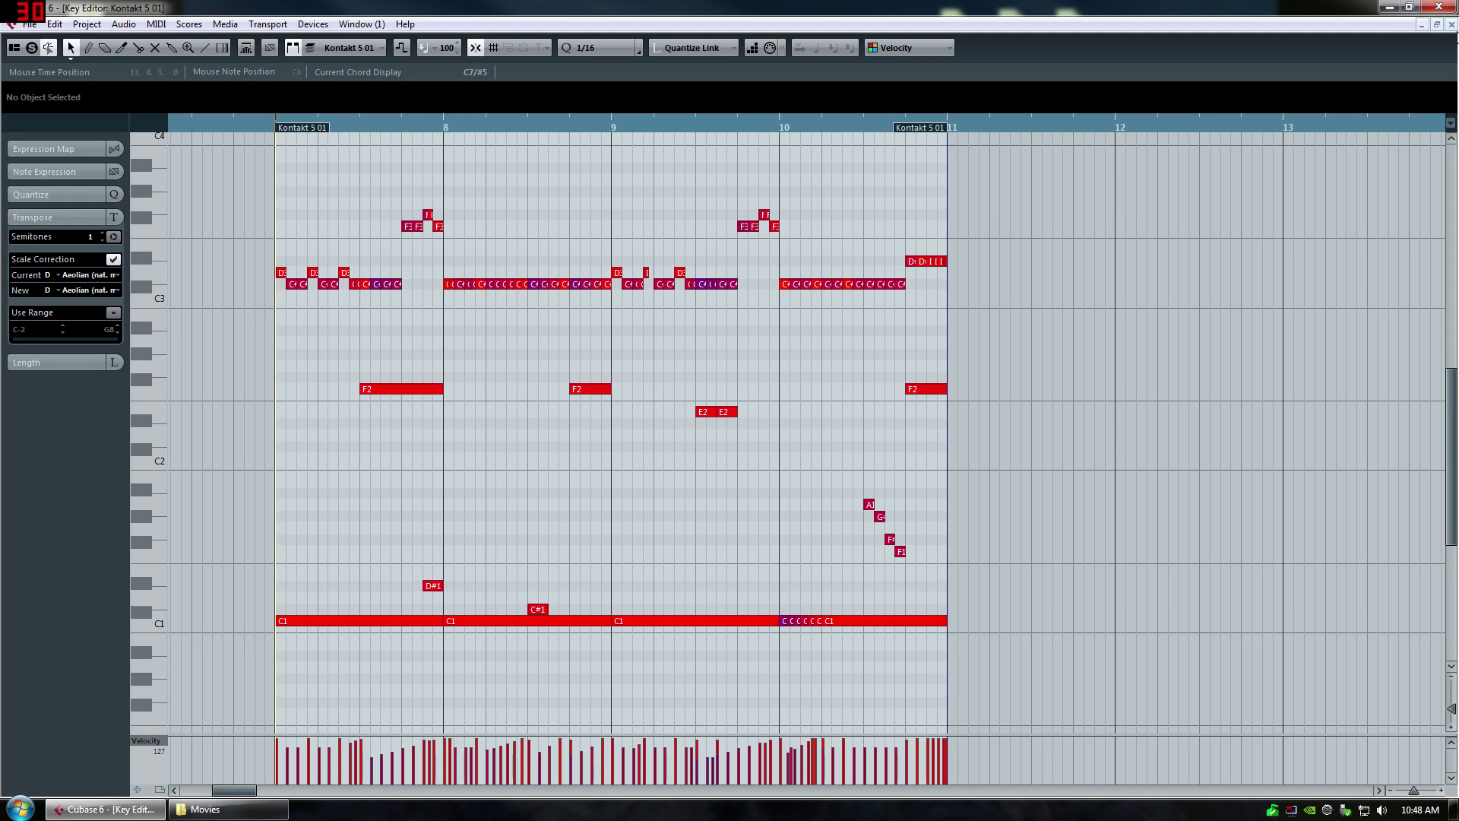
# Play the Kontakt 5 01 part from bar 7 past its end at bar 11, following the notes in view
pyautogui.click(1452, 24)
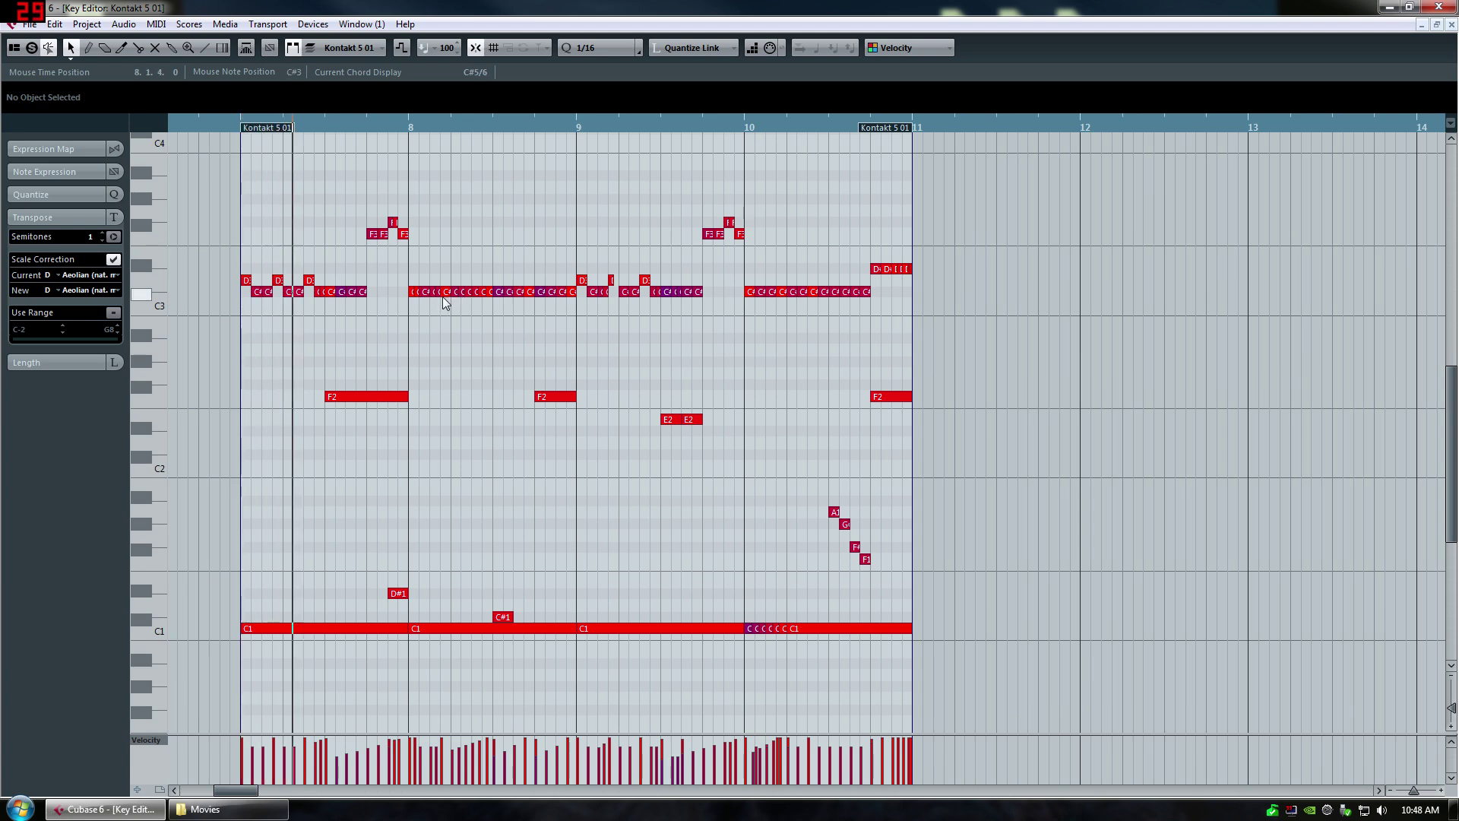
pyautogui.scroll(1, 512, 304)
pyautogui.hscroll(2, 511, 303)
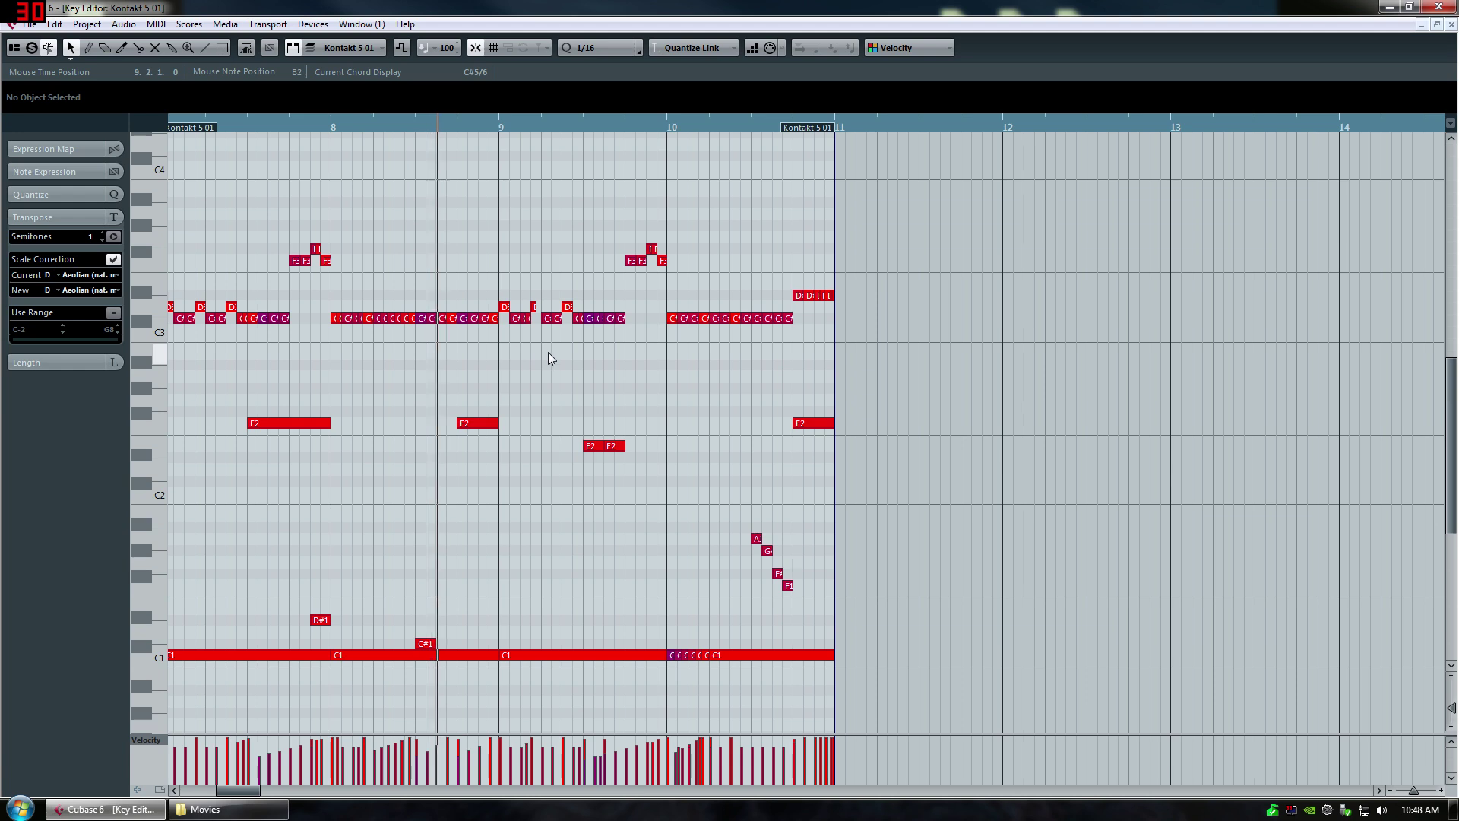
pyautogui.scroll(-5, 541, 352)
pyautogui.scroll(2, 563, 316)
pyautogui.hscroll(3, 563, 317)
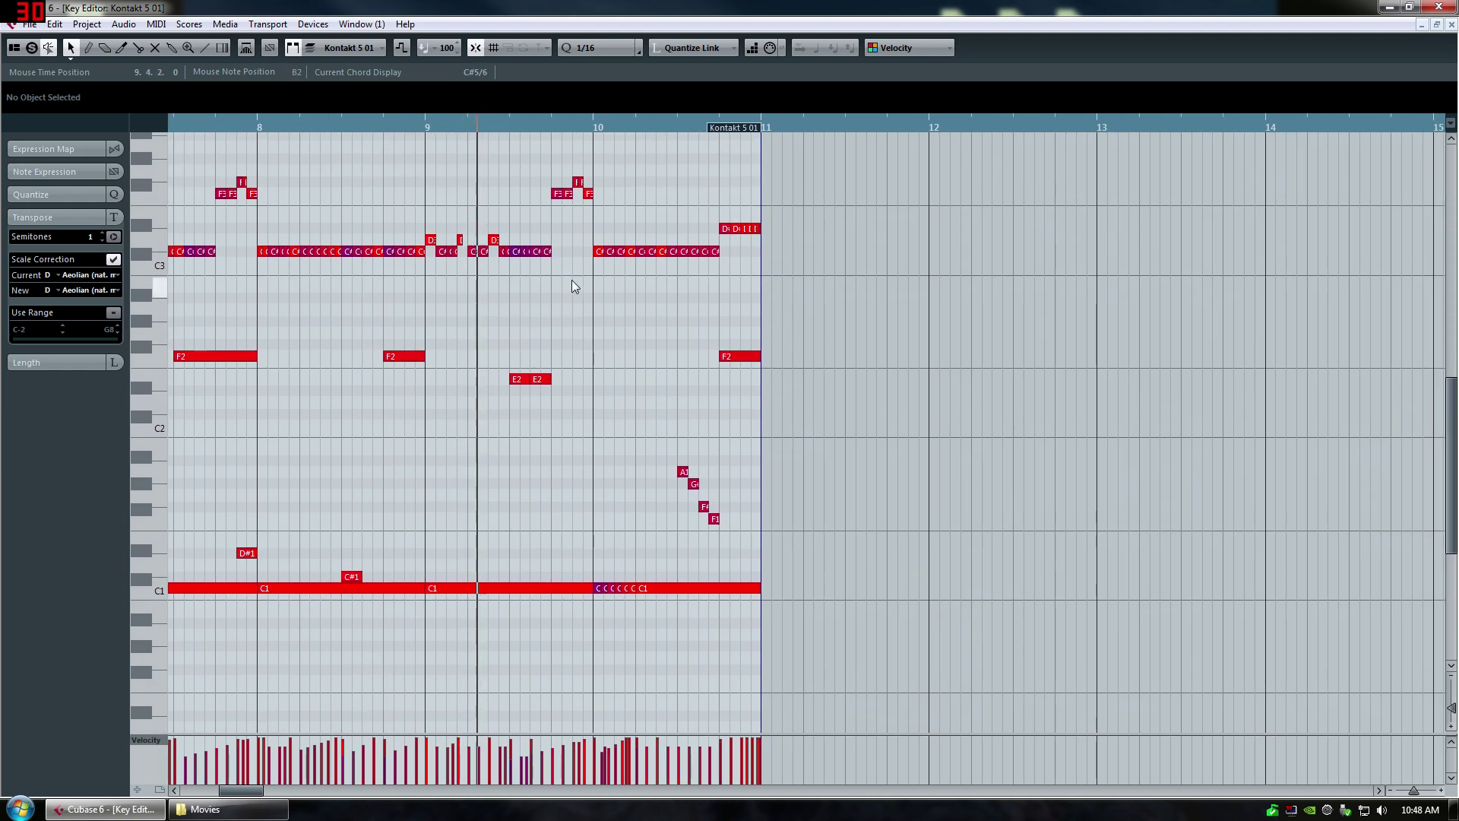
pyautogui.scroll(1, 602, 287)
pyautogui.hscroll(2, 603, 287)
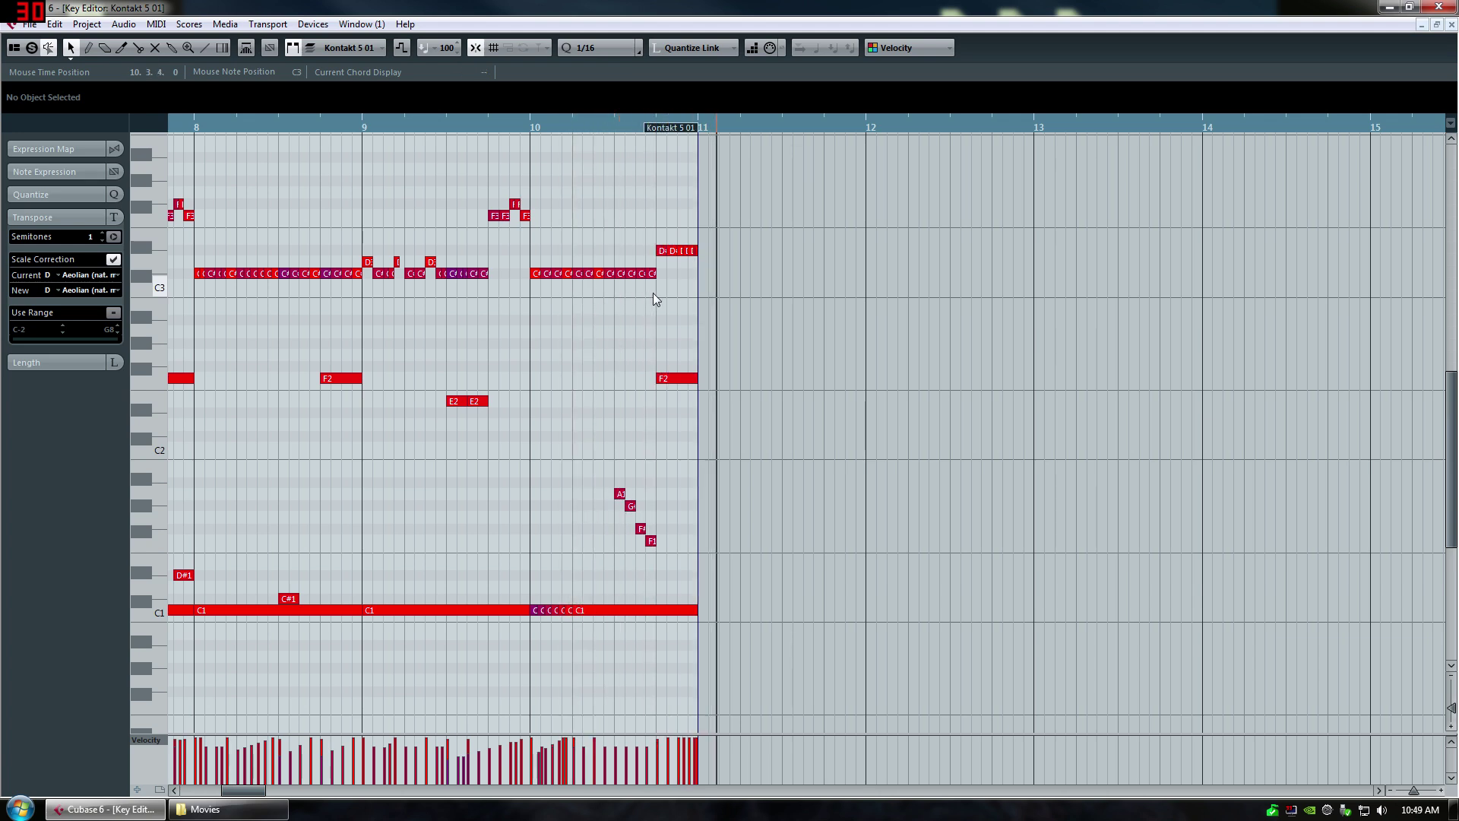
pyautogui.hscroll(-12, 535, 321)
pyautogui.scroll(1, 632, 309)
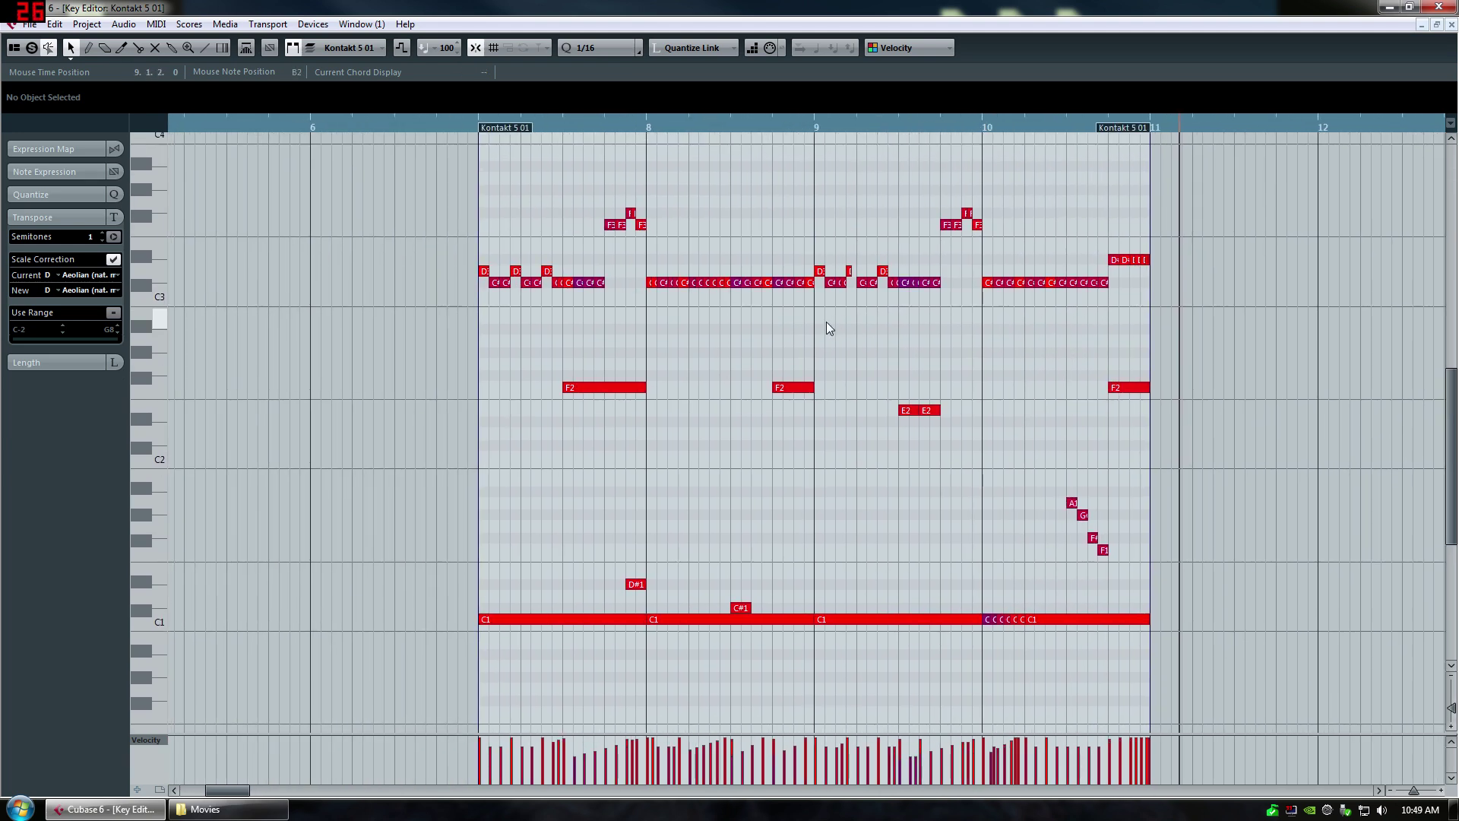
# Return the cursor to bar 7 and enlarge the velocity lane below the notes
pyautogui.click(482, 129)
pyautogui.press('h')
pyautogui.press('h')
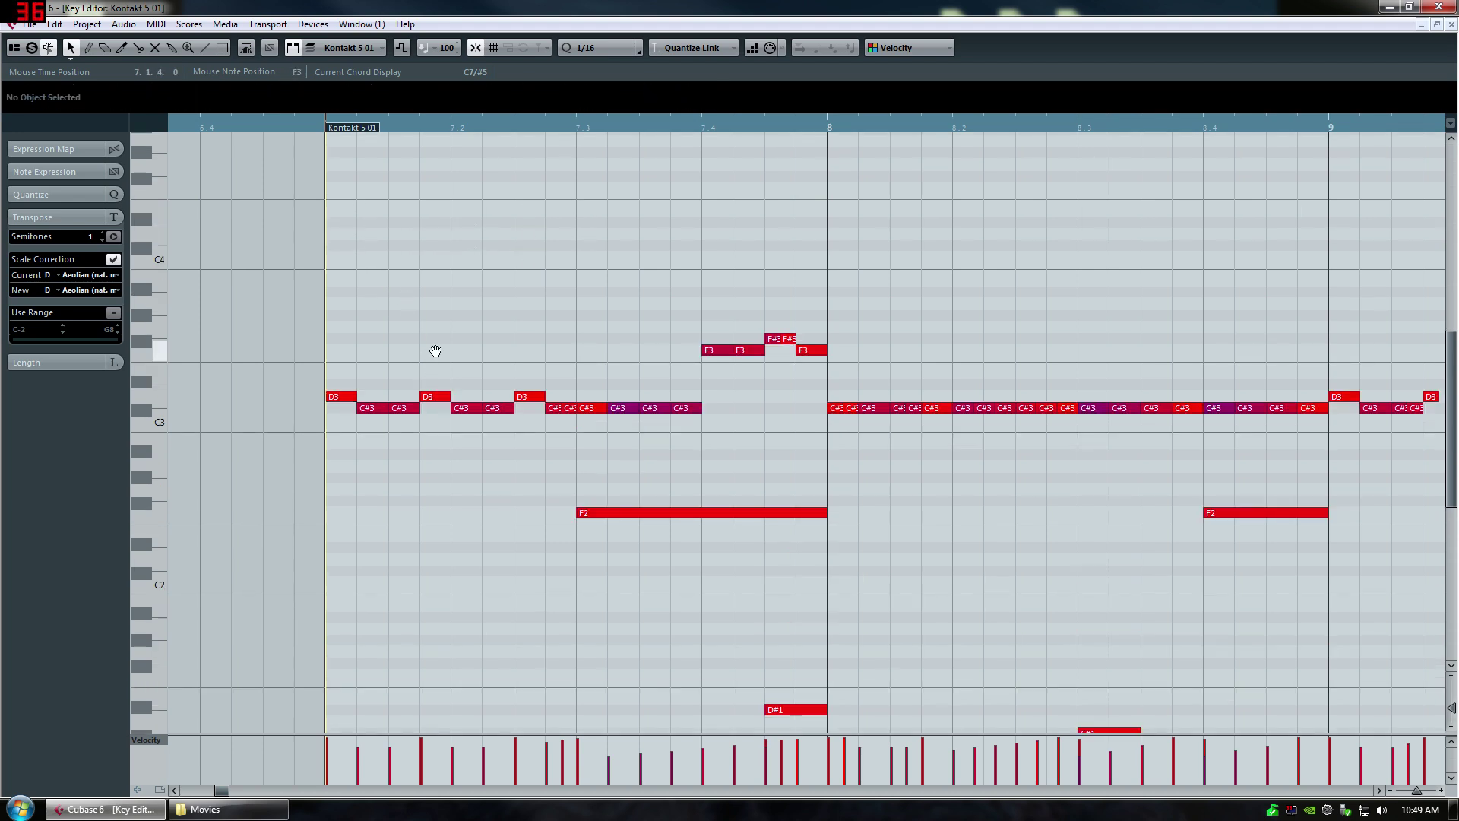
pyautogui.scroll(-1, 434, 348)
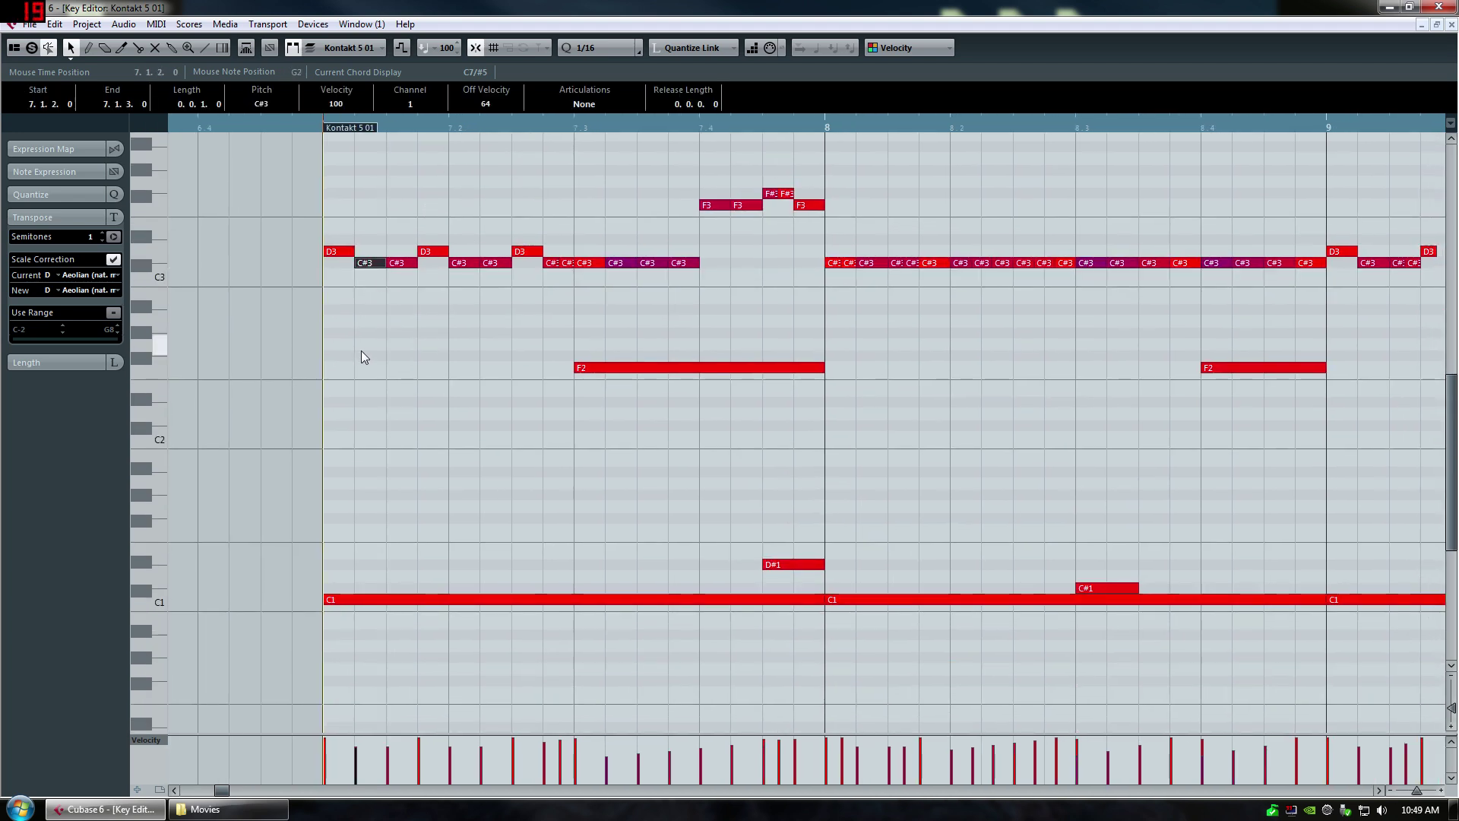
pyautogui.moveTo(202, 734); pyautogui.dragTo(183, 551)
# Audition the individual D3 and C#3 notes opening bar 7
pyautogui.click(338, 251)
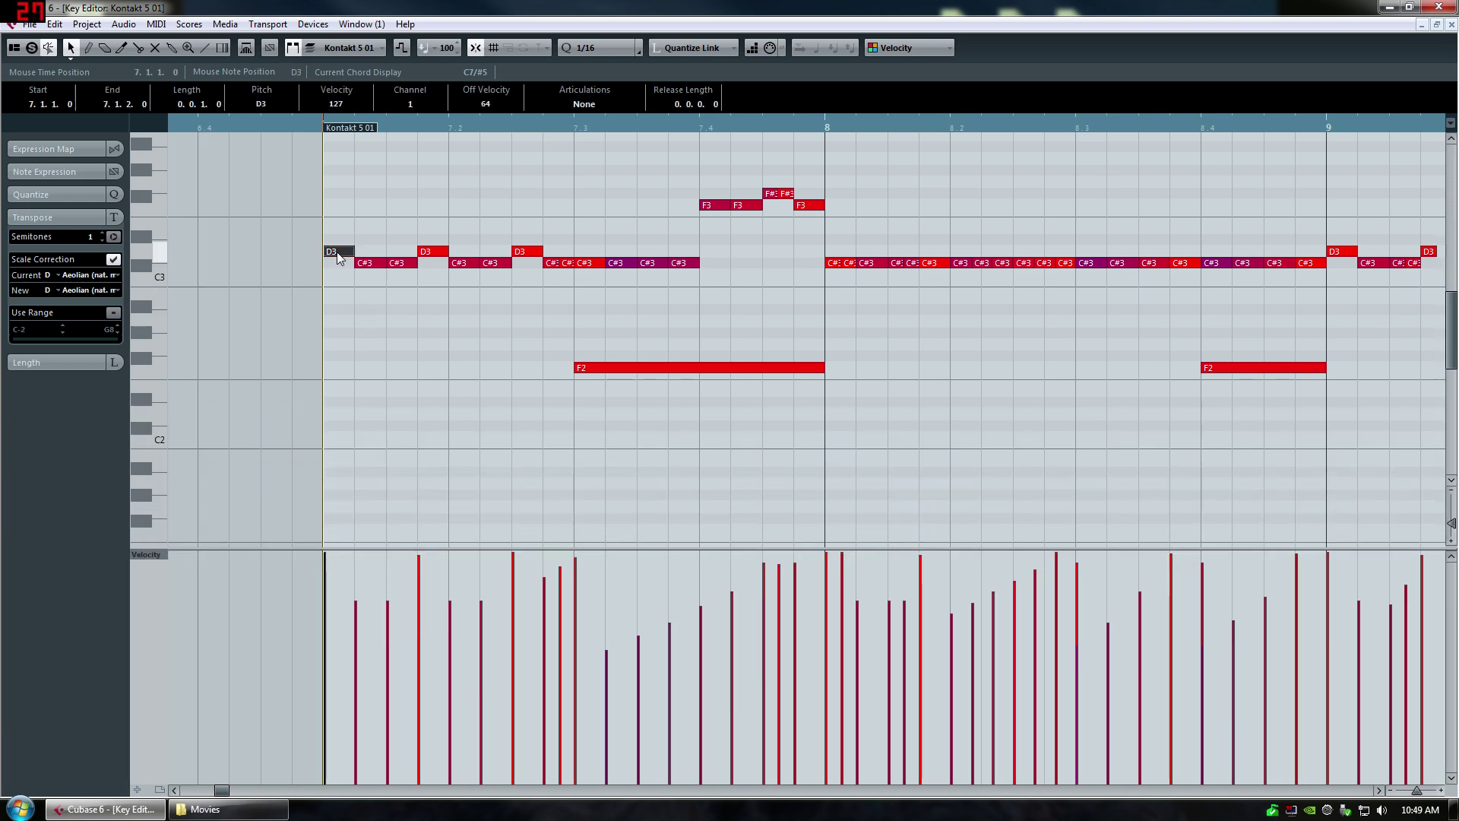
pyautogui.click(360, 262)
pyautogui.click(395, 263)
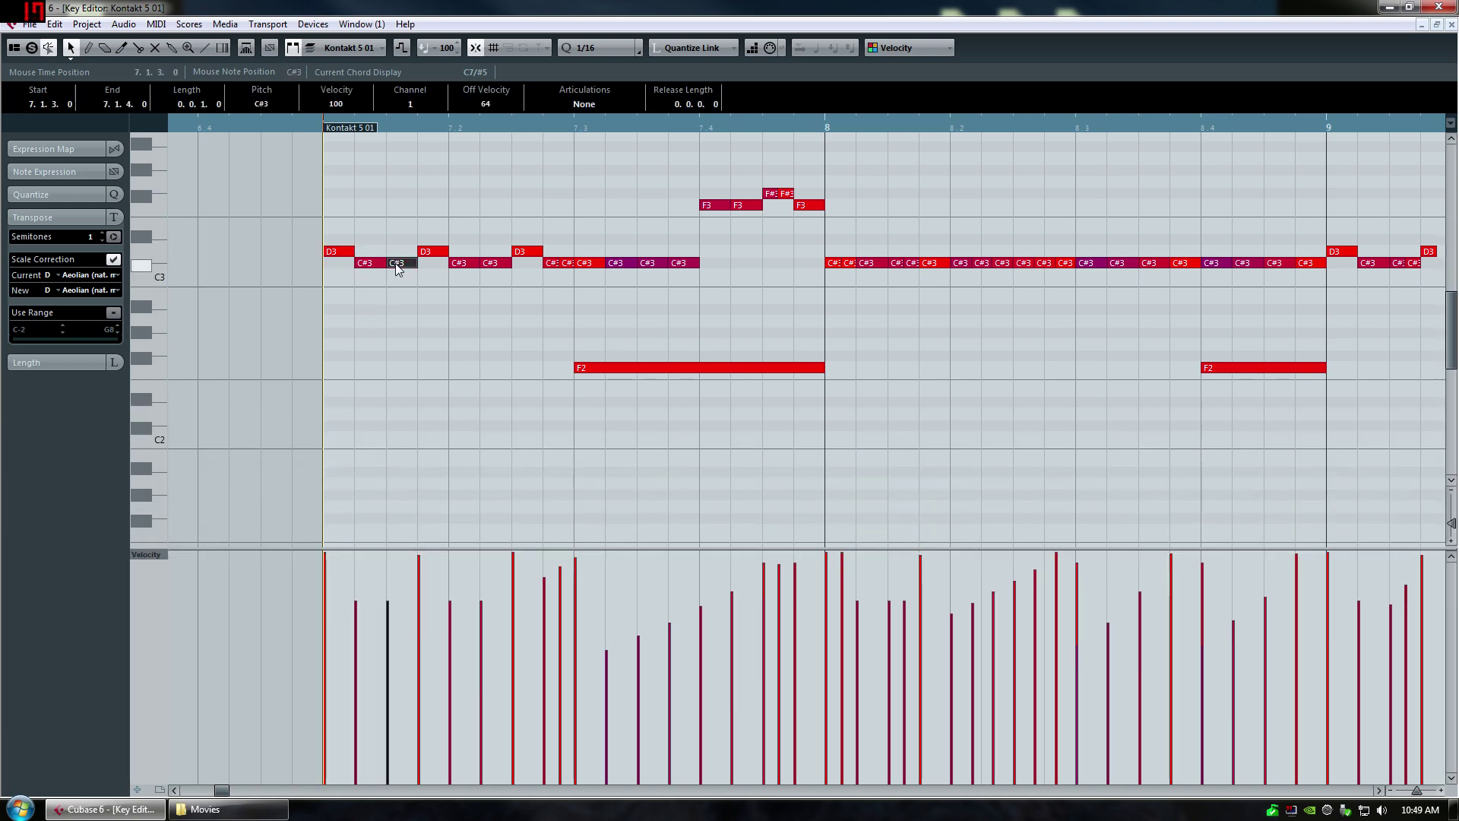
pyautogui.click(531, 342)
pyautogui.click(431, 252)
pyautogui.click(340, 256)
# Step through the notes from the first D3 in bar 7 to the third D3, and clear the selection
pyautogui.press('Right')
pyautogui.press('Right')
pyautogui.press('Right')
pyautogui.press('Right')
pyautogui.press('Right')
pyautogui.press('Right')
pyautogui.press('Right')
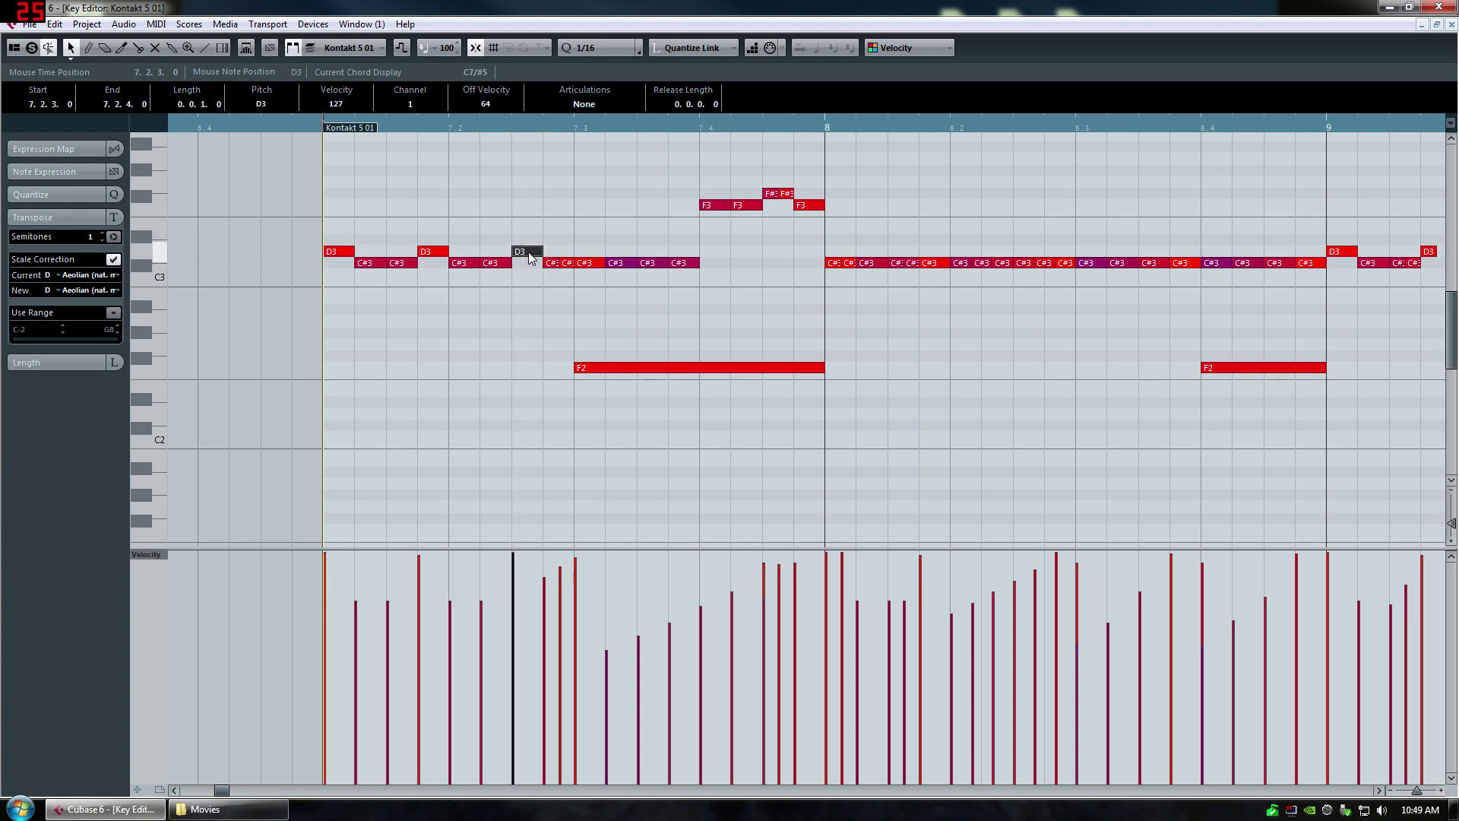
pyautogui.click(485, 306)
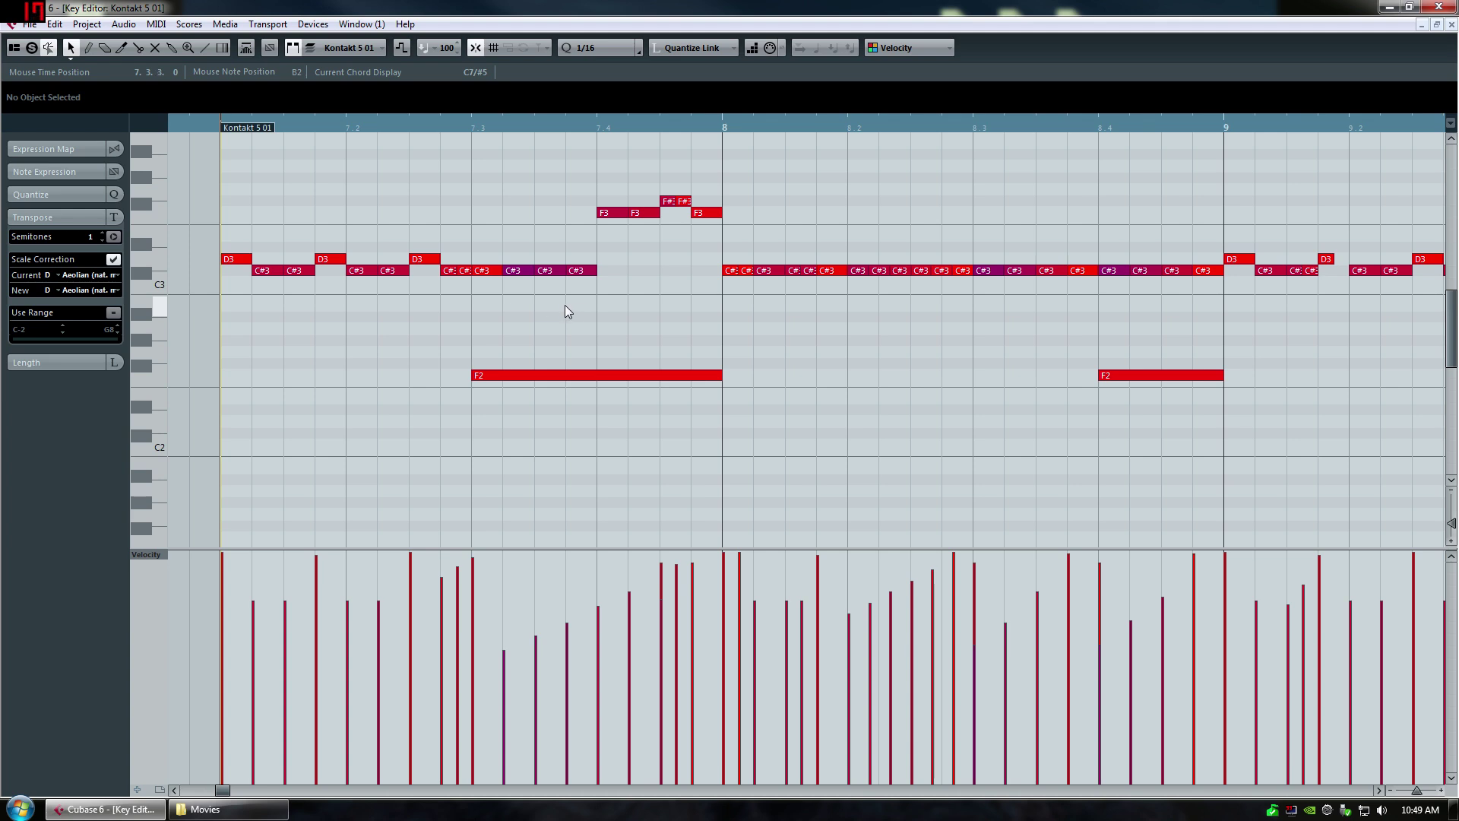
# Set the quantize value to 1/32 and place the cursor on the second short C#3 note before beat 3 of bar 7
pyautogui.hscroll(1, 564, 304)
pyautogui.hscroll(1, 561, 309)
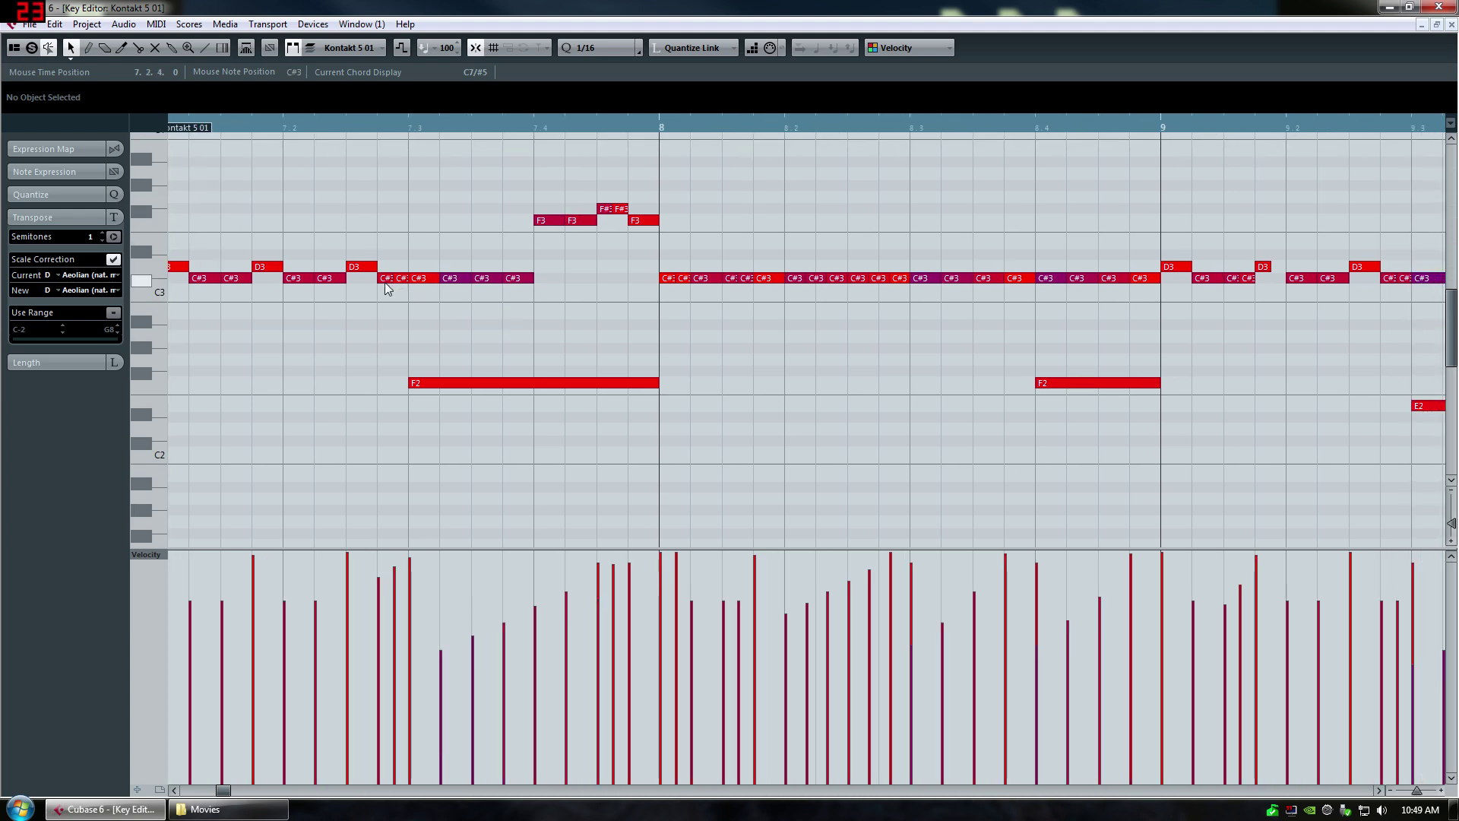
pyautogui.click(384, 278)
pyautogui.click(385, 126)
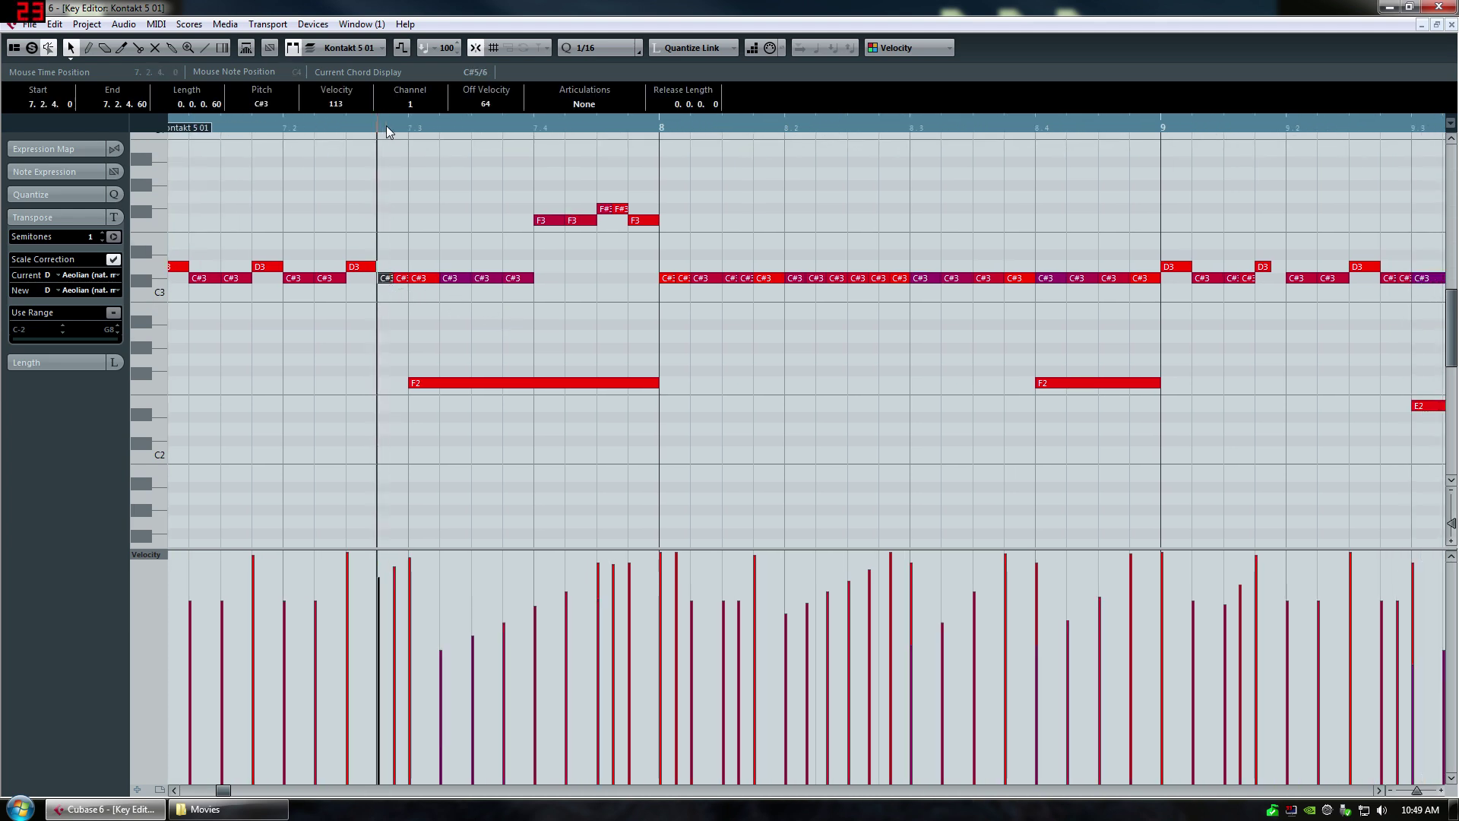
pyautogui.click(605, 48)
pyautogui.click(612, 151)
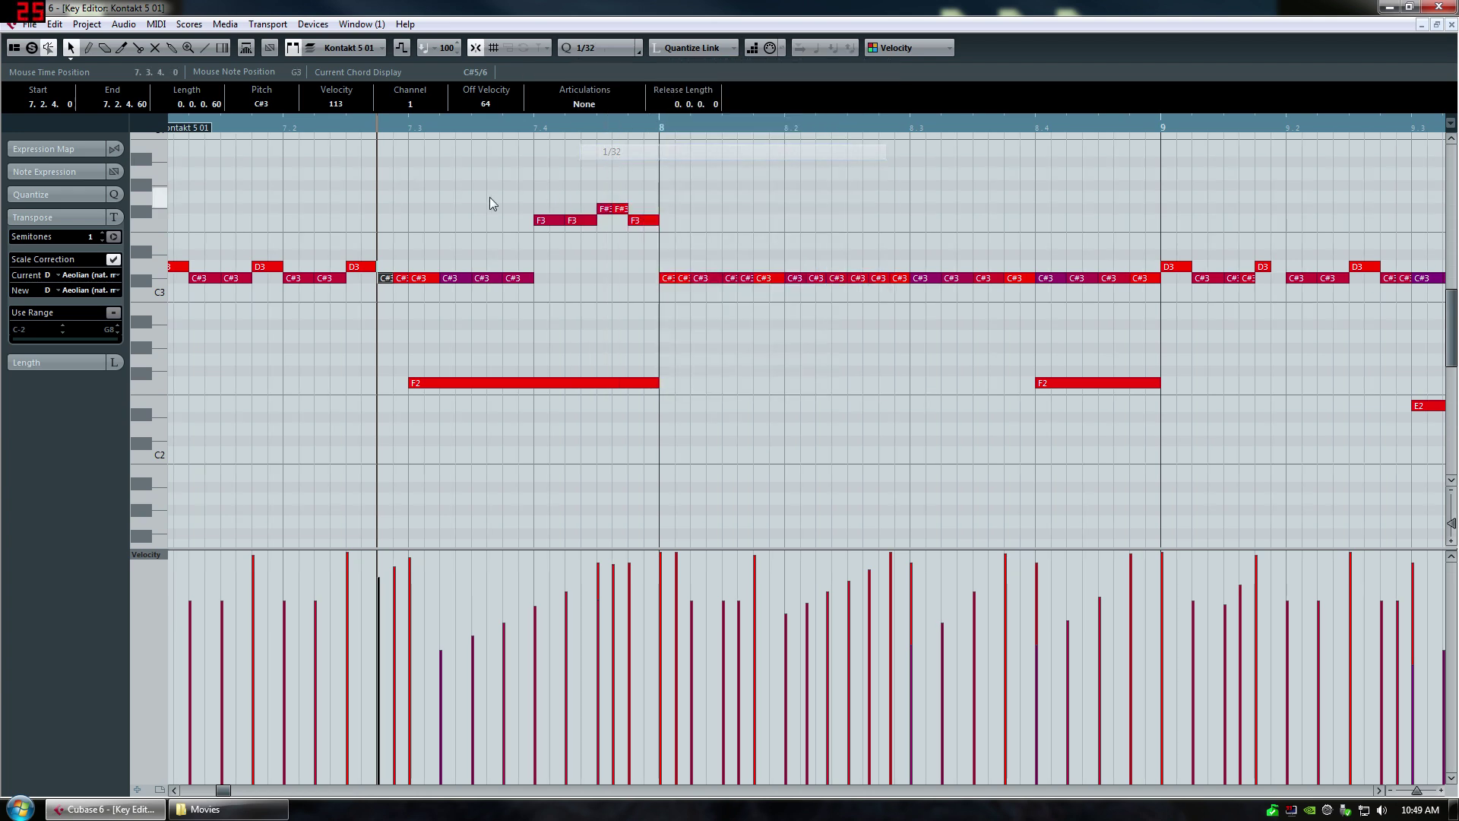
pyautogui.click(393, 124)
pyautogui.press('Right')
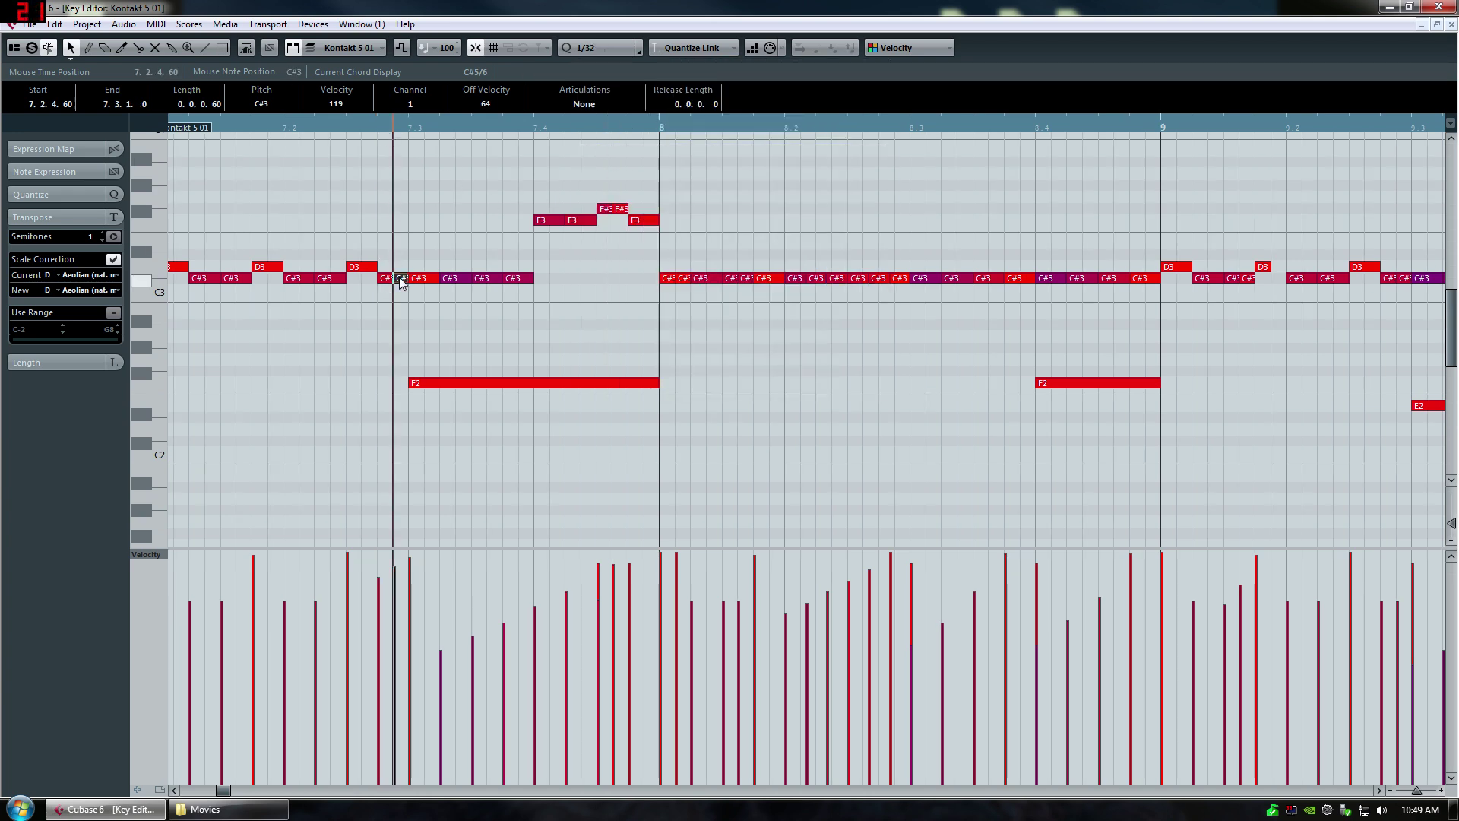
# Set the quantize value back to 1/16 and view the bar 7 notes close up
pyautogui.click(605, 48)
pyautogui.click(612, 151)
pyautogui.click(605, 48)
pyautogui.click(612, 135)
pyautogui.press('h')
pyautogui.press('h')
pyautogui.press('h')
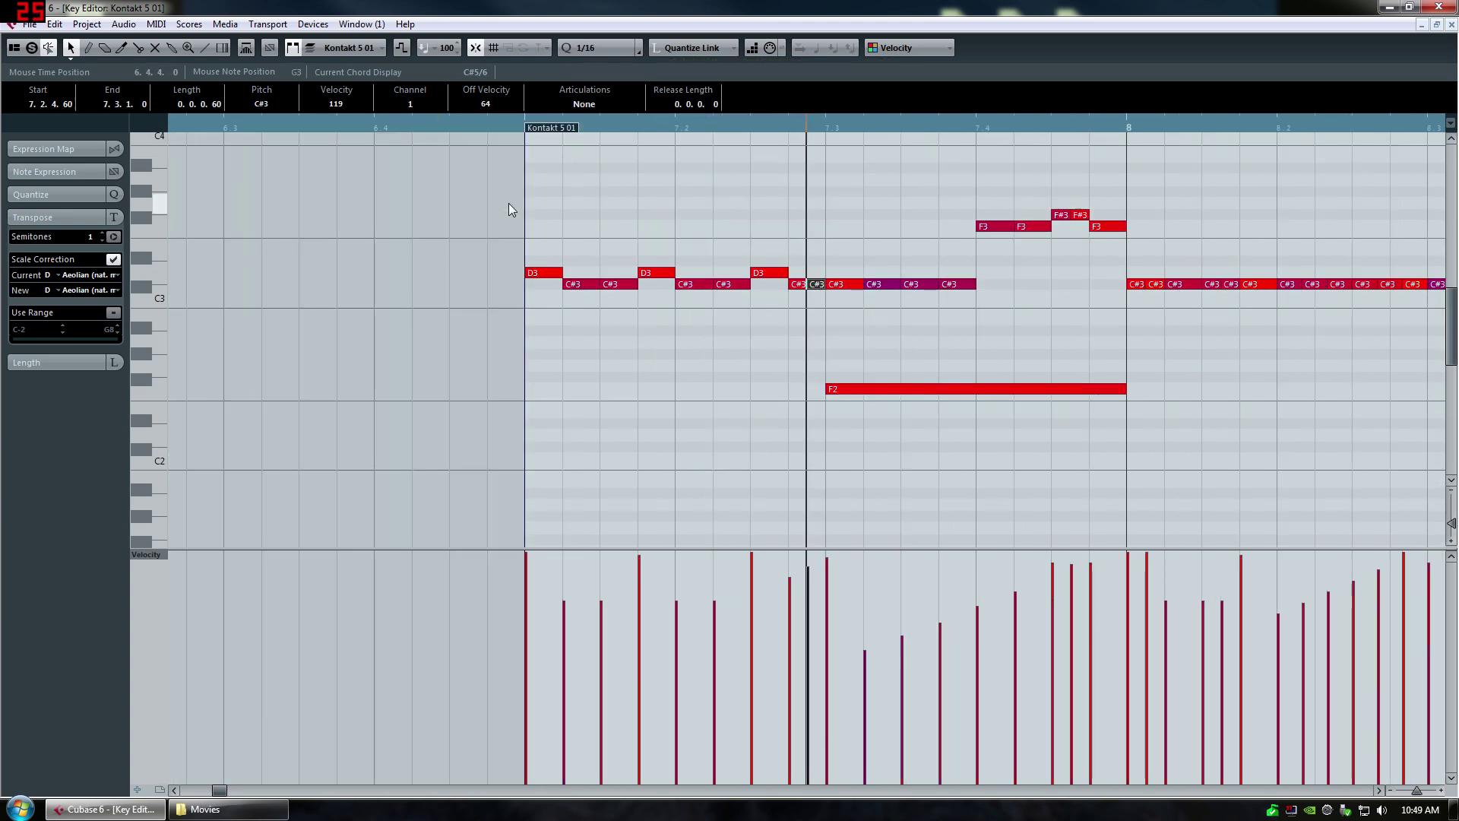
pyautogui.press('g')
pyautogui.press('g')
pyautogui.press('g')
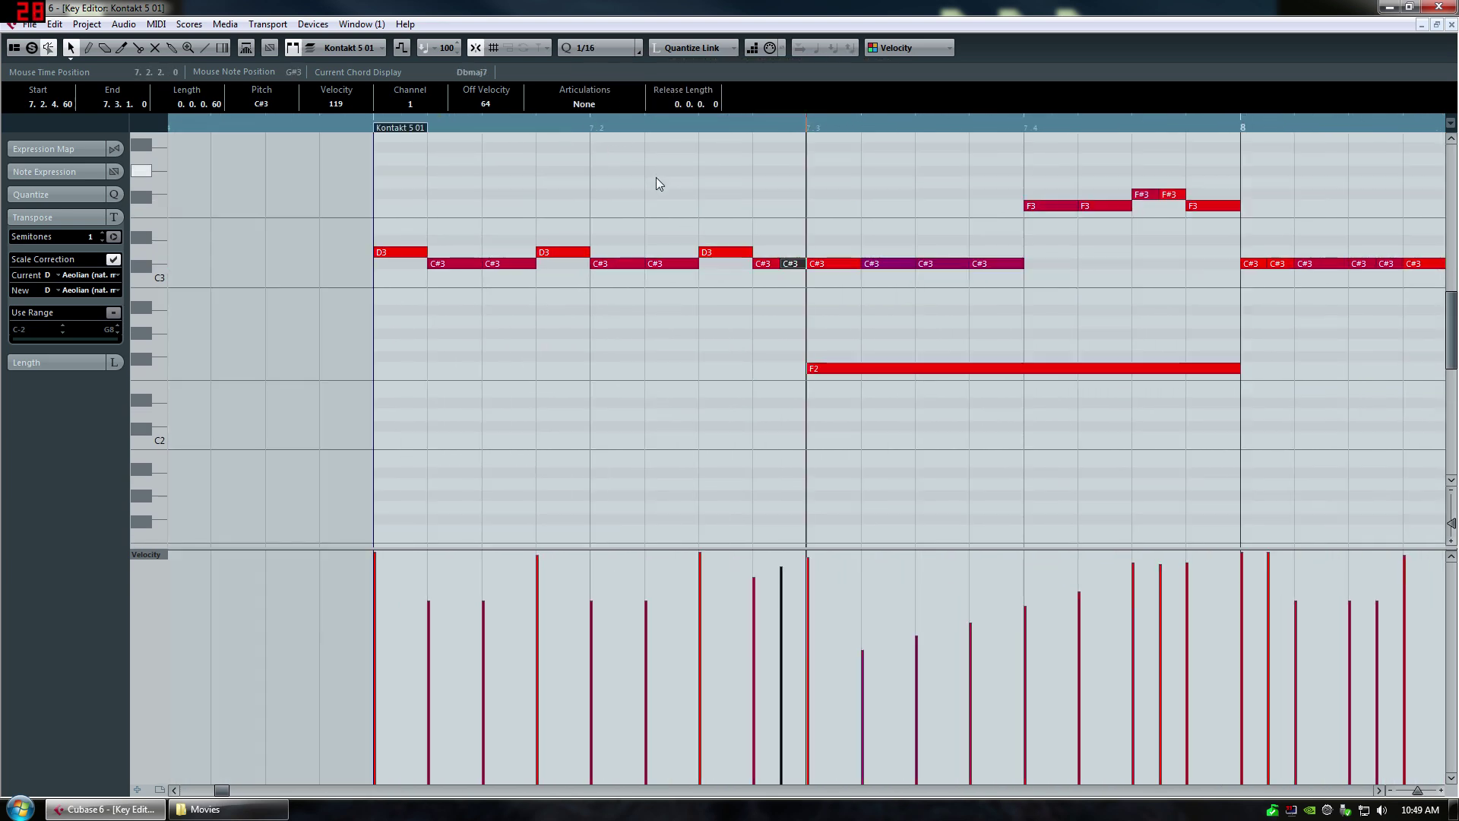
# Place the cursor at beat 4 of bar 7 and audition the F3 notes there
pyautogui.moveTo(764, 320); pyautogui.dragTo(650, 308)
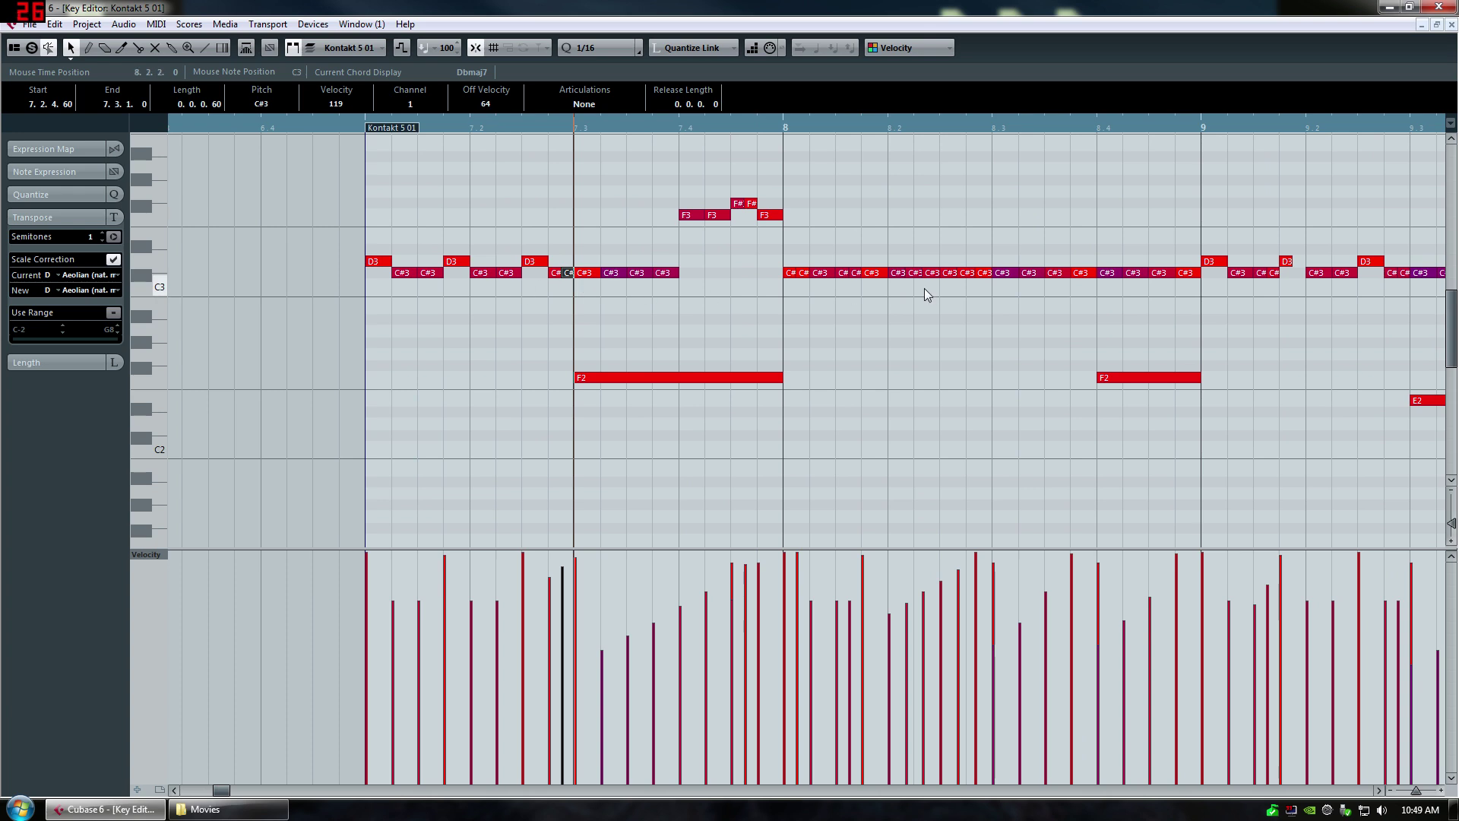
pyautogui.press('g')
pyautogui.moveTo(961, 317); pyautogui.dragTo(437, 349)
pyautogui.click(366, 120)
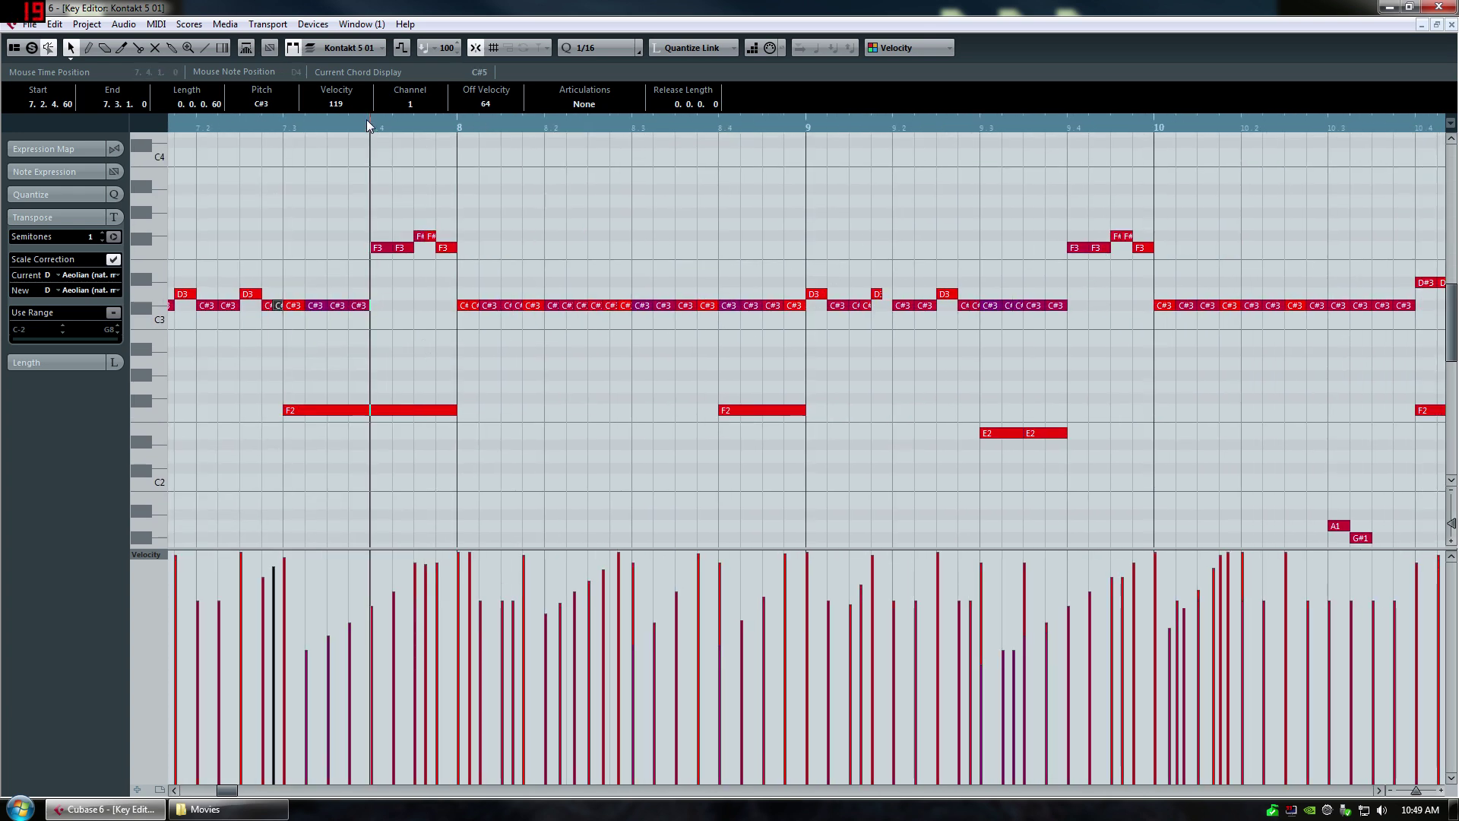
pyautogui.hscroll(1, 380, 247)
pyautogui.click(375, 247)
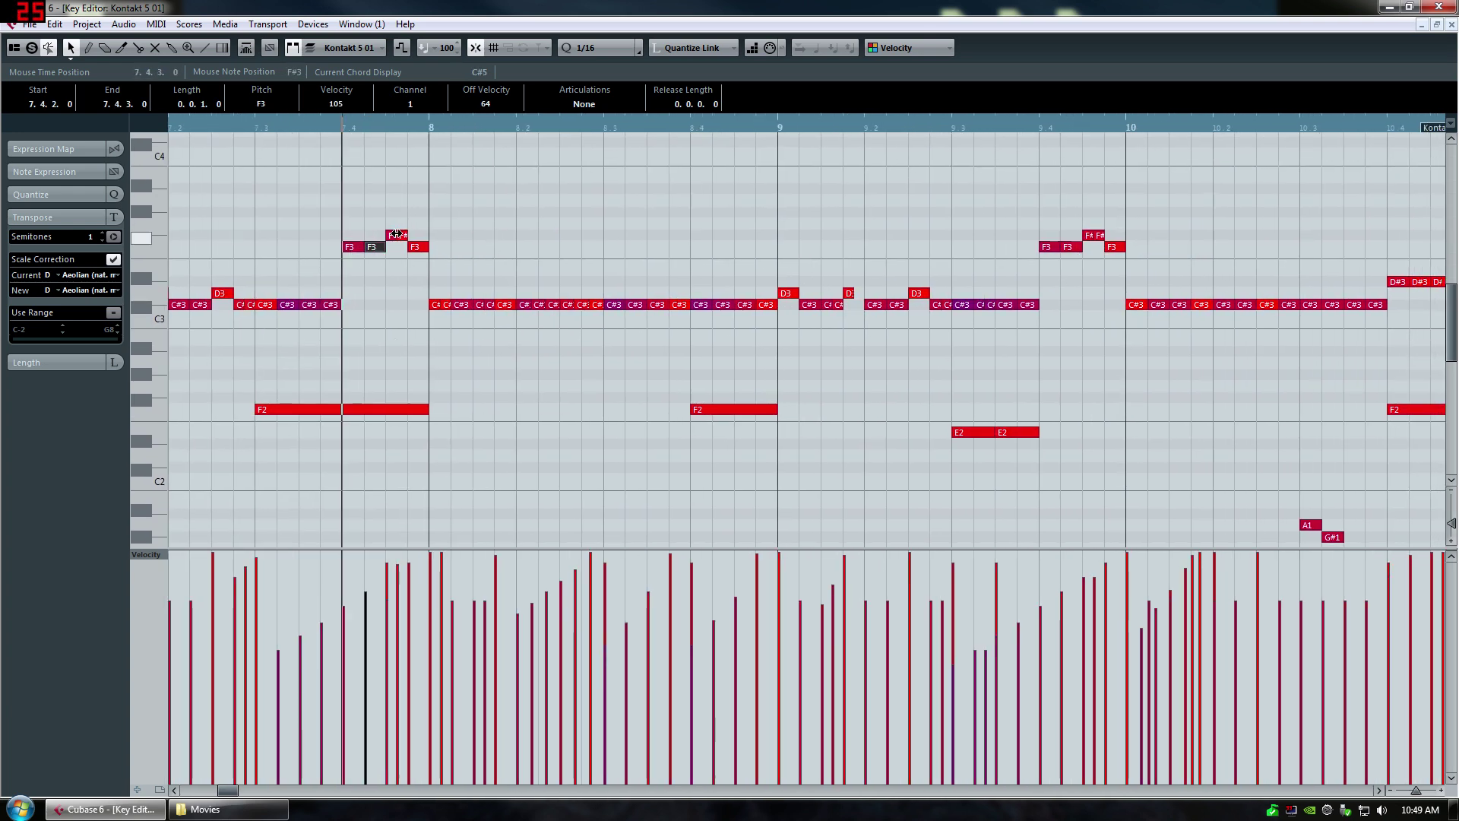
# Audition the repeated C#3 notes in the first half of bar 8, leaving no note selected
pyautogui.click(446, 306)
pyautogui.click(446, 305)
pyautogui.click(487, 308)
pyautogui.moveTo(549, 308); pyautogui.dragTo(557, 301)
pyautogui.scroll(2, 558, 298)
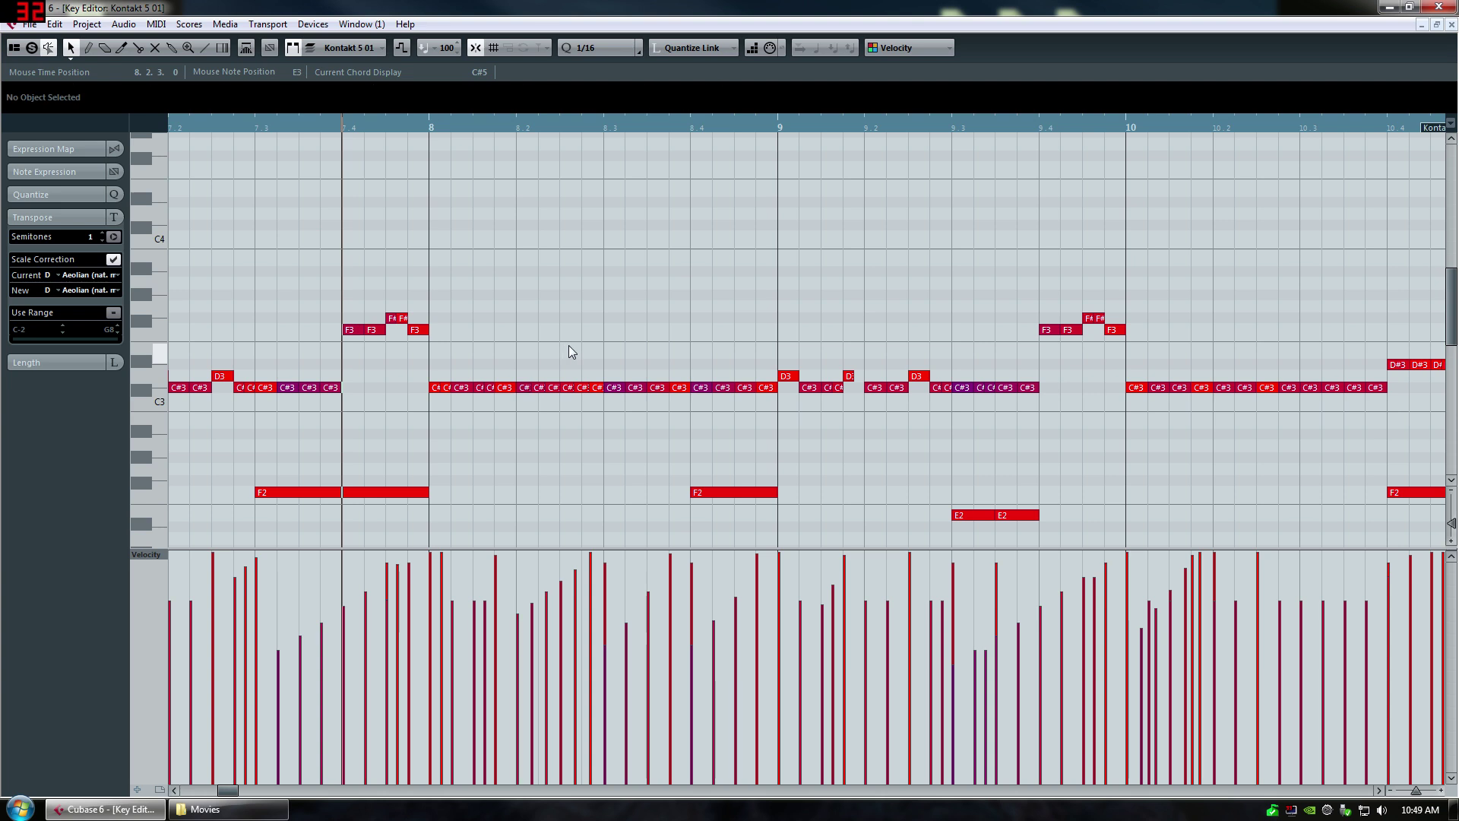
# Move the cursor to the start of bar 9 and examine the notes and velocities from there to the end of bar 10
pyautogui.hscroll(3, 535, 275)
pyautogui.scroll(-1, 535, 275)
pyautogui.click(585, 128)
pyautogui.hscroll(2, 604, 250)
pyautogui.scroll(-1, 604, 250)
pyautogui.hscroll(2, 604, 250)
pyautogui.scroll(-1, 605, 250)
pyautogui.scroll(2, 851, 419)
pyautogui.scroll(-2, 878, 372)
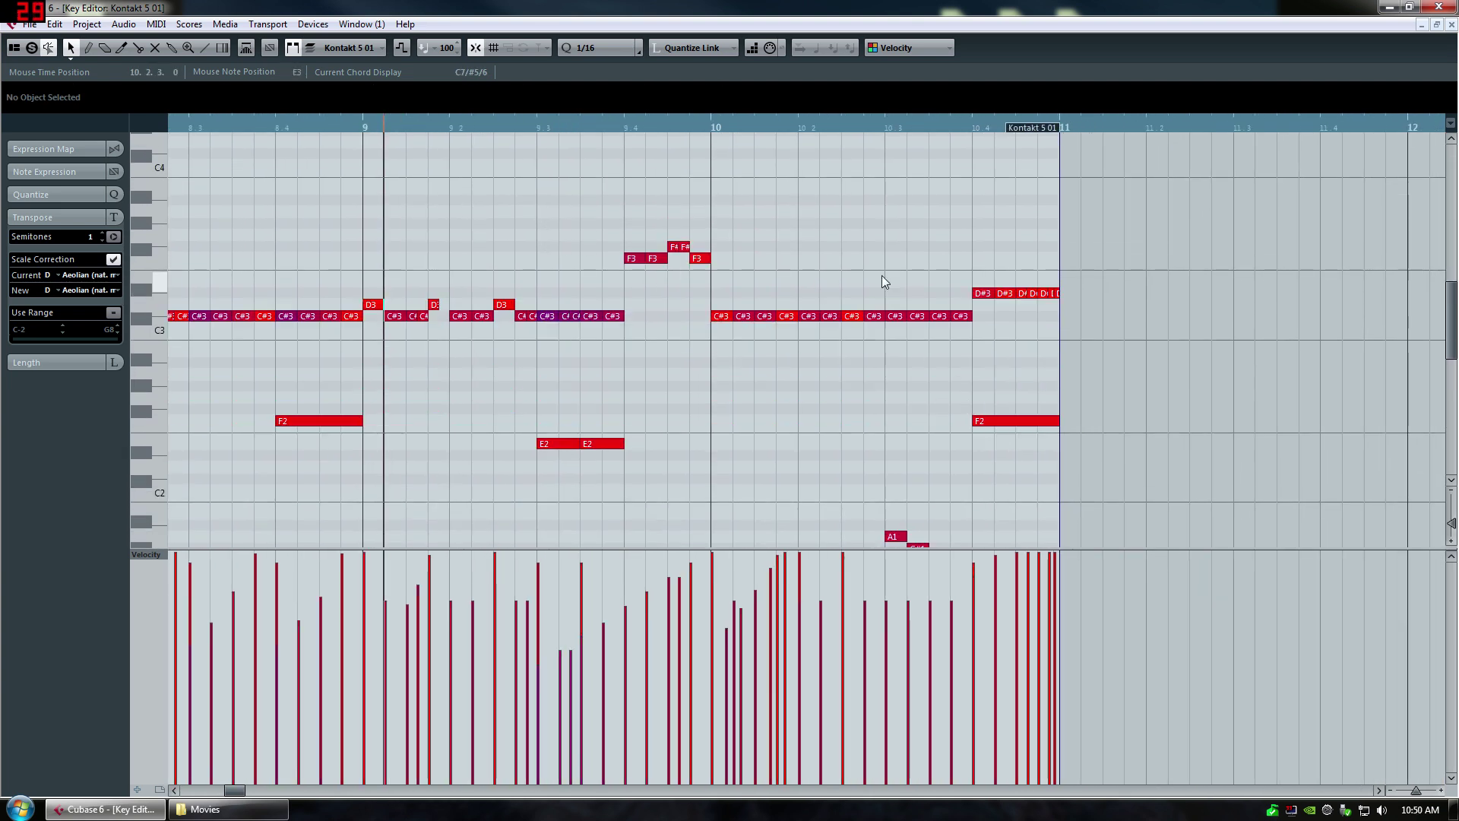
pyautogui.hscroll(3, 841, 275)
pyautogui.scroll(-1, 842, 275)
pyautogui.scroll(-1, 752, 251)
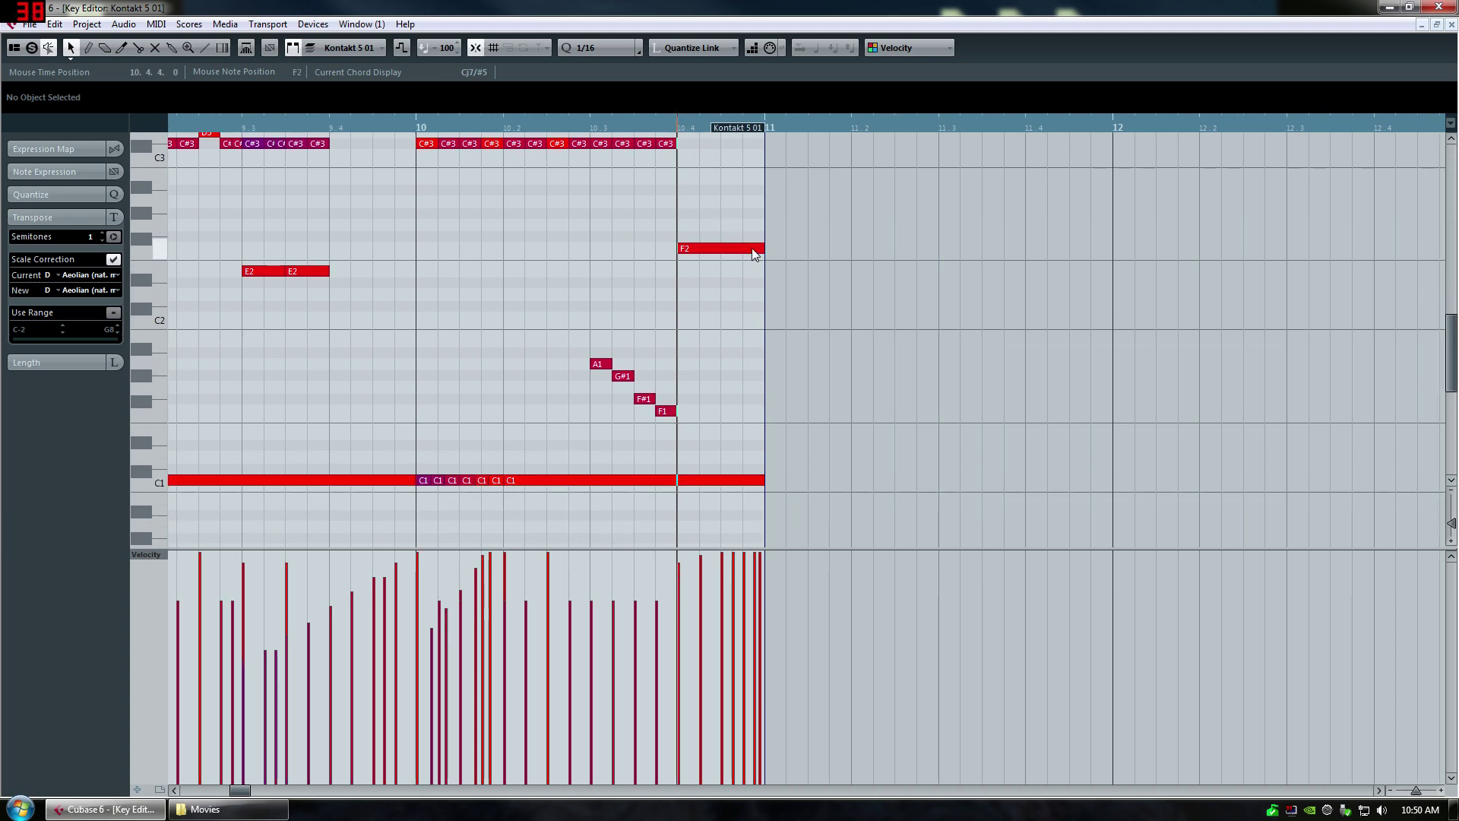
# Audition the successive D#3 notes in beat 4 of bar 10, finishing with the last one before bar 11
pyautogui.hscroll(1, 752, 251)
pyautogui.scroll(2, 753, 250)
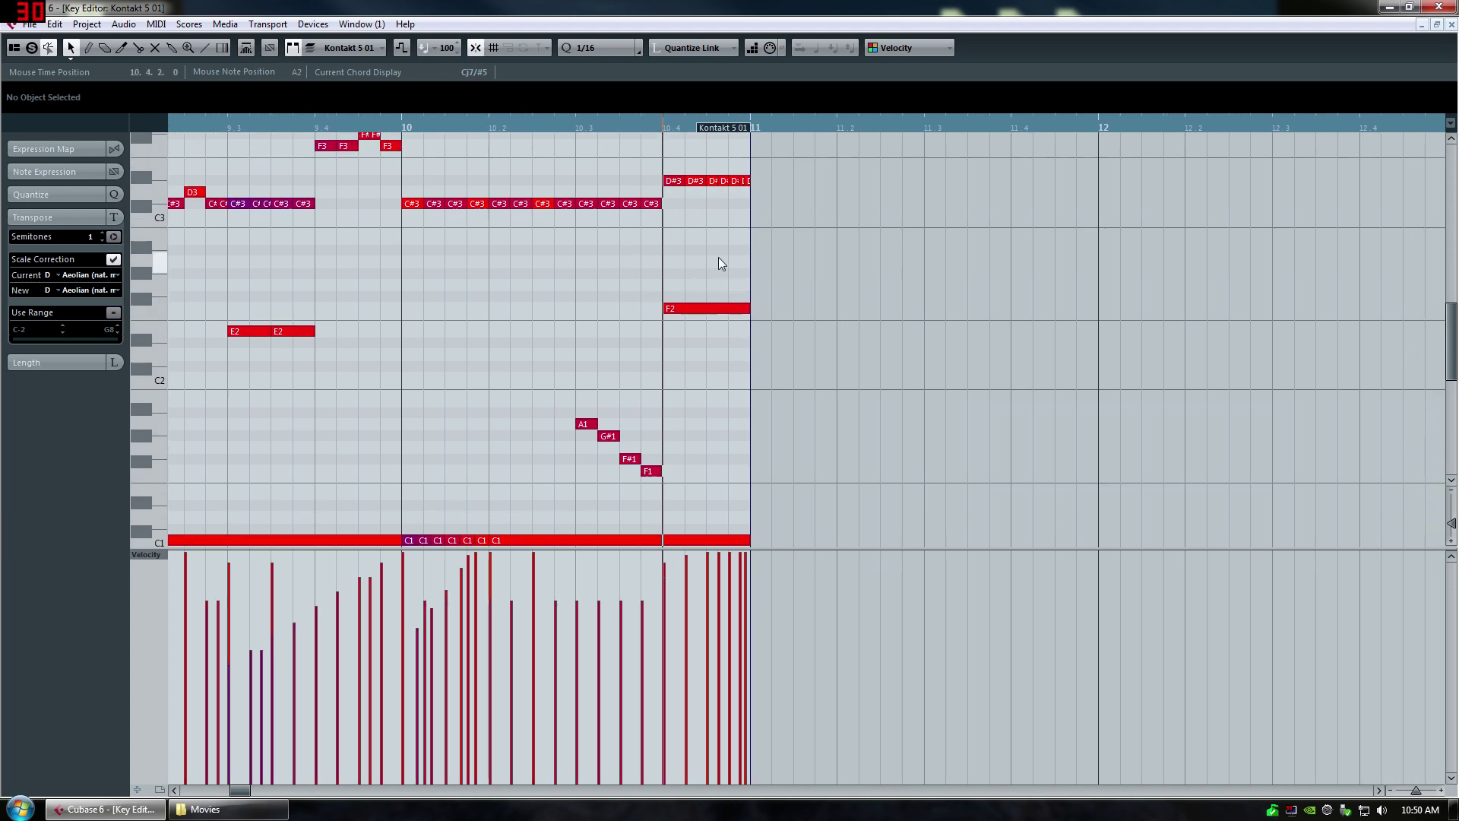
pyautogui.scroll(2, 703, 279)
pyautogui.scroll(2, 960, 254)
pyautogui.scroll(2, 821, 282)
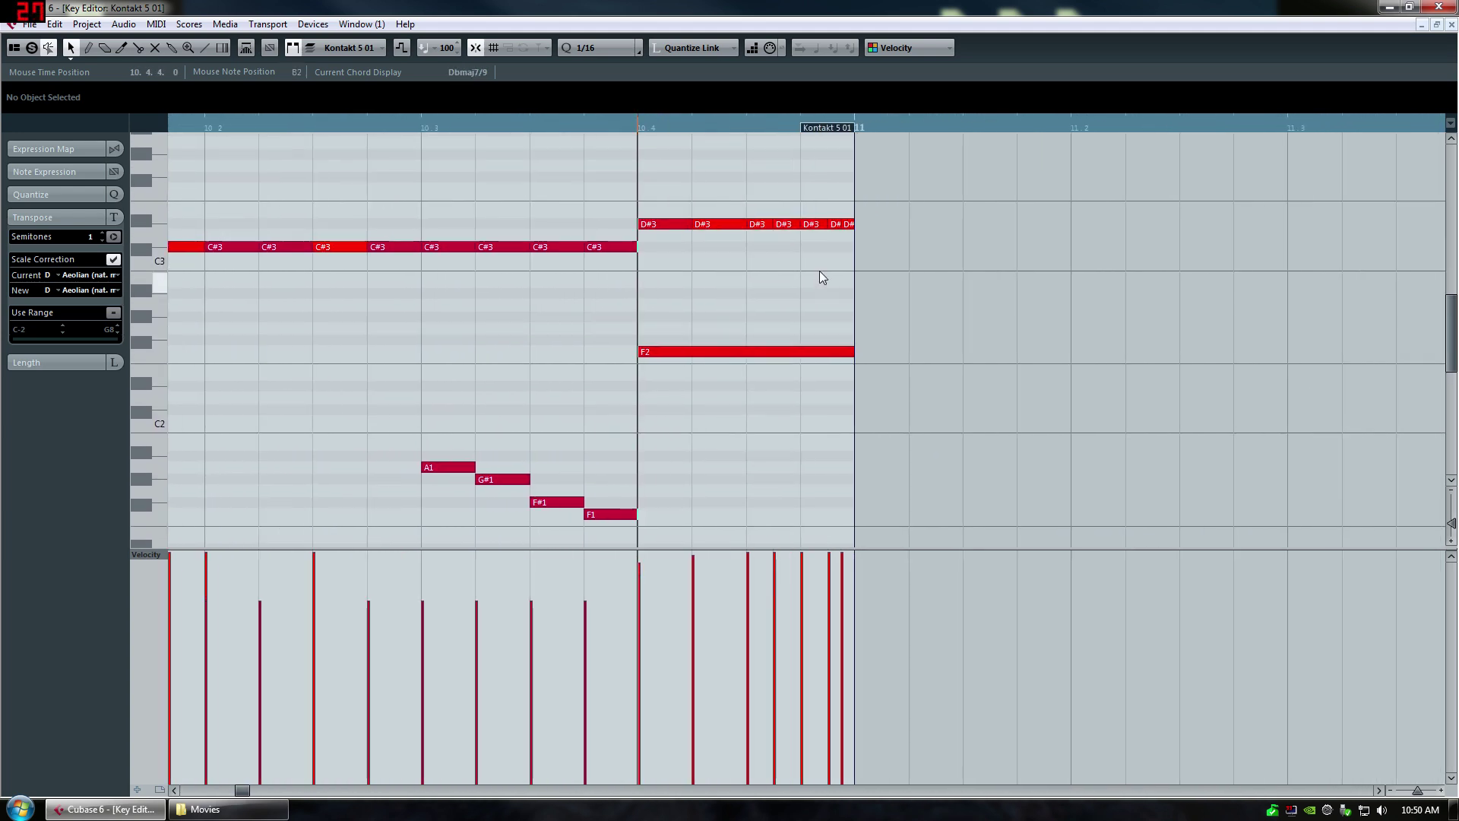
pyautogui.click(848, 224)
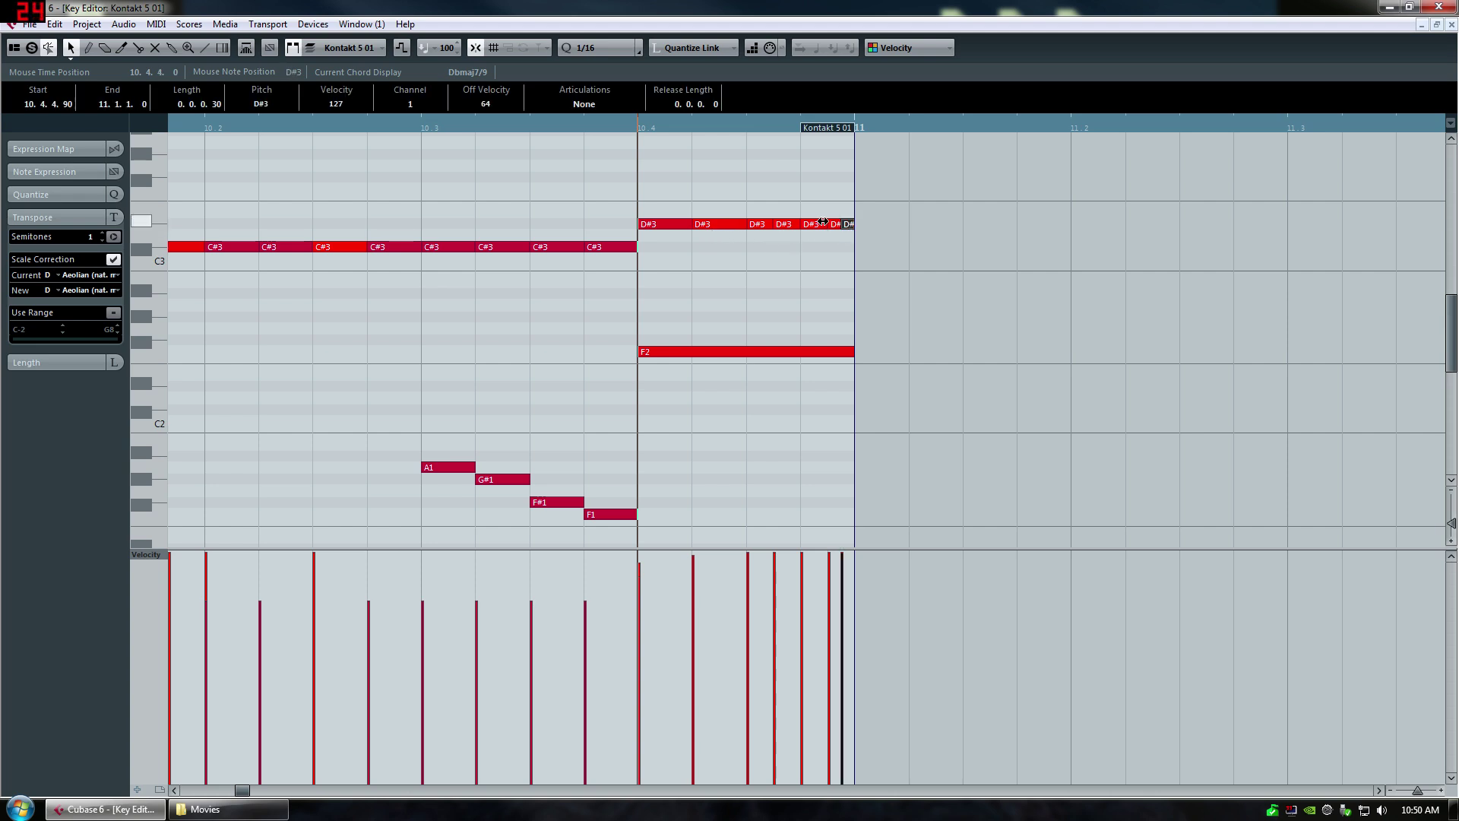
pyautogui.click(674, 231)
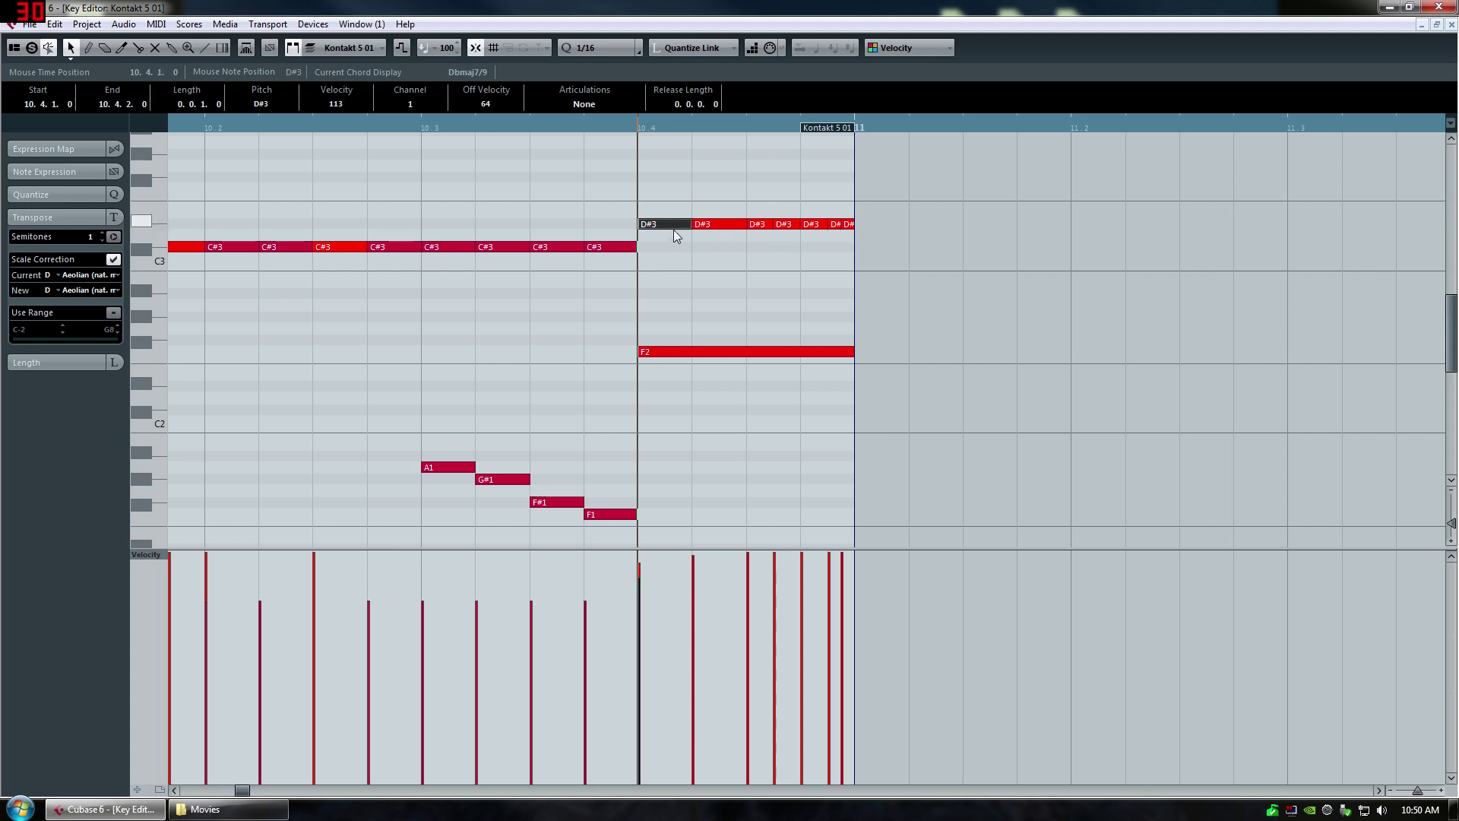
pyautogui.click(711, 227)
pyautogui.click(763, 225)
pyautogui.click(789, 226)
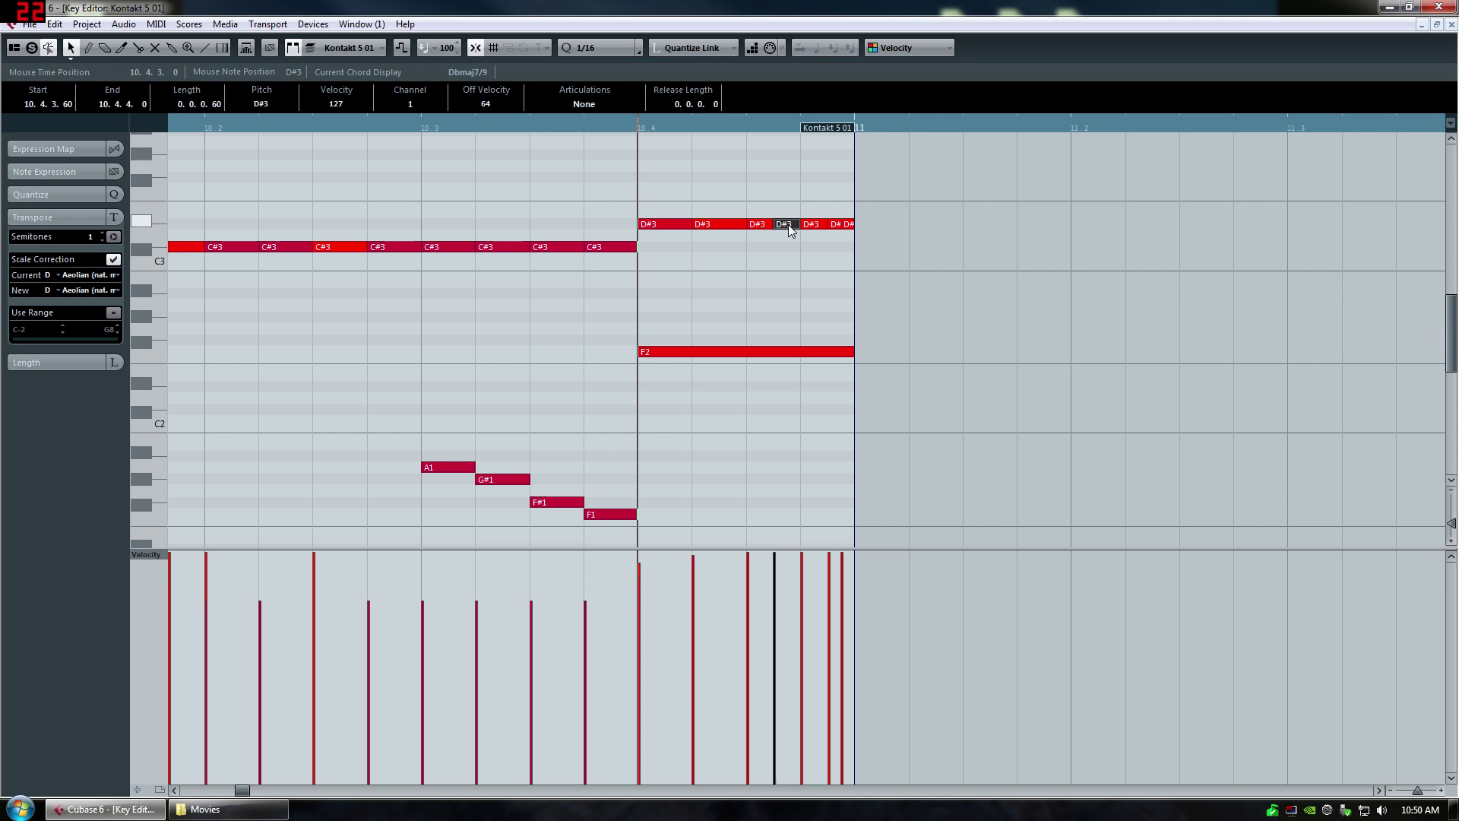
pyautogui.click(817, 226)
pyautogui.scroll(2, 832, 225)
pyautogui.click(837, 304)
pyautogui.click(848, 306)
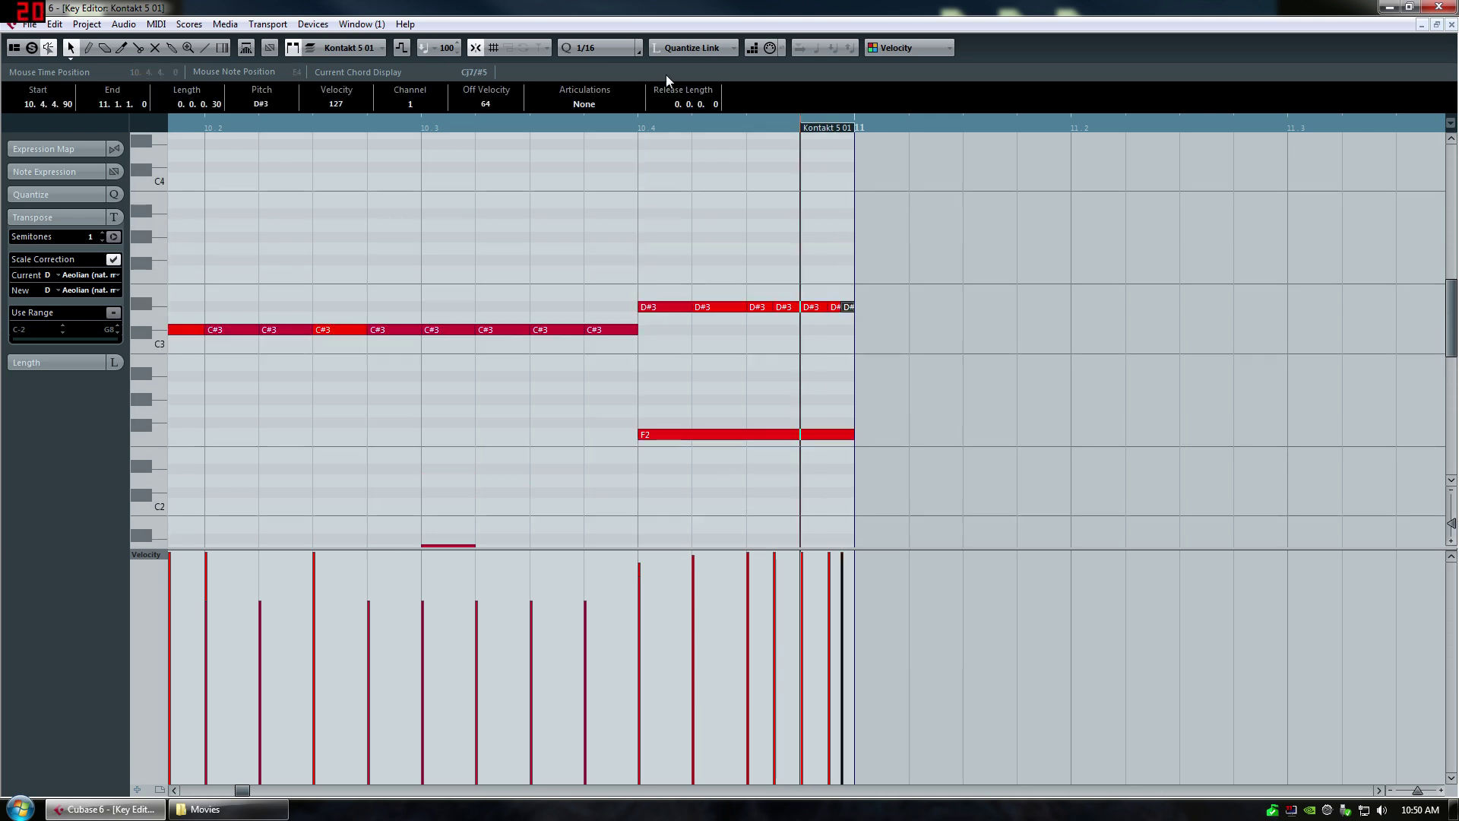
# Set the quantize value to 1/64 and place the cursor at the second-to-last D#3 note of bar 10
pyautogui.click(600, 47)
pyautogui.click(600, 172)
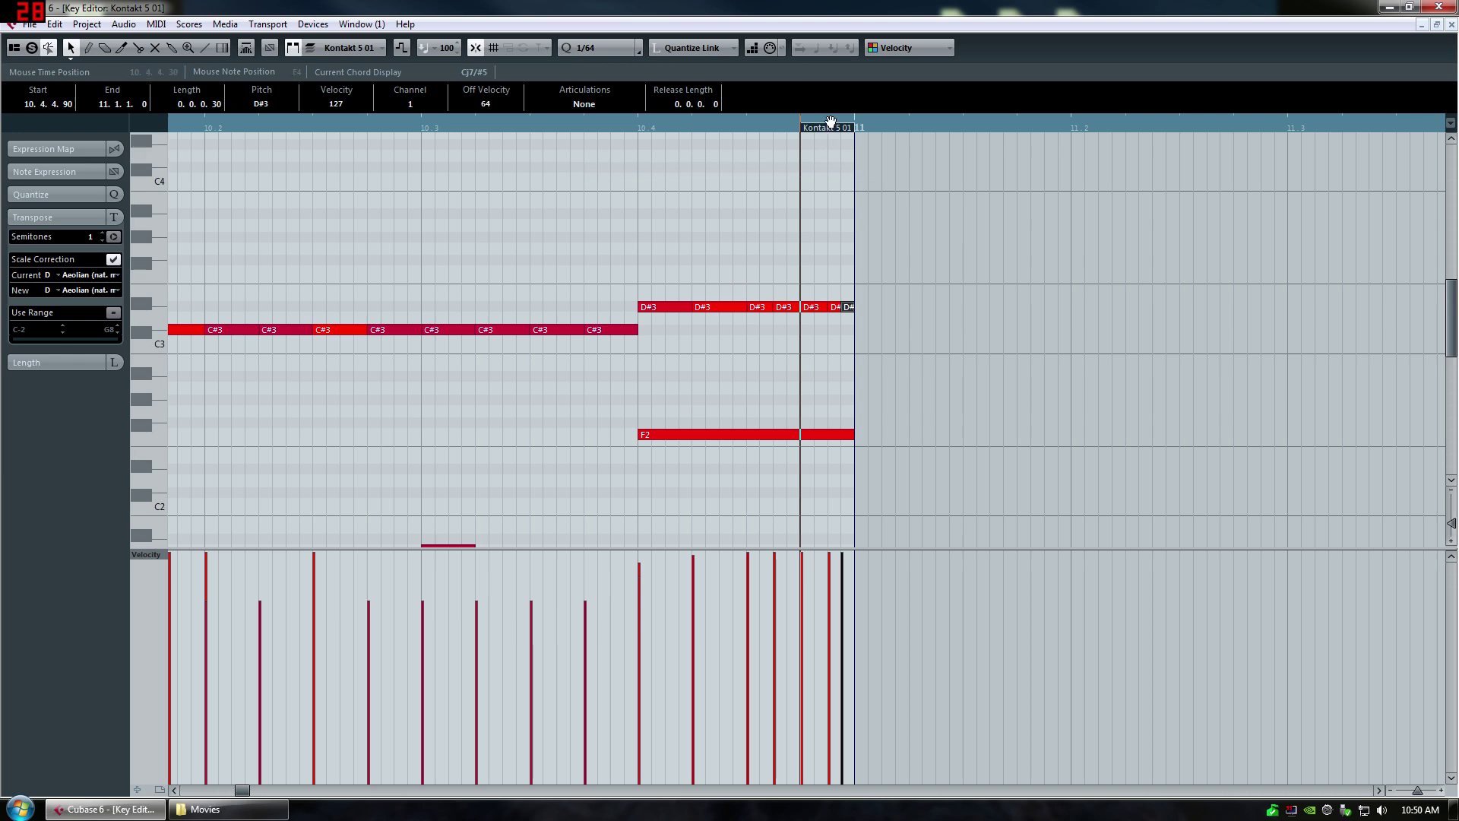
pyautogui.click(827, 121)
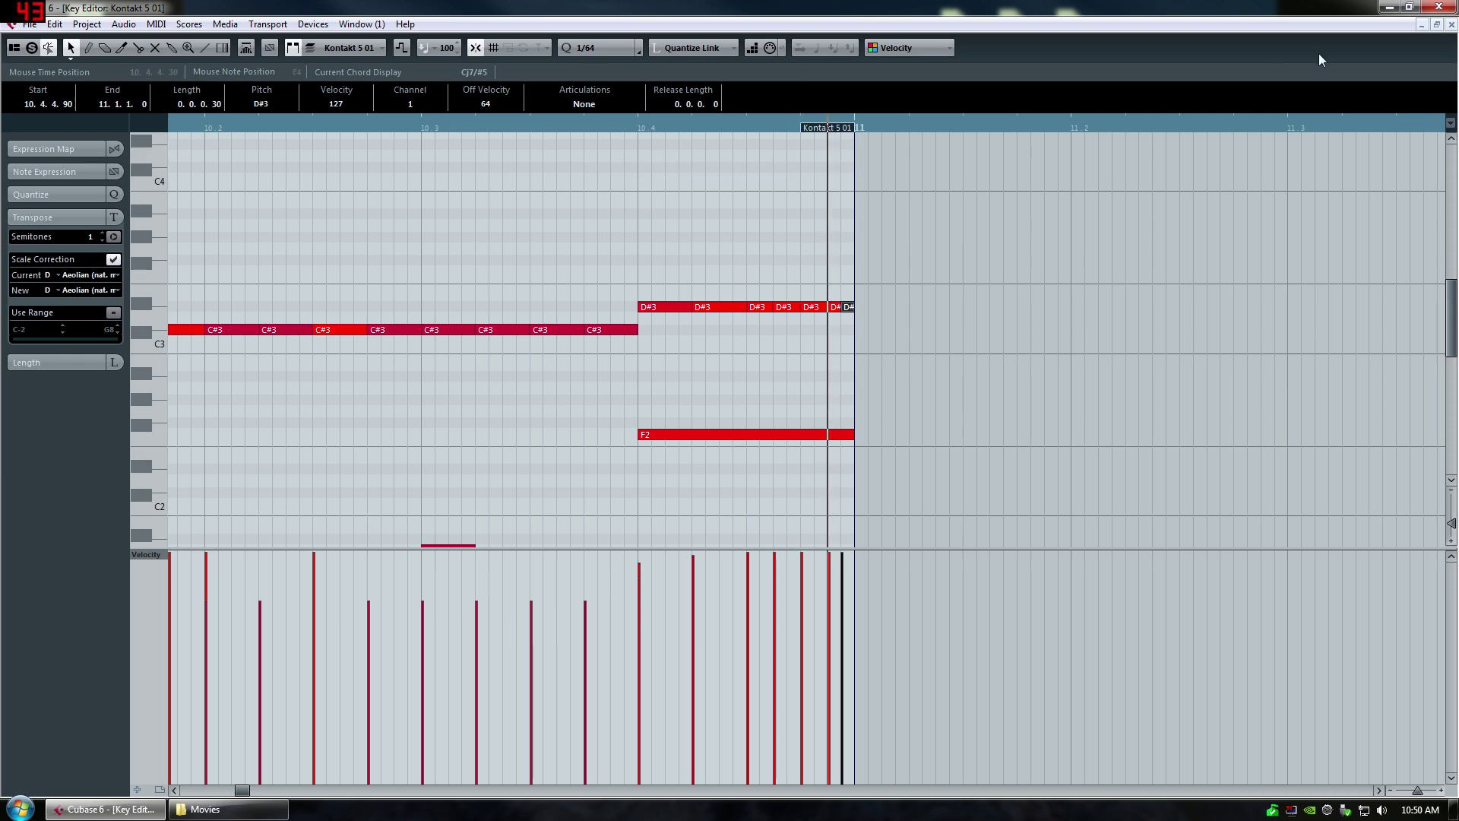
# Leave the current part and open the Kontakt 5 01 part covering bars 11 to 14 for note editing
pyautogui.click(1450, 27)
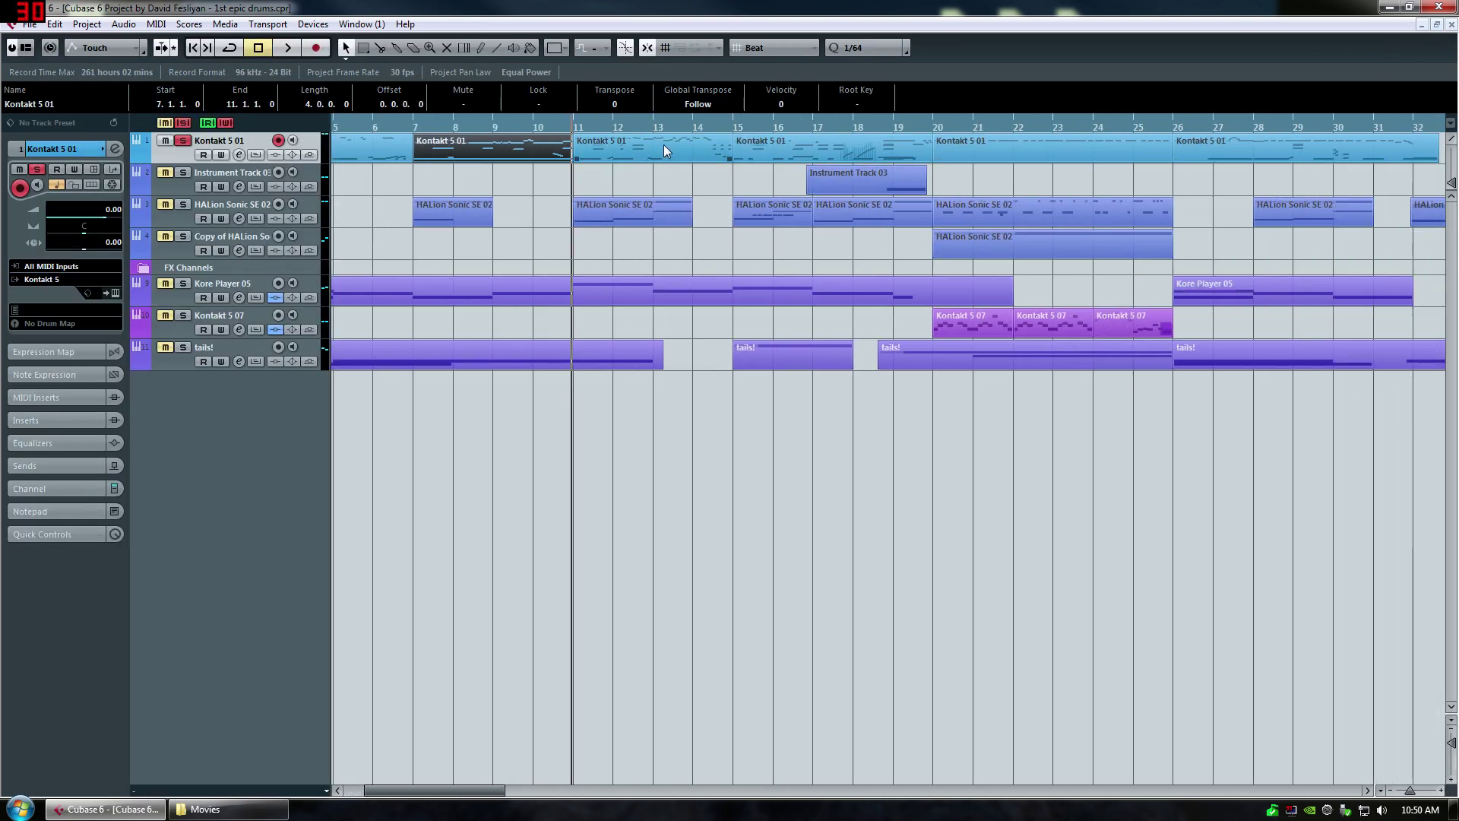
pyautogui.doubleClick(663, 144)
pyautogui.scroll(3, 820, 320)
pyautogui.scroll(-5, 846, 364)
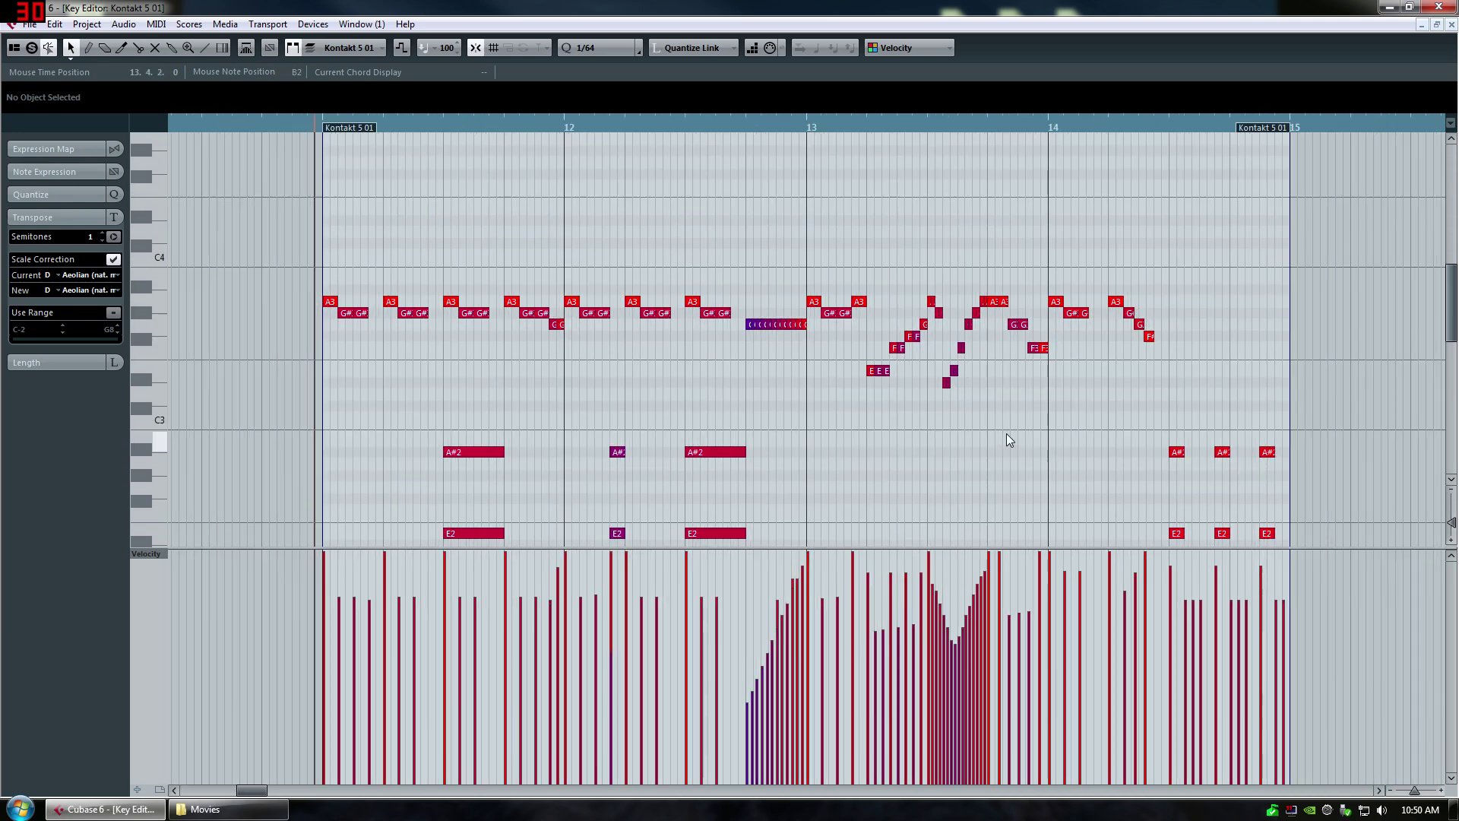
pyautogui.scroll(-3, 1007, 433)
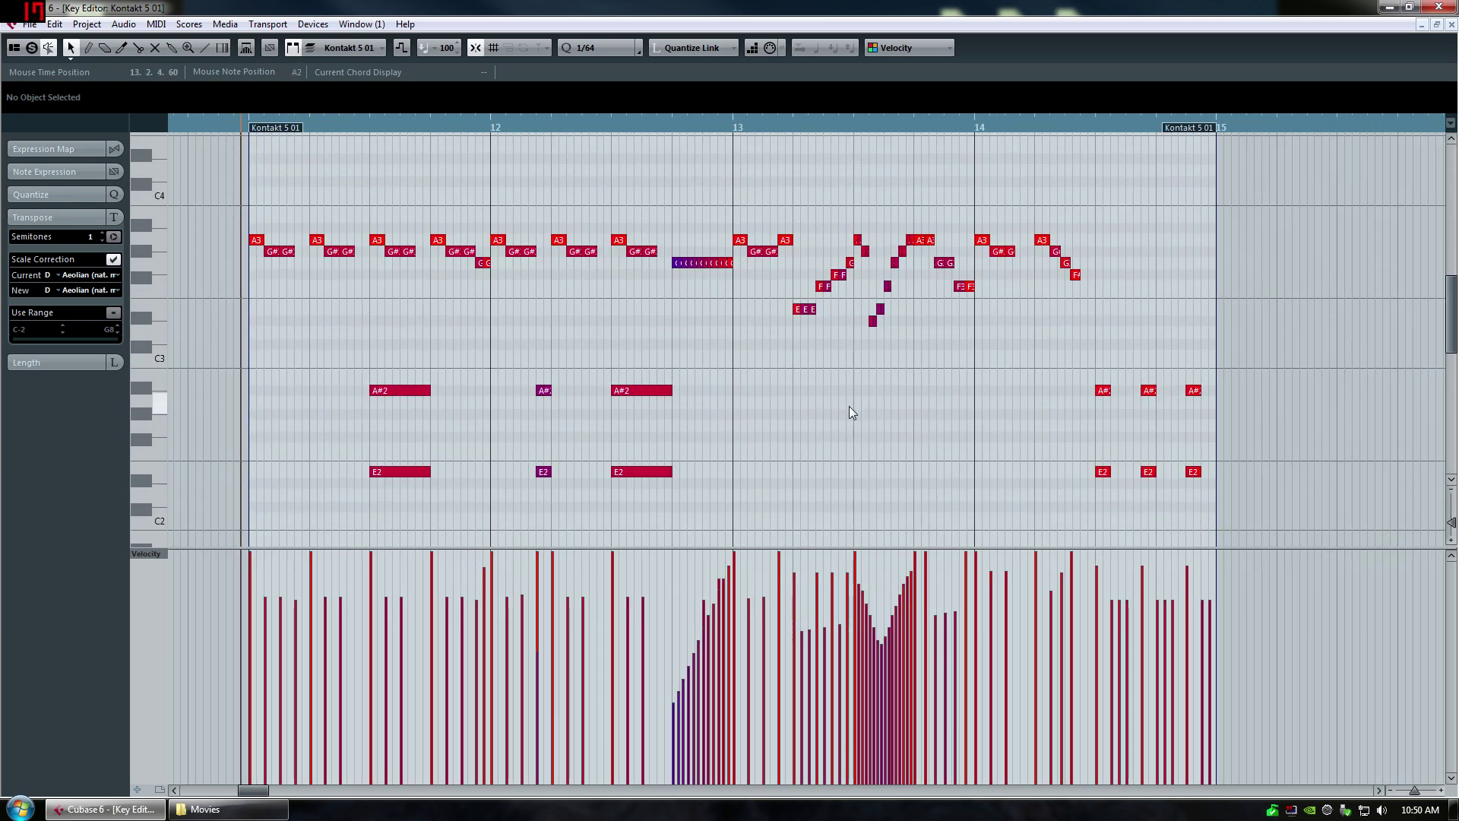
pyautogui.scroll(-2, 849, 406)
# Place the cursor at the start of bar 11 and shrink the velocity lane to enlarge the note display
pyautogui.click(222, 47)
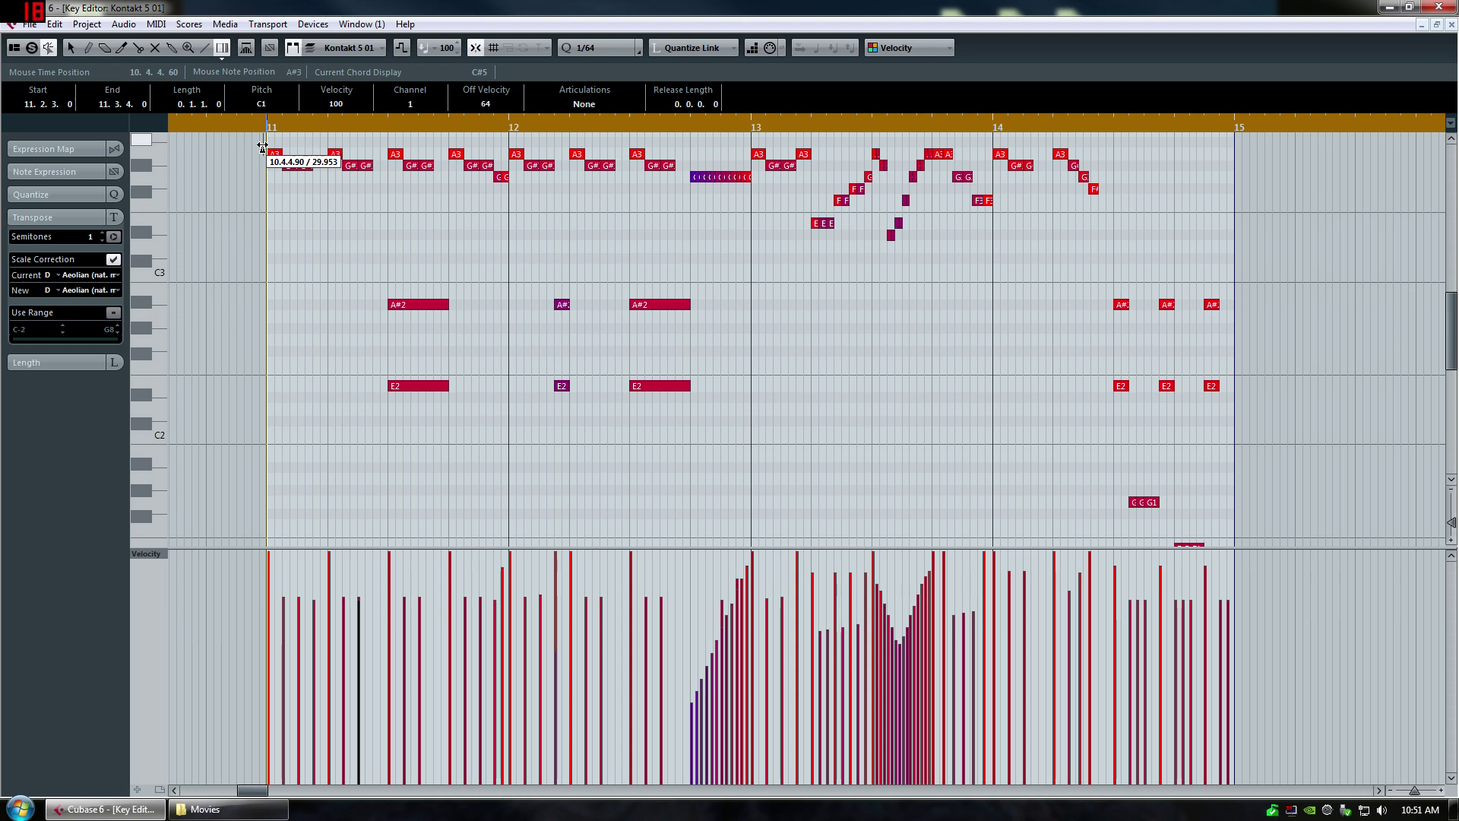
pyautogui.press('1')
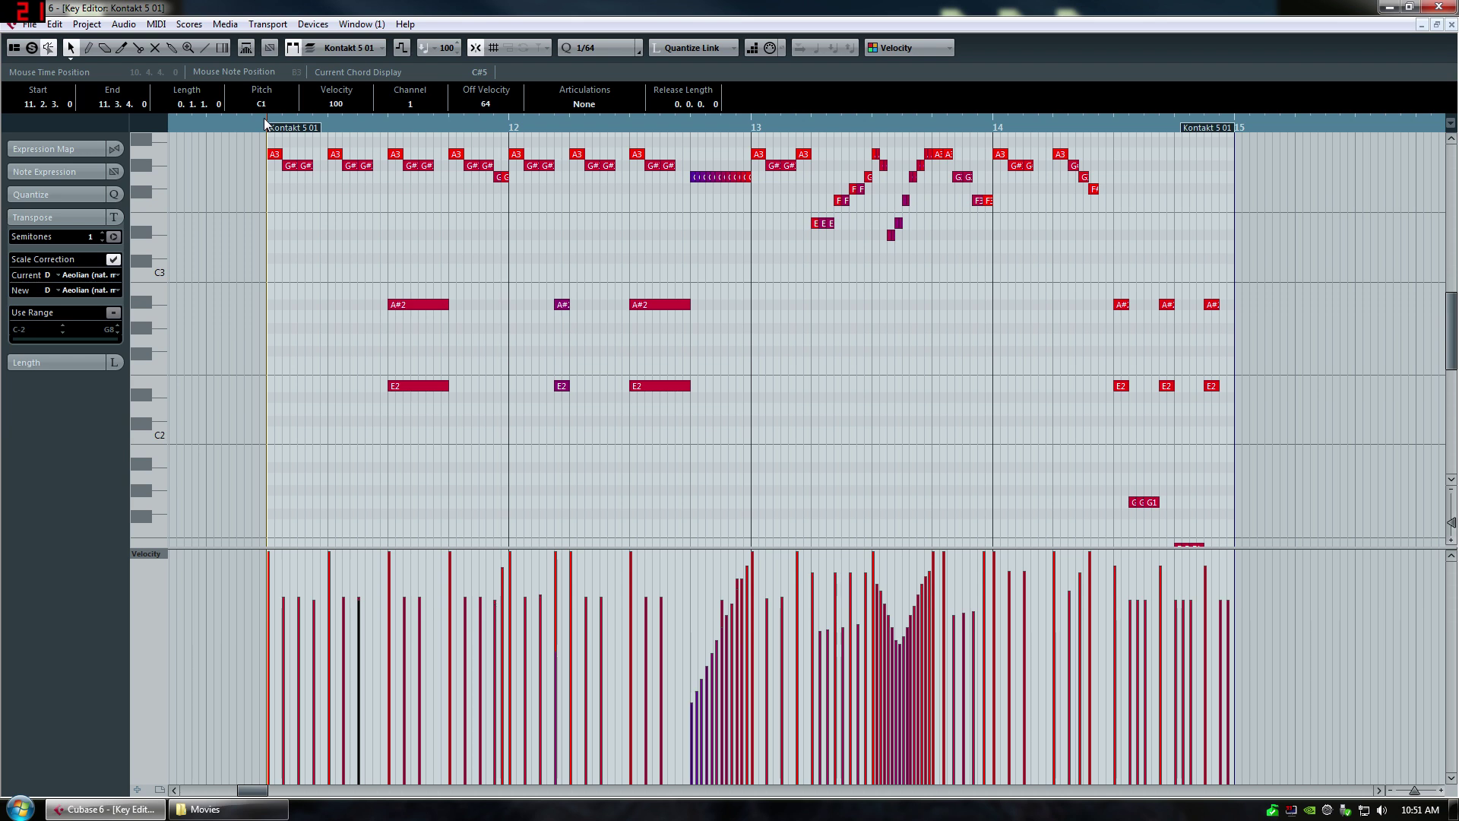
pyautogui.scroll(-2, 391, 252)
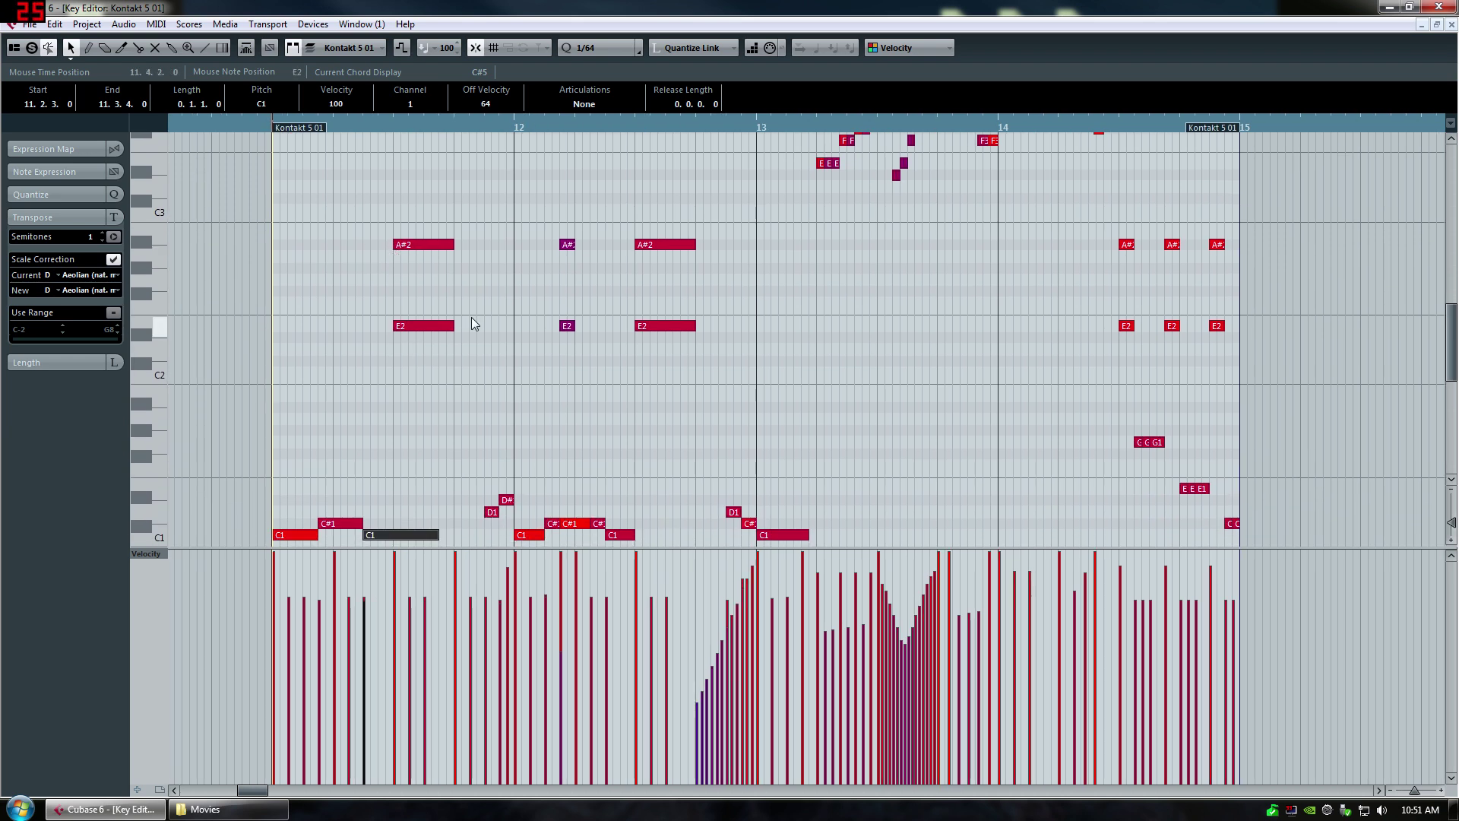
pyautogui.scroll(3, 467, 325)
pyautogui.scroll(-1, 476, 404)
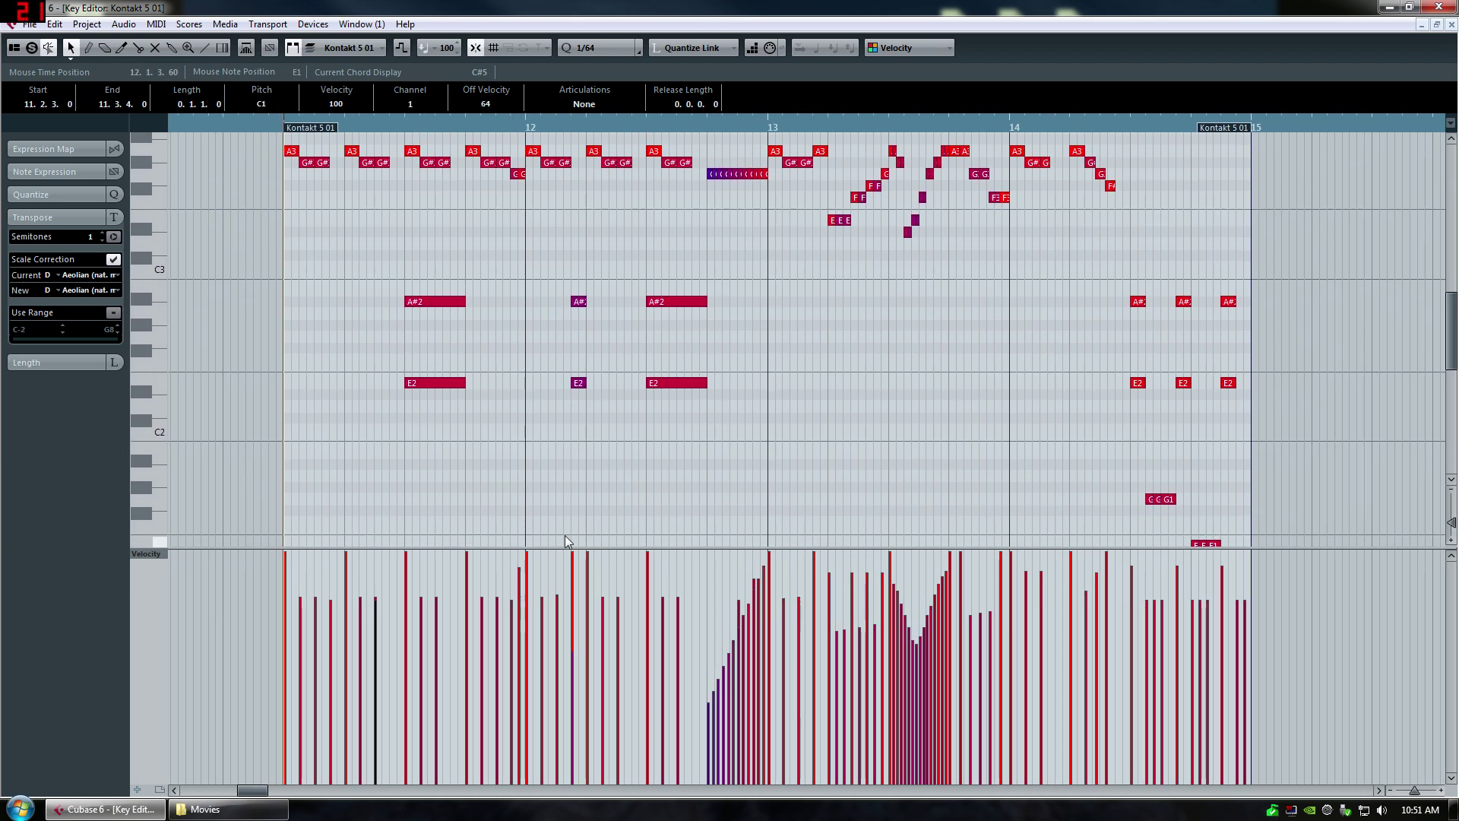
pyautogui.moveTo(568, 547); pyautogui.dragTo(562, 665)
pyautogui.scroll(1, 541, 364)
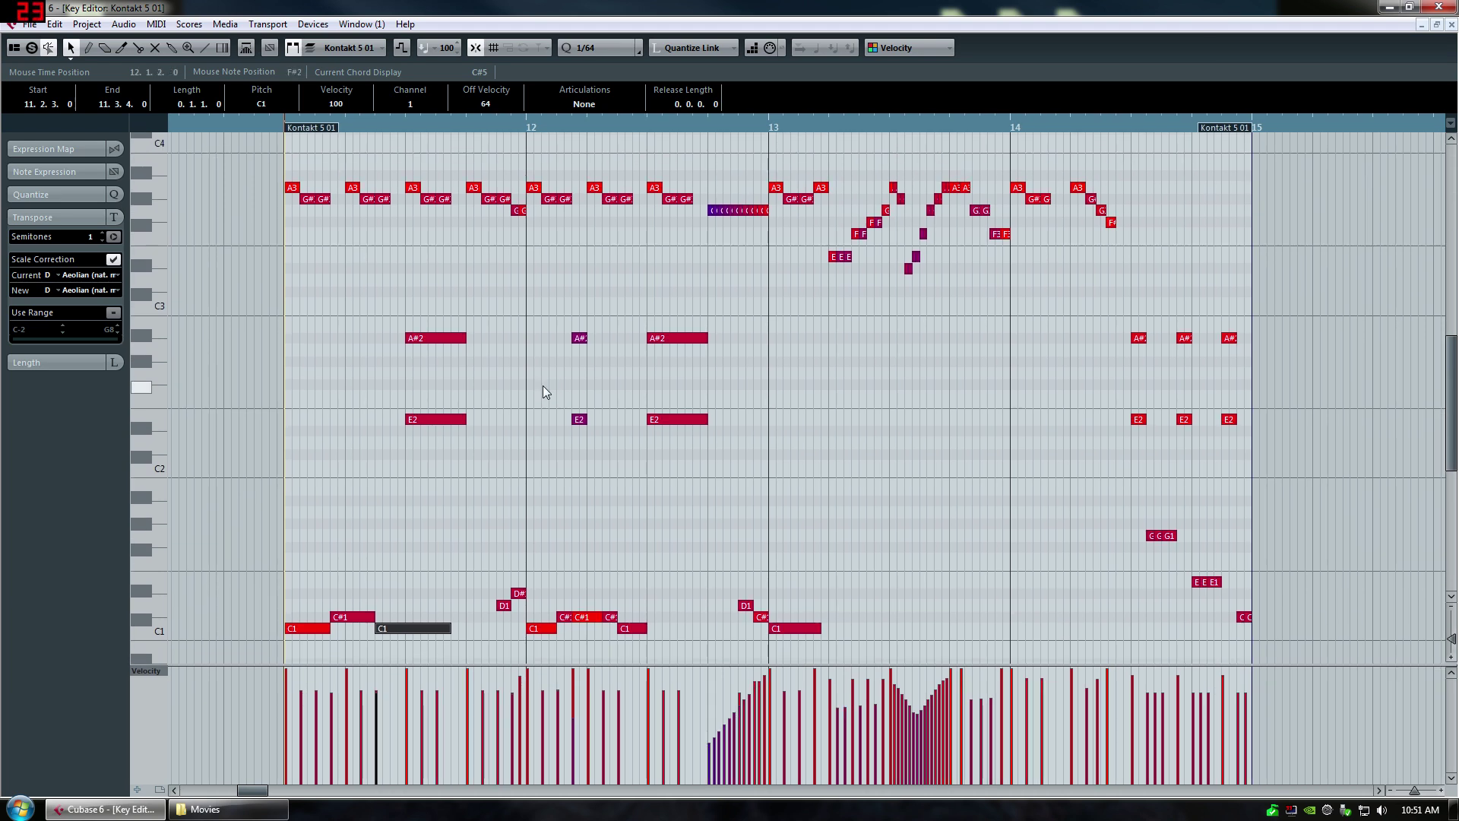
# Play the part from bar 11 through bar 14, following its notes and velocities
pyautogui.scroll(-1, 664, 435)
pyautogui.hscroll(1, 664, 434)
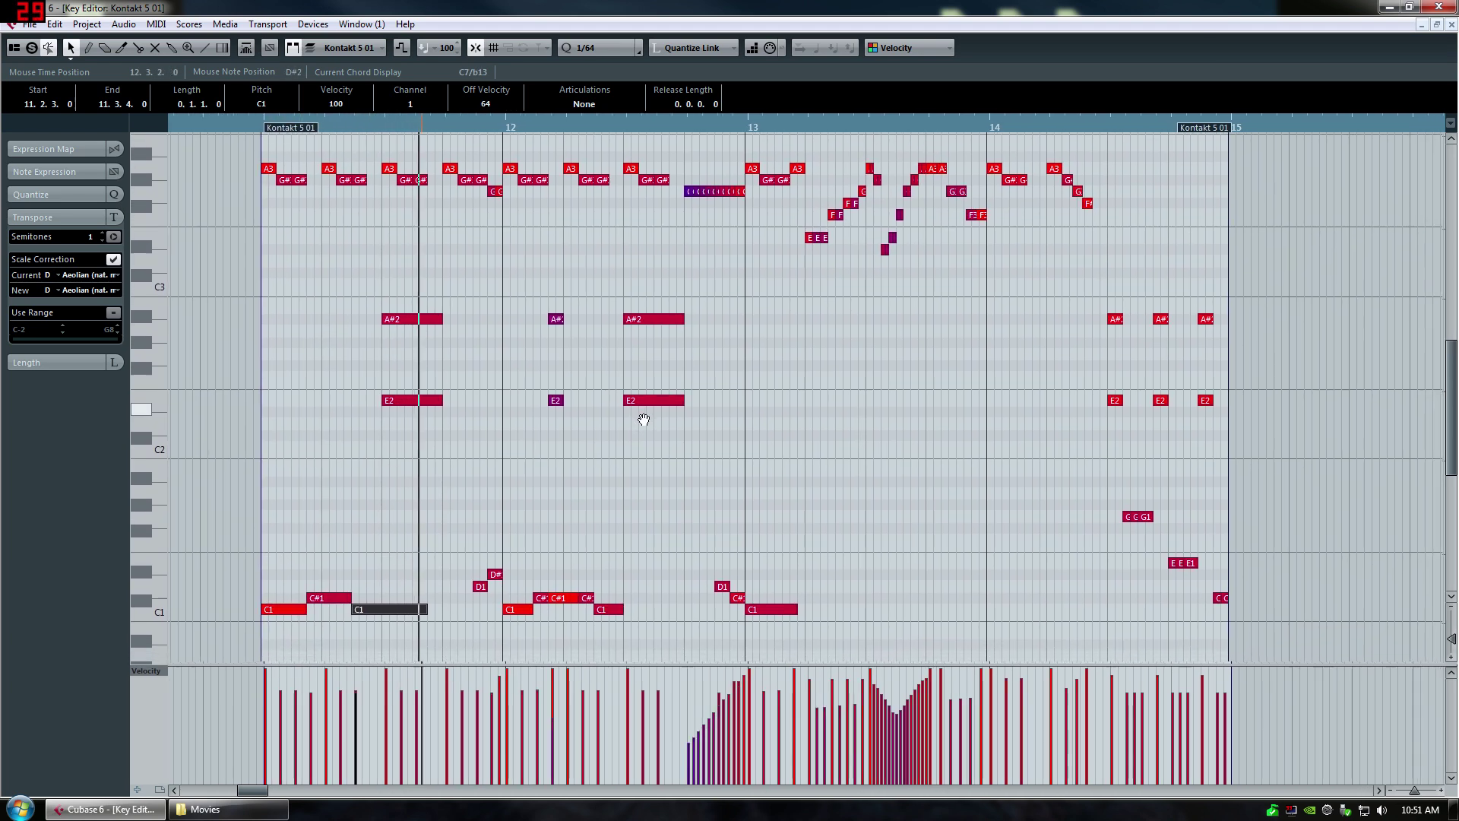
pyautogui.scroll(1, 718, 395)
pyautogui.hscroll(1, 718, 395)
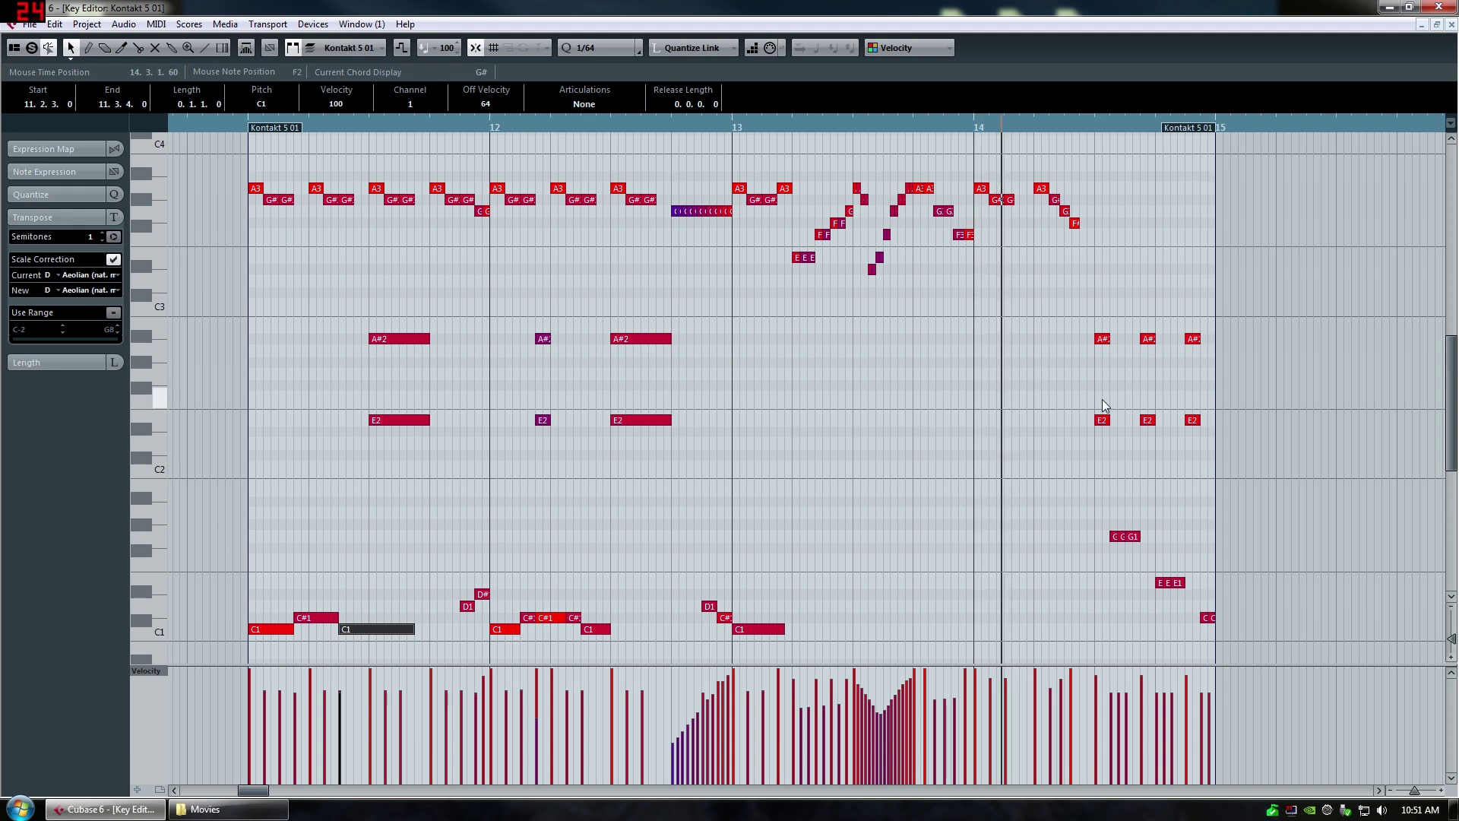
pyautogui.scroll(-1, 1200, 410)
pyautogui.hscroll(1, 1200, 410)
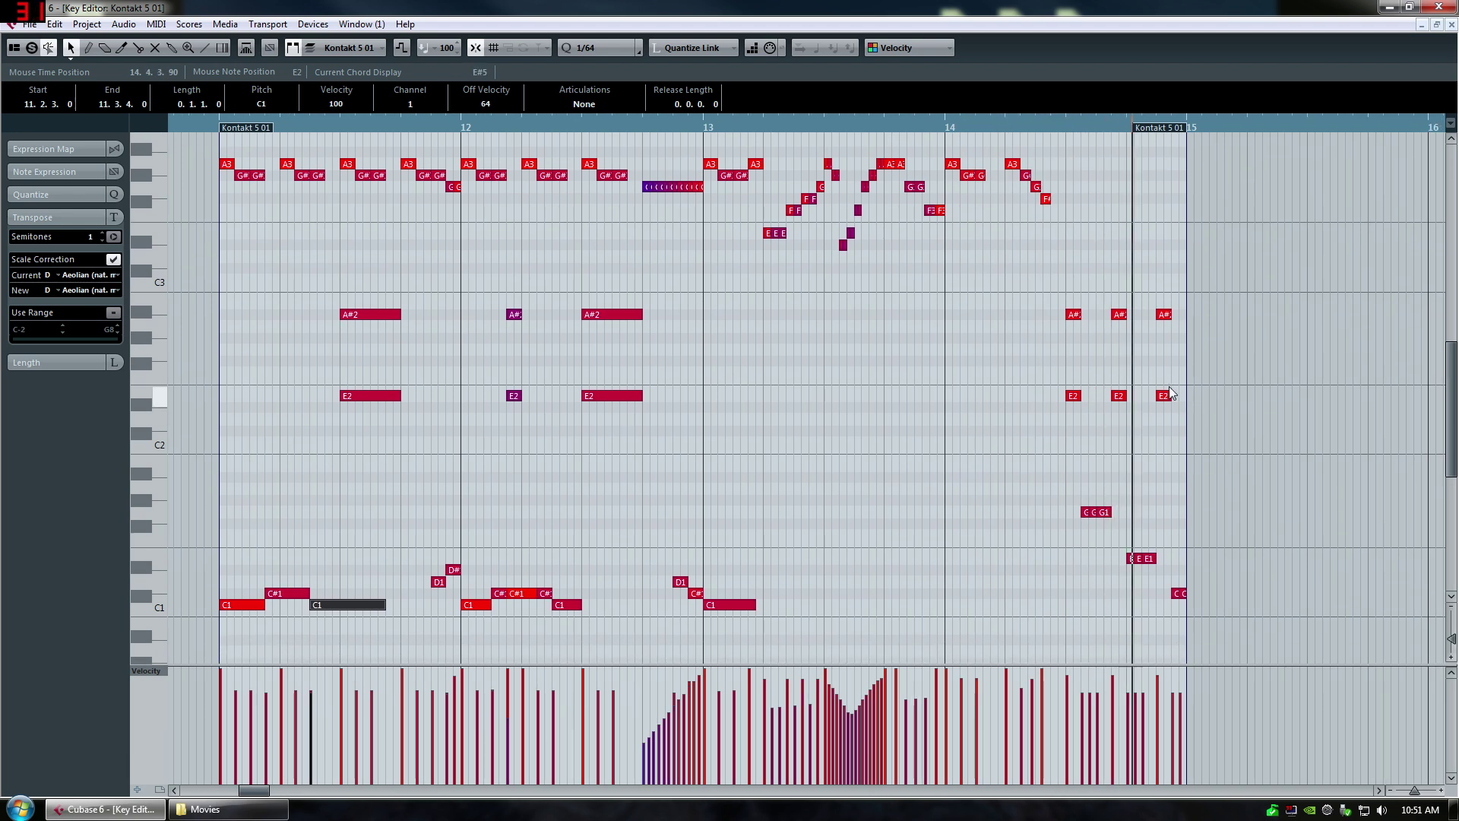
pyautogui.scroll(1, 817, 301)
pyautogui.hscroll(-2, 816, 301)
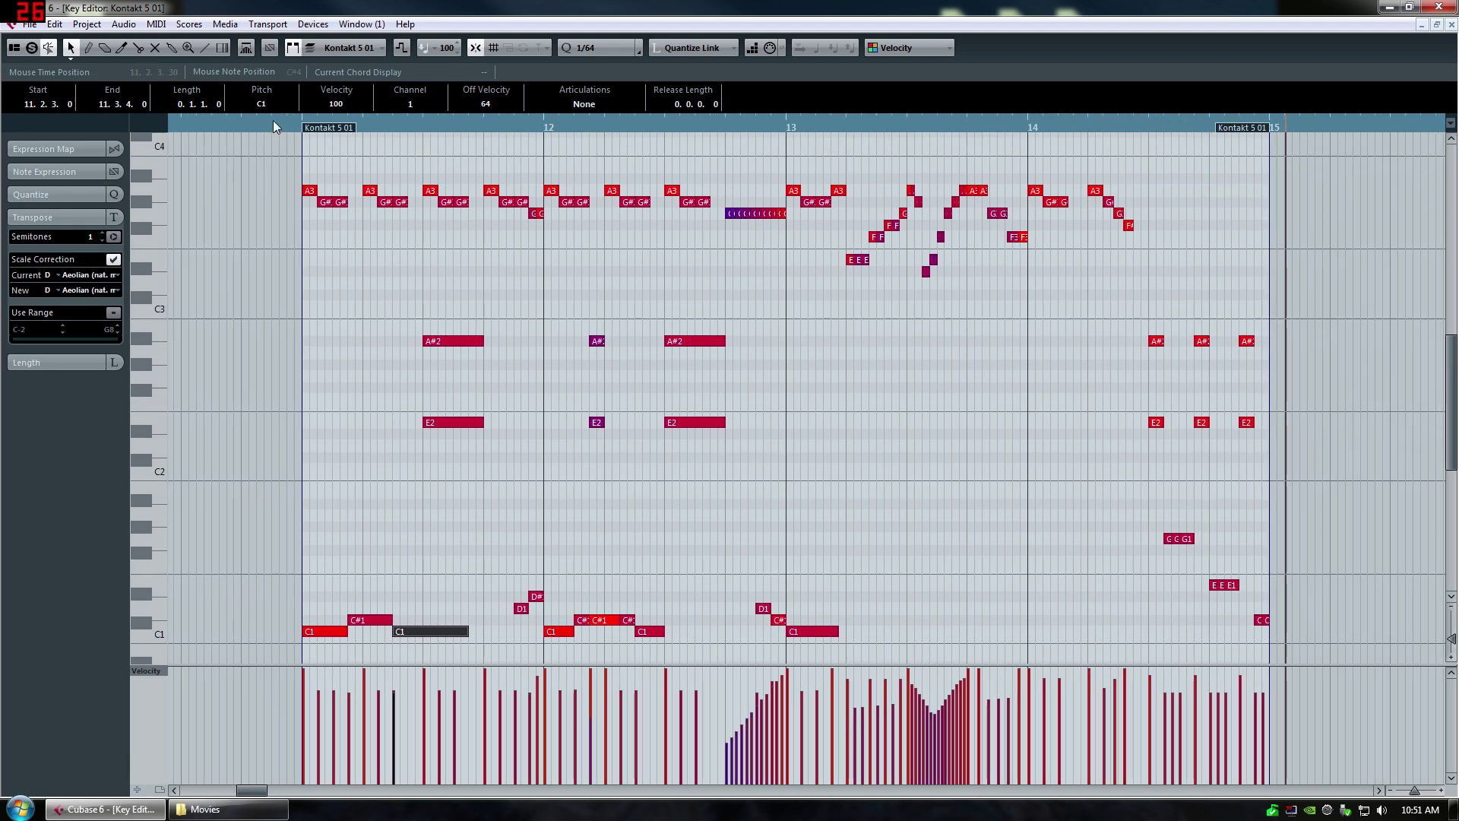
# Audition the low C1 notes in the first half of bar 11
pyautogui.scroll(-2, 471, 334)
pyautogui.hscroll(-1, 471, 335)
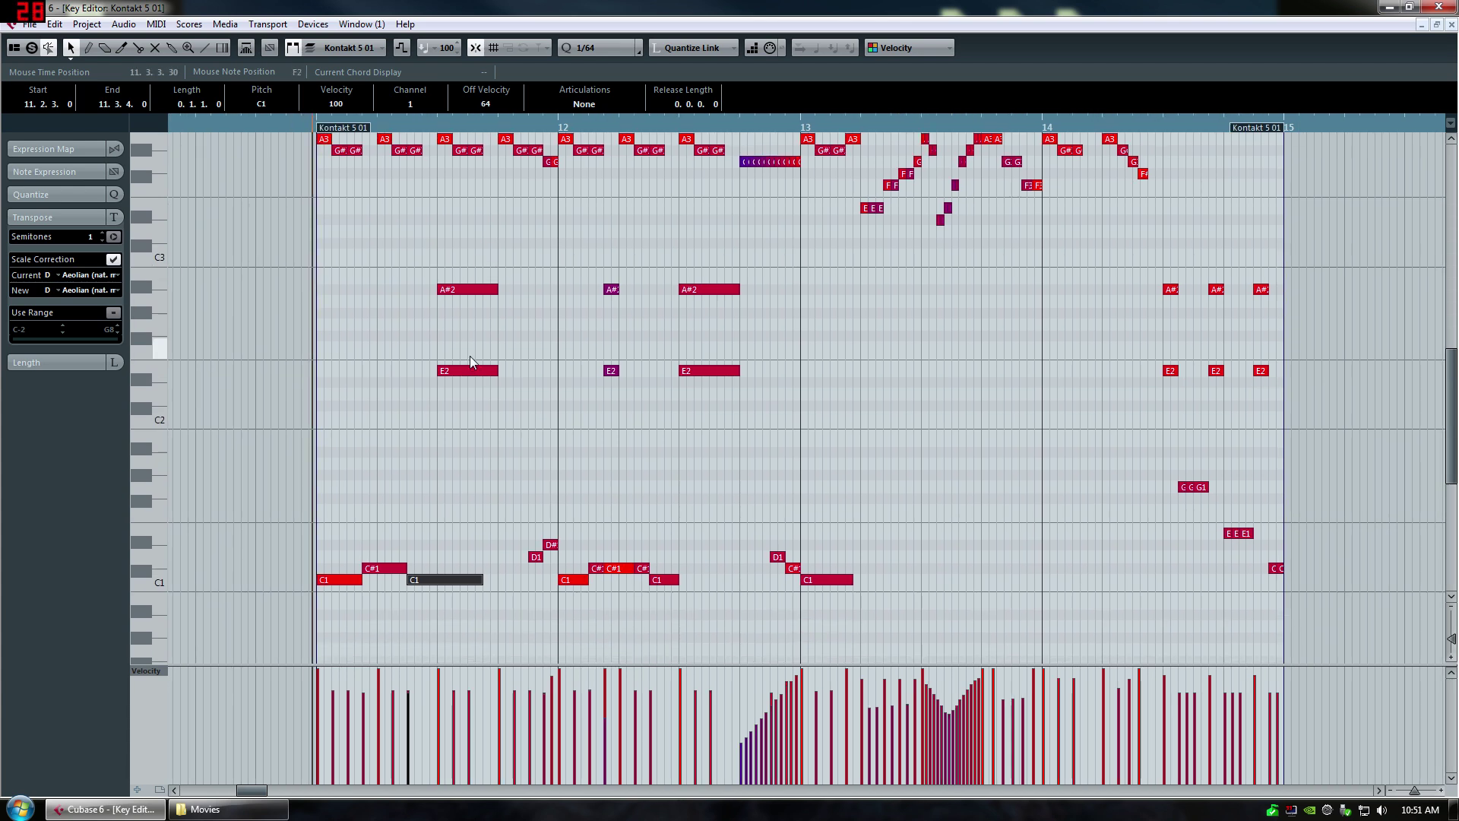
pyautogui.click(344, 582)
pyautogui.click(405, 581)
pyautogui.click(430, 579)
# Audition the E2 and A#2 notes at beat 3 of bar 11, leaving no note selected
pyautogui.scroll(1, 495, 346)
pyautogui.hscroll(-1, 496, 346)
pyautogui.moveTo(473, 330)
pyautogui.mouseDown()
pyautogui.moveTo(472, 408)
pyautogui.moveTo(470, 324)
pyautogui.mouseUp()
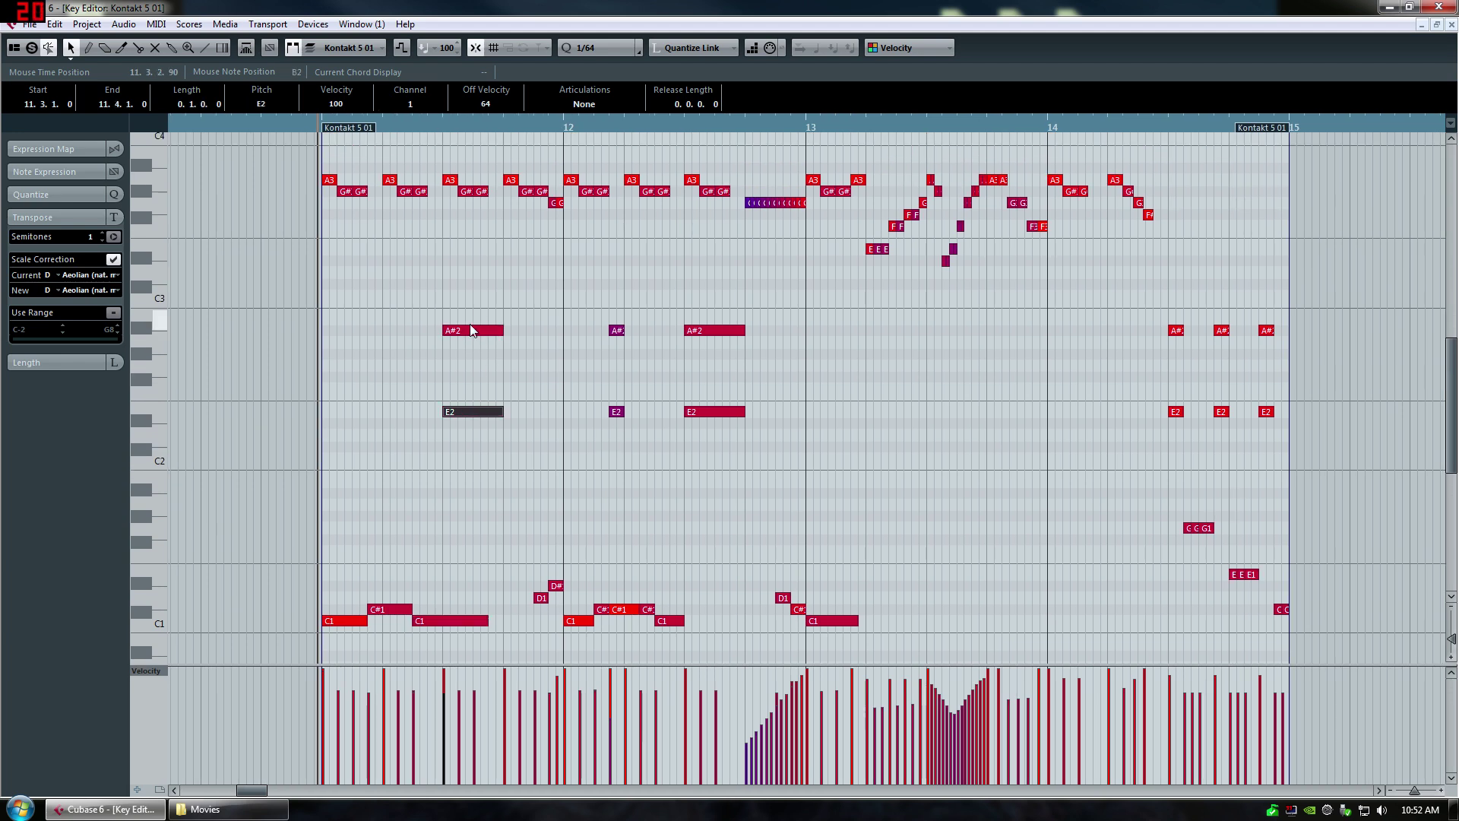
pyautogui.click(472, 330)
pyautogui.click(484, 413)
pyautogui.click(490, 307)
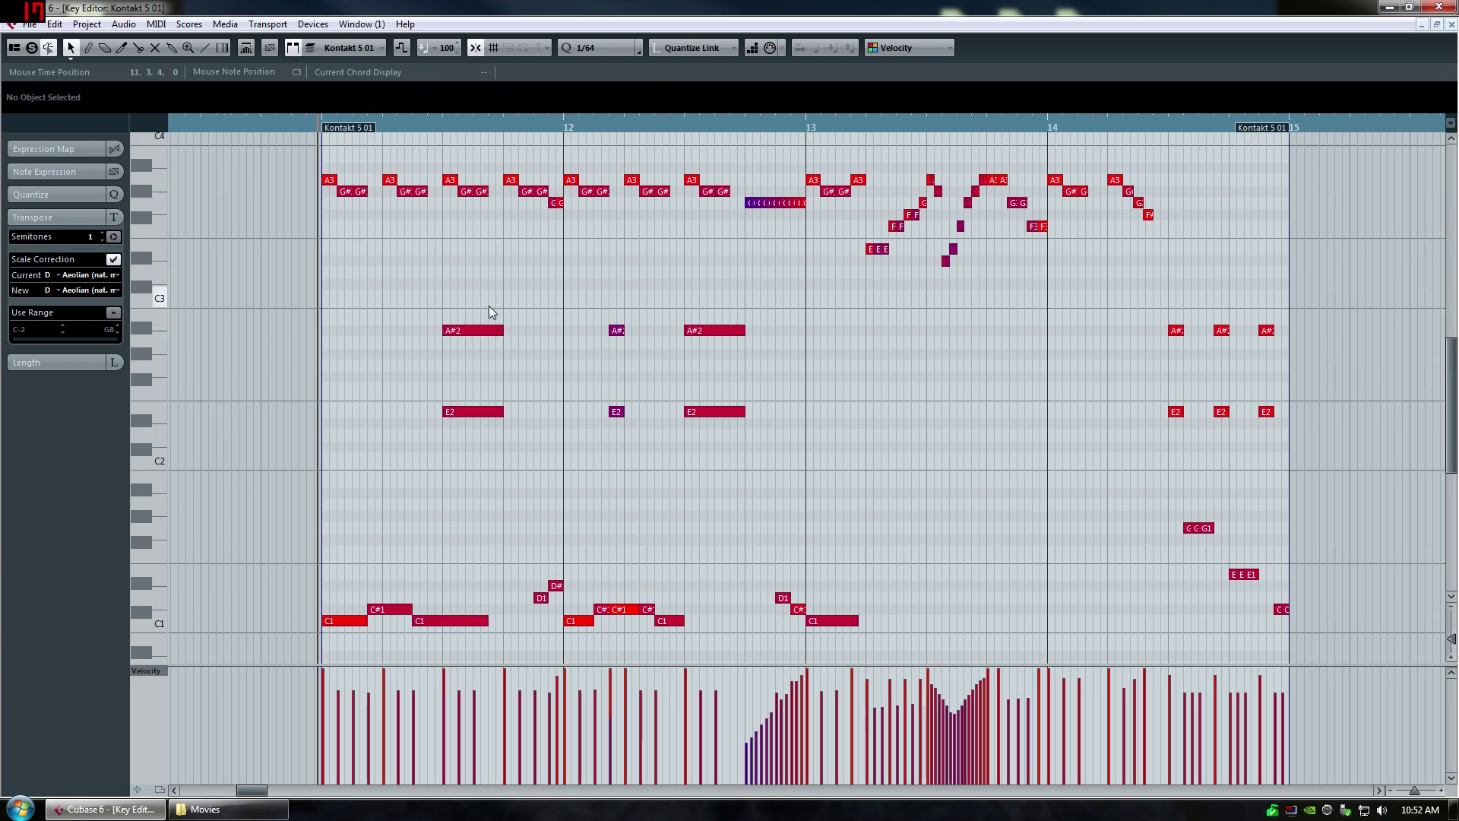
# Select the A#2 and E2 notes at beat 3 of bar 11, moving the cursor to that beat and back to the bar's start
pyautogui.rightClick(303, 125)
pyautogui.click(287, 173)
pyautogui.click(325, 127)
pyautogui.moveTo(480, 306); pyautogui.dragTo(439, 418)
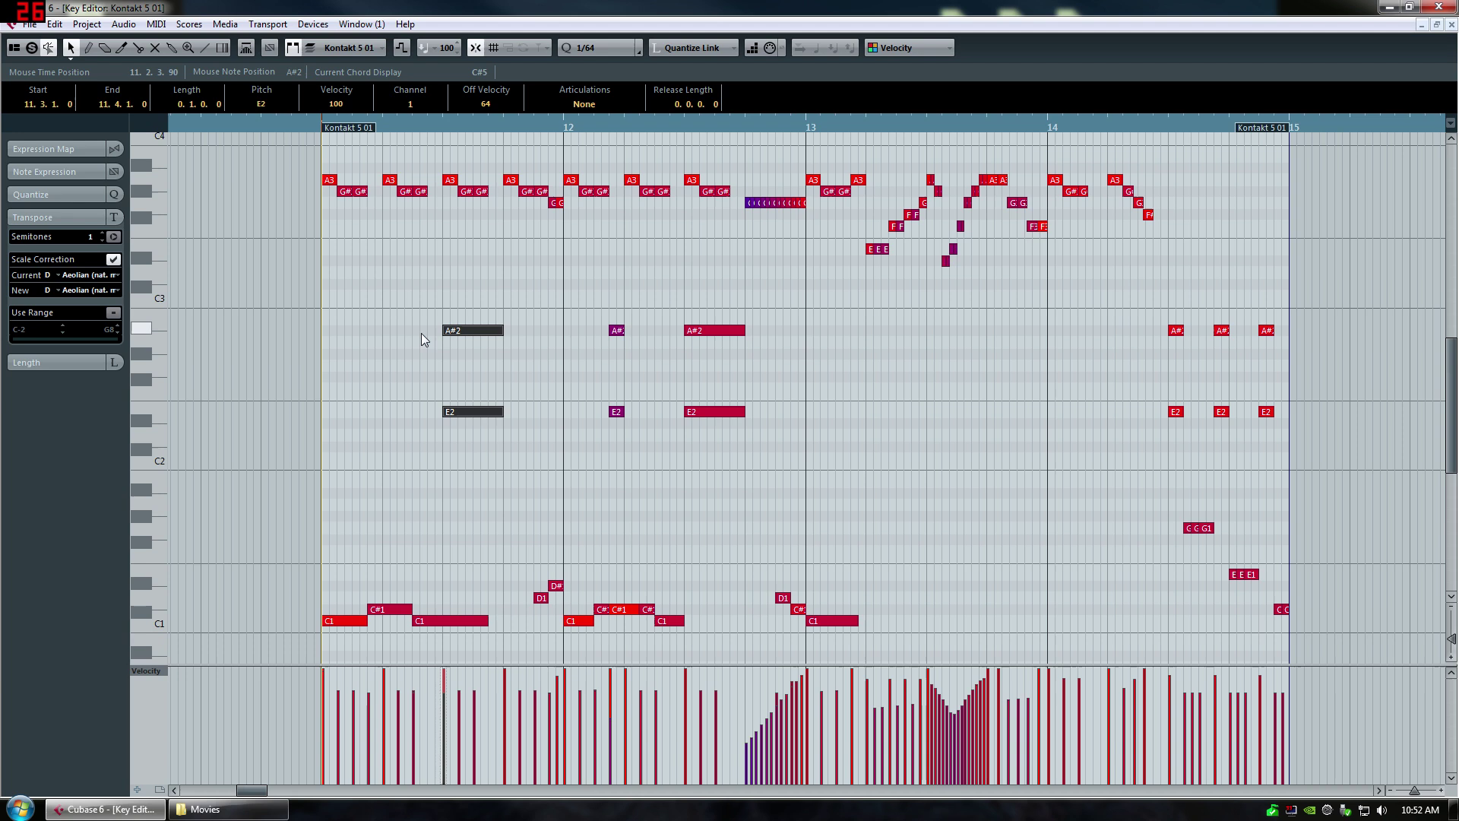
pyautogui.click(443, 128)
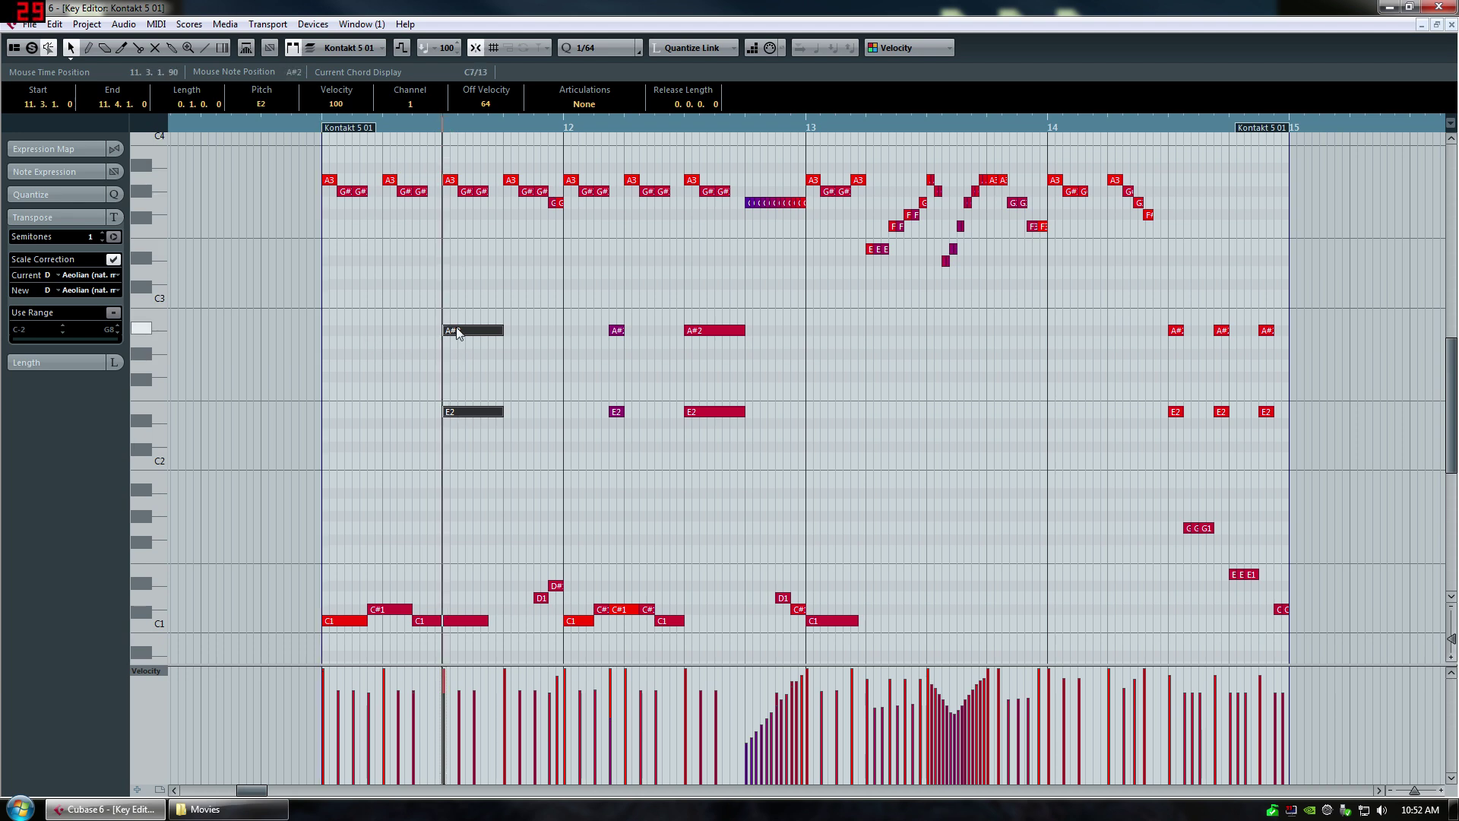
pyautogui.click(320, 129)
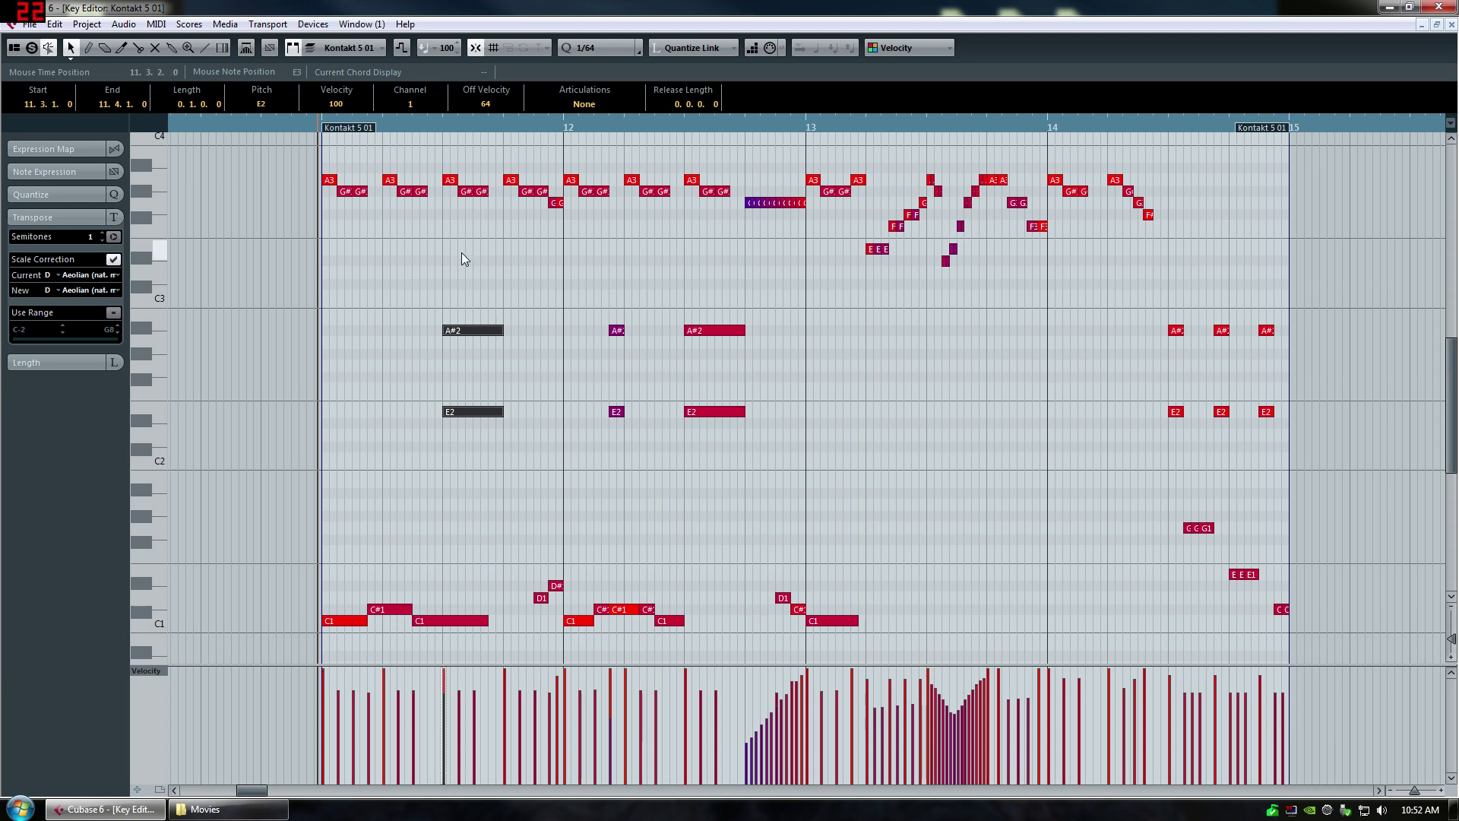
# Audition the A#2 and E2 notes of bar 11 separately once more and clear the selection
pyautogui.click(454, 286)
pyautogui.click(472, 334)
pyautogui.click(472, 413)
pyautogui.click(526, 376)
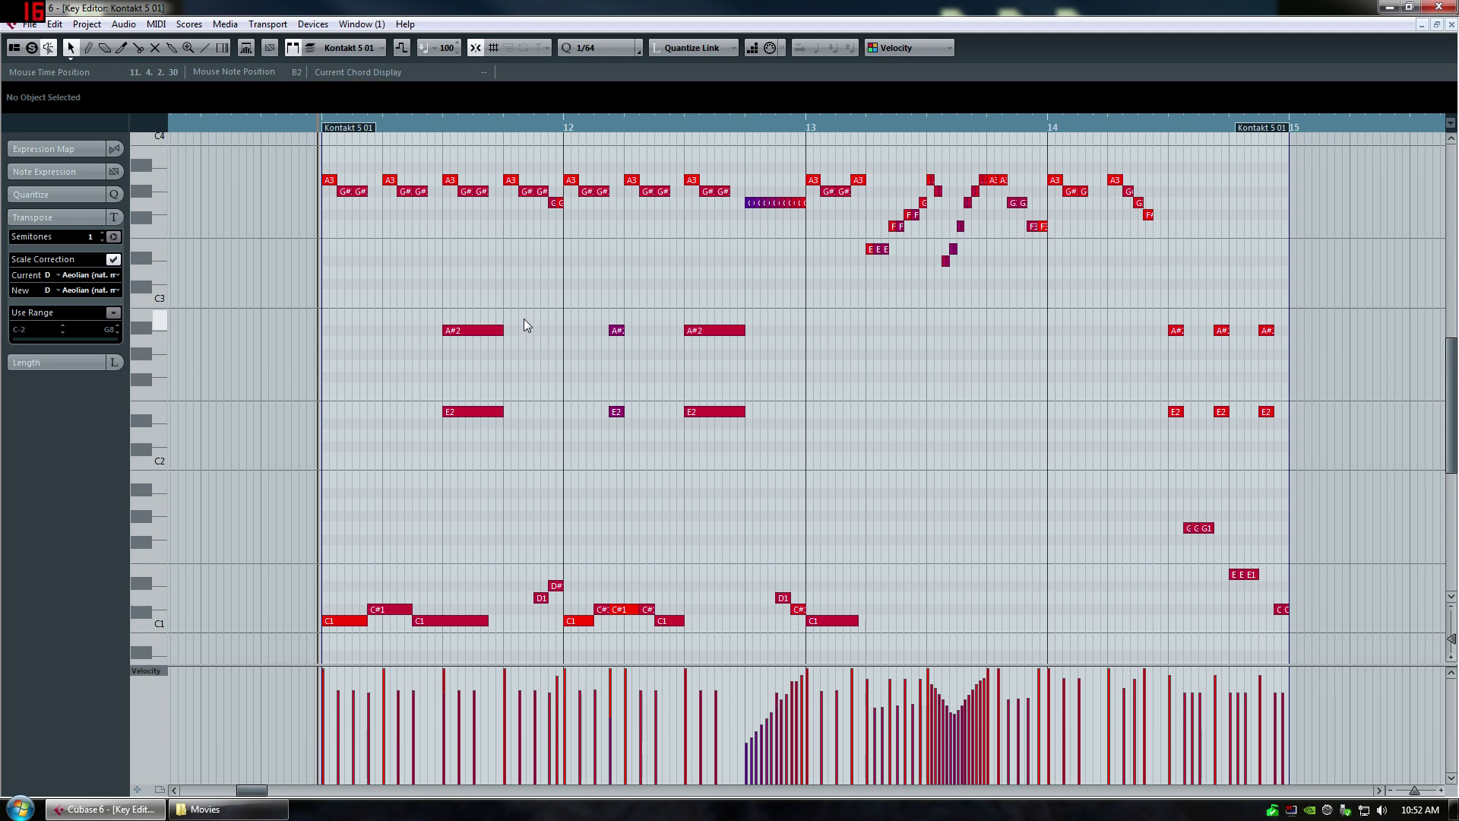
# Select each A#2 and E2 note pair in bars 11 and 12 in turn, and clear the selection
pyautogui.moveTo(437, 318); pyautogui.dragTo(509, 420)
pyautogui.moveTo(672, 319); pyautogui.dragTo(752, 419)
pyautogui.moveTo(601, 319); pyautogui.dragTo(631, 420)
pyautogui.moveTo(721, 336); pyautogui.dragTo(726, 439)
pyautogui.click(854, 453)
# Place the cursor at beat 4 of bar 12 and examine the G3 run there
pyautogui.hscroll(3, 593, 289)
pyautogui.hscroll(-3, 594, 286)
pyautogui.scroll(1, 594, 286)
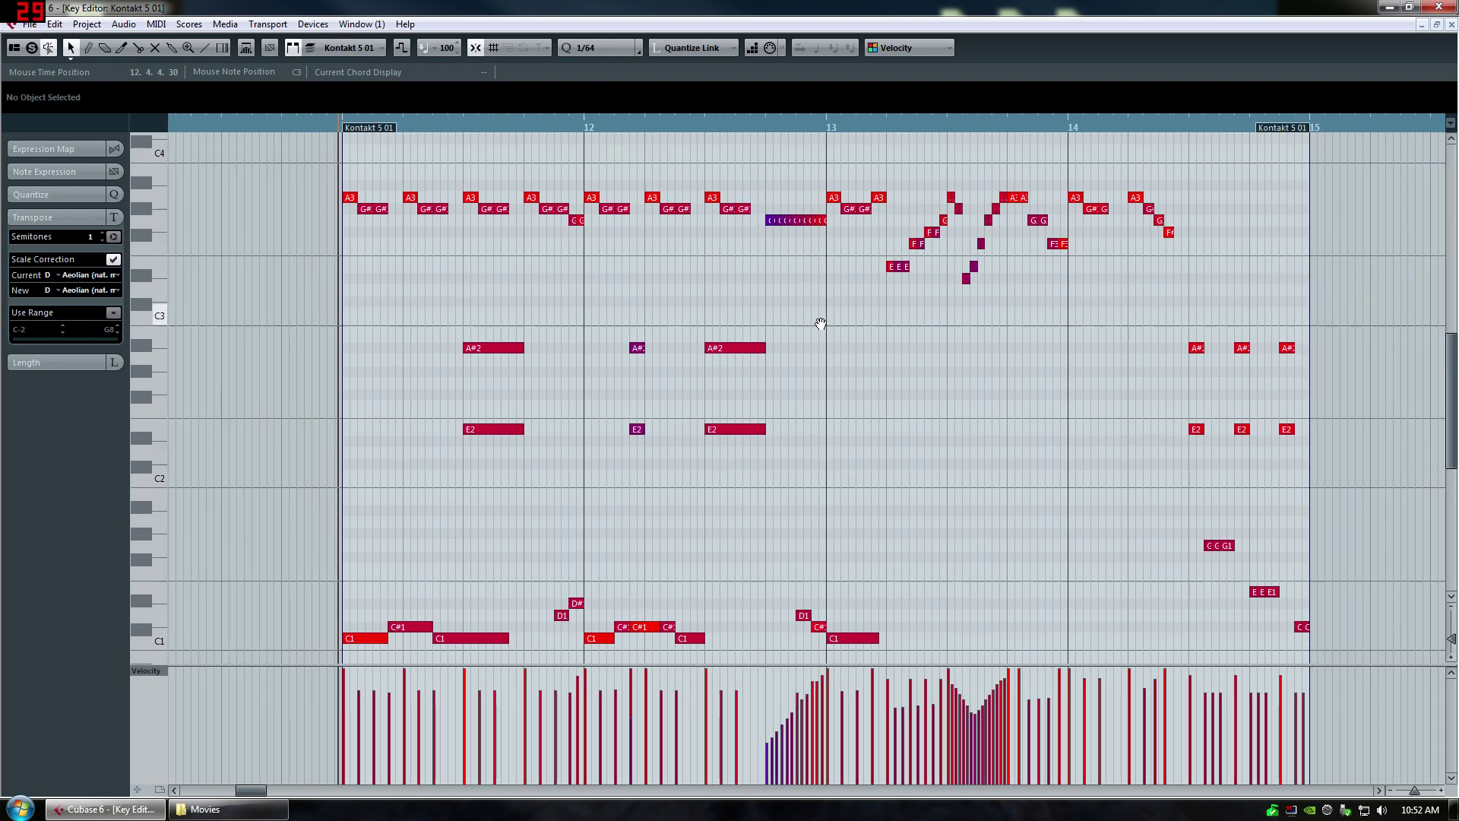
pyautogui.click(764, 120)
pyautogui.press('h')
pyautogui.press('h')
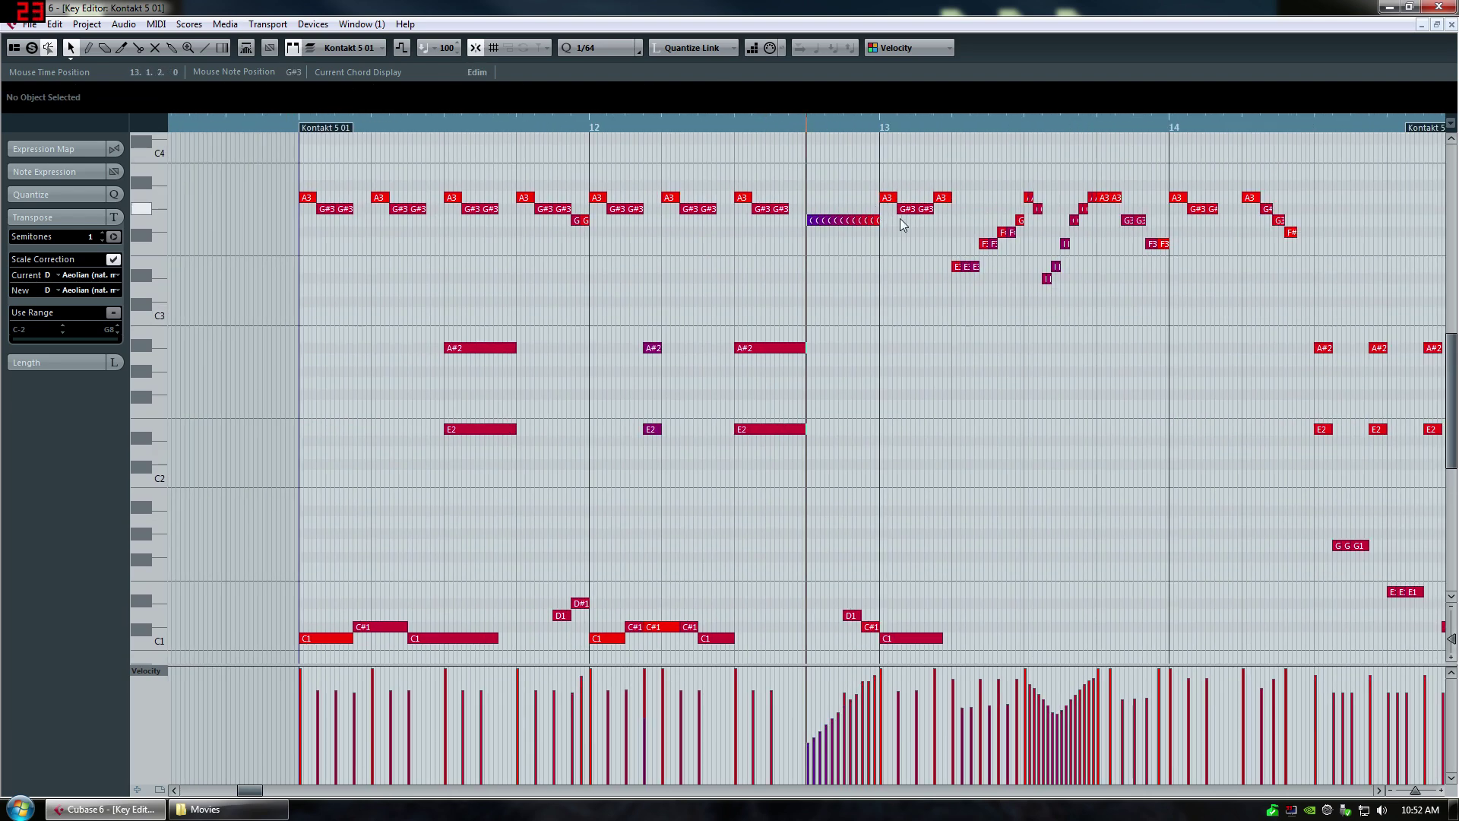
pyautogui.press('g')
pyautogui.press('g')
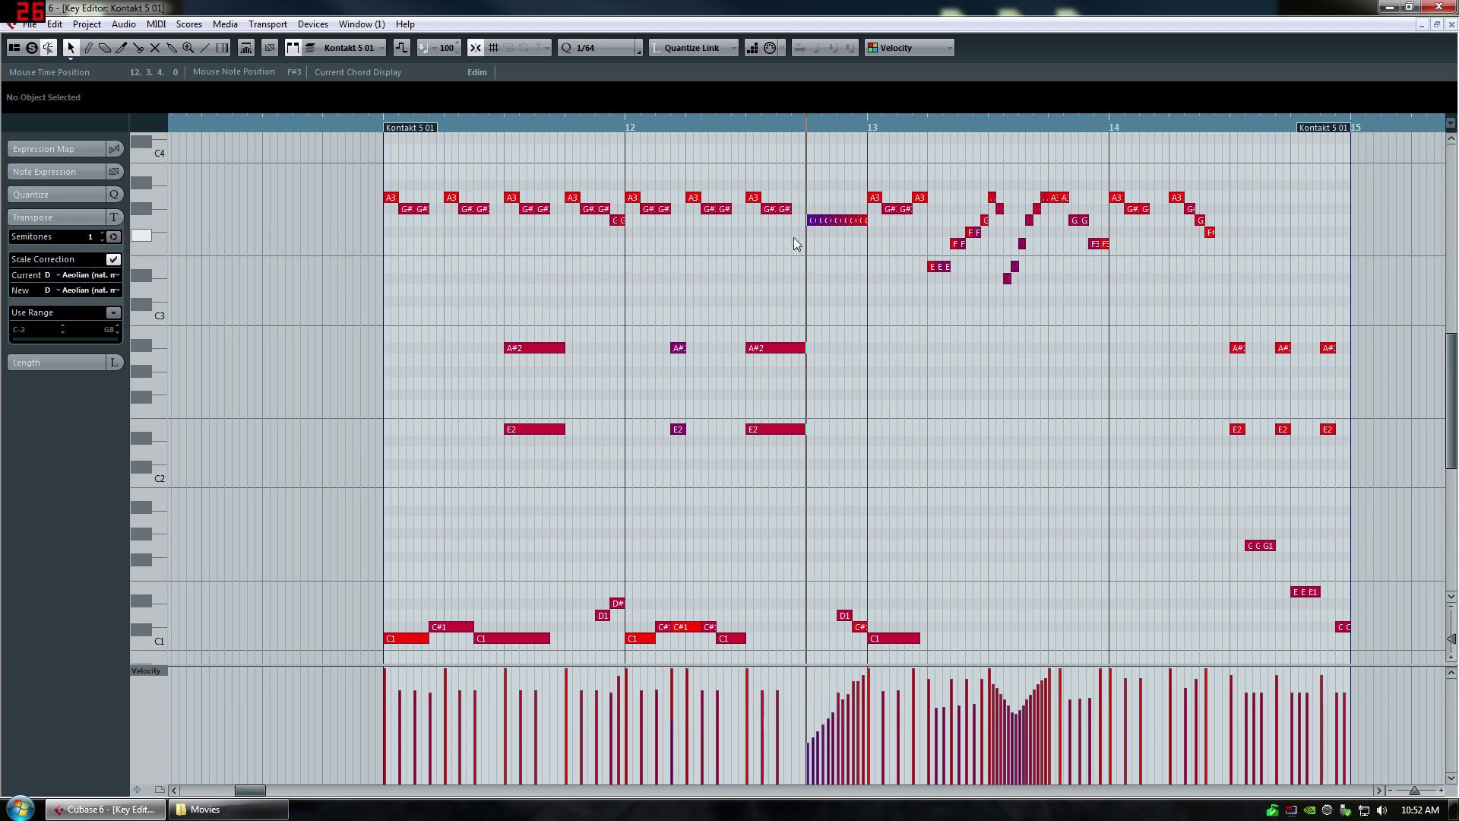
# Place the cursor at the start of bar 13 and return it to the start of bar 11 for playback
pyautogui.hscroll(2, 791, 248)
pyautogui.scroll(1, 818, 153)
pyautogui.click(798, 126)
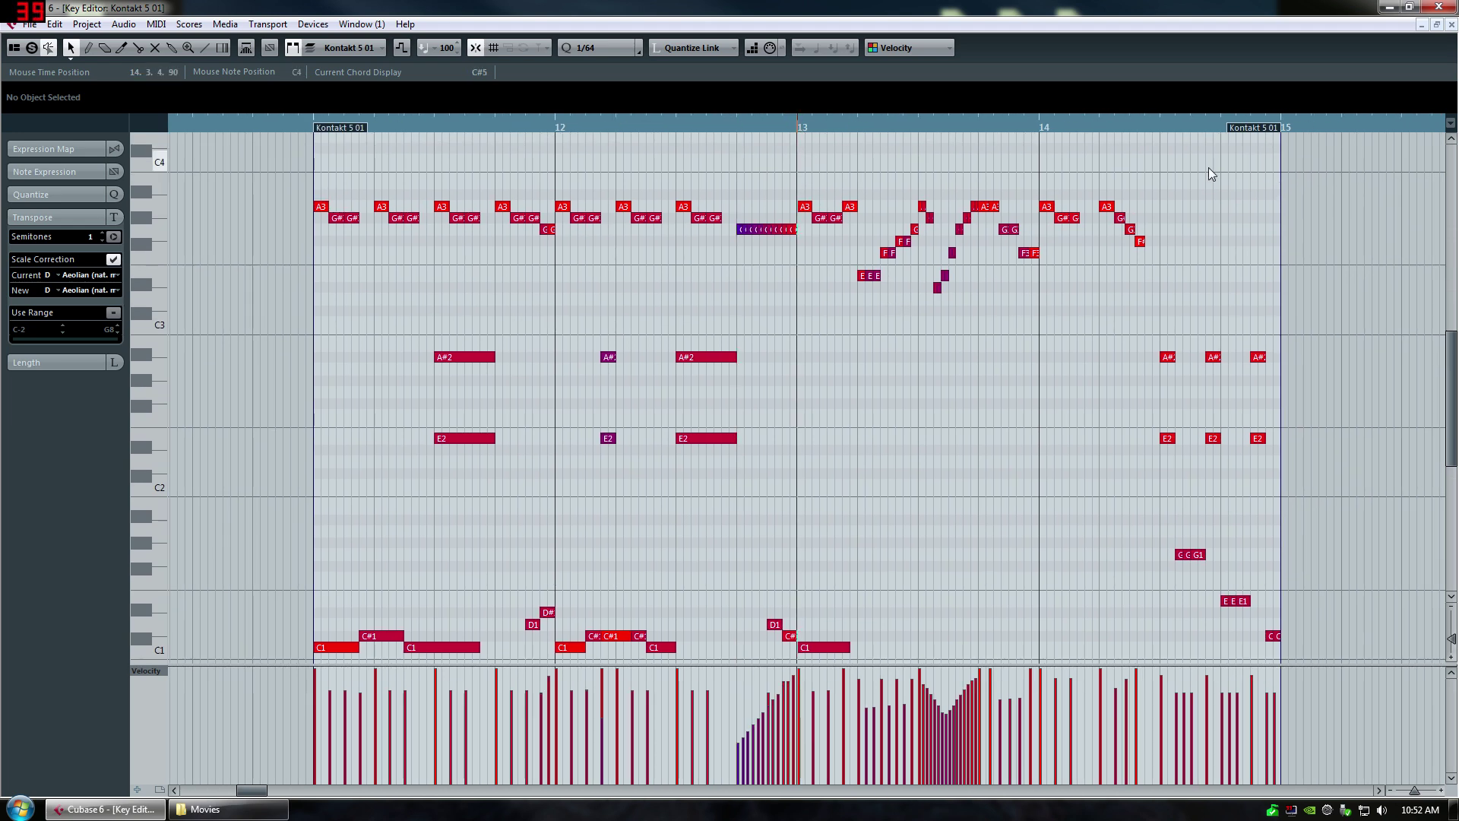
pyautogui.click(311, 118)
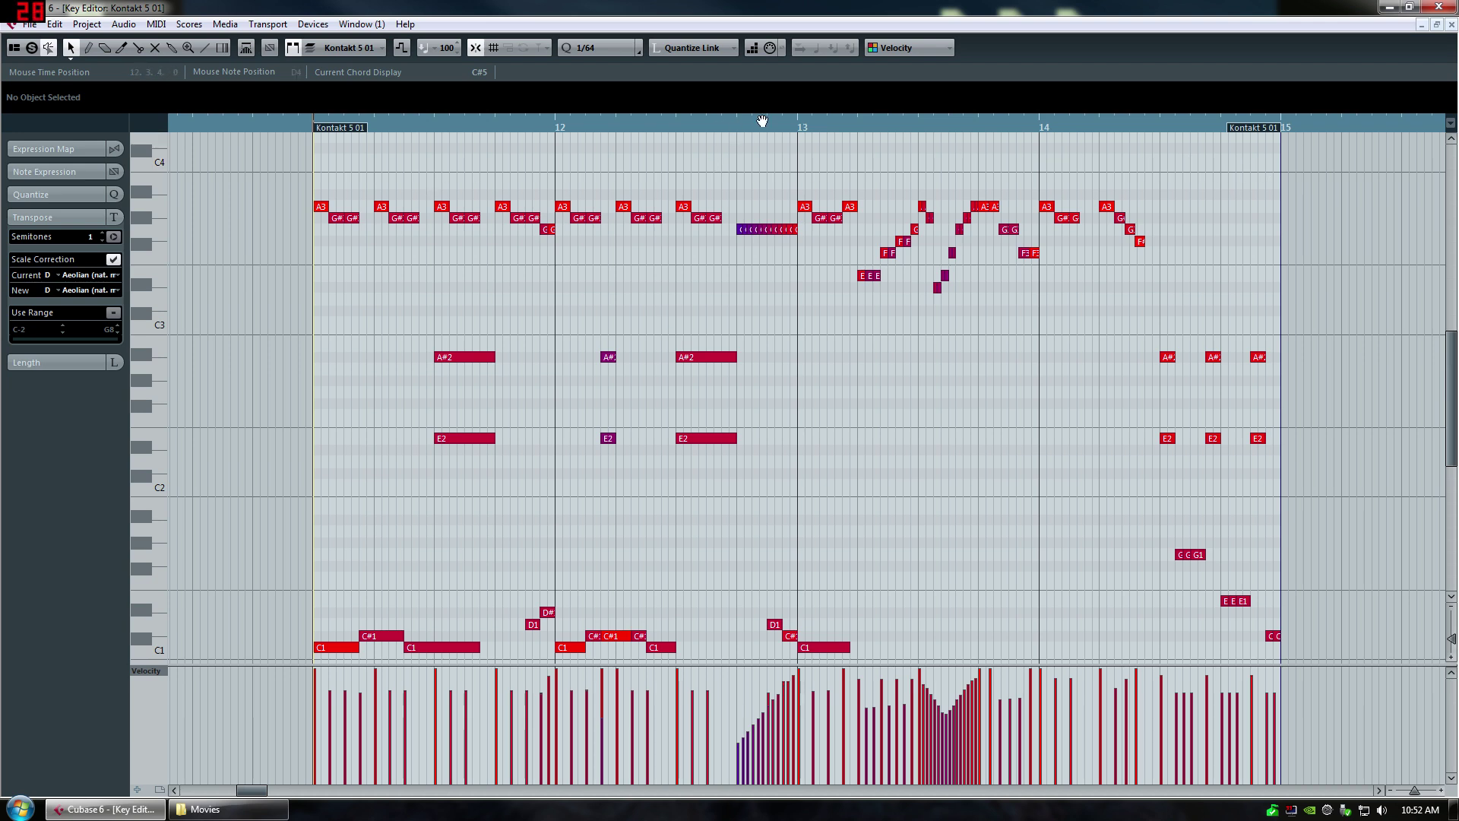
# Put the cursor back at beat 4 of bar 12 and view the G3 run and its rising velocities close up
pyautogui.press('h')
pyautogui.press('h')
pyautogui.press('h')
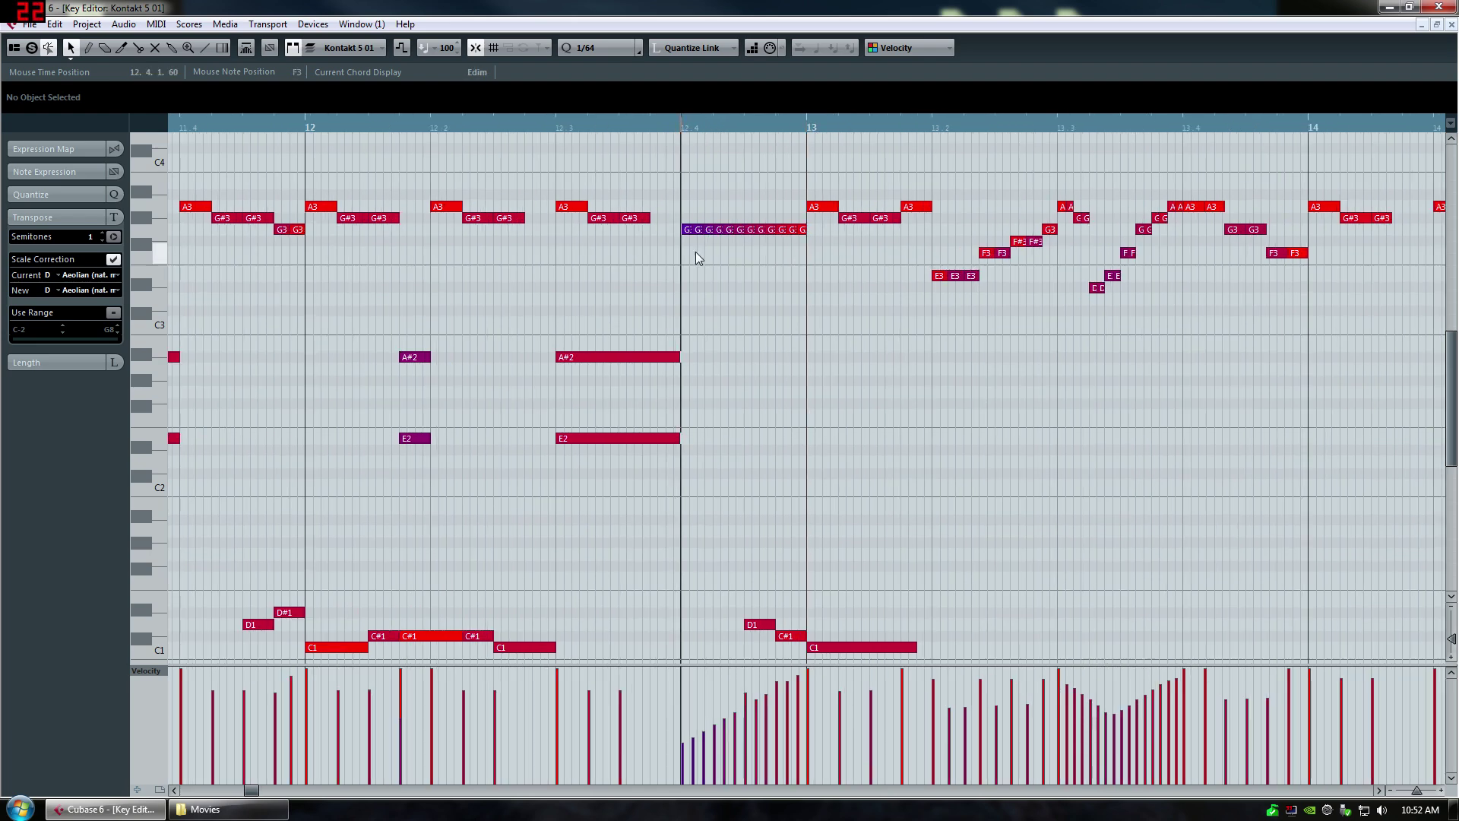
pyautogui.press('g')
pyautogui.press('g')
pyautogui.press('g')
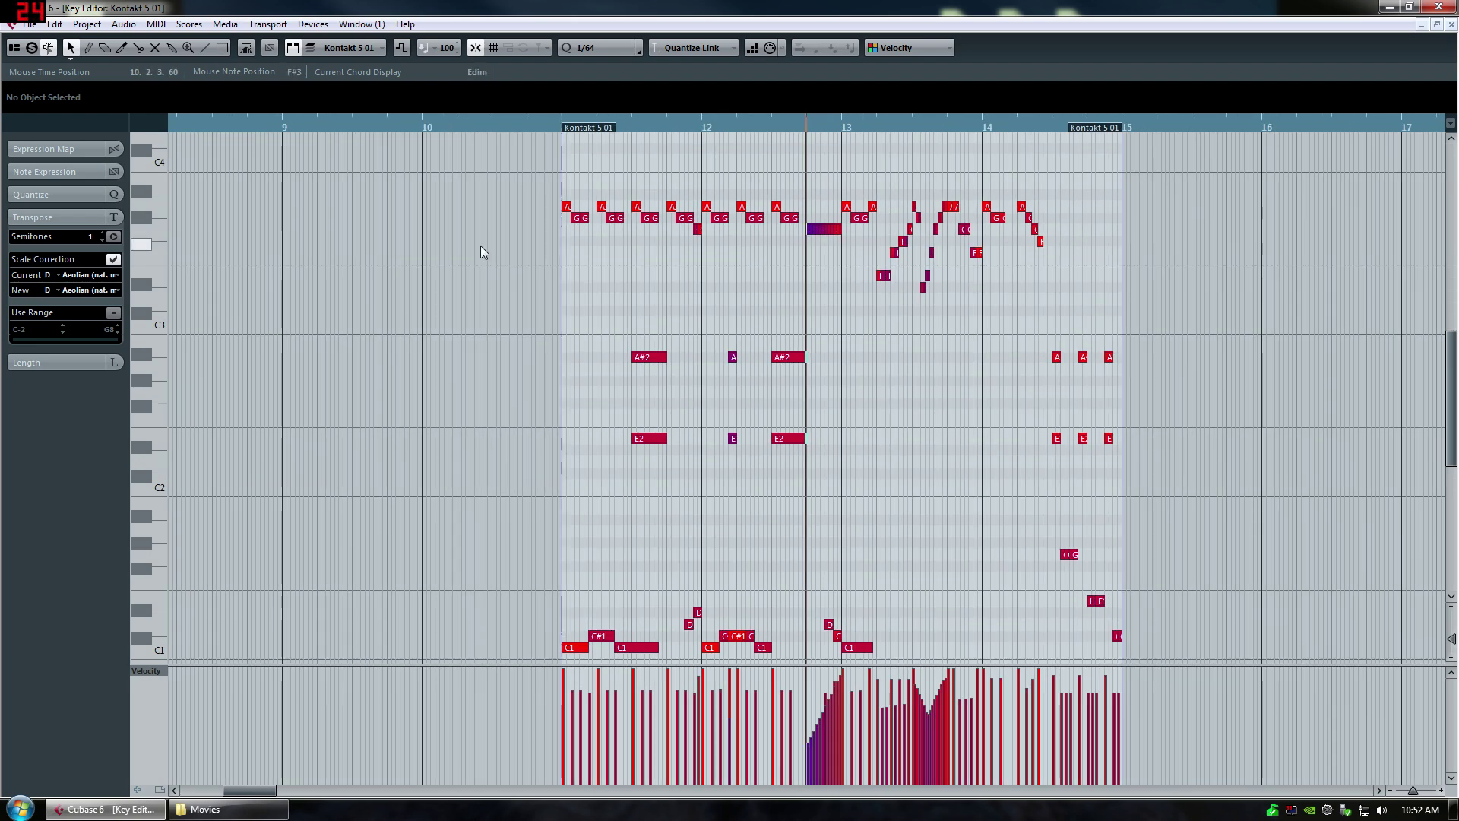
pyautogui.press('h')
pyautogui.press('h')
pyautogui.press('h')
pyautogui.press('h')
pyautogui.press('h')
pyautogui.press('h')
pyautogui.press('h')
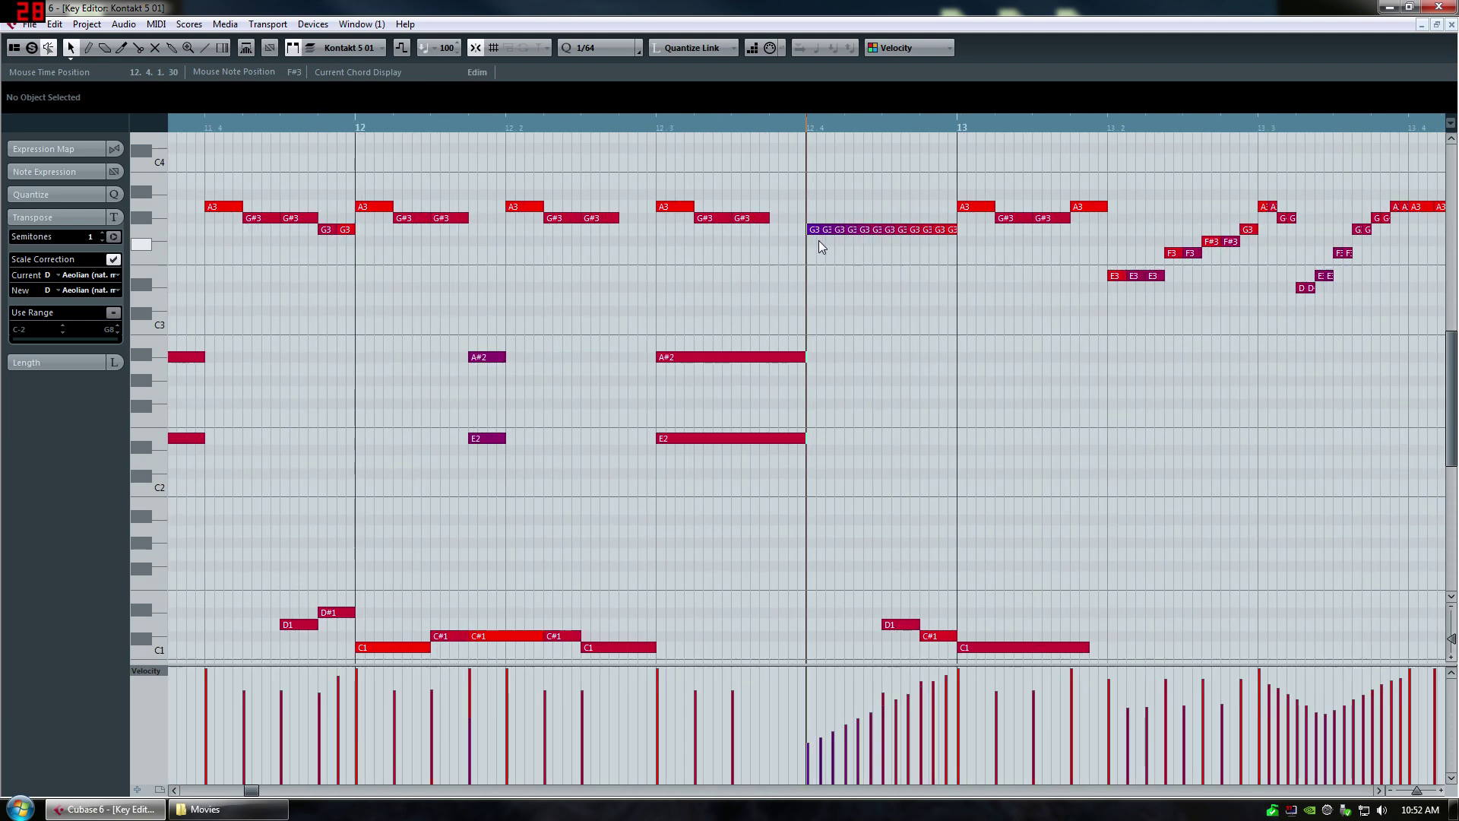
# Play the G3 run from beat 4 of bar 12 into bar 13
pyautogui.click(949, 229)
pyautogui.click(930, 281)
pyautogui.press('space')
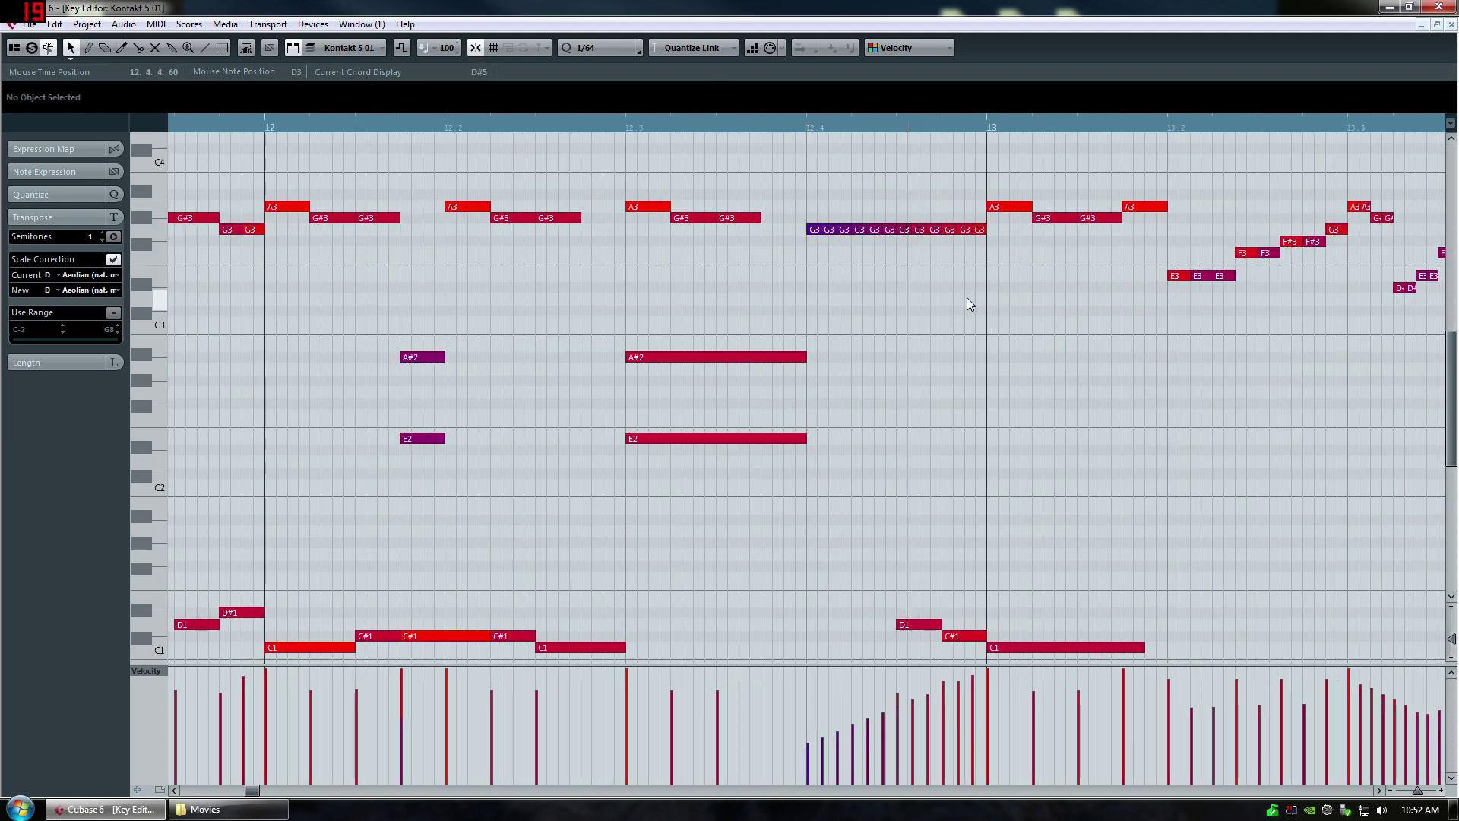
pyautogui.scroll(-2, 988, 346)
pyautogui.hscroll(2, 919, 319)
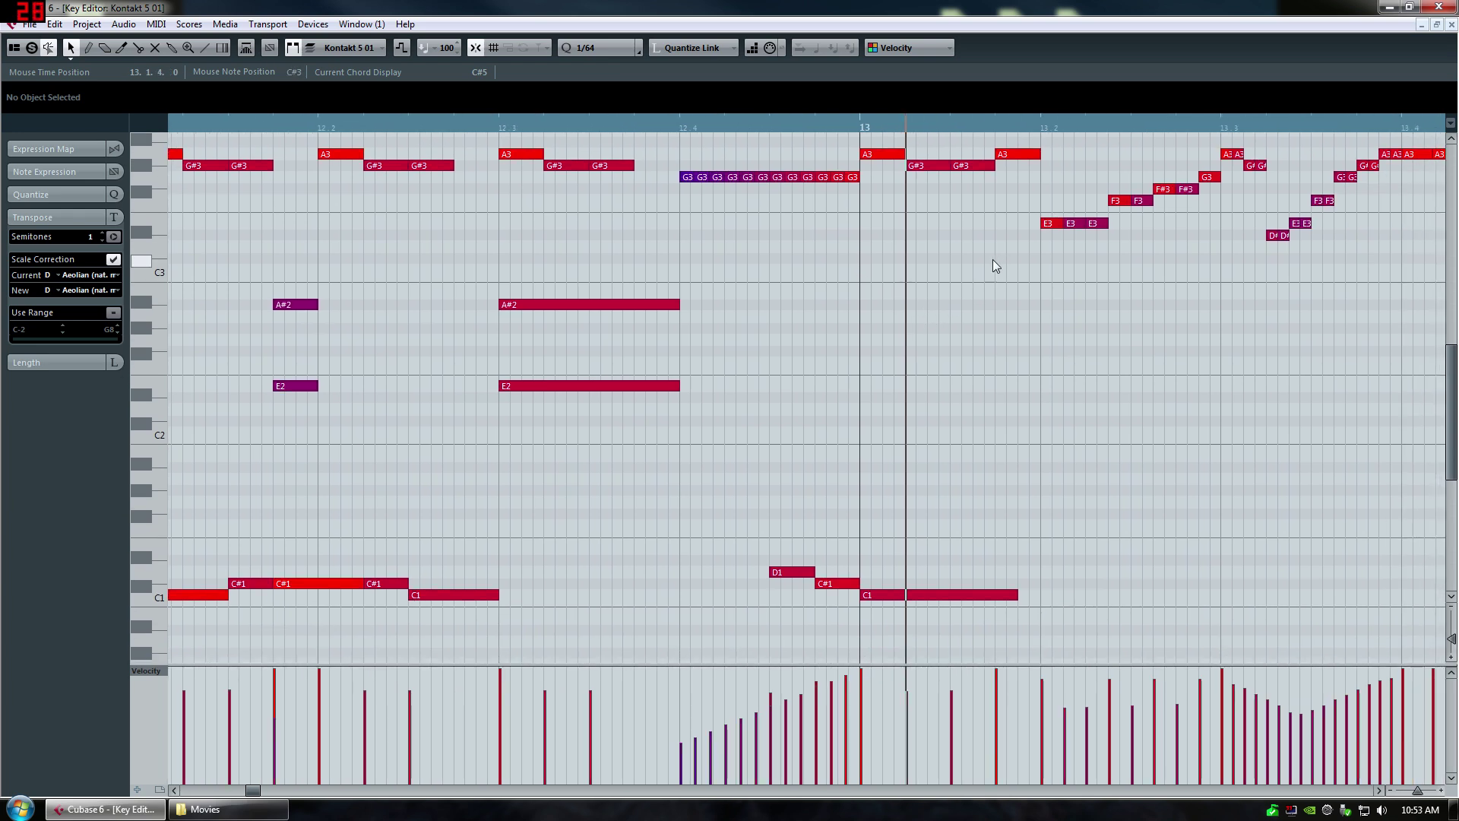
pyautogui.hscroll(1, 950, 255)
pyautogui.scroll(1, 760, 456)
# Set the quantize preset to 1/32 Triplet and place the cursor at beat 4 of bar 12
pyautogui.click(766, 126)
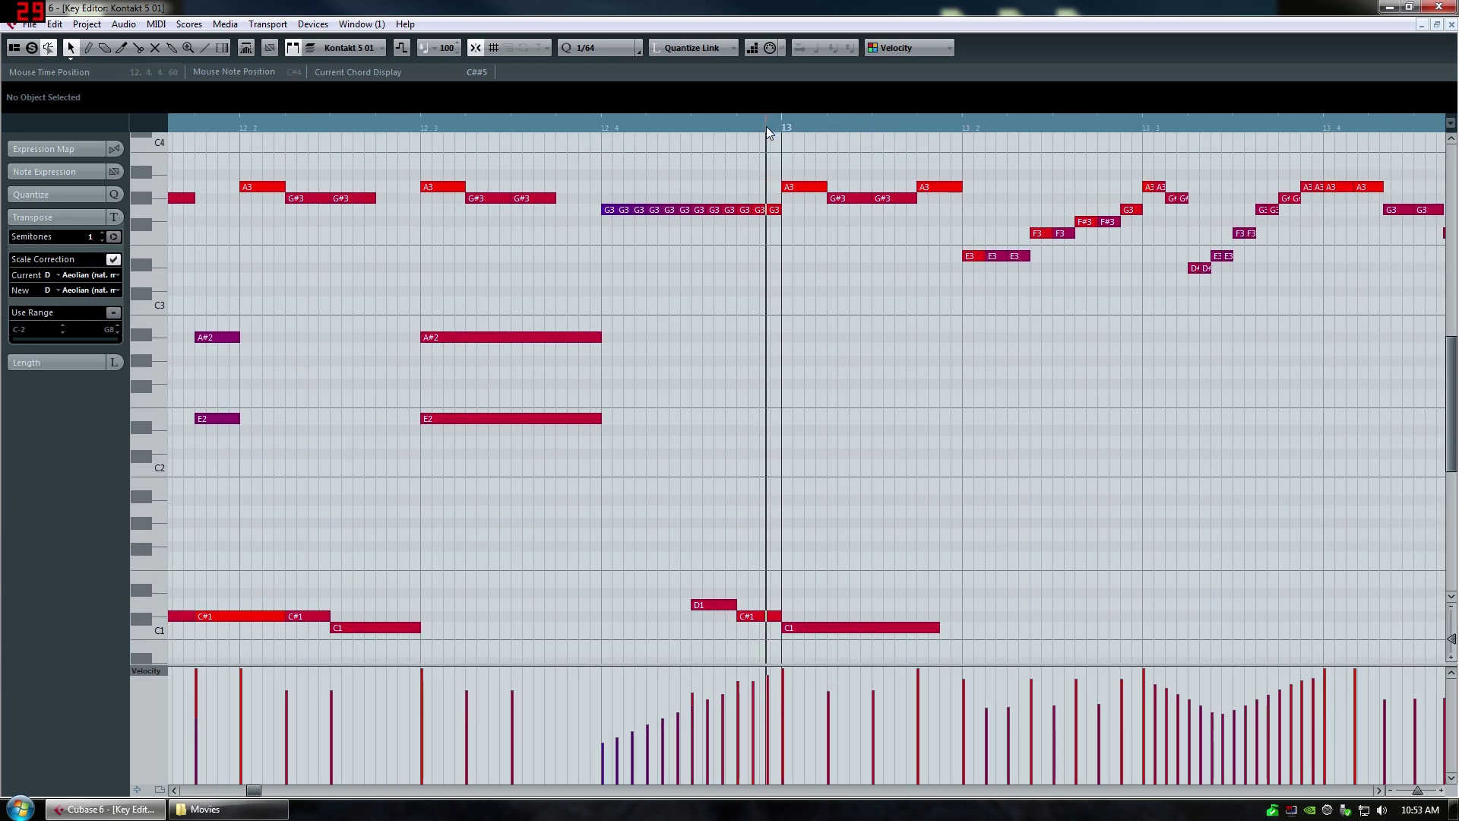
pyautogui.click(600, 47)
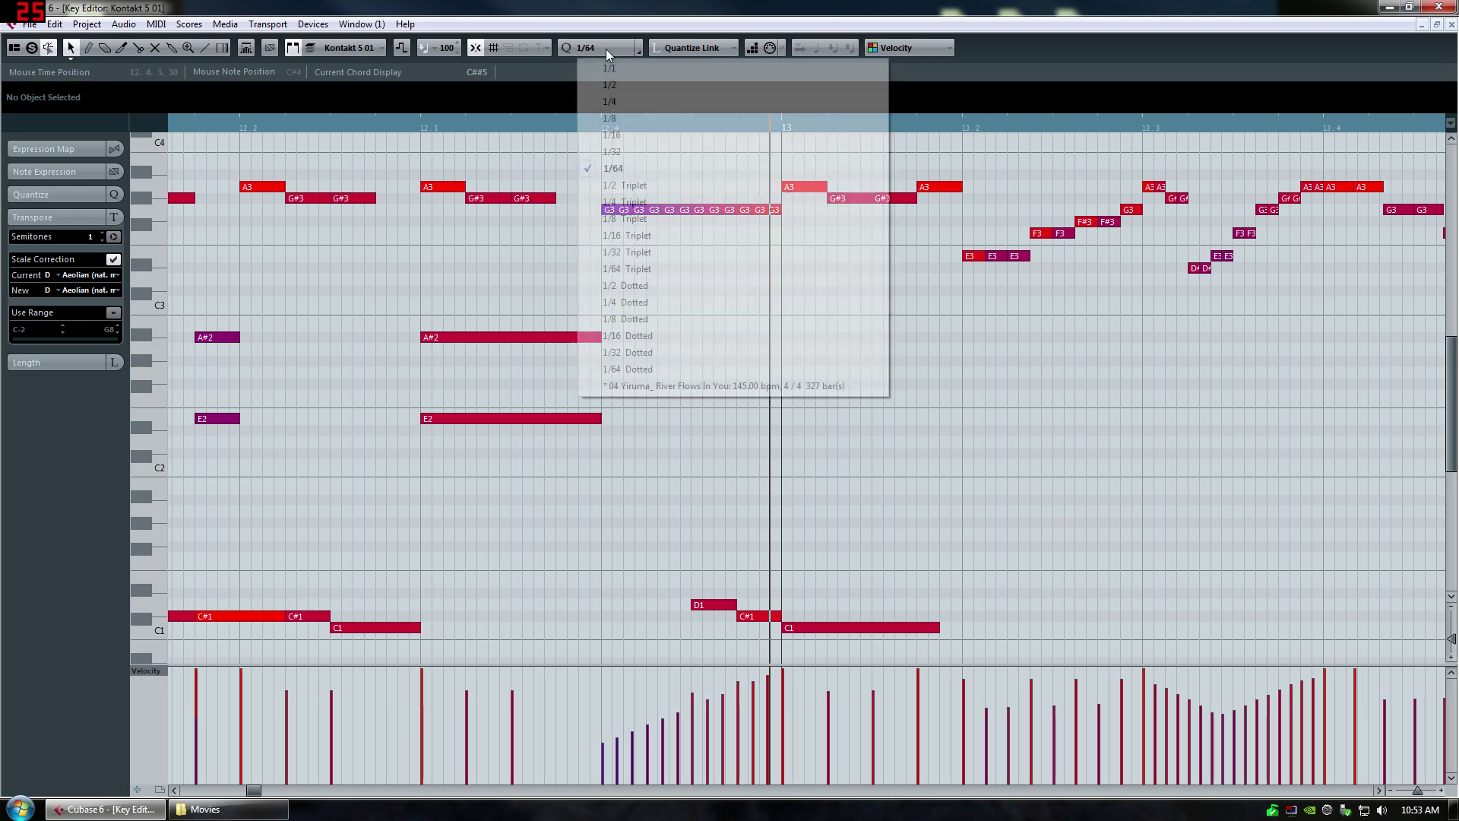
pyautogui.click(663, 258)
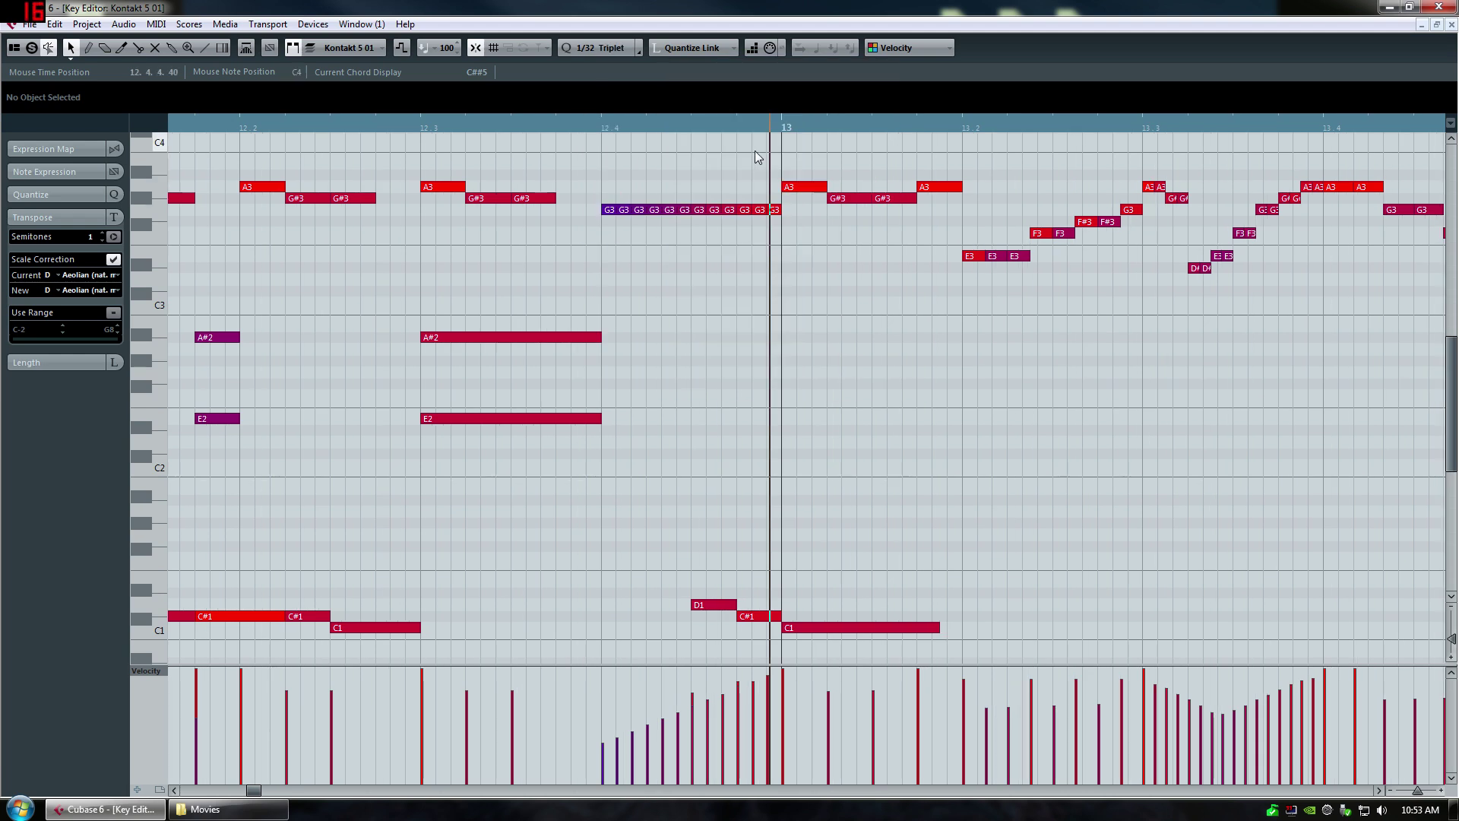
pyautogui.click(603, 121)
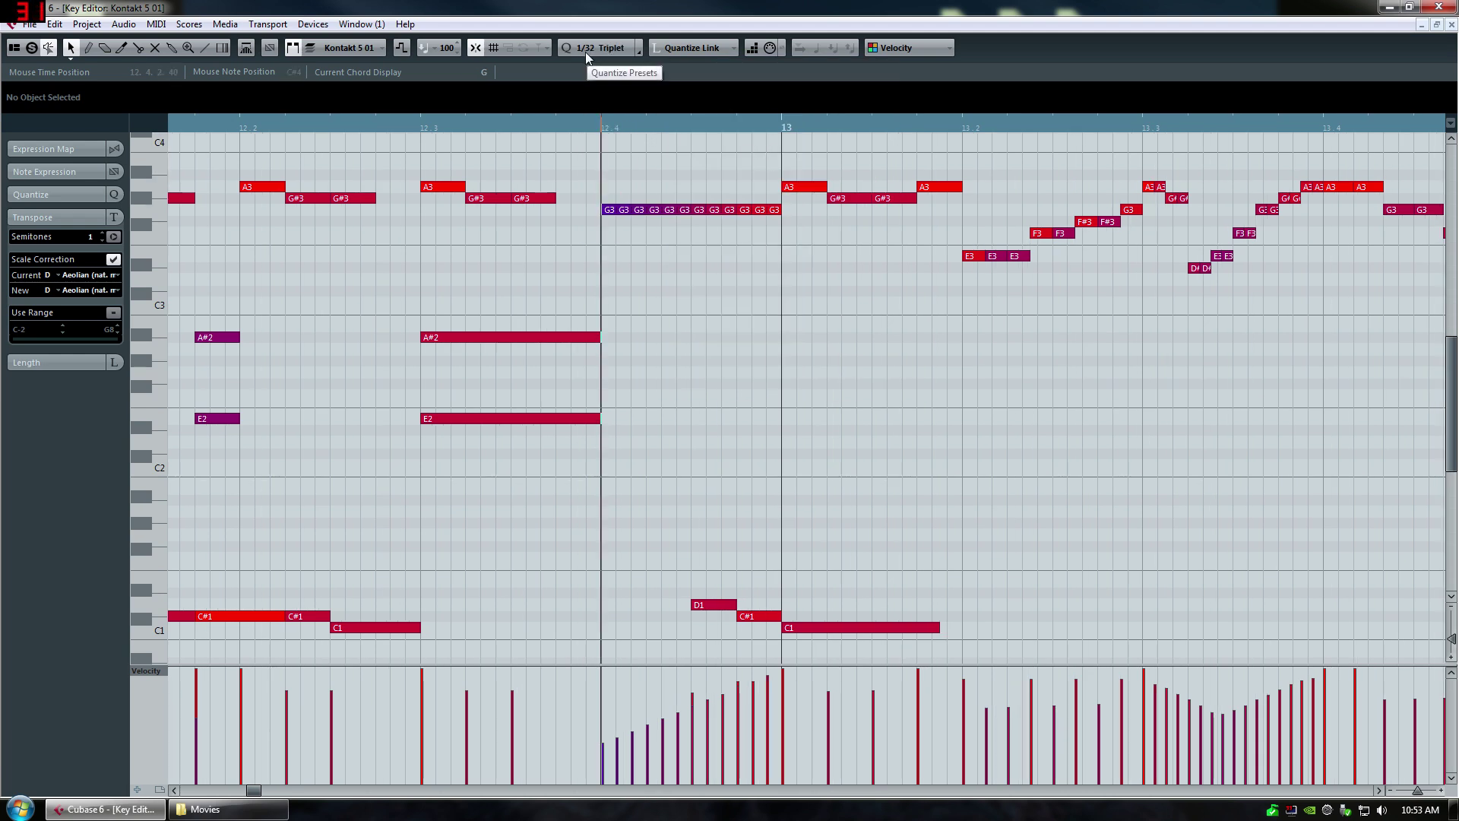
# Set the quantize preset to 1/32
pyautogui.click(600, 50)
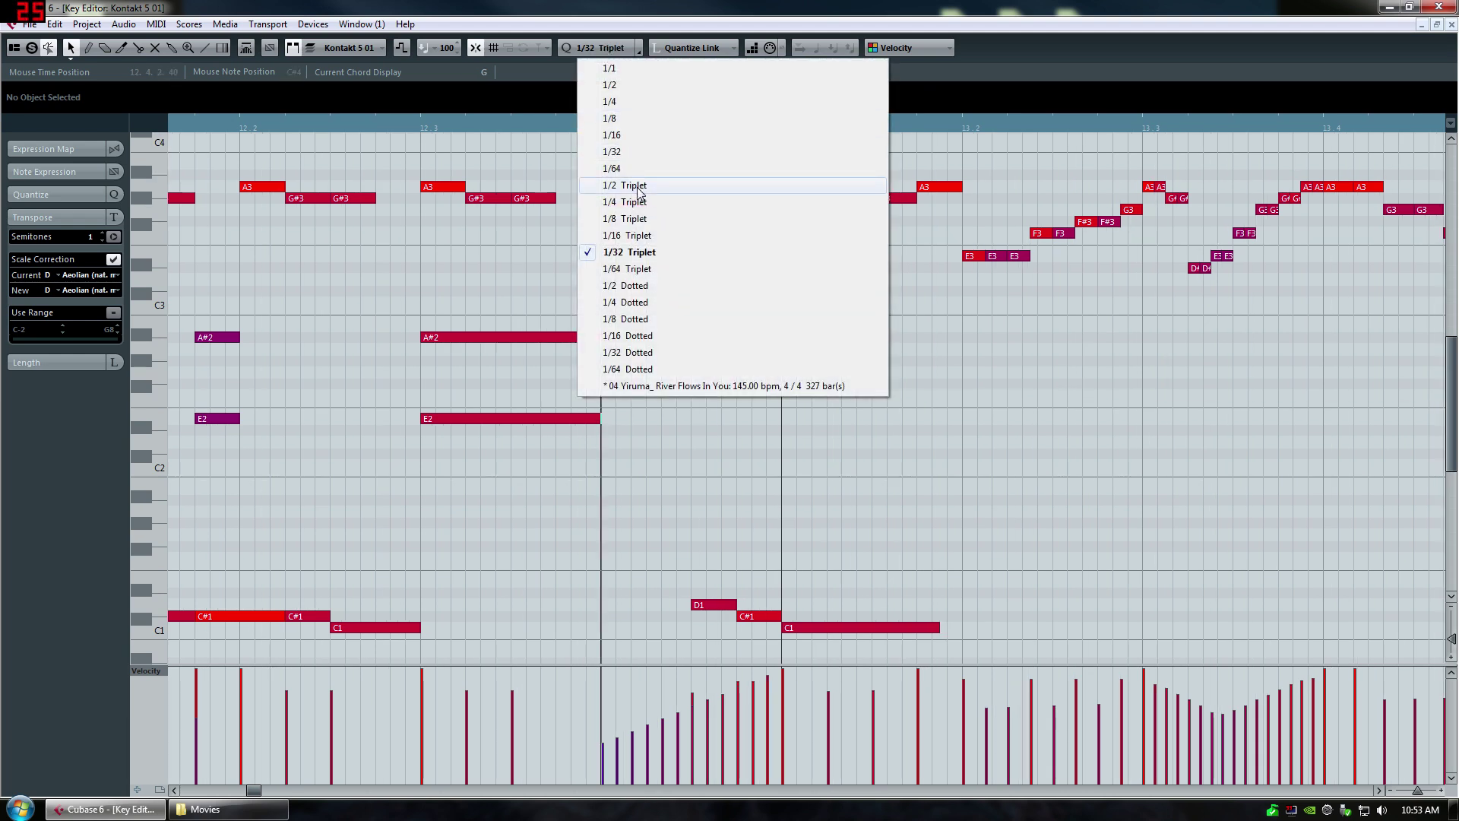
pyautogui.click(636, 153)
pyautogui.scroll(-2, 779, 342)
pyautogui.scroll(-2, 760, 380)
pyautogui.scroll(4, 731, 424)
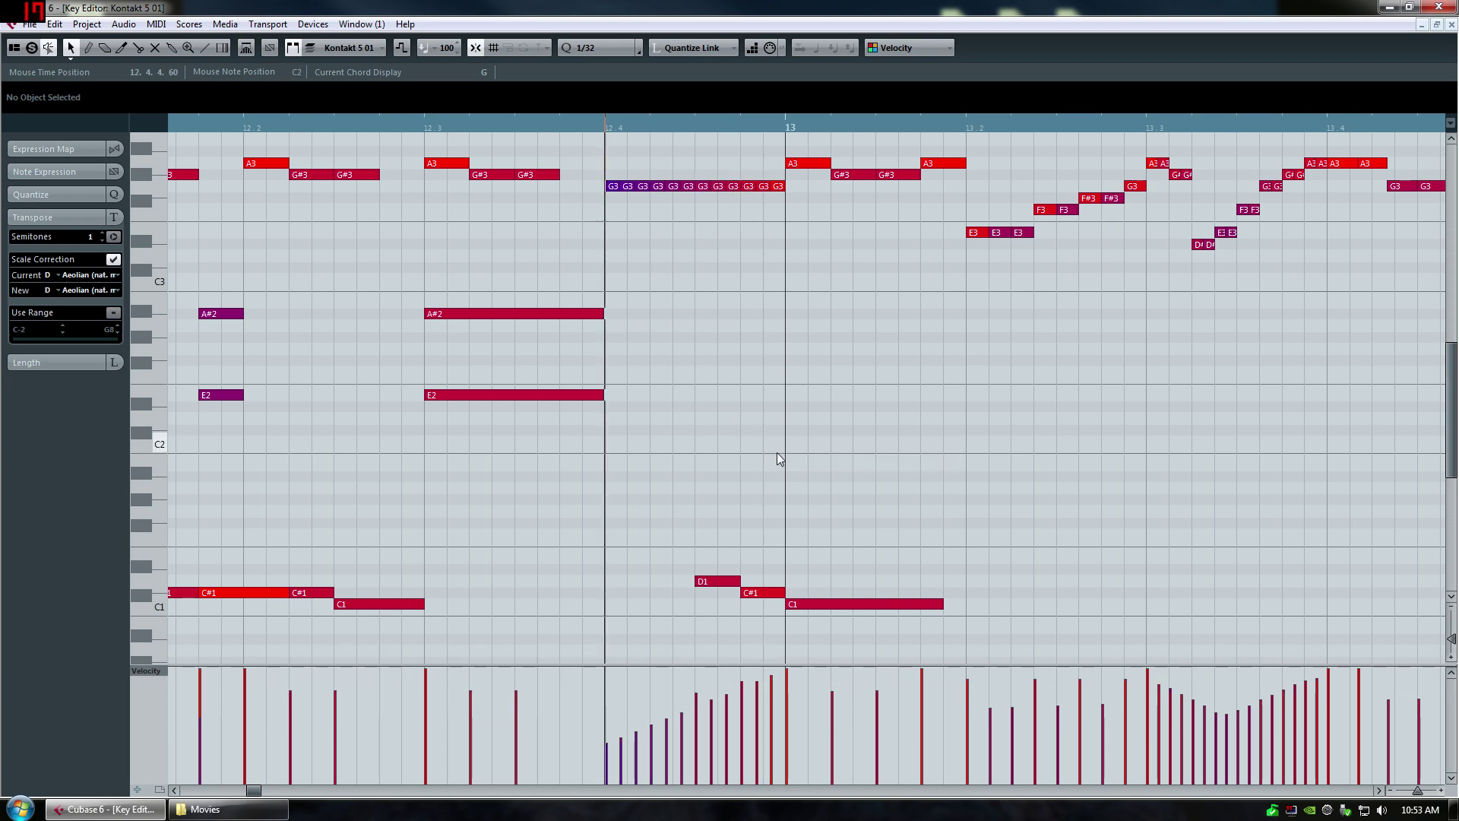
# Examine how the G3 run in beat 4 of bar 12 sits against the 1/32 grid
pyautogui.scroll(4, 707, 327)
pyautogui.scroll(-3, 767, 425)
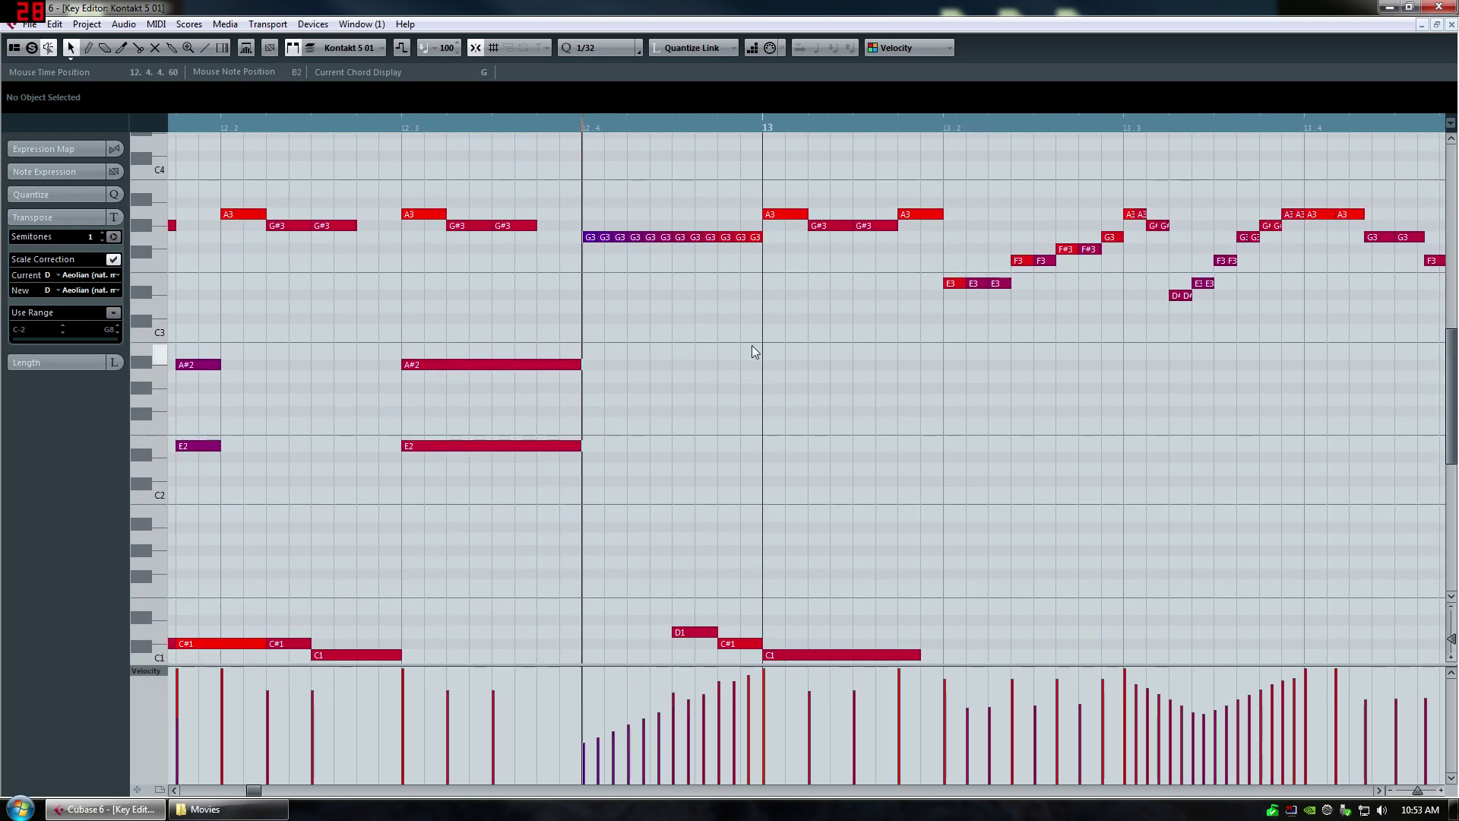
pyautogui.hscroll(3, 751, 345)
pyautogui.scroll(1, 751, 345)
pyautogui.hscroll(-1, 754, 366)
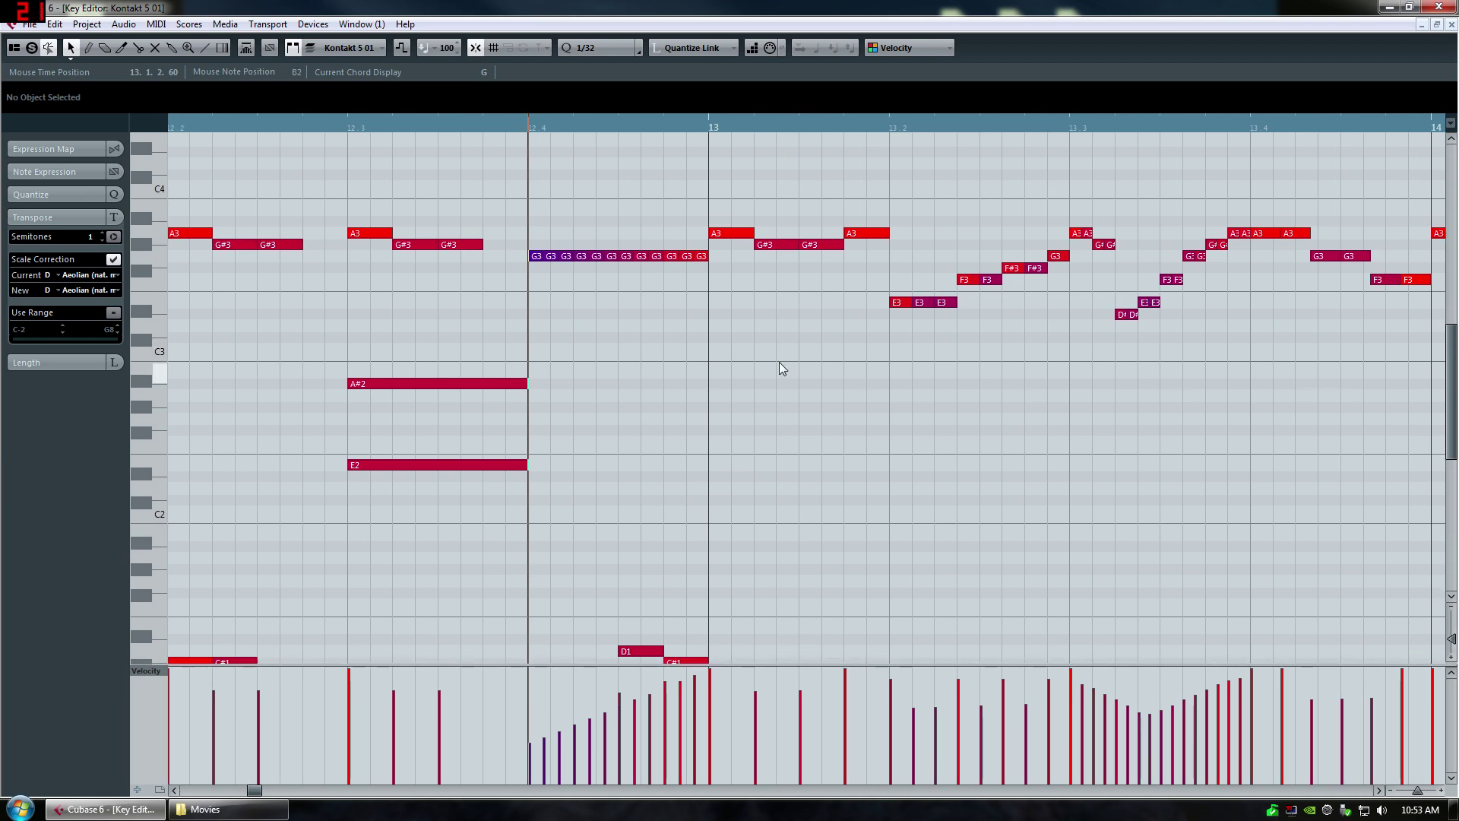
pyautogui.scroll(-2, 786, 367)
pyautogui.hscroll(-1, 796, 432)
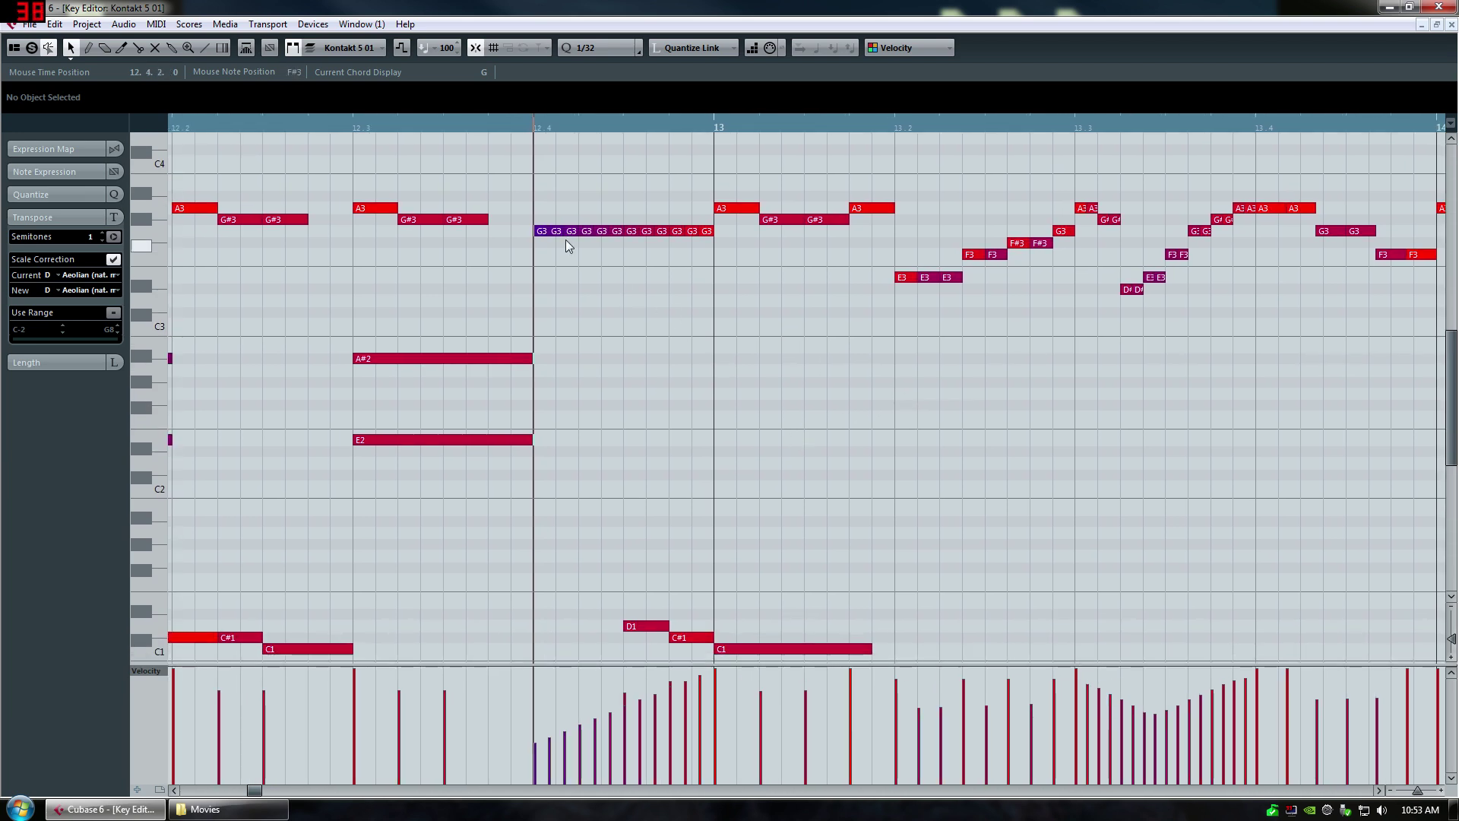
# Select the G3 notes in beat 4 of bar 12, set the quantize preset to 1/32 Triplet, and clear the selection
pyautogui.scroll(3, 722, 252)
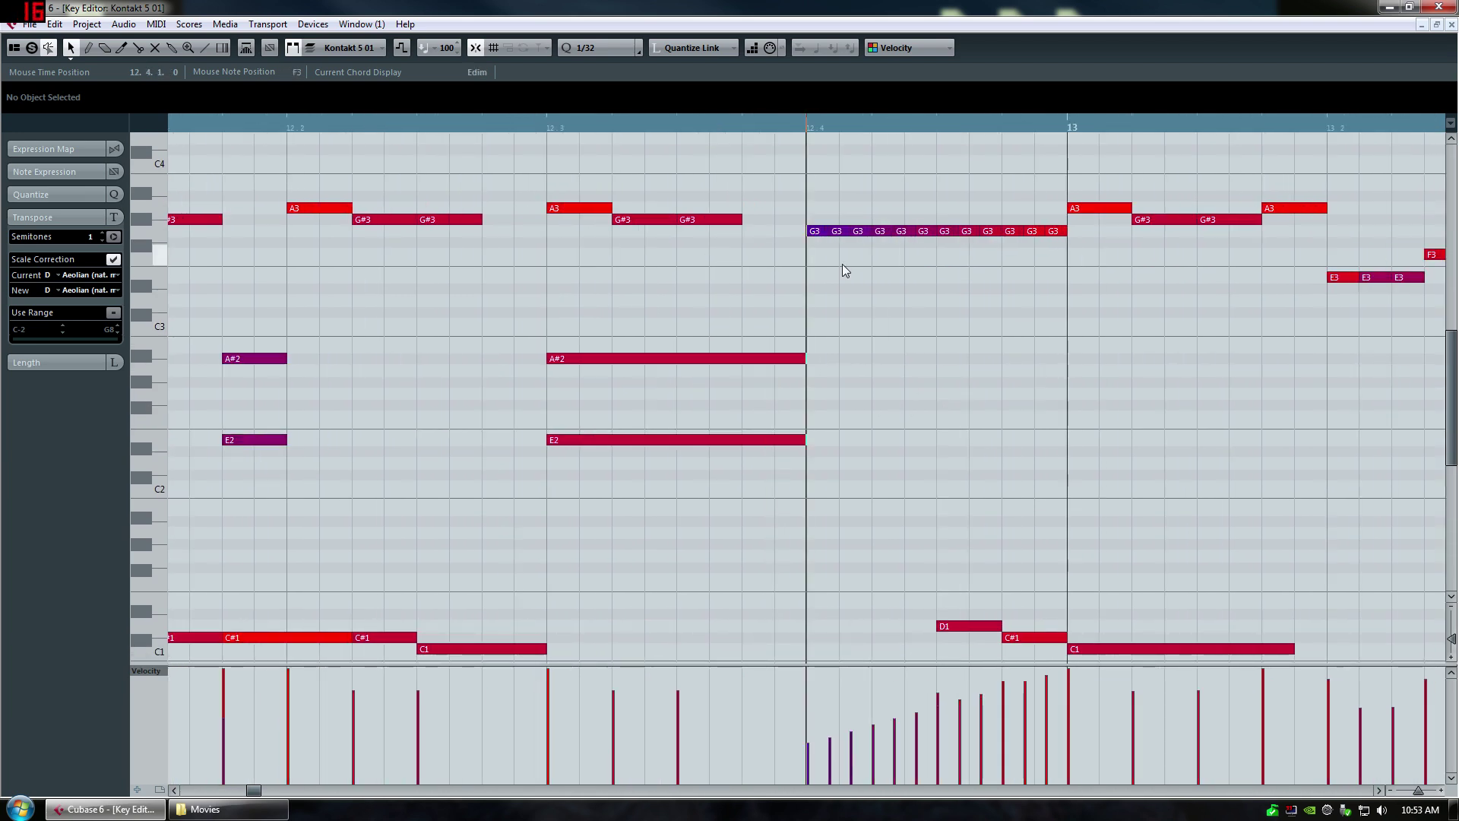
pyautogui.hscroll(2, 798, 274)
pyautogui.moveTo(637, 216); pyautogui.dragTo(893, 238)
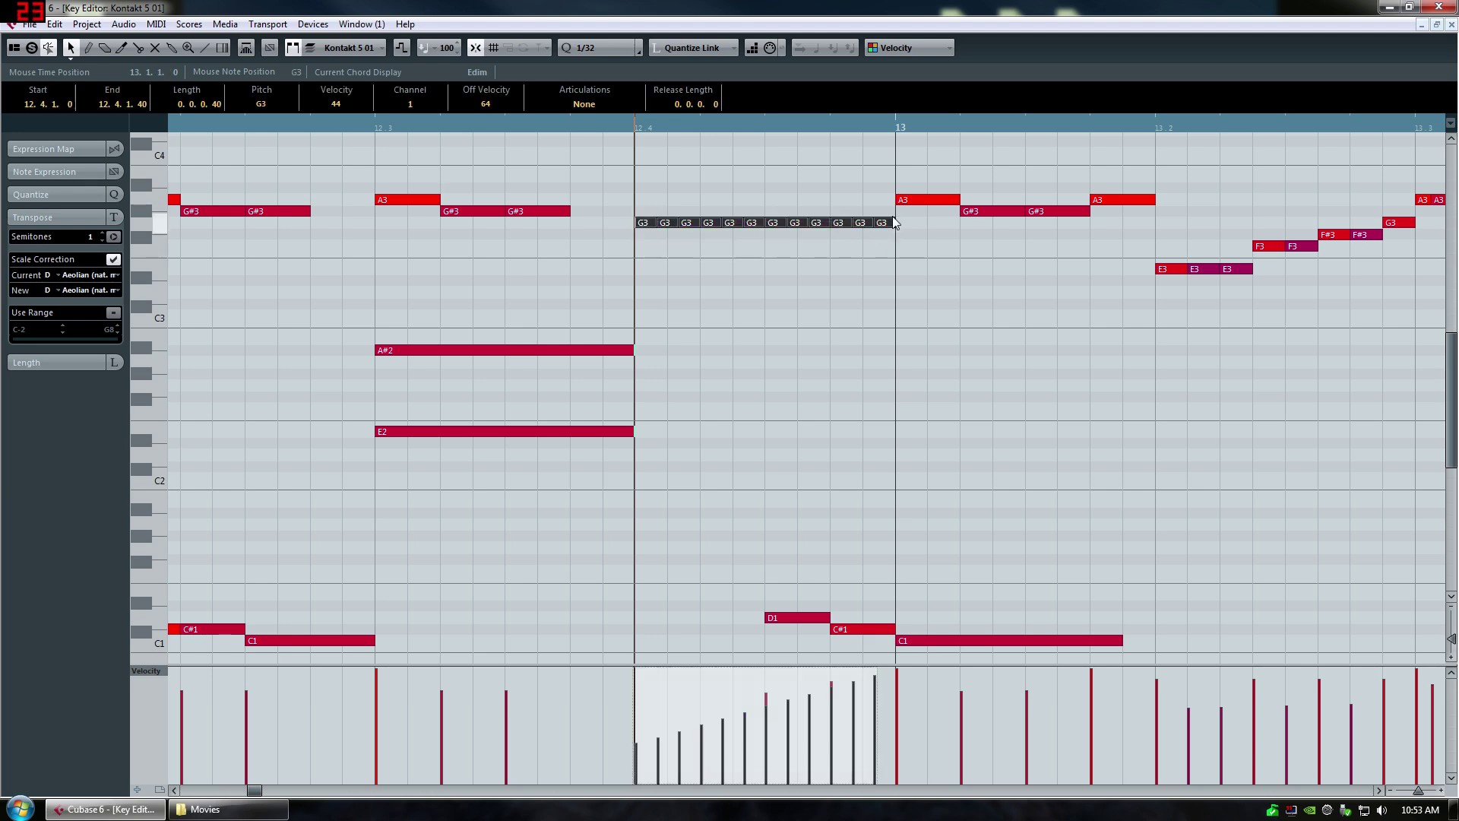
pyautogui.click(608, 49)
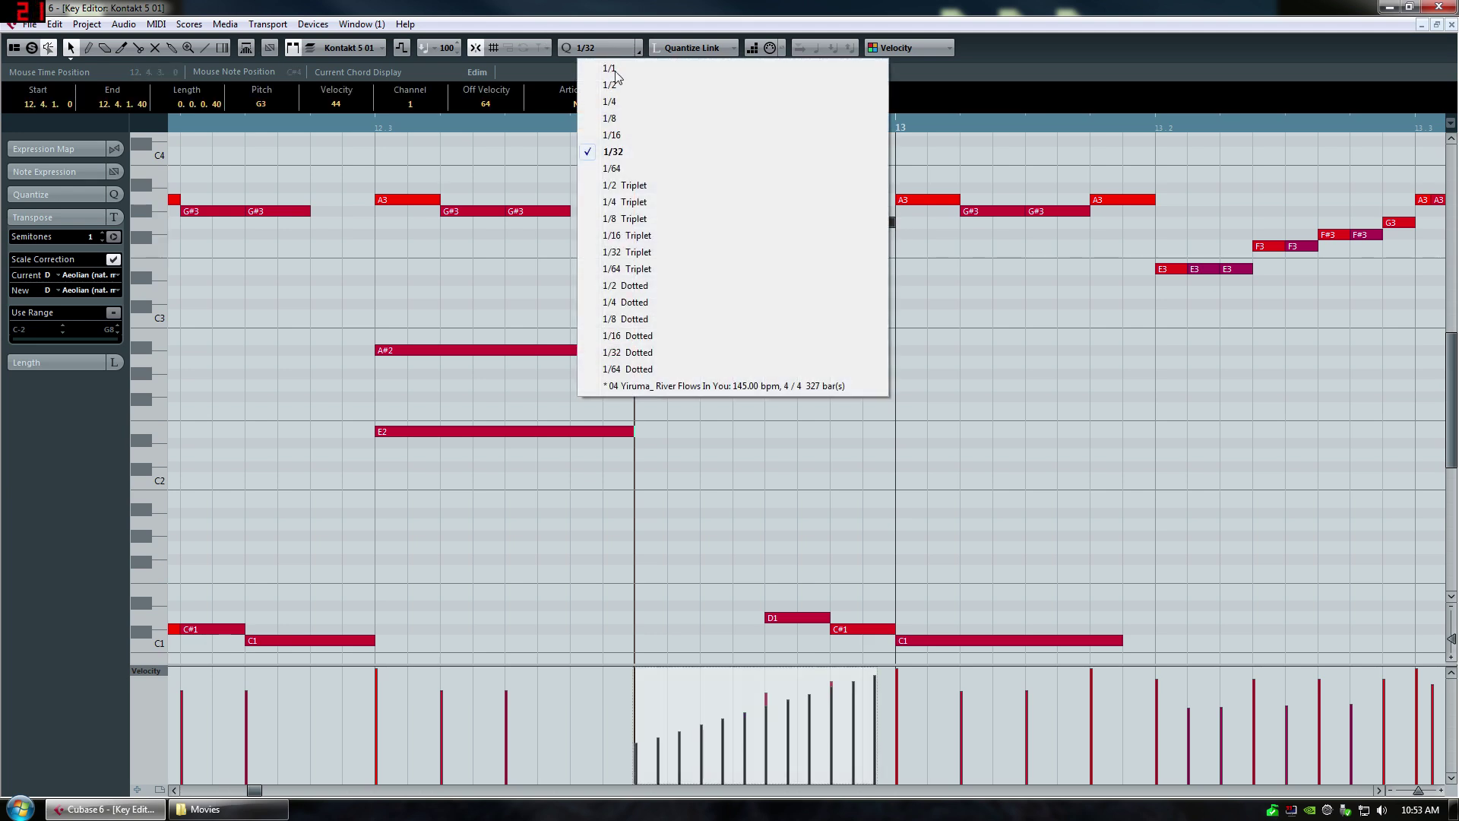
pyautogui.click(641, 258)
pyautogui.click(722, 271)
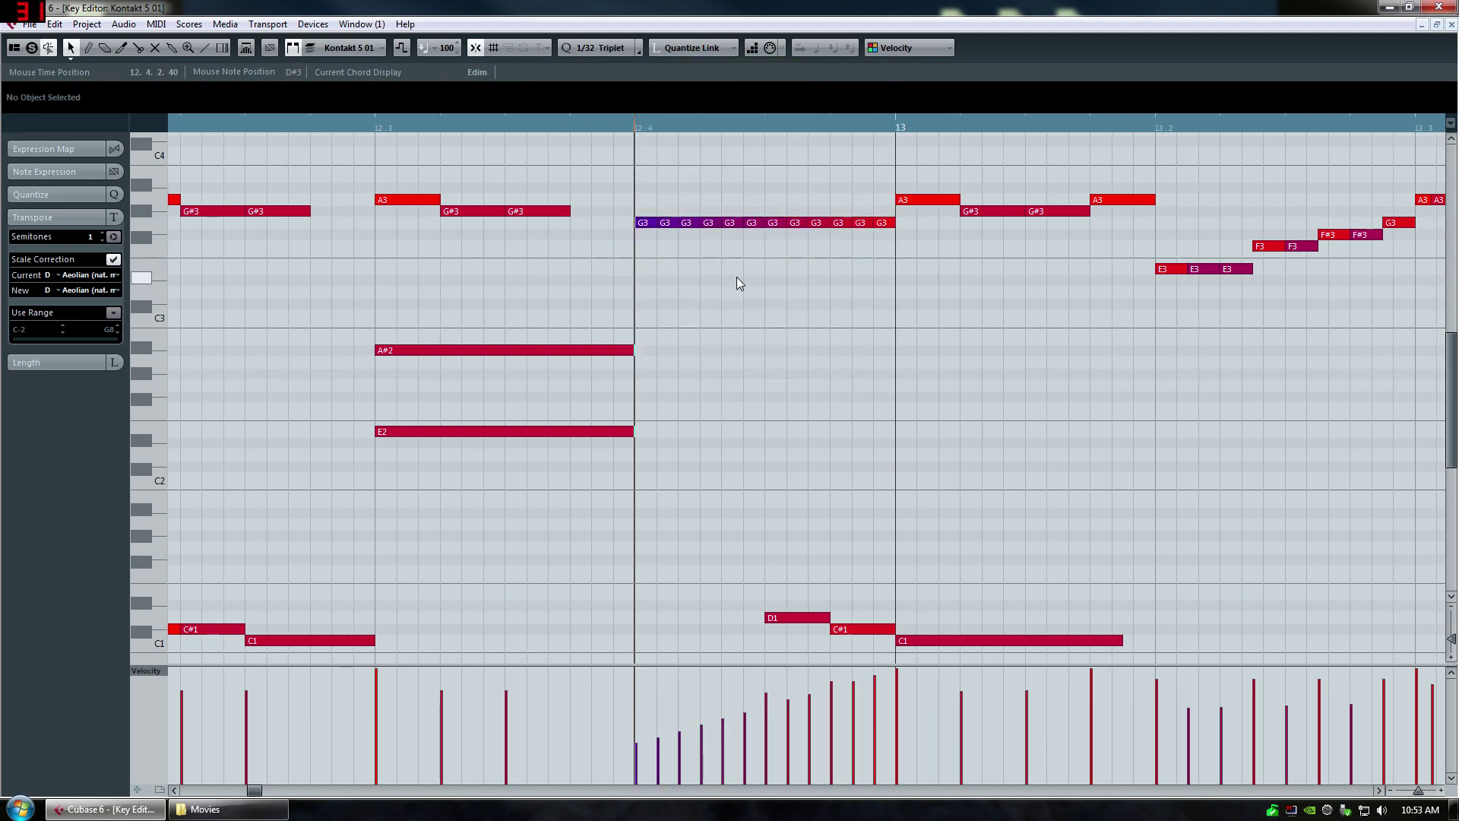
# Examine the G3 run in beat 4 of bar 12 and its velocities against the 1/32 Triplet grid
pyautogui.hscroll(3, 756, 349)
pyautogui.scroll(2, 752, 357)
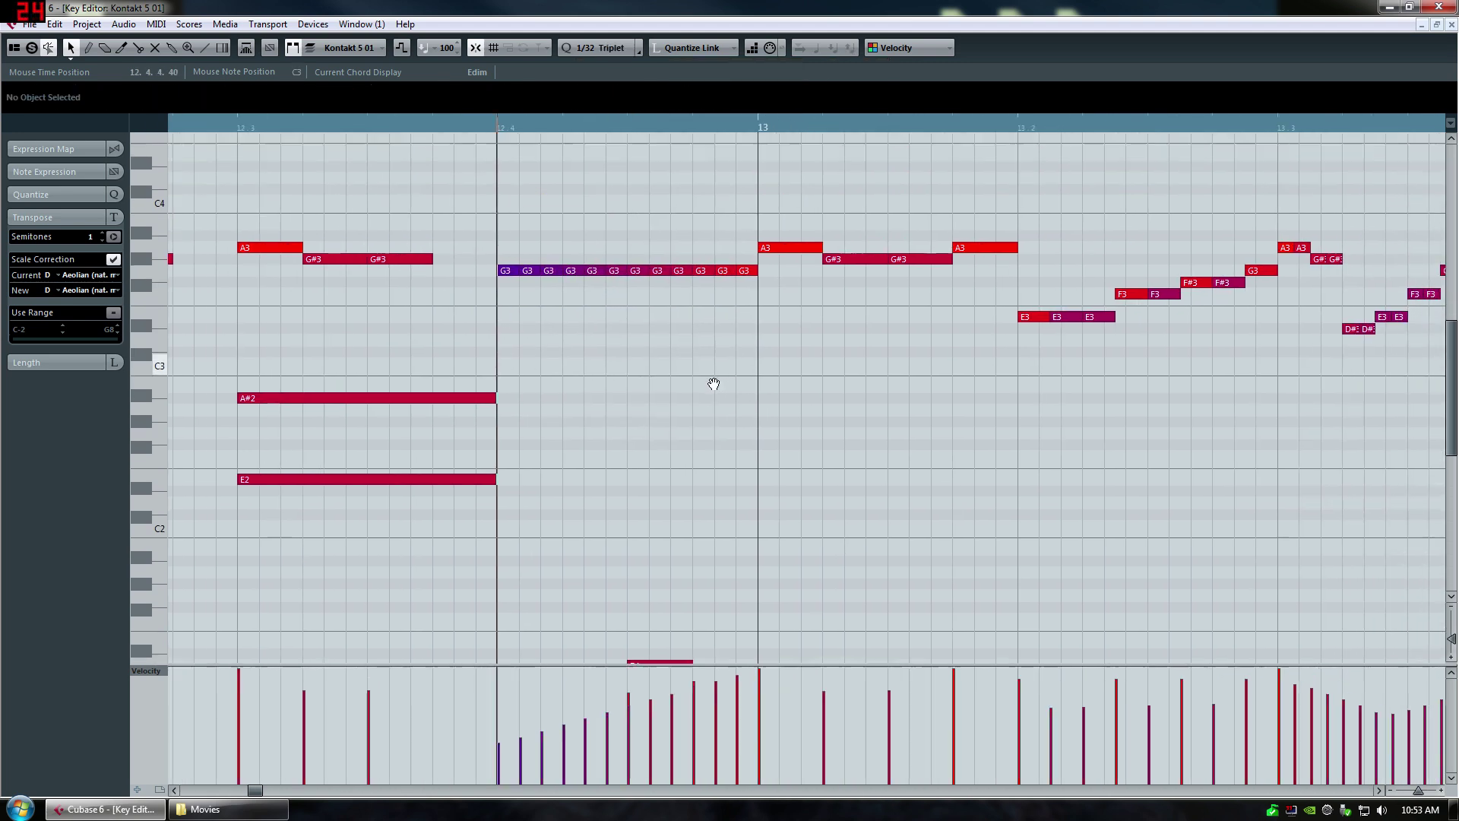
pyautogui.scroll(1, 714, 384)
pyautogui.hscroll(1, 714, 384)
pyautogui.rightClick(693, 389)
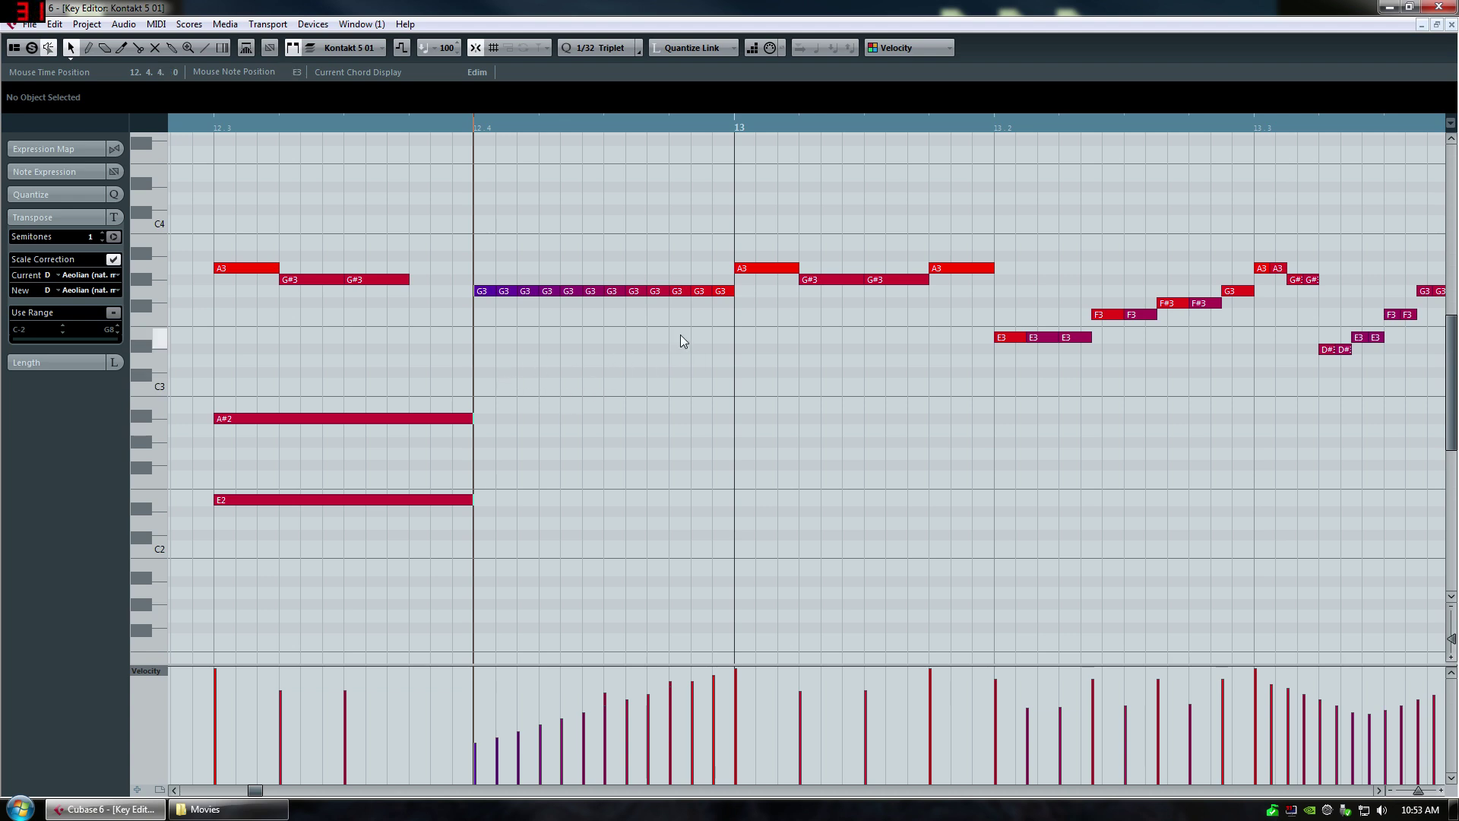
pyautogui.scroll(-5, 715, 327)
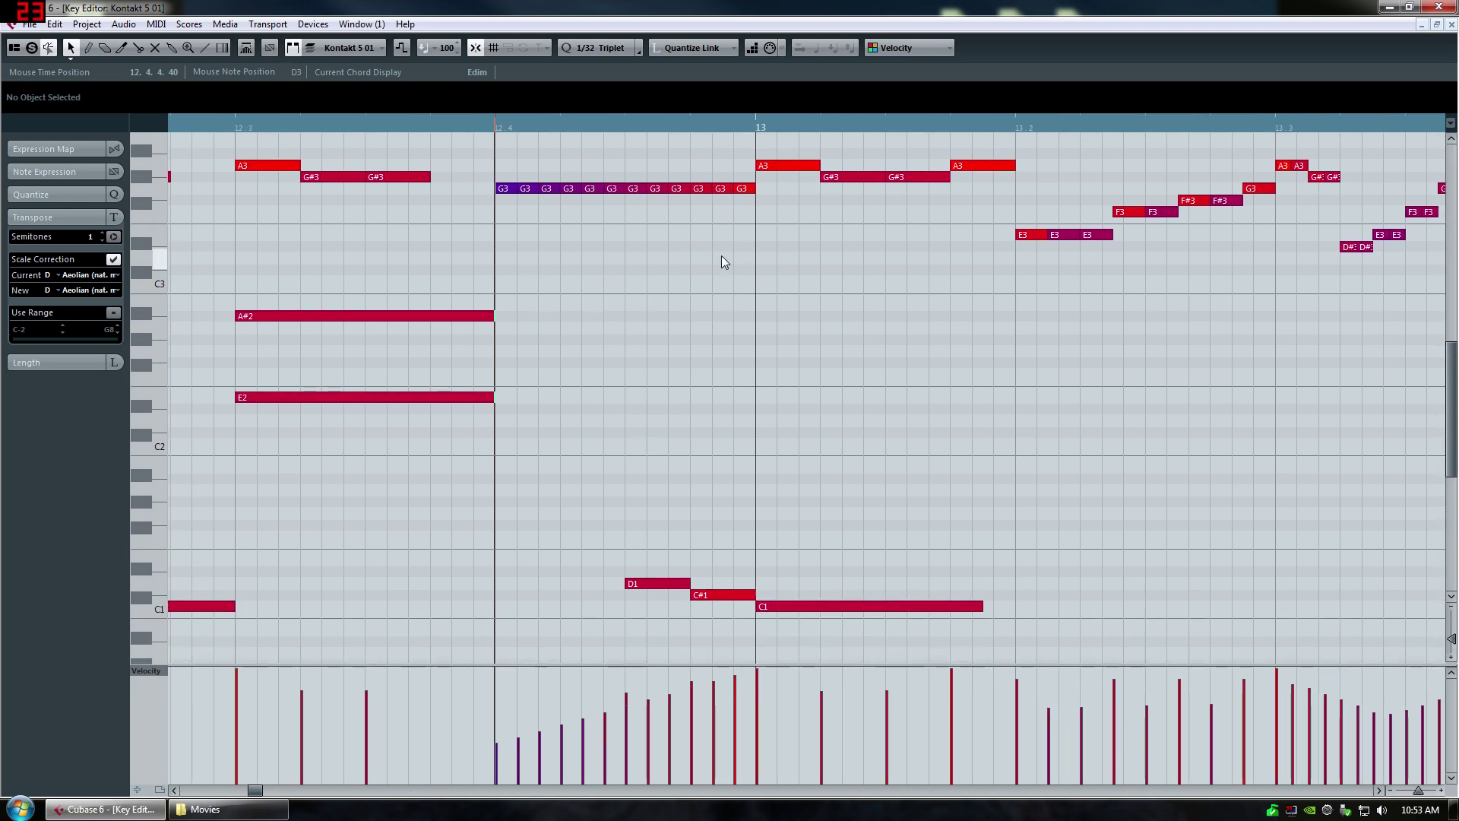
pyautogui.scroll(3, 723, 251)
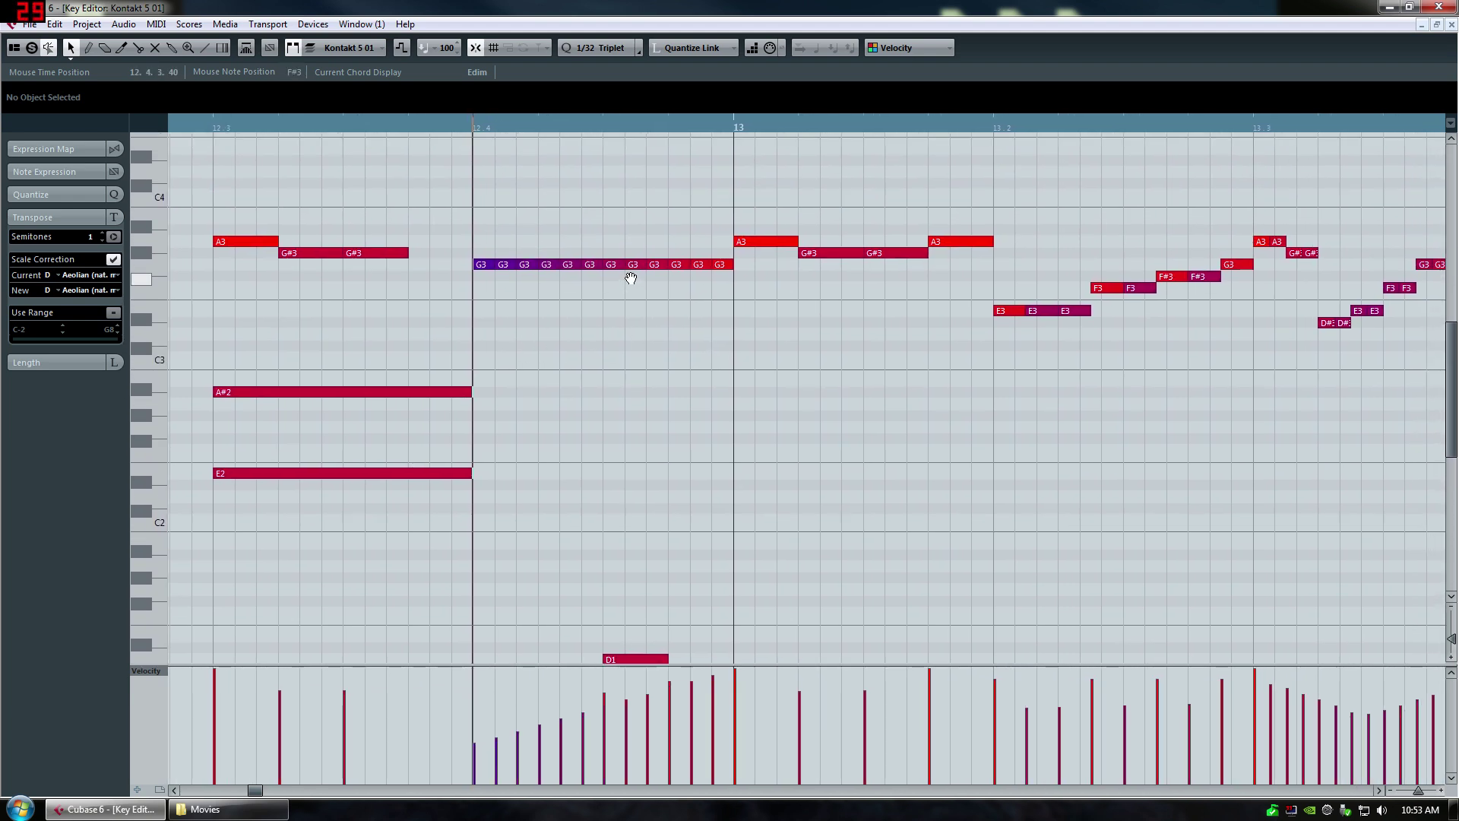
pyautogui.scroll(-4, 628, 277)
# Set the quantize preset to 1/32 and view the notes through the part's end in bar 14
pyautogui.click(600, 48)
pyautogui.click(637, 154)
pyautogui.scroll(6, 965, 340)
pyautogui.hscroll(6, 965, 341)
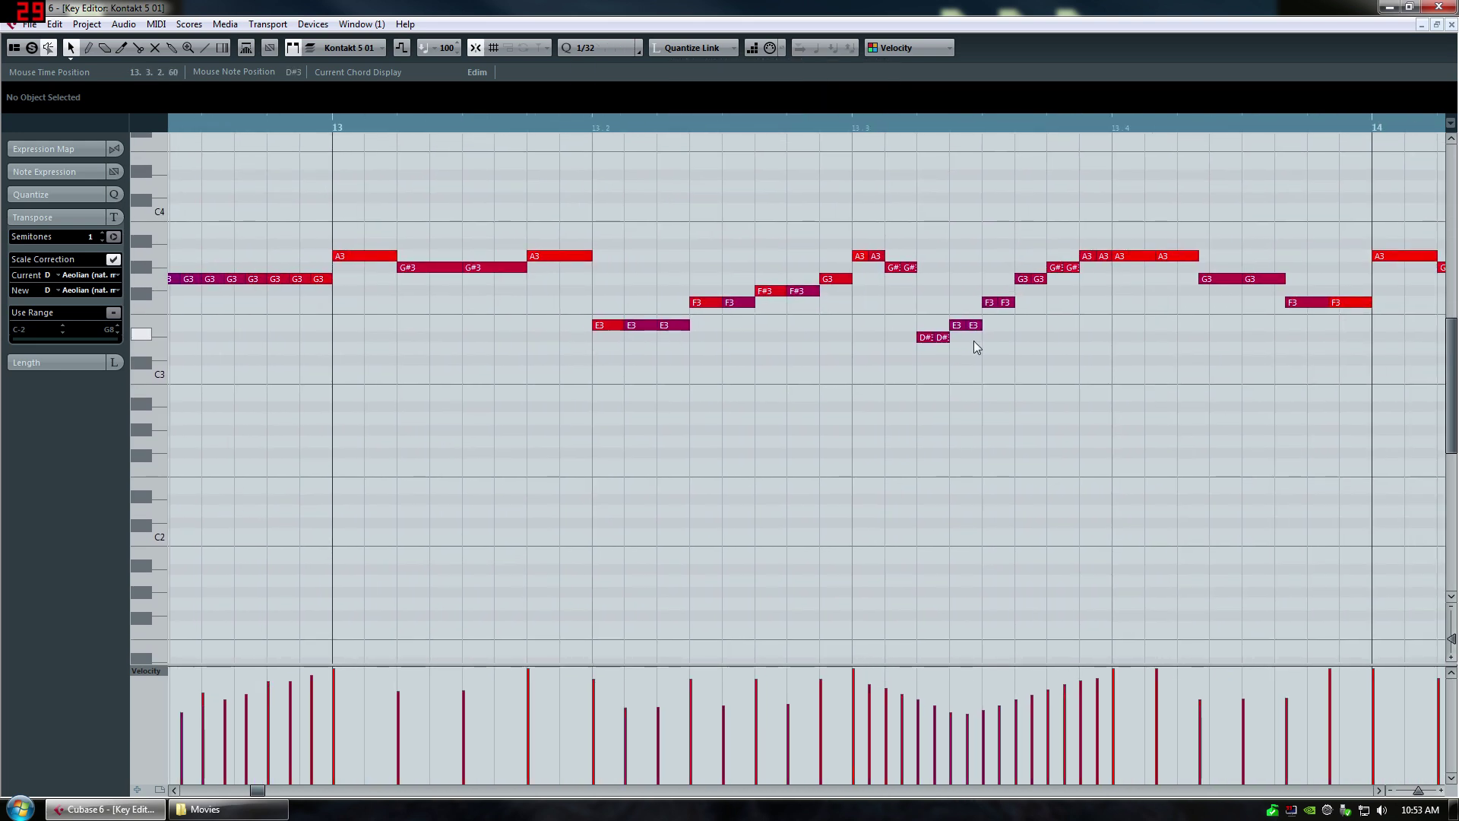
pyautogui.scroll(-6, 658, 287)
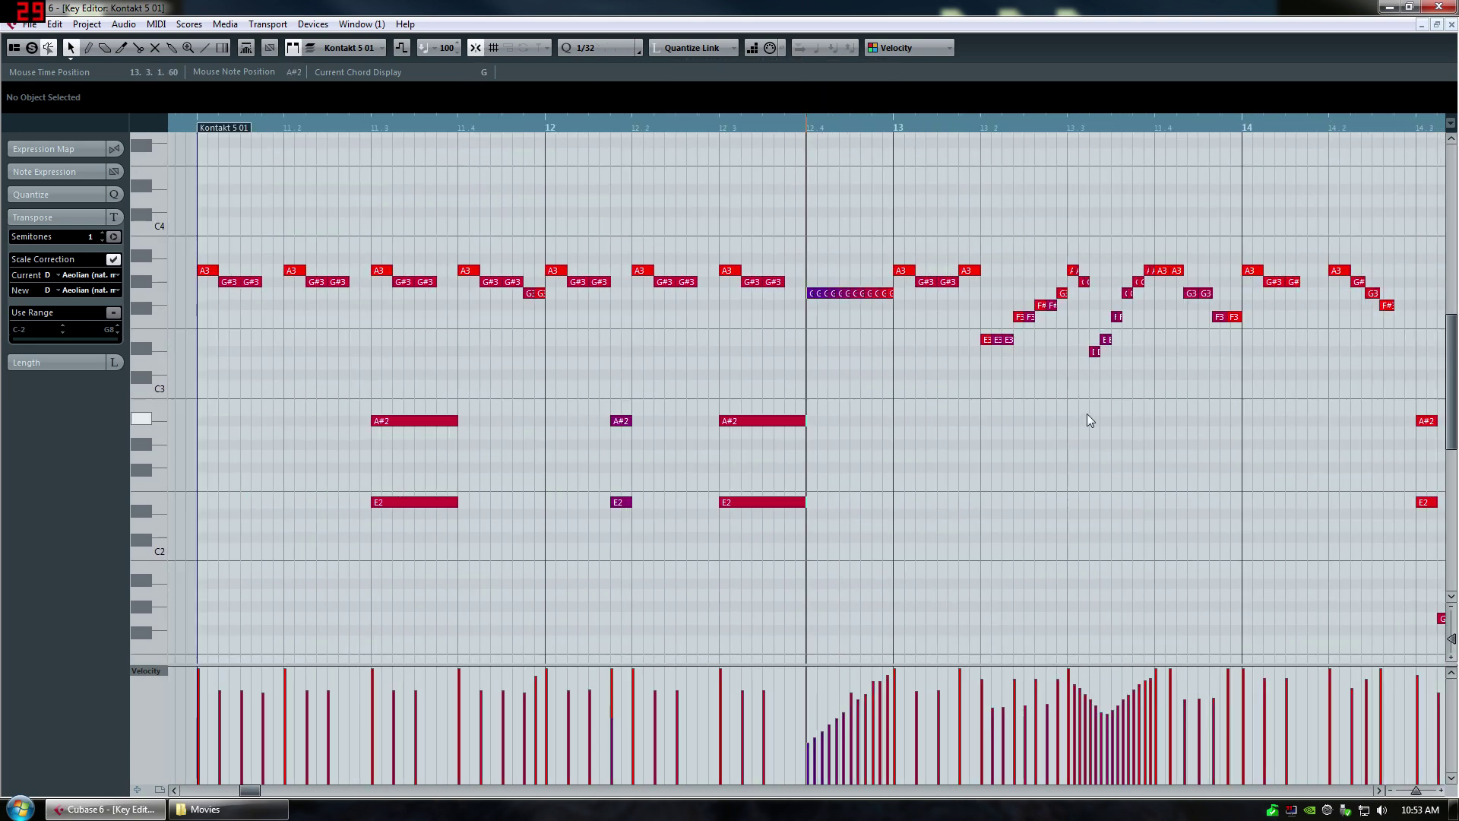
pyautogui.scroll(-3, 1079, 417)
pyautogui.hscroll(2, 959, 347)
pyautogui.scroll(-1, 958, 348)
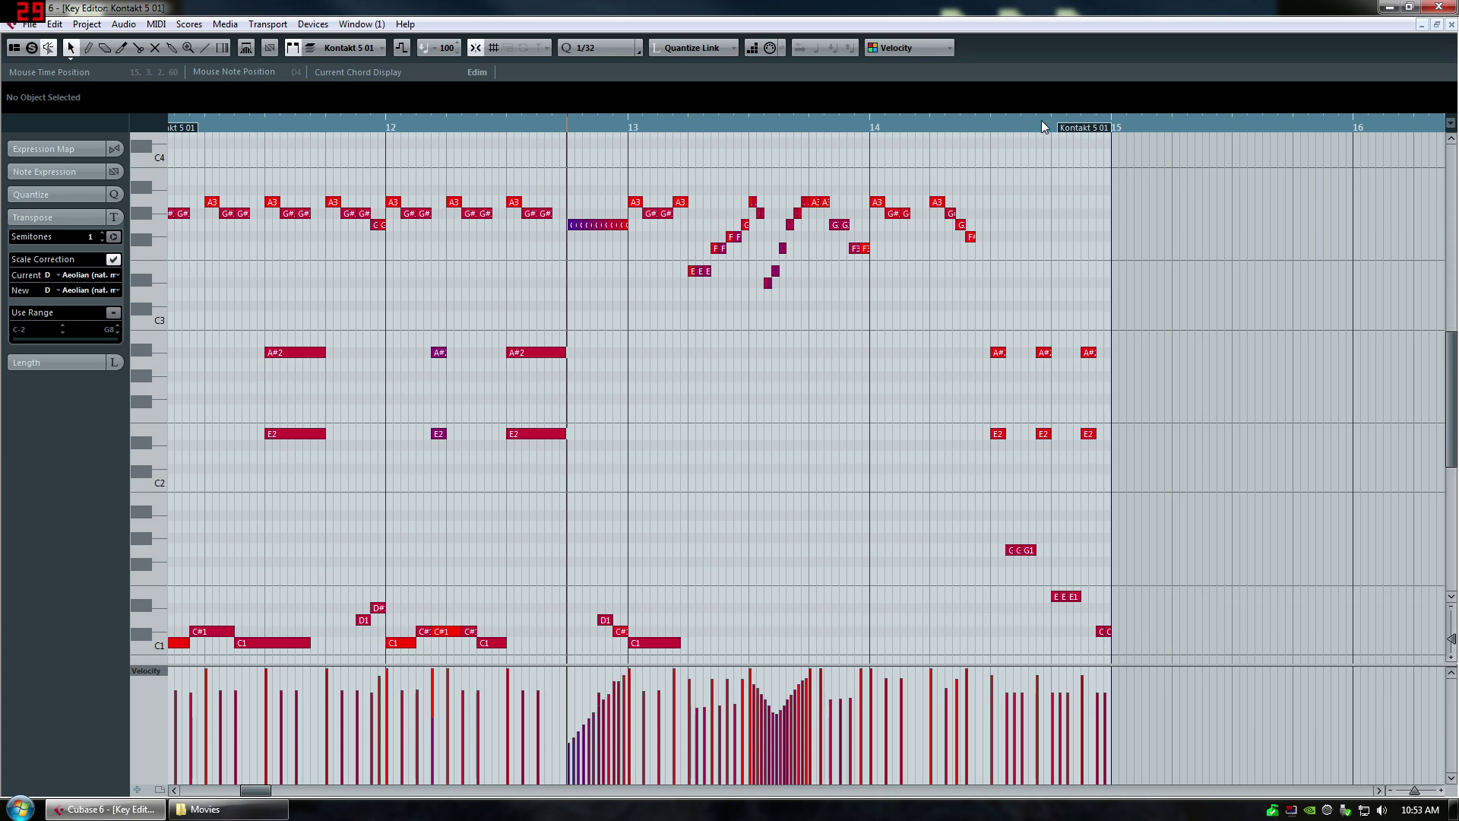
# Open the Kontakt 5 01 part at bar 15, follow its notes through bar 19 during playback, and return to the project
pyautogui.press('Escape')
pyautogui.doubleClick(818, 157)
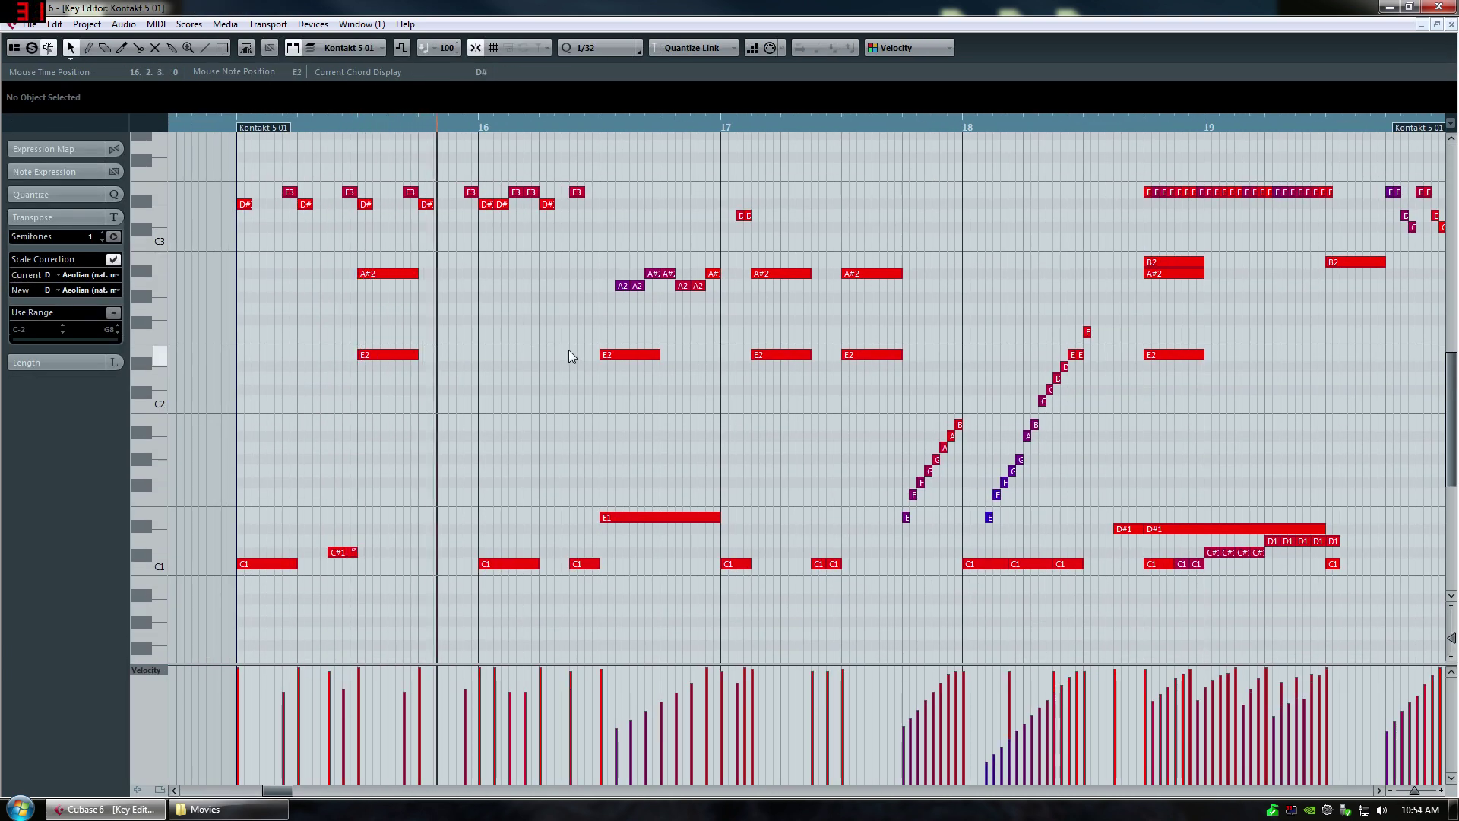
pyautogui.hscroll(2, 703, 380)
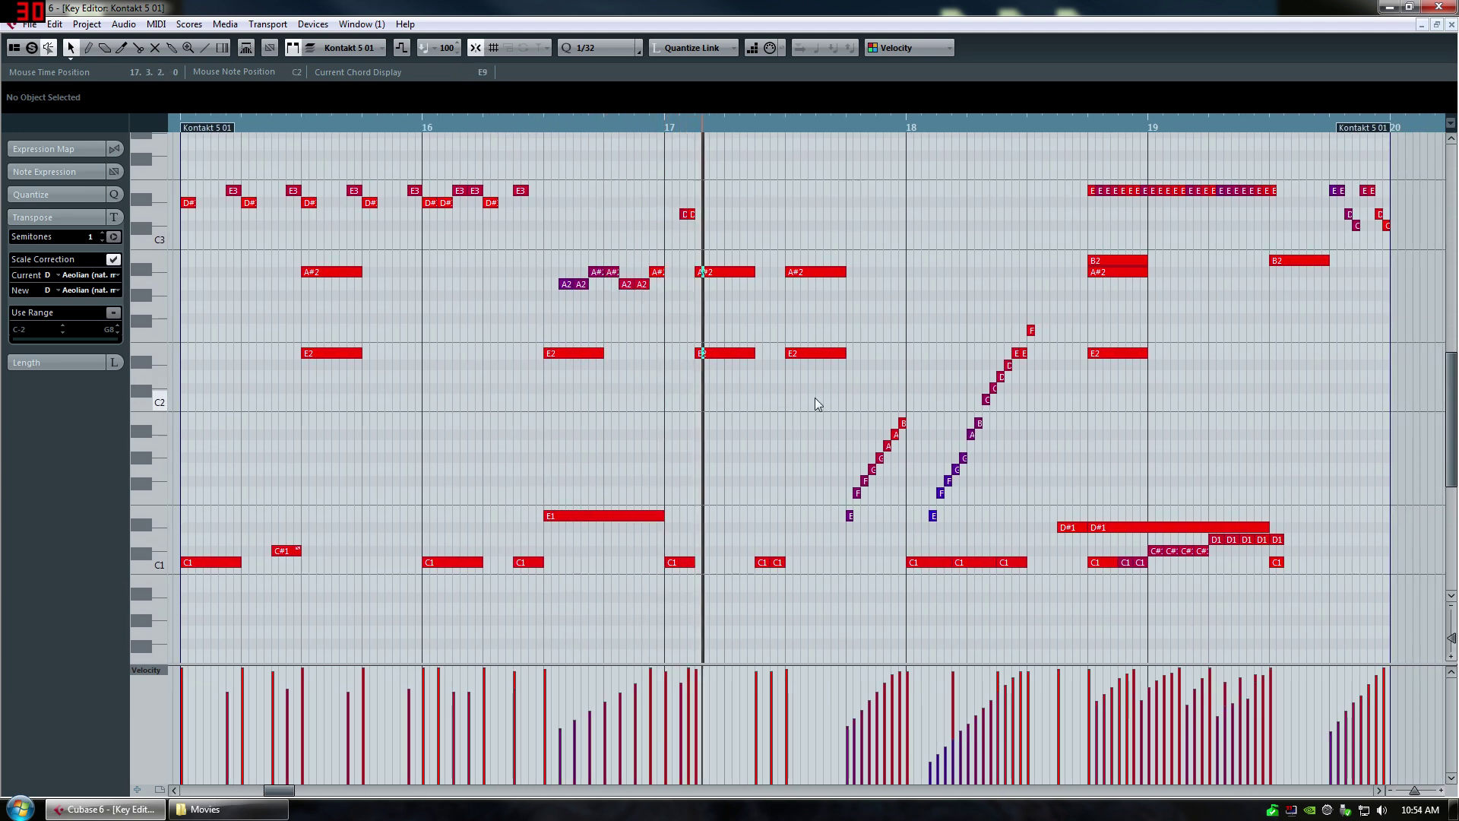
pyautogui.hscroll(4, 815, 398)
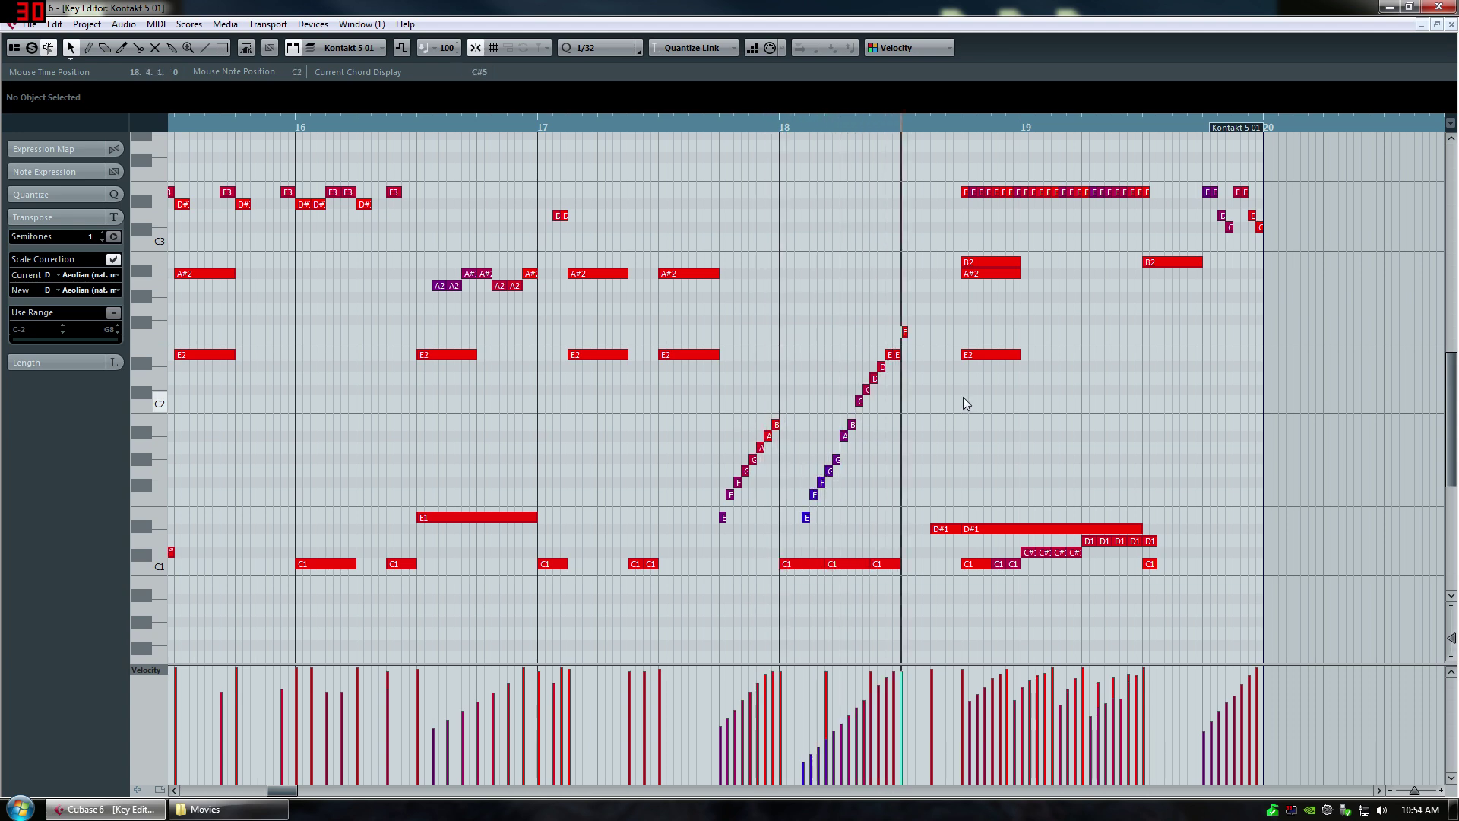
pyautogui.hscroll(5, 961, 386)
pyautogui.scroll(1, 960, 386)
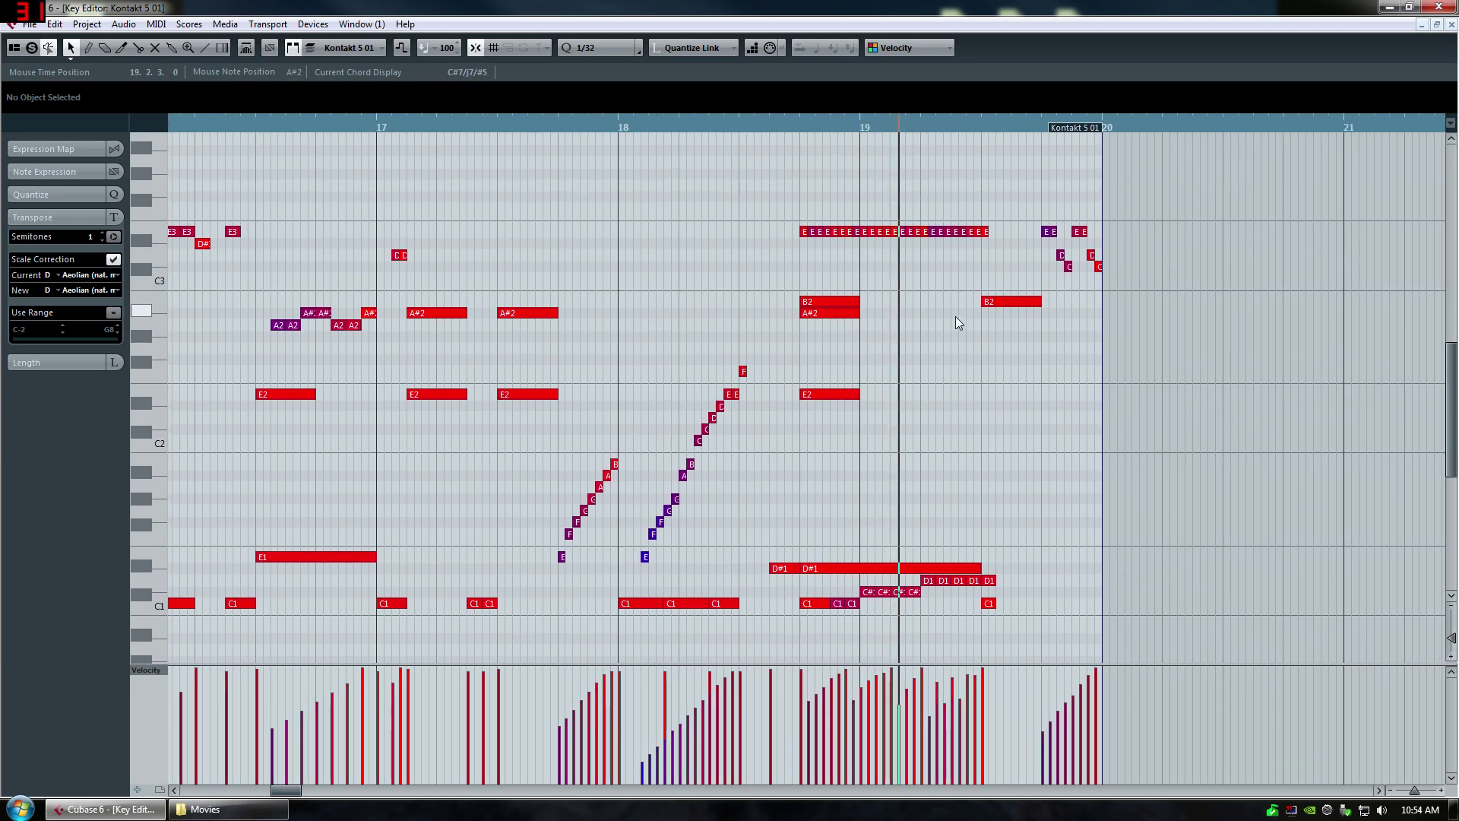
pyautogui.scroll(-1, 961, 327)
pyautogui.hscroll(1, 961, 327)
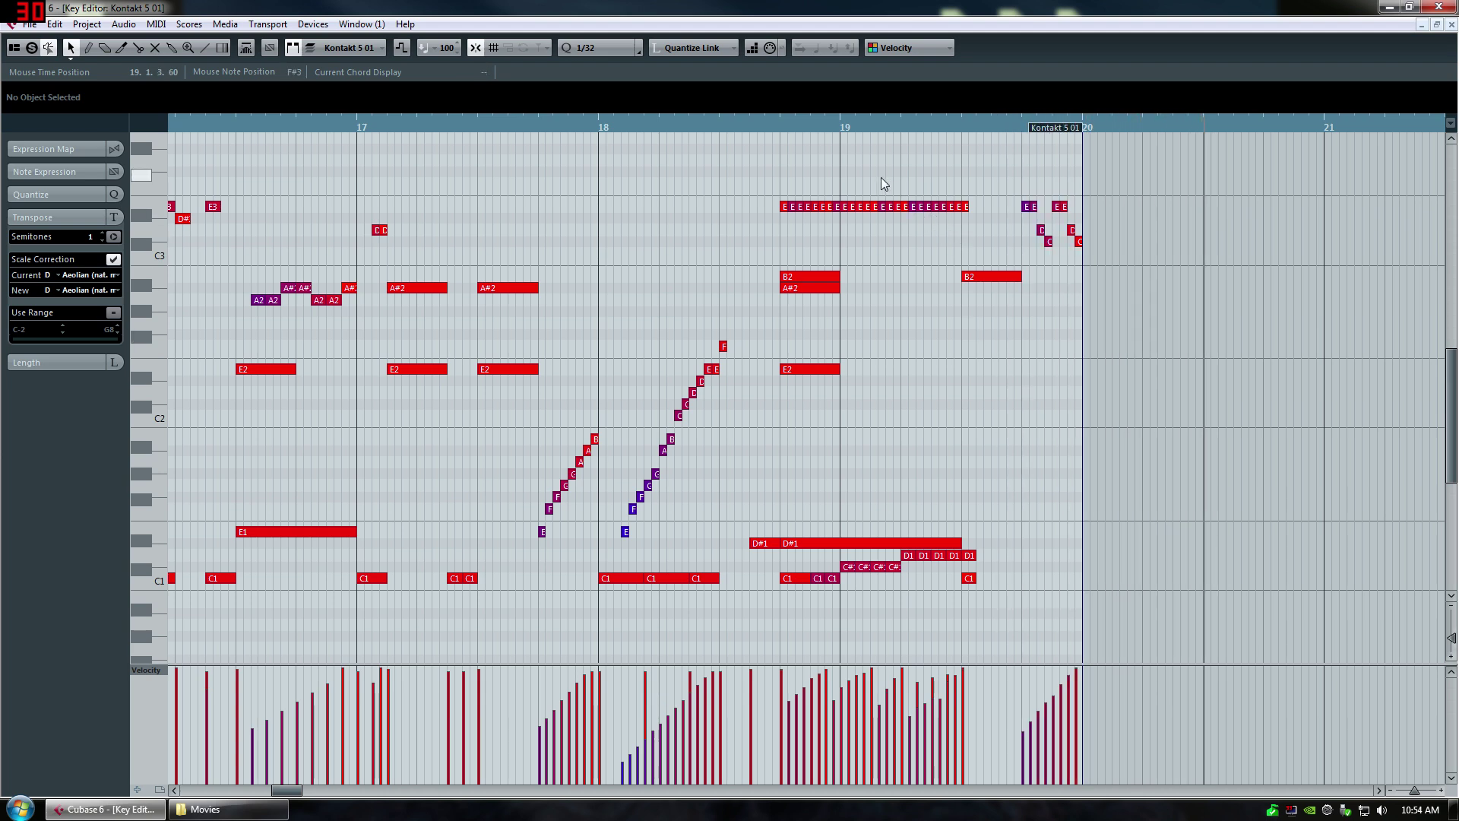
pyautogui.hscroll(-2, 734, 345)
pyautogui.scroll(1, 734, 345)
pyautogui.click(1451, 25)
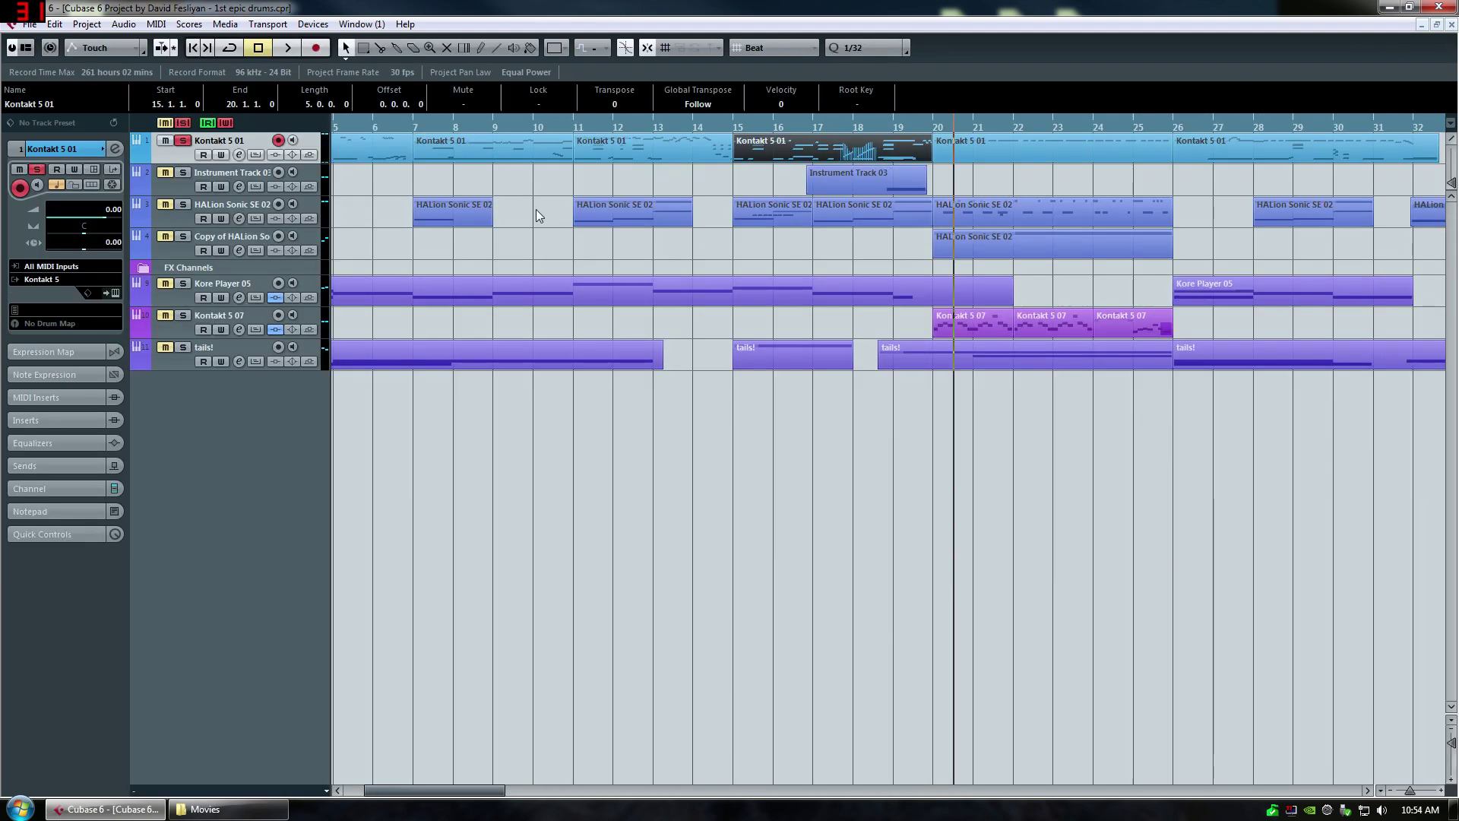
# Place the cursor at the start of bar 11 and play the arrangement briefly
pyautogui.hscroll(1, 827, 244)
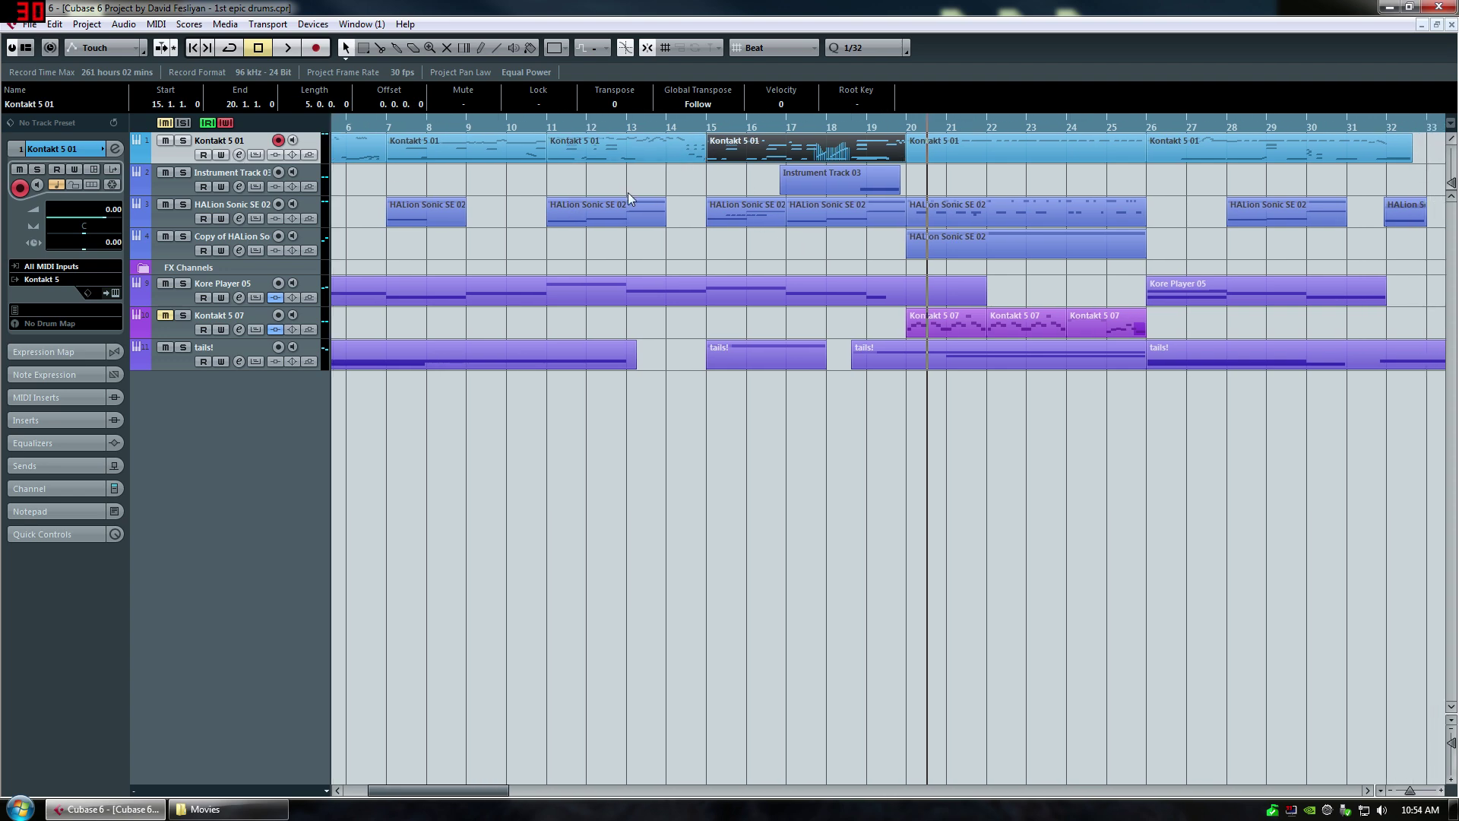
pyautogui.hscroll(-3, 627, 188)
pyautogui.click(623, 126)
pyautogui.press('space')
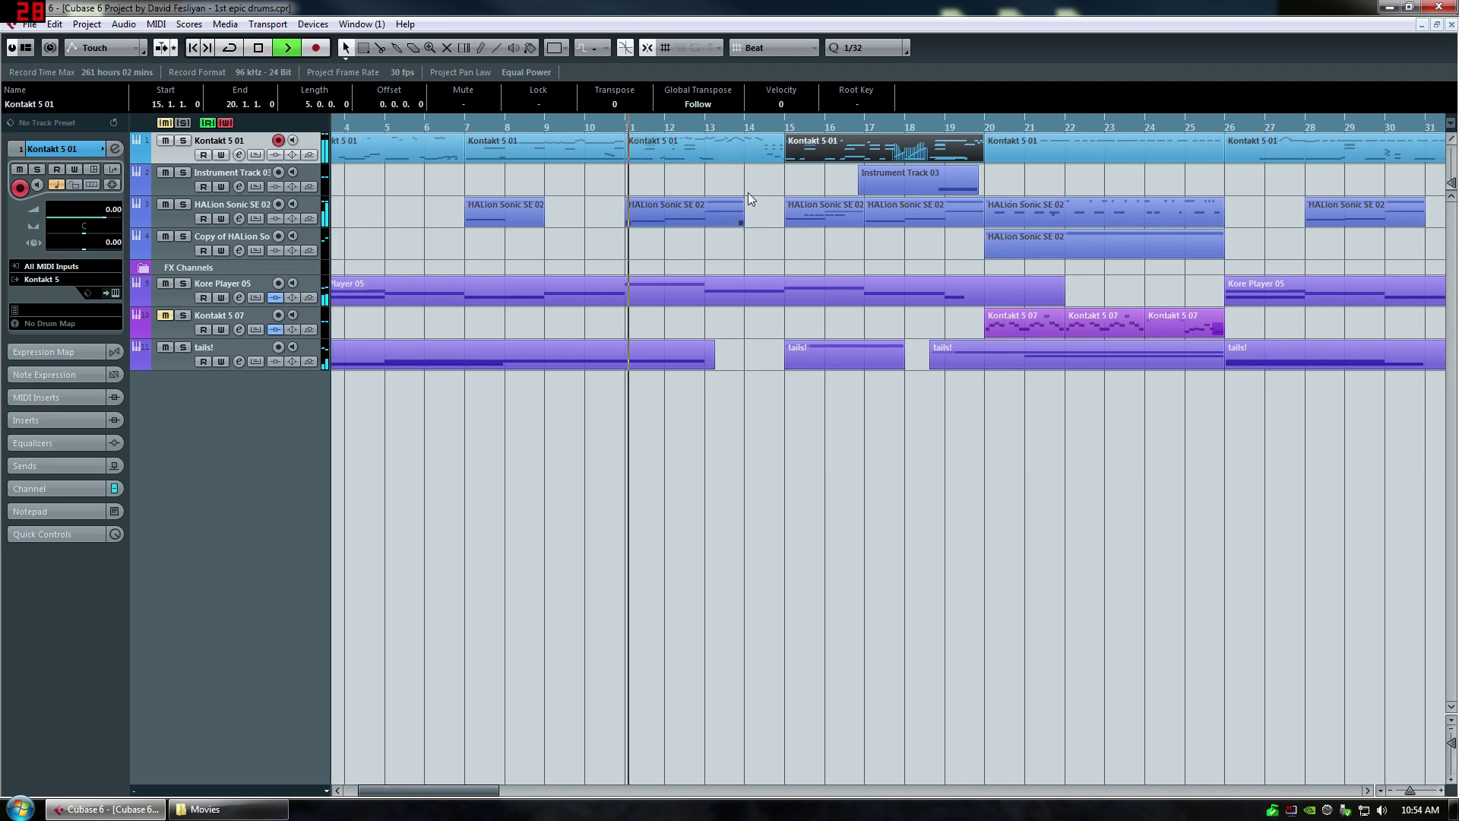
pyautogui.press('space')
# Open the HALion Sonic SE 02 part at bar 11, inspect its long E6 and G6 notes, and close it
pyautogui.click(690, 208)
pyautogui.doubleClick(650, 207)
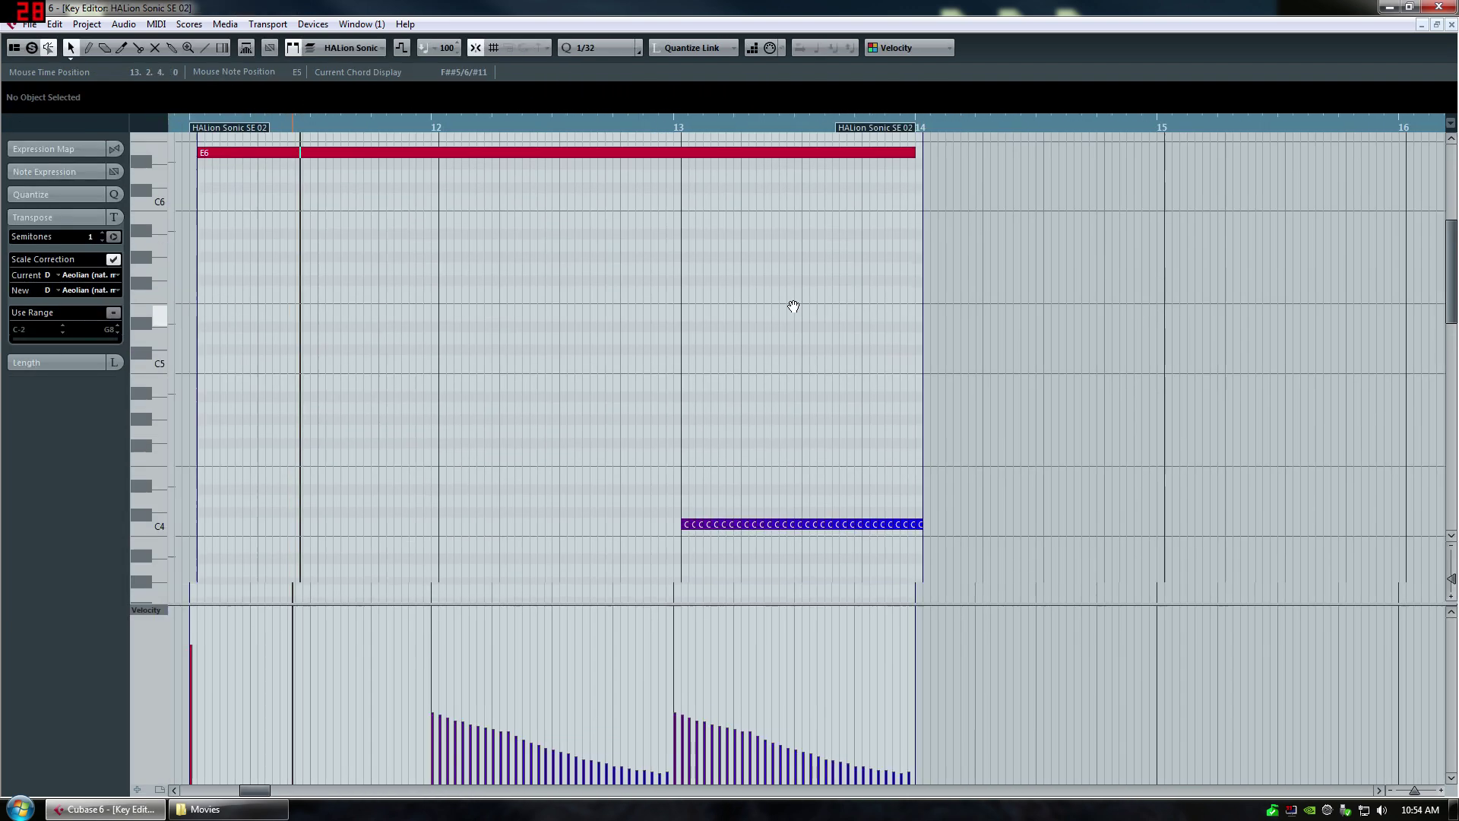
pyautogui.click(362, 272)
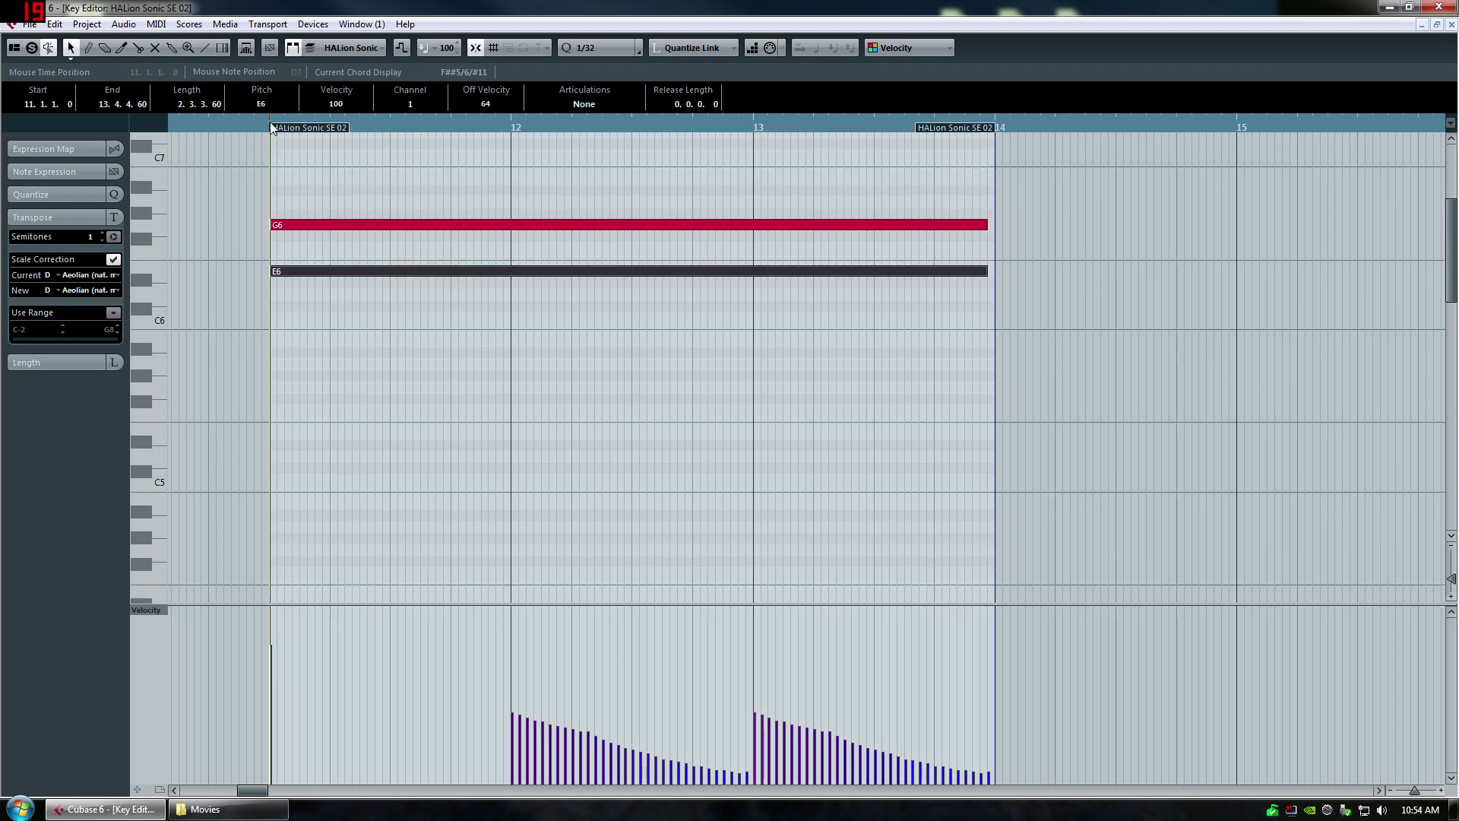
pyautogui.click(304, 224)
pyautogui.scroll(-3, 570, 292)
pyautogui.hscroll(-1, 570, 292)
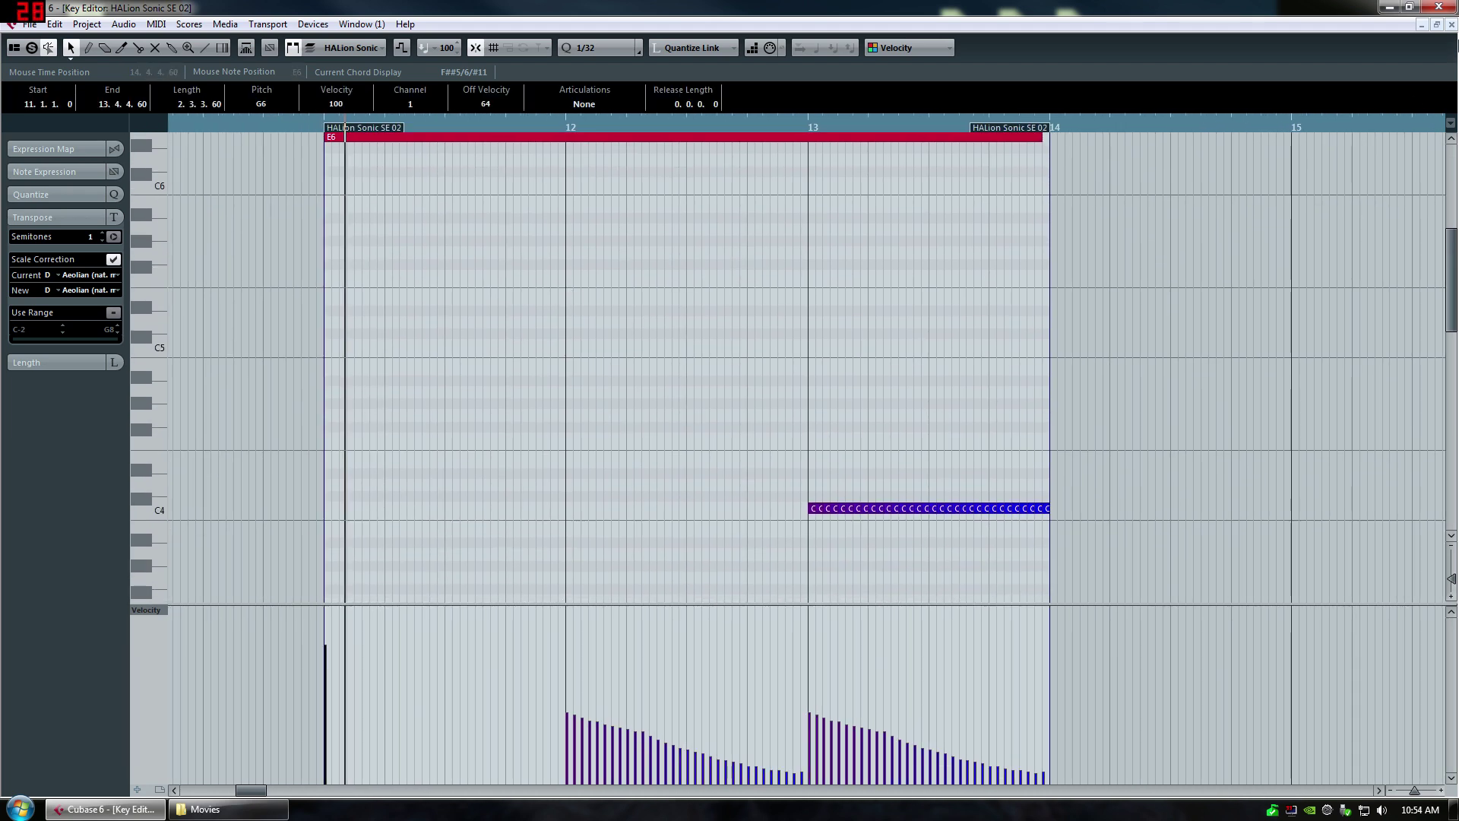
pyautogui.click(1451, 26)
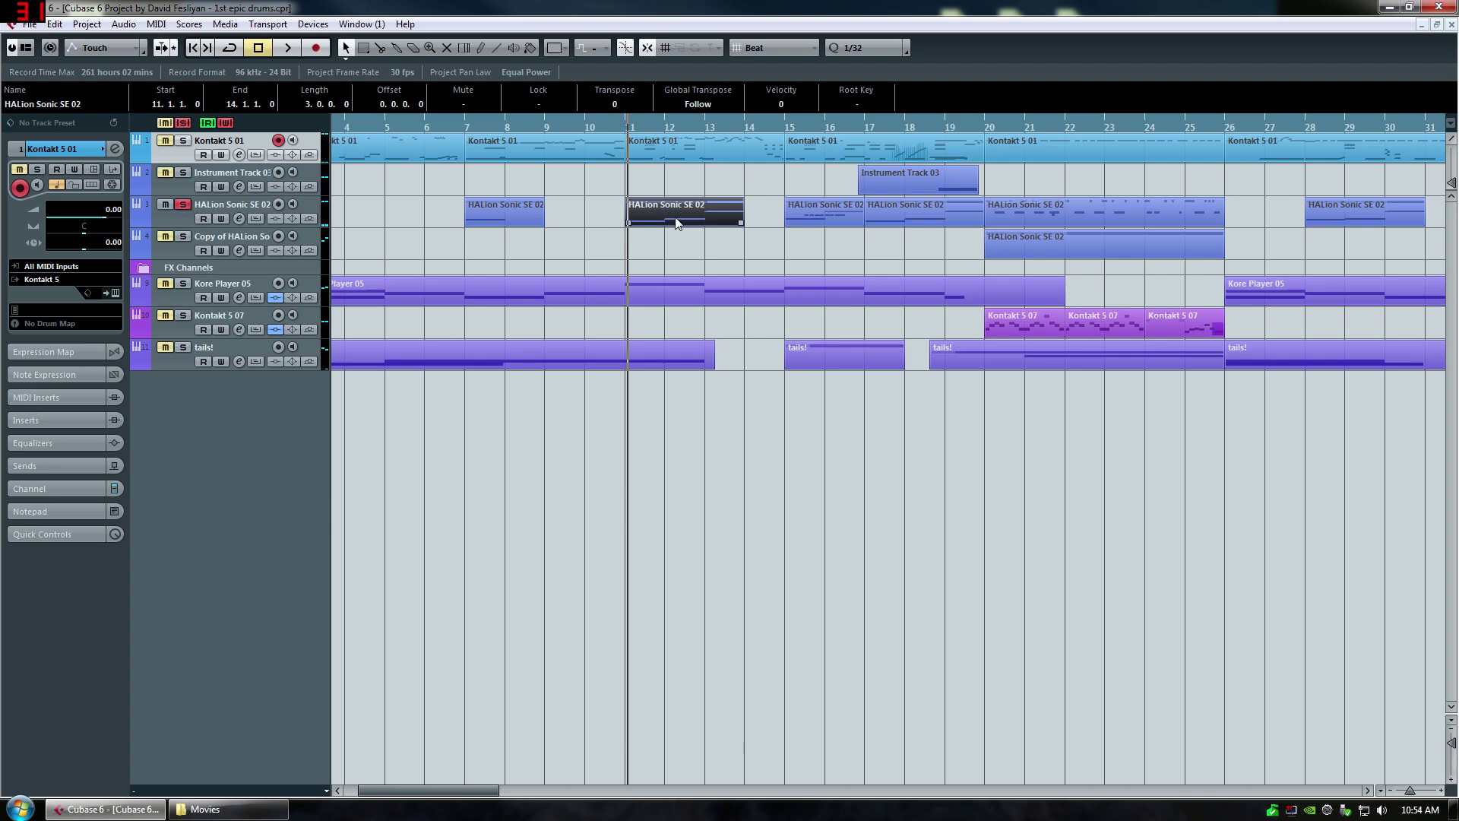
# Reopen the HALion Sonic SE 02 part at bar 11 and play its notes from the start
pyautogui.doubleClick(674, 220)
pyautogui.click(209, 120)
pyautogui.press('space')
pyautogui.scroll(3, 426, 248)
pyautogui.hscroll(-2, 352, 228)
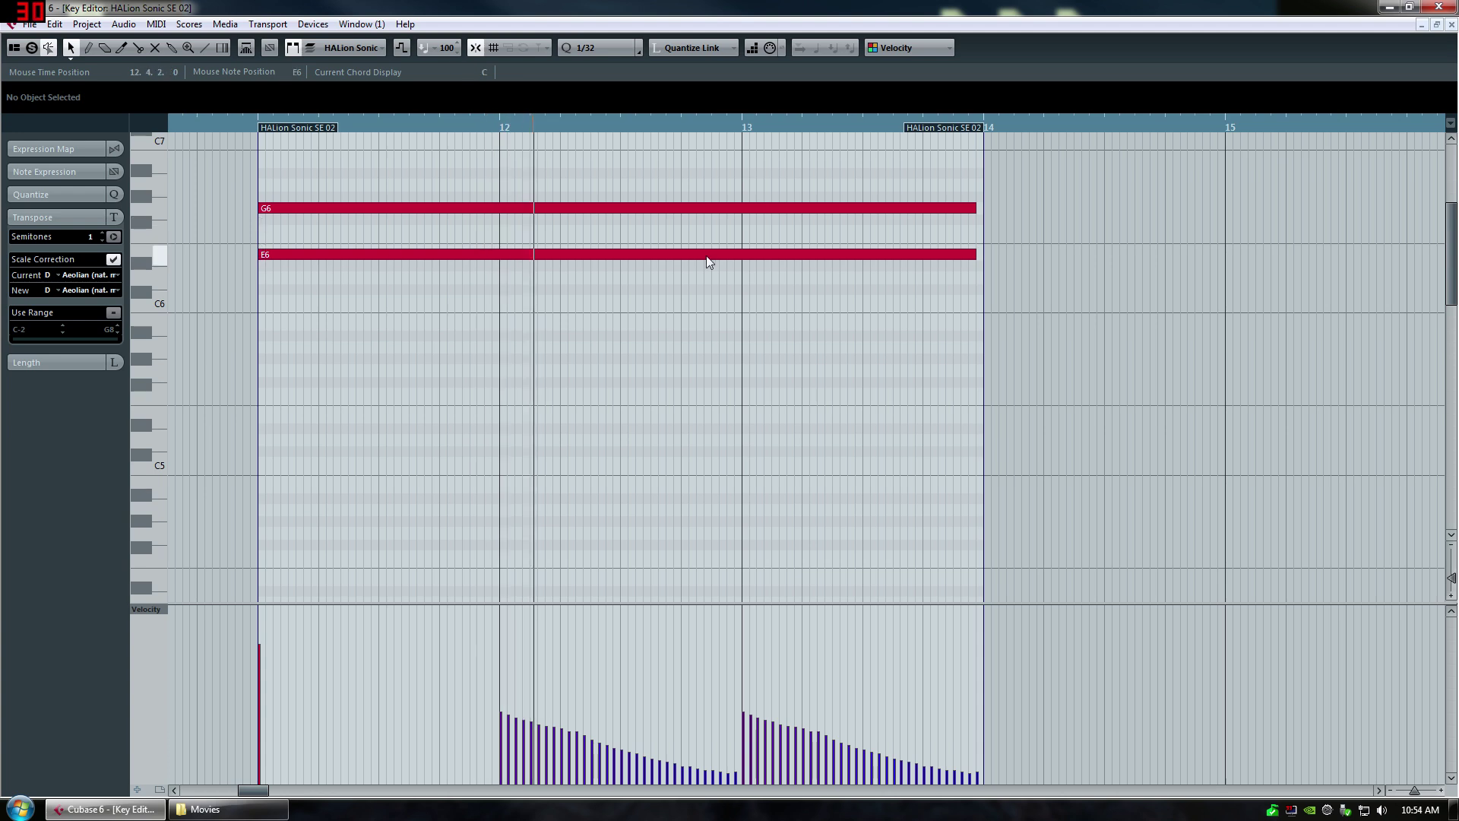
# Follow the HALion Sonic SE 02 notes down to the repeated C4 hits in bar 13, close the part, and reset the cursor to bar 11
pyautogui.scroll(-2, 684, 297)
pyautogui.hscroll(3, 691, 263)
pyautogui.scroll(-1, 691, 262)
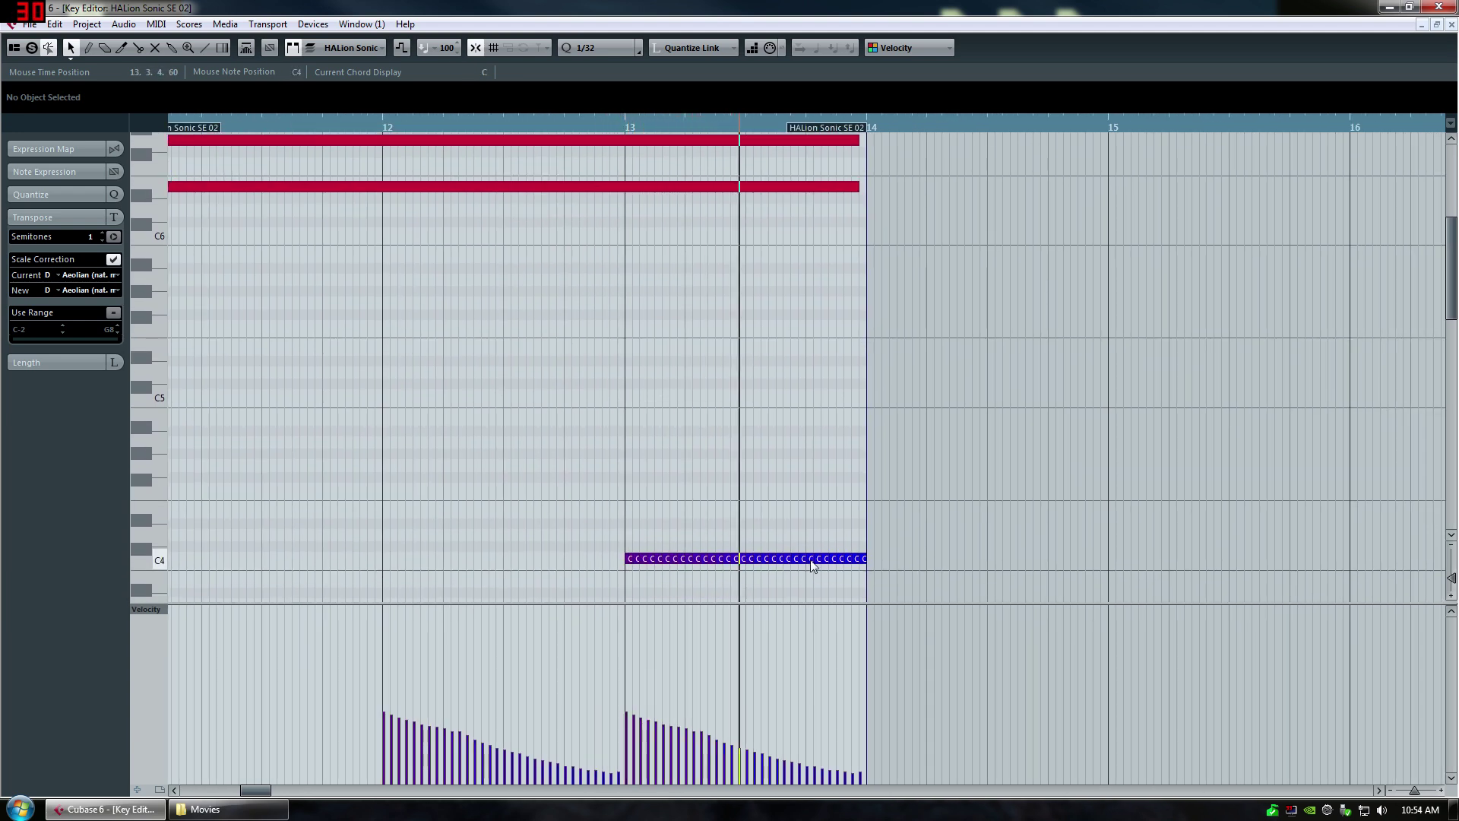
pyautogui.click(1450, 25)
pyautogui.click(623, 121)
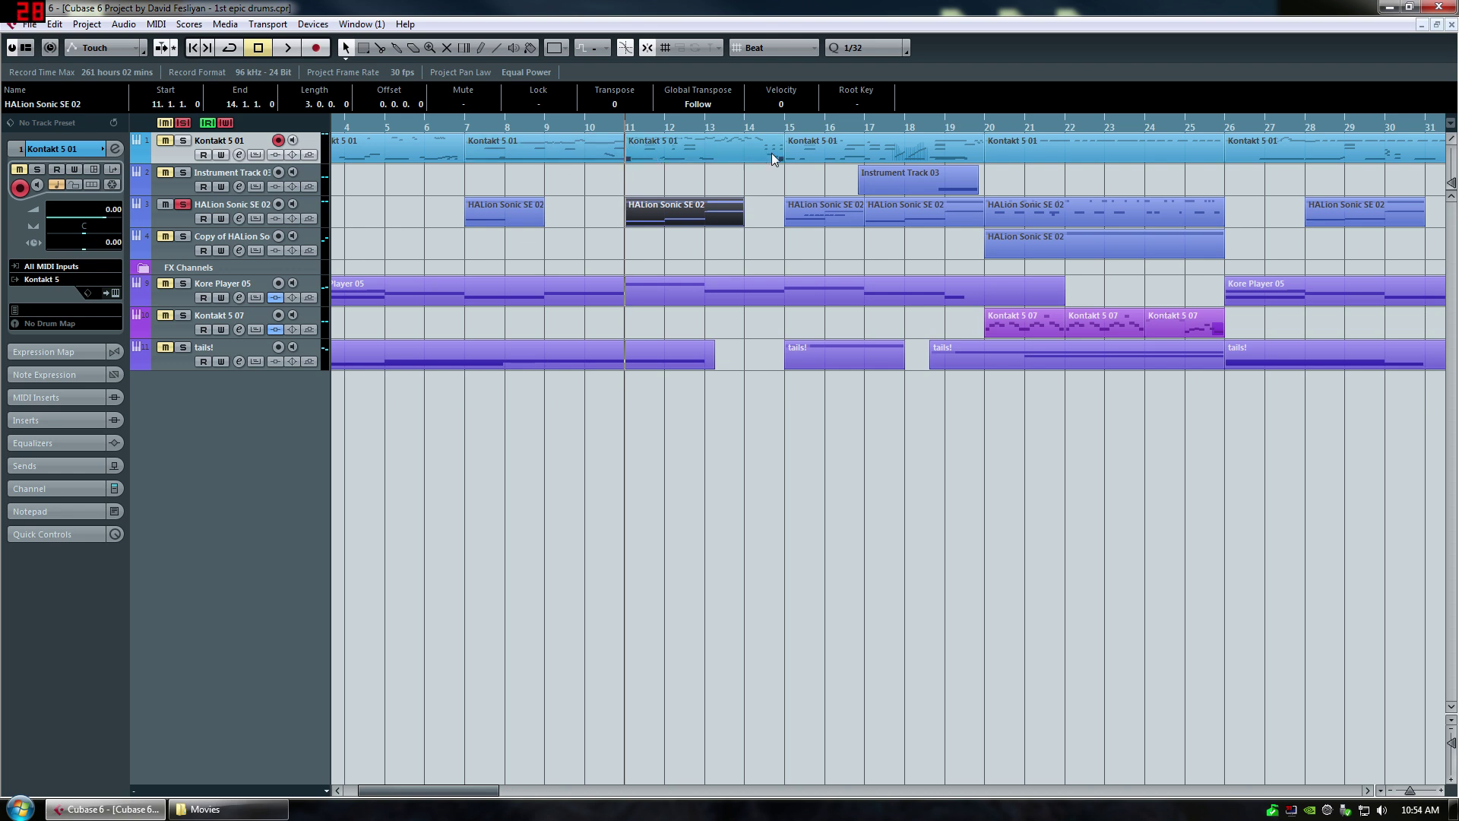
# Open the Kore Player 05 part, inspect its A0 note at bar 11 and E0 note at bar 5, and return to the project
pyautogui.doubleClick(674, 289)
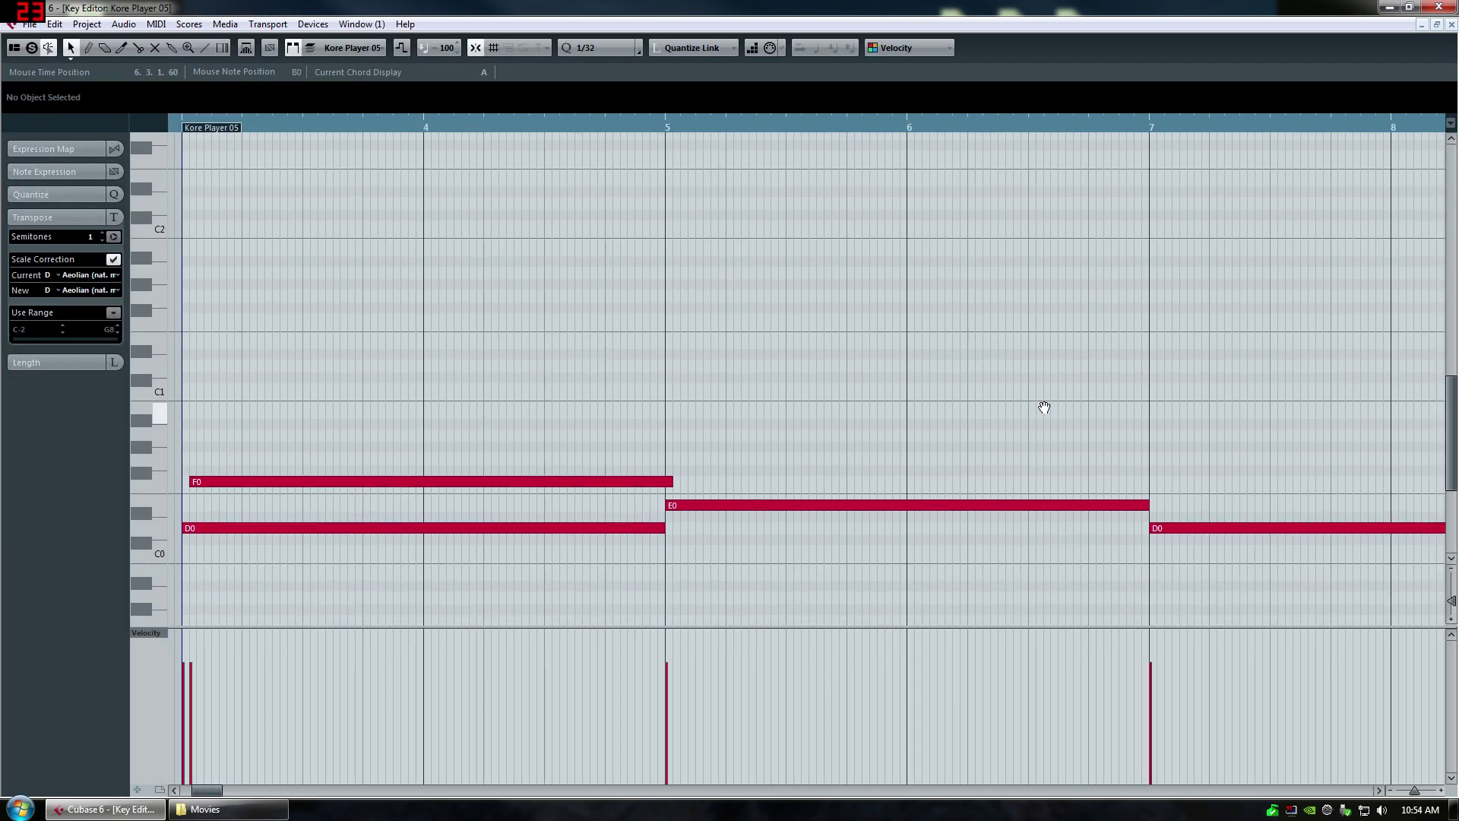
pyautogui.hscroll(5, 1156, 421)
pyautogui.click(1206, 304)
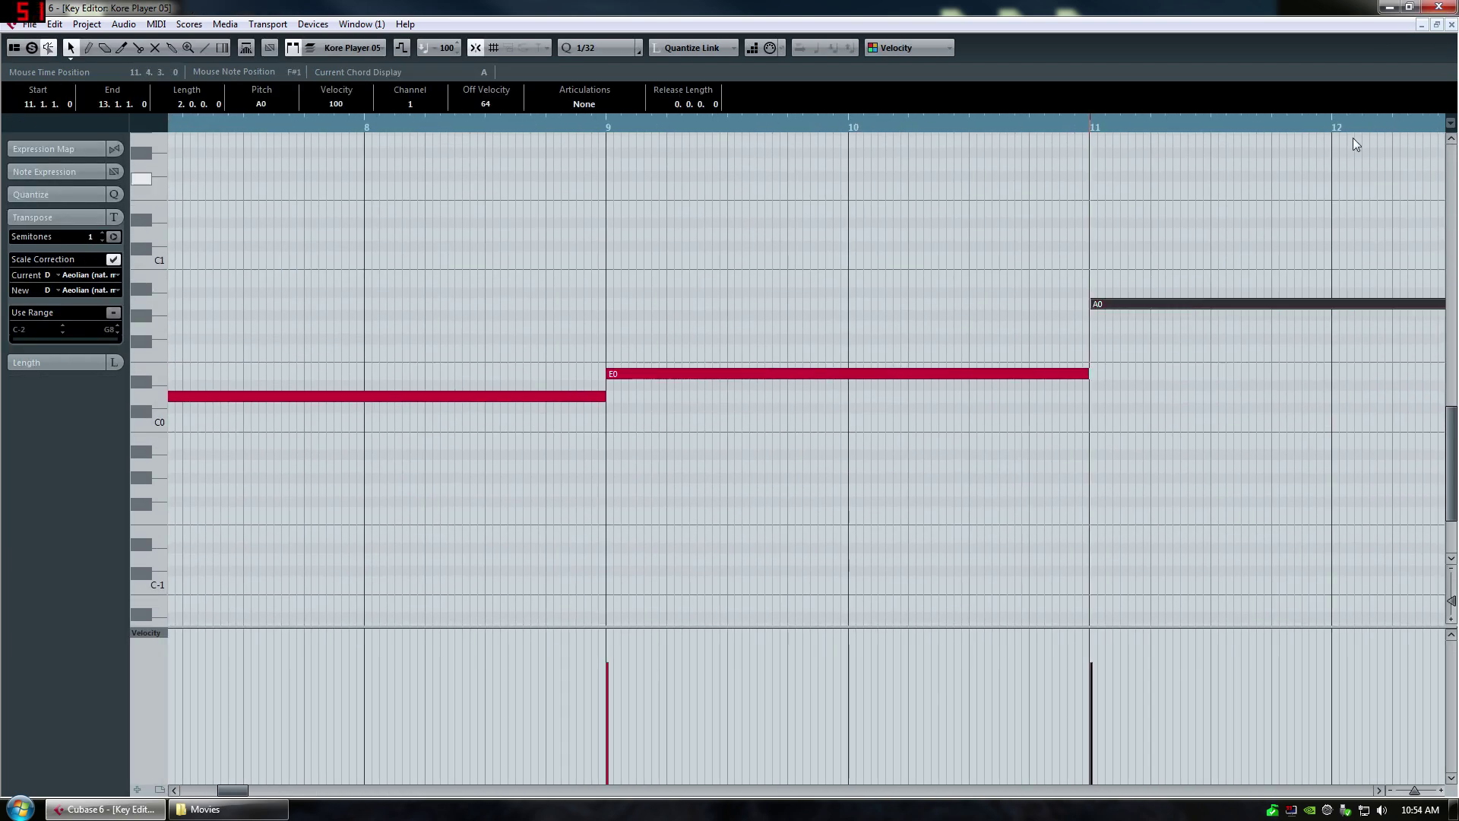
pyautogui.click(1451, 25)
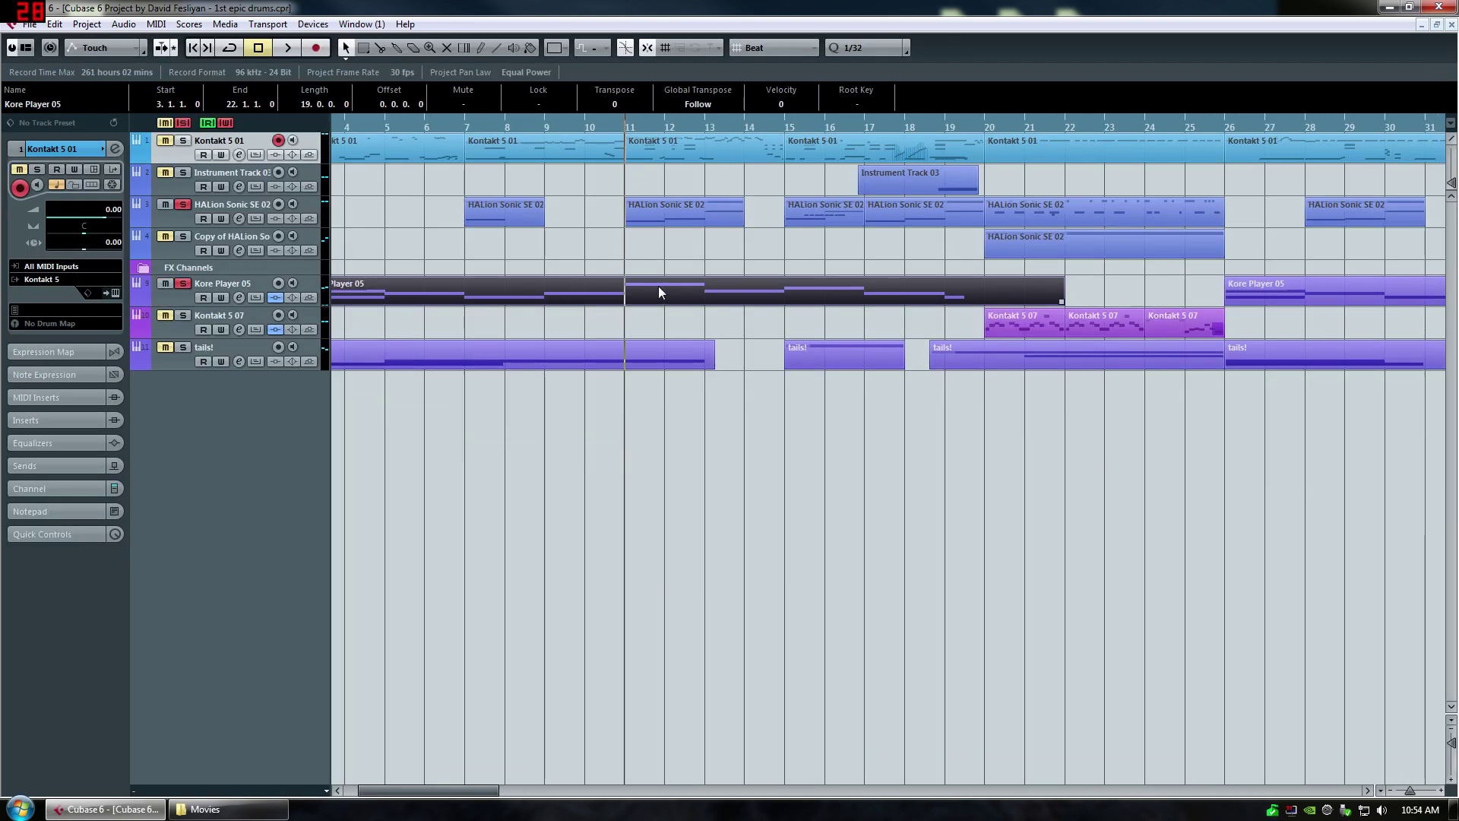
pyautogui.doubleClick(658, 285)
pyautogui.click(712, 372)
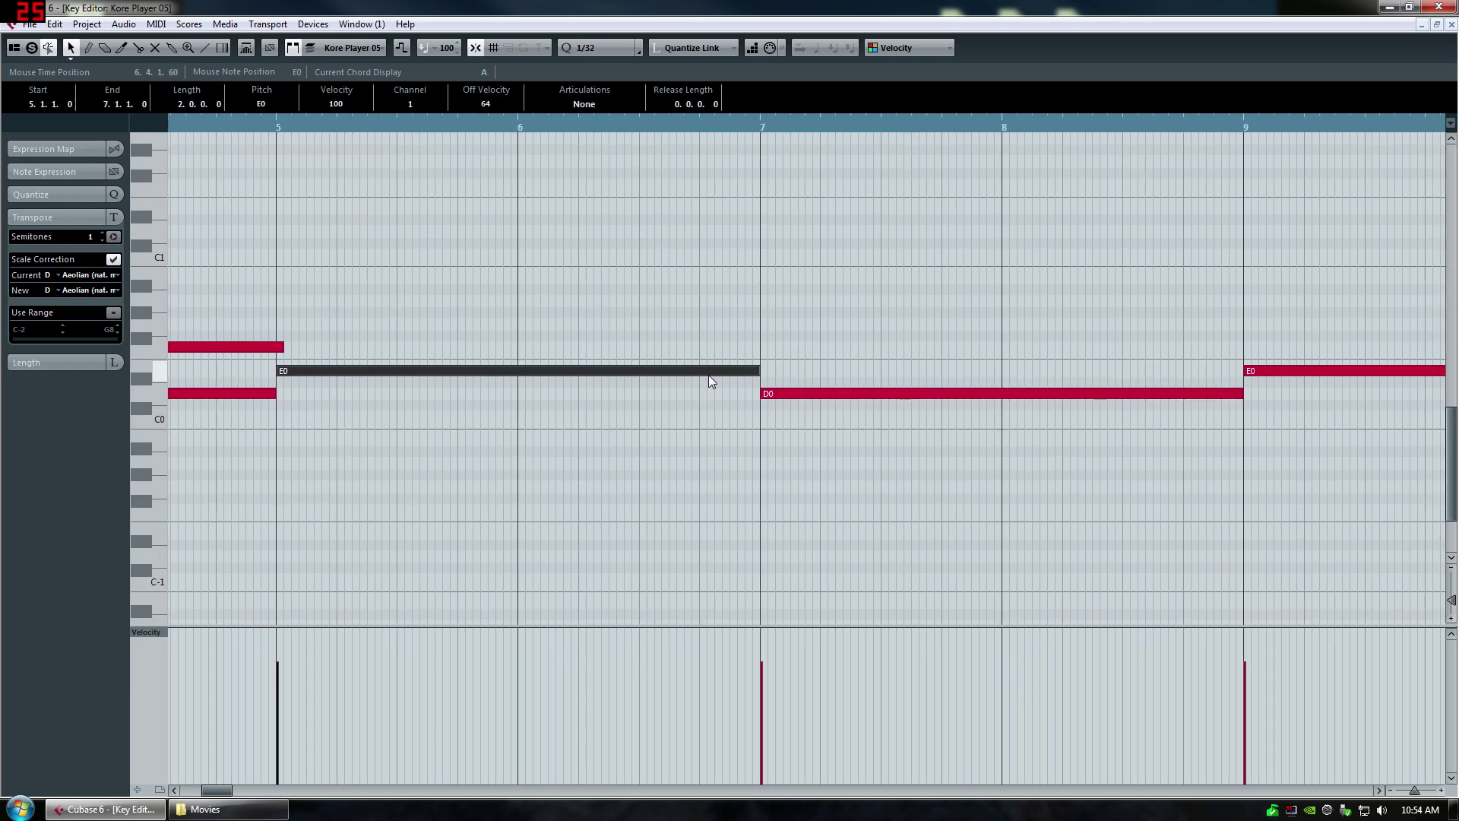
pyautogui.click(1452, 26)
# Open the first tails! part, inspect its long D4 notes at bars 5 and 9, and close it
pyautogui.doubleClick(659, 346)
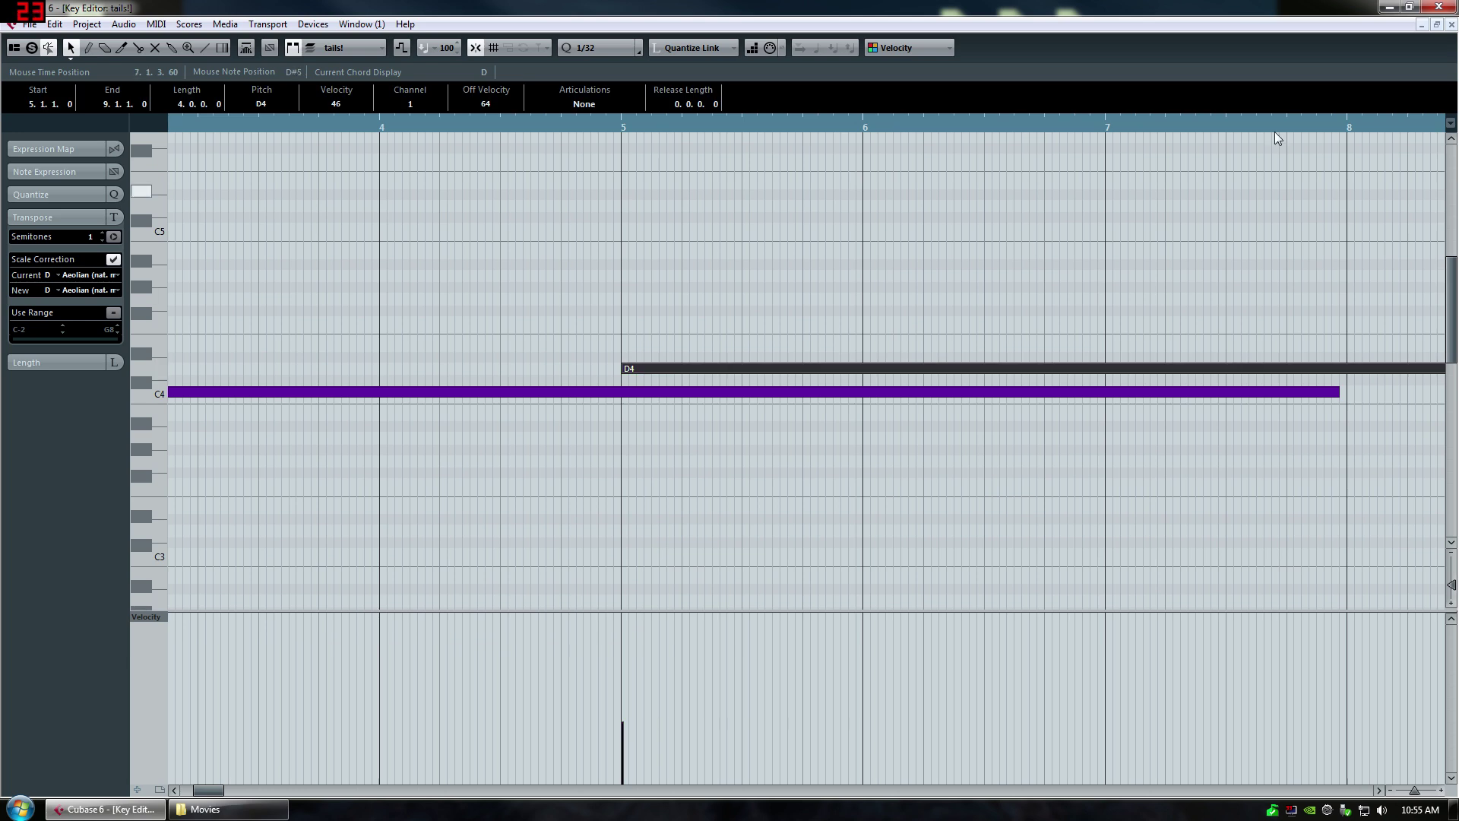
pyautogui.click(1452, 25)
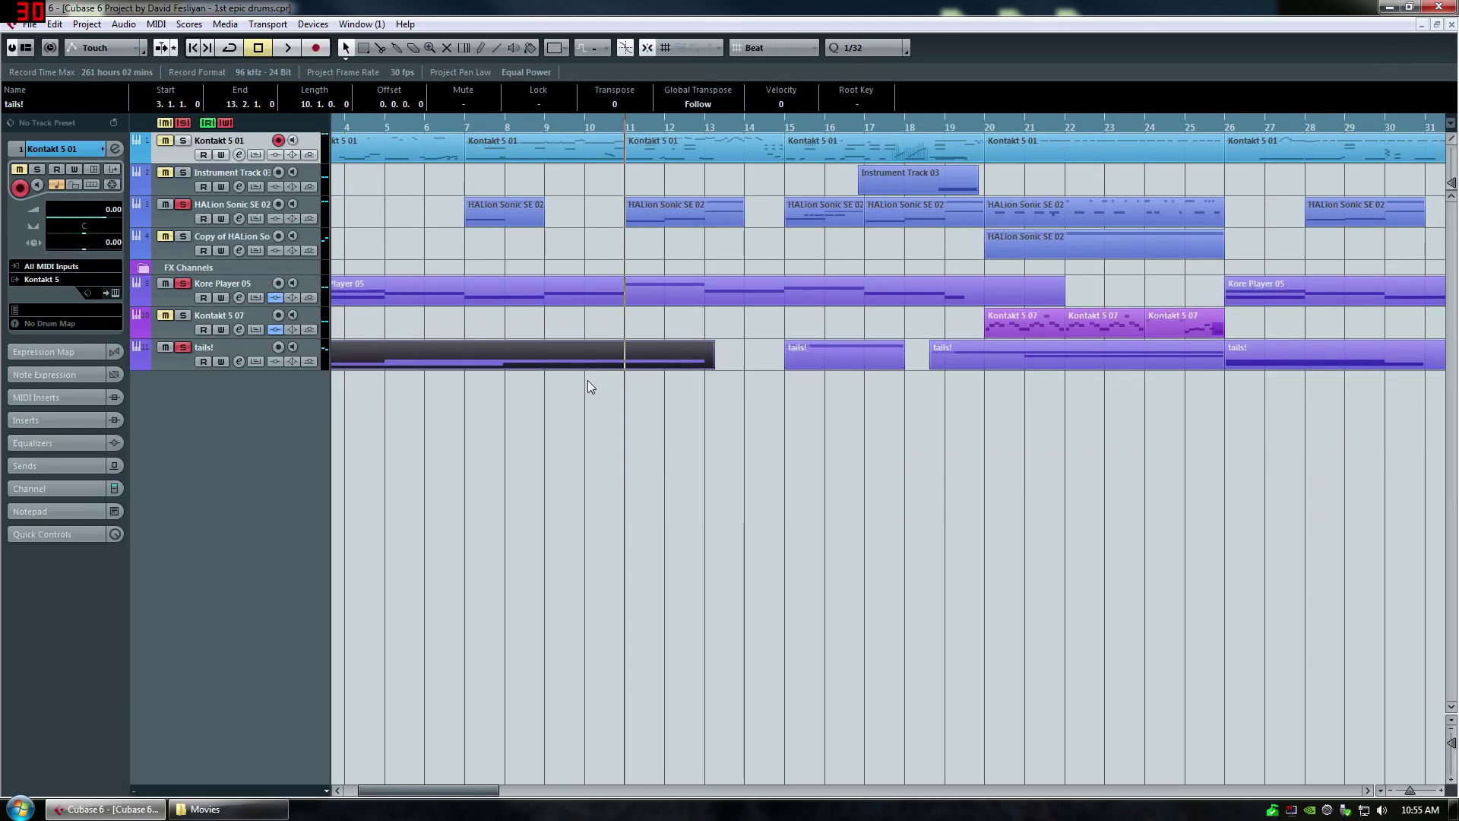
pyautogui.doubleClick(612, 363)
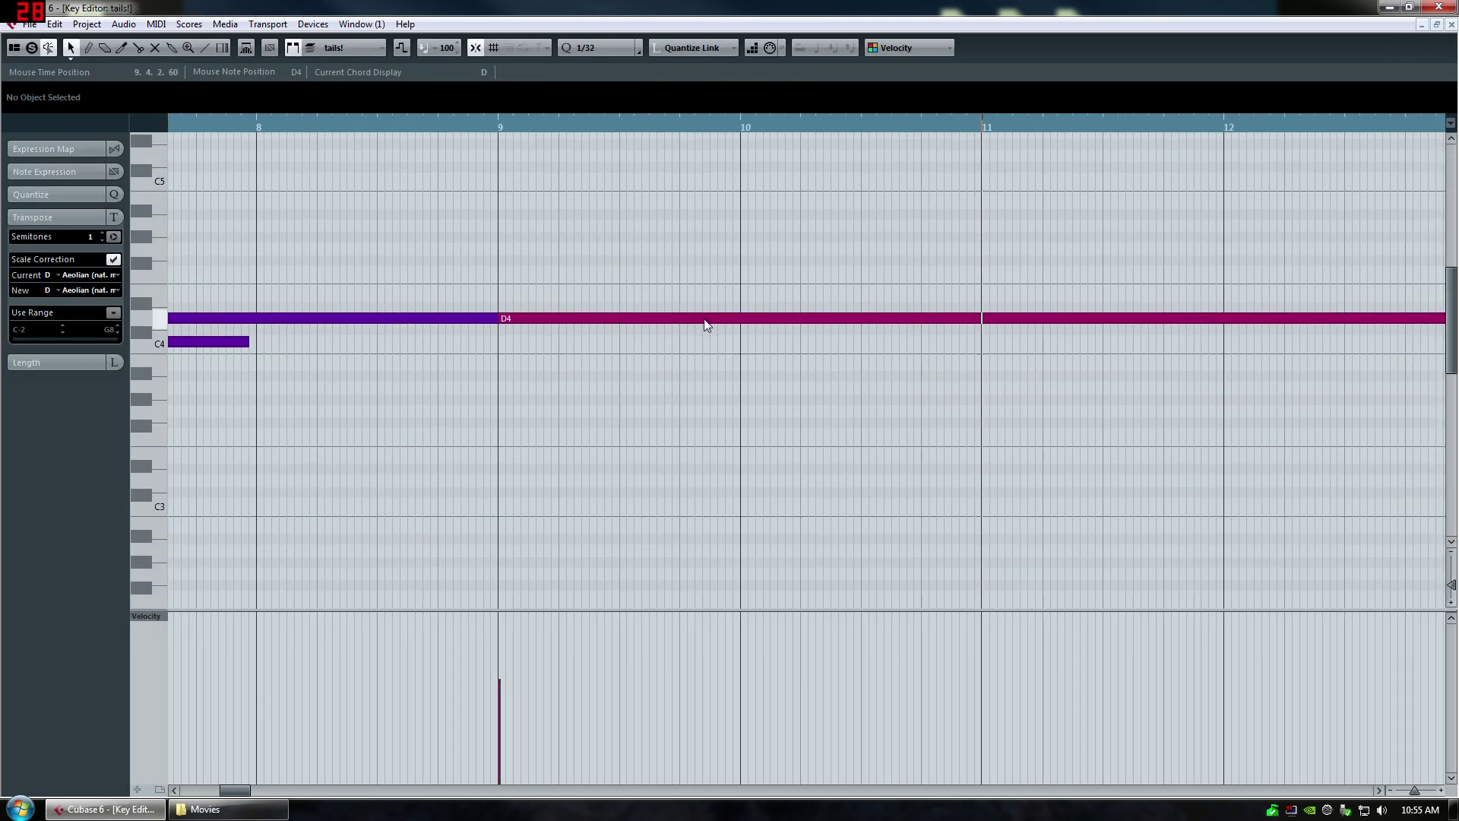
pyautogui.click(705, 319)
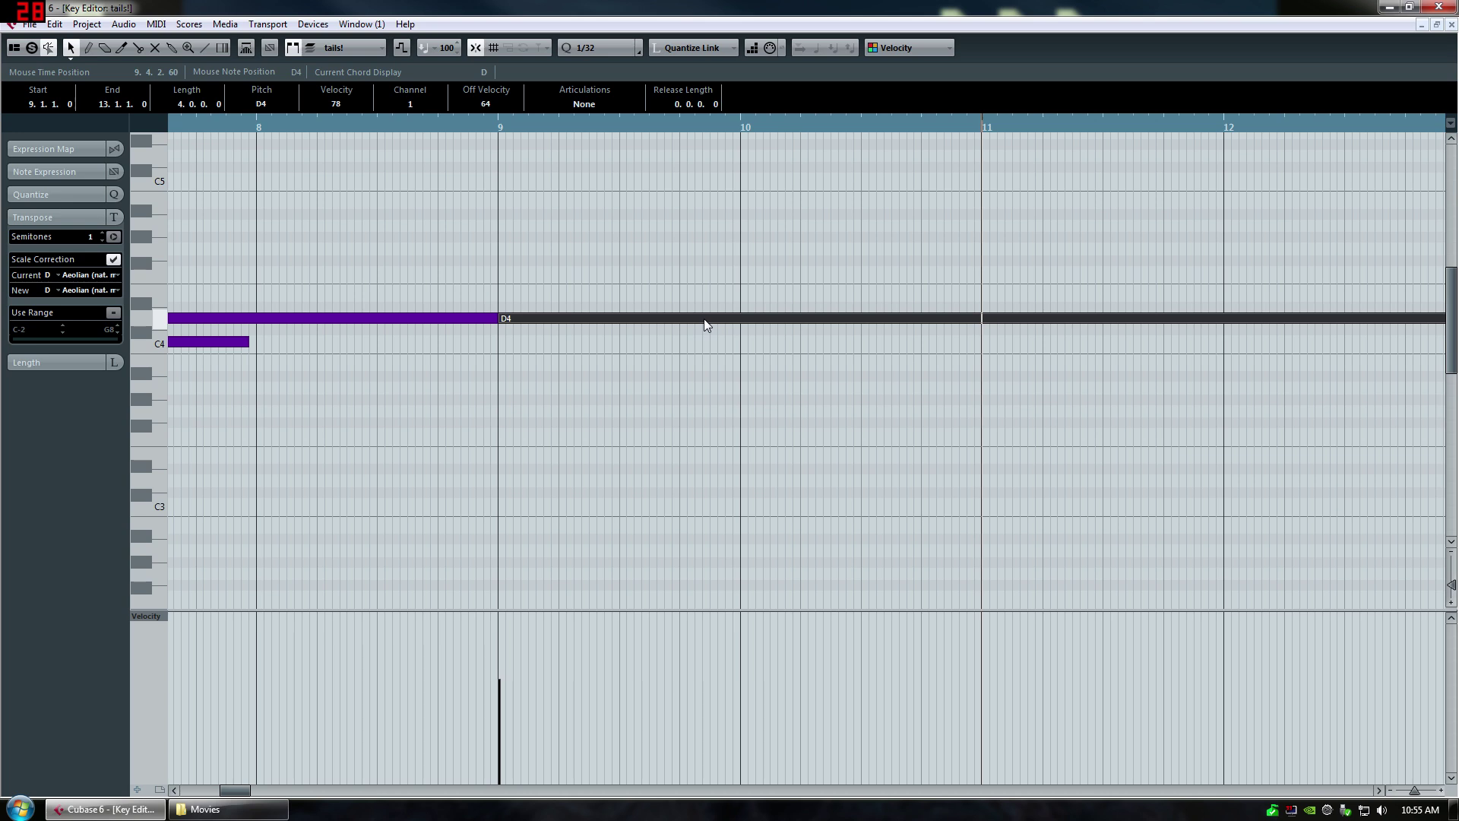
pyautogui.click(1451, 25)
# Clear the part selection and turn off solo on the HALion Sonic SE 02, Kore Player 05 and tails! tracks
pyautogui.click(847, 423)
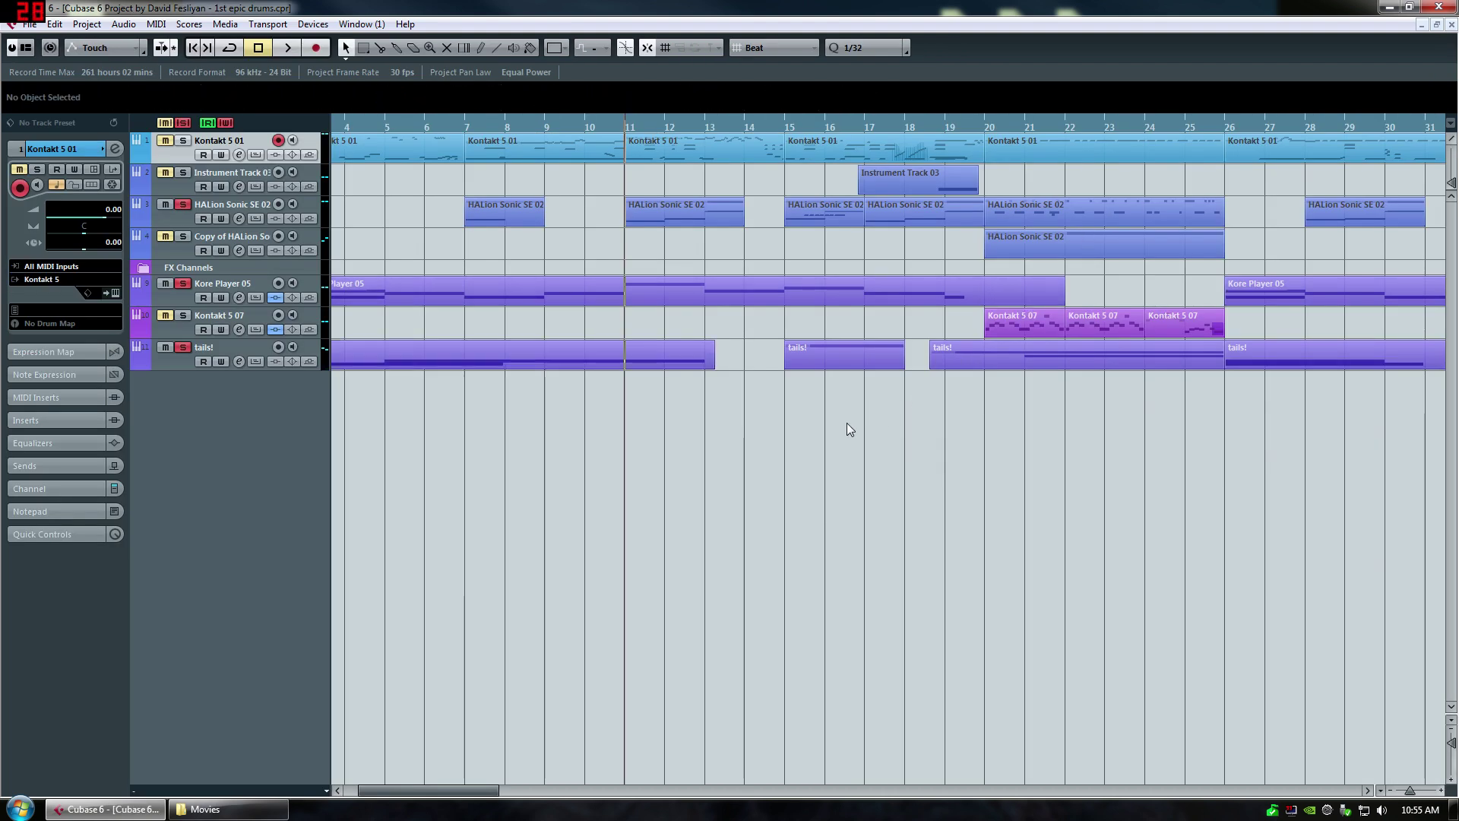
pyautogui.hscroll(3, 671, 298)
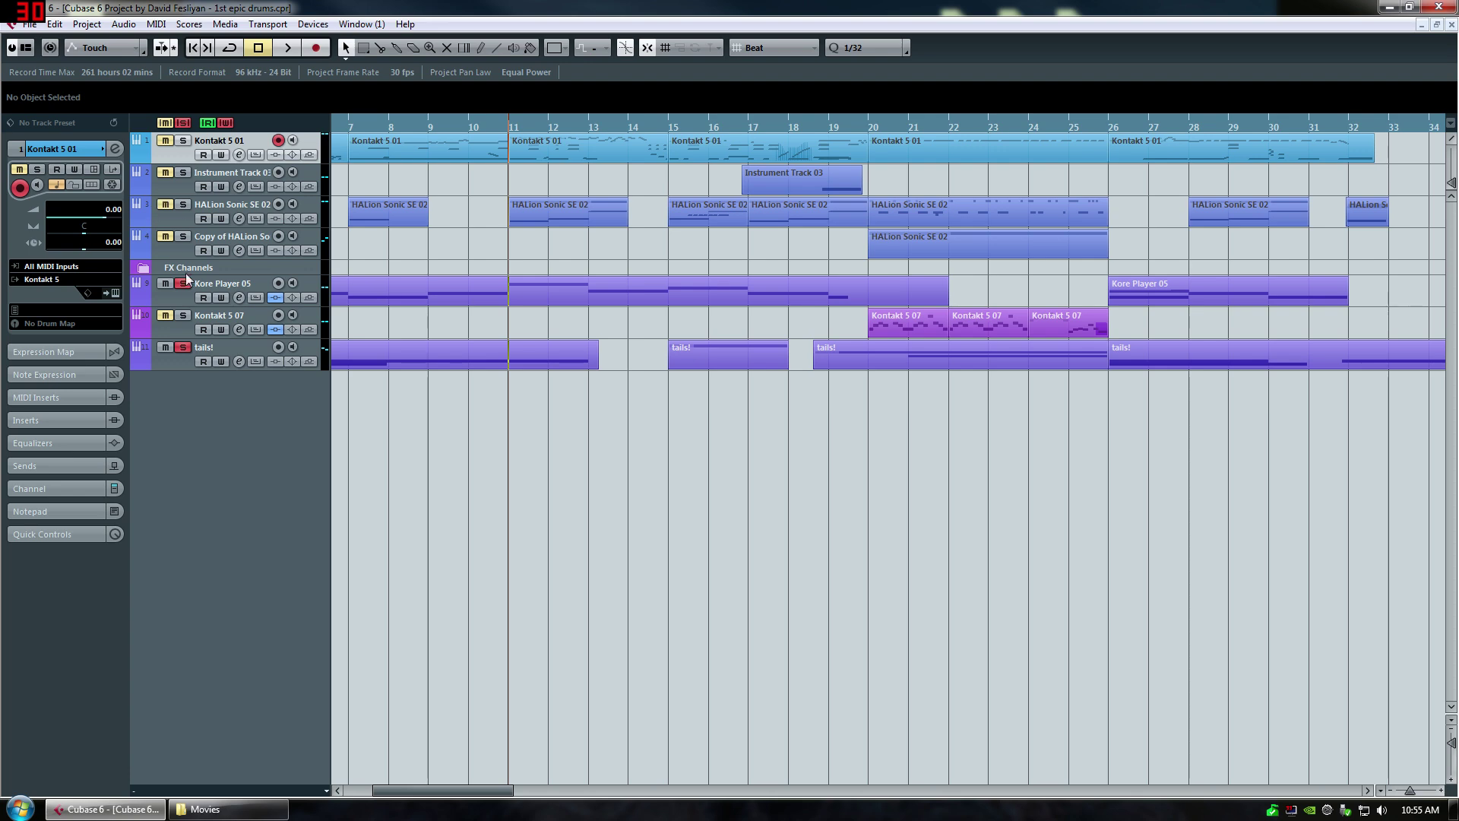
pyautogui.click(183, 348)
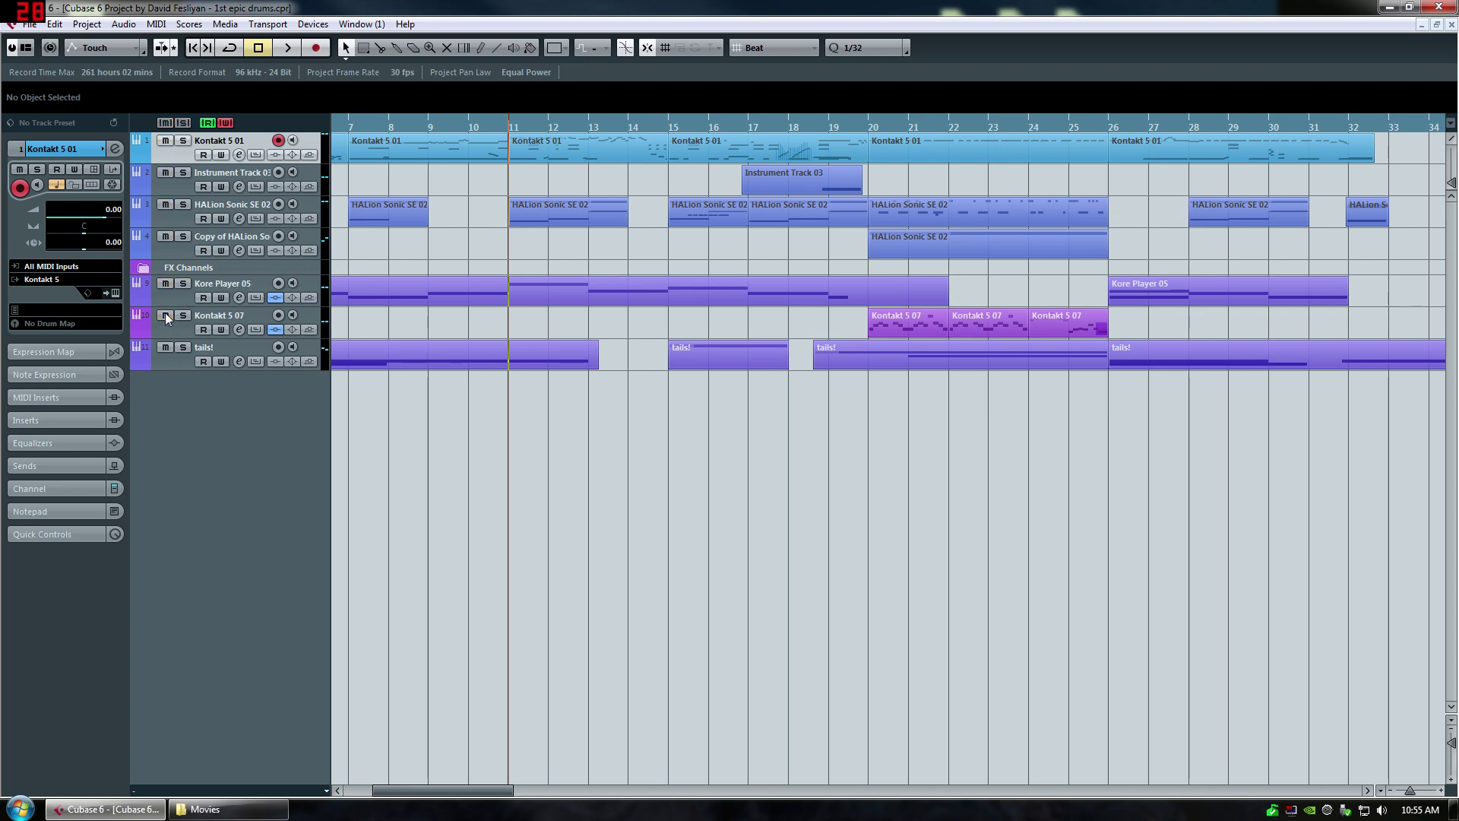
# Open the Kontakt 5 01 part at bar 11, view its notes and velocities through bar 14, and close it
pyautogui.scroll(4, 635, 186)
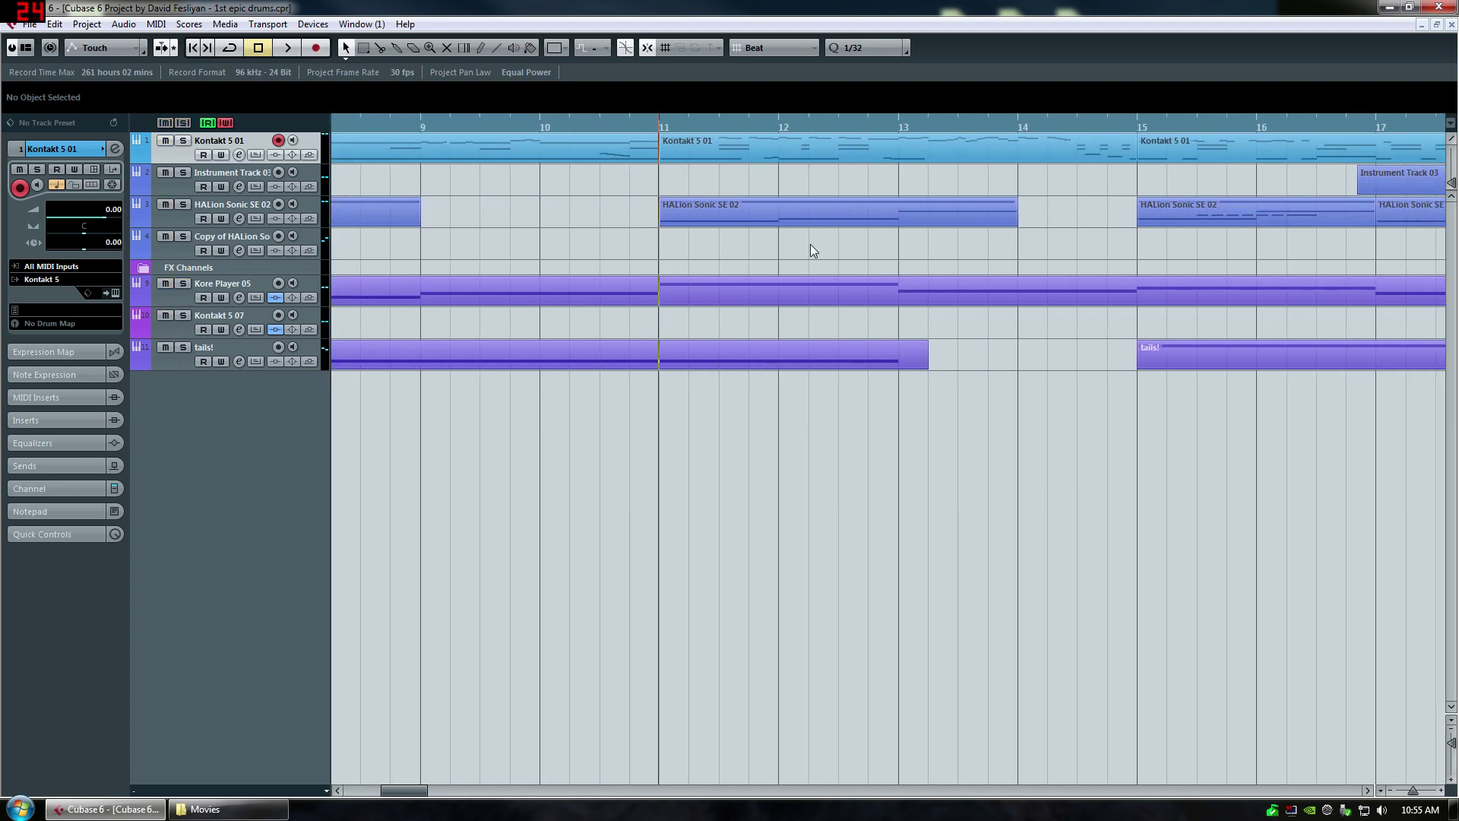
pyautogui.doubleClick(777, 156)
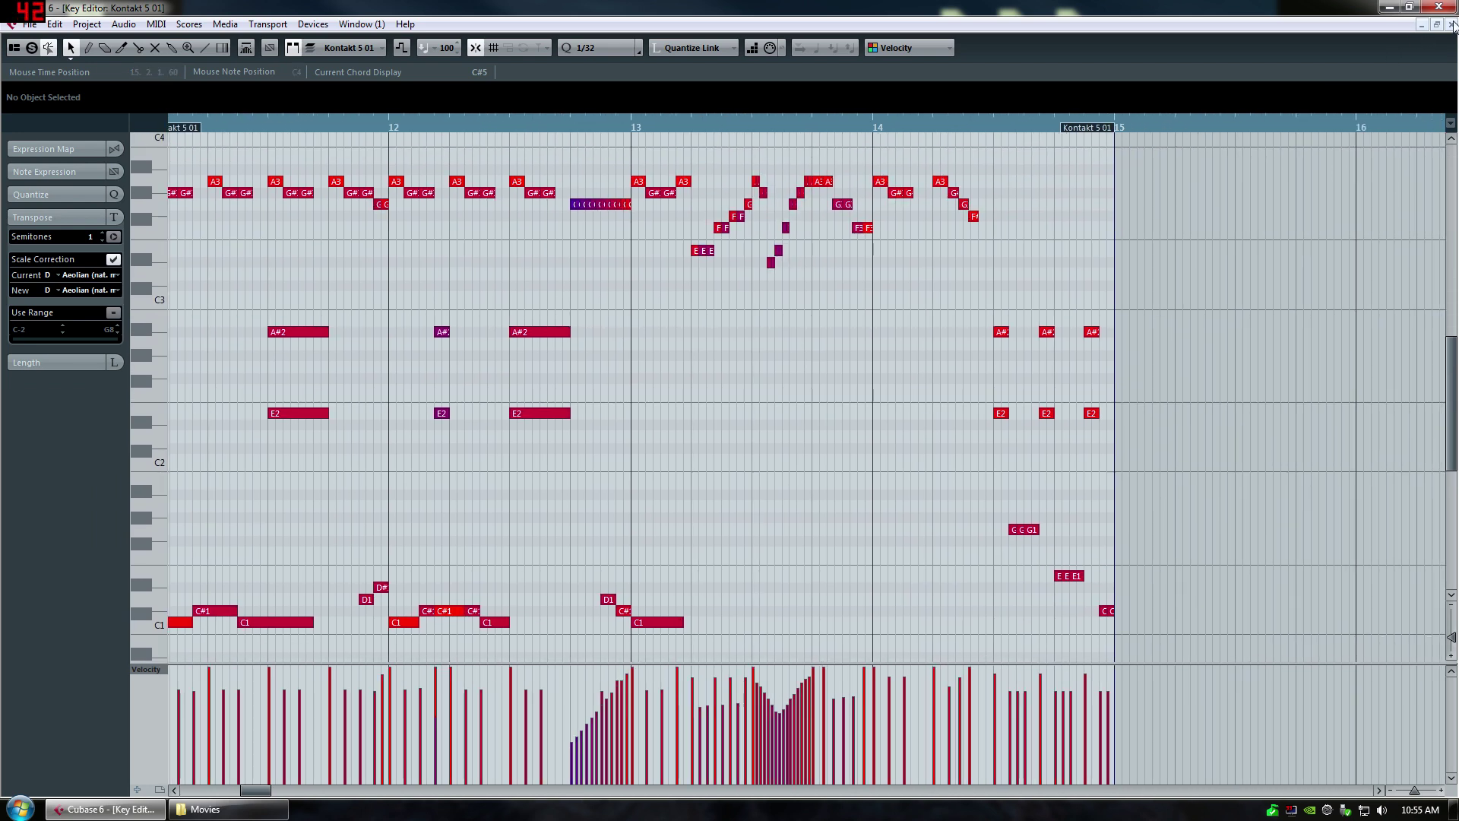
pyautogui.click(1451, 23)
# Play the Kontakt 5 01 part from bar 15 in the Key Editor, place the cursor midway through bar 19, and close the part
pyautogui.click(726, 124)
pyautogui.doubleClick(736, 141)
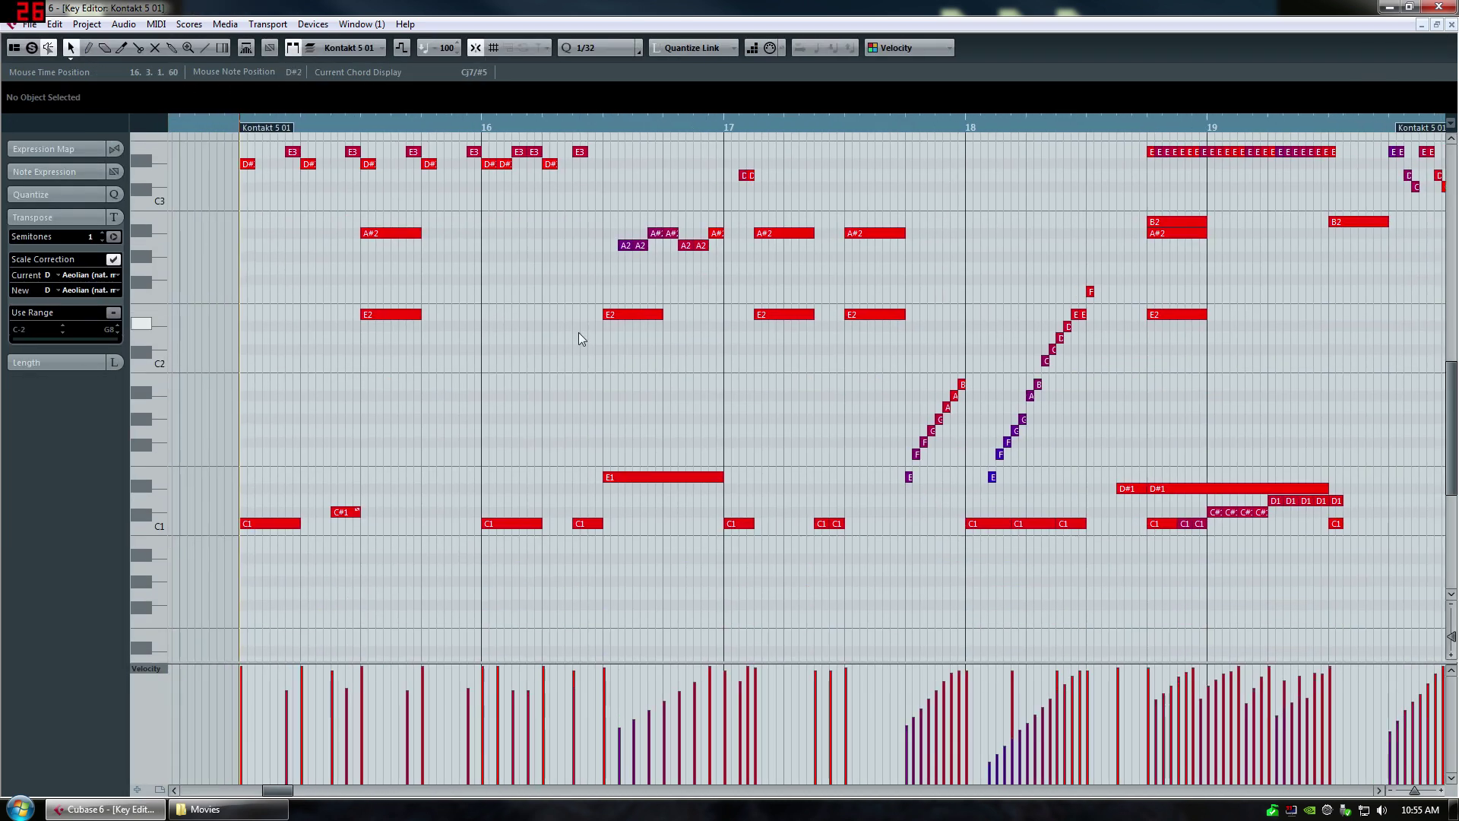
pyautogui.press('space')
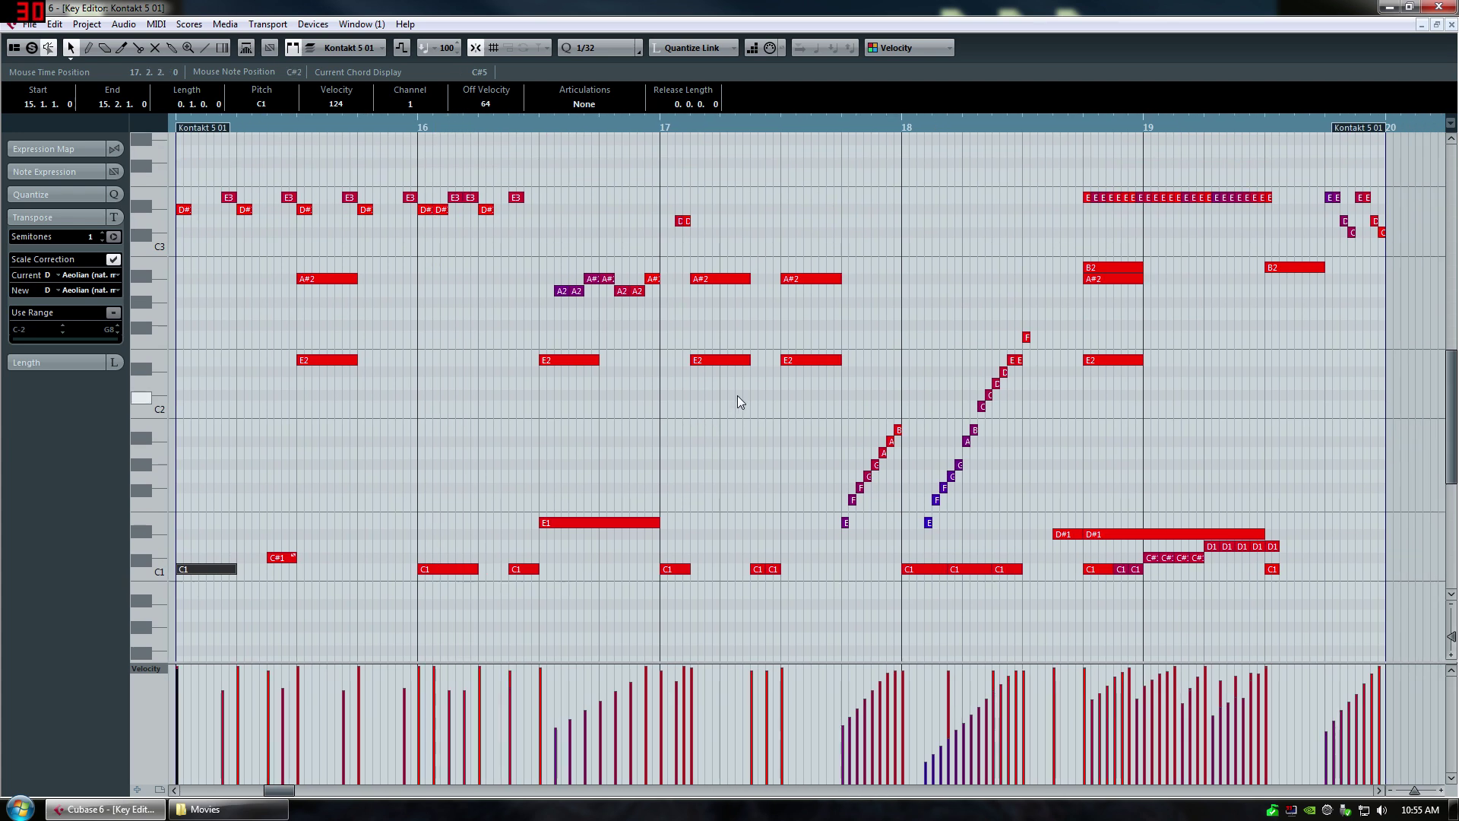
pyautogui.moveTo(795, 384); pyautogui.dragTo(696, 380)
pyautogui.moveTo(843, 391)
pyautogui.mouseDown()
pyautogui.moveTo(773, 384)
pyautogui.moveTo(861, 402)
pyautogui.mouseUp()
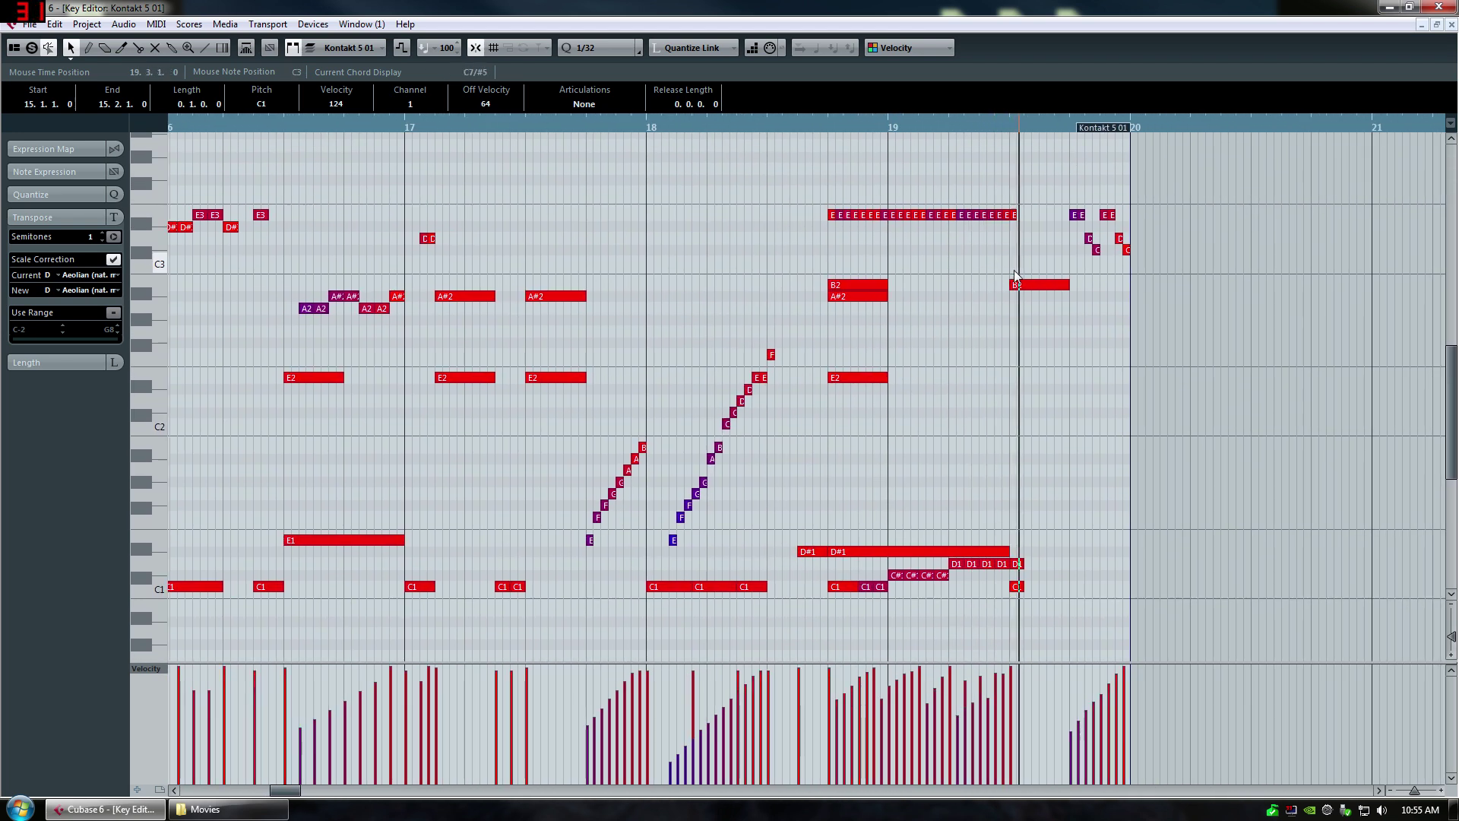
pyautogui.click(1010, 131)
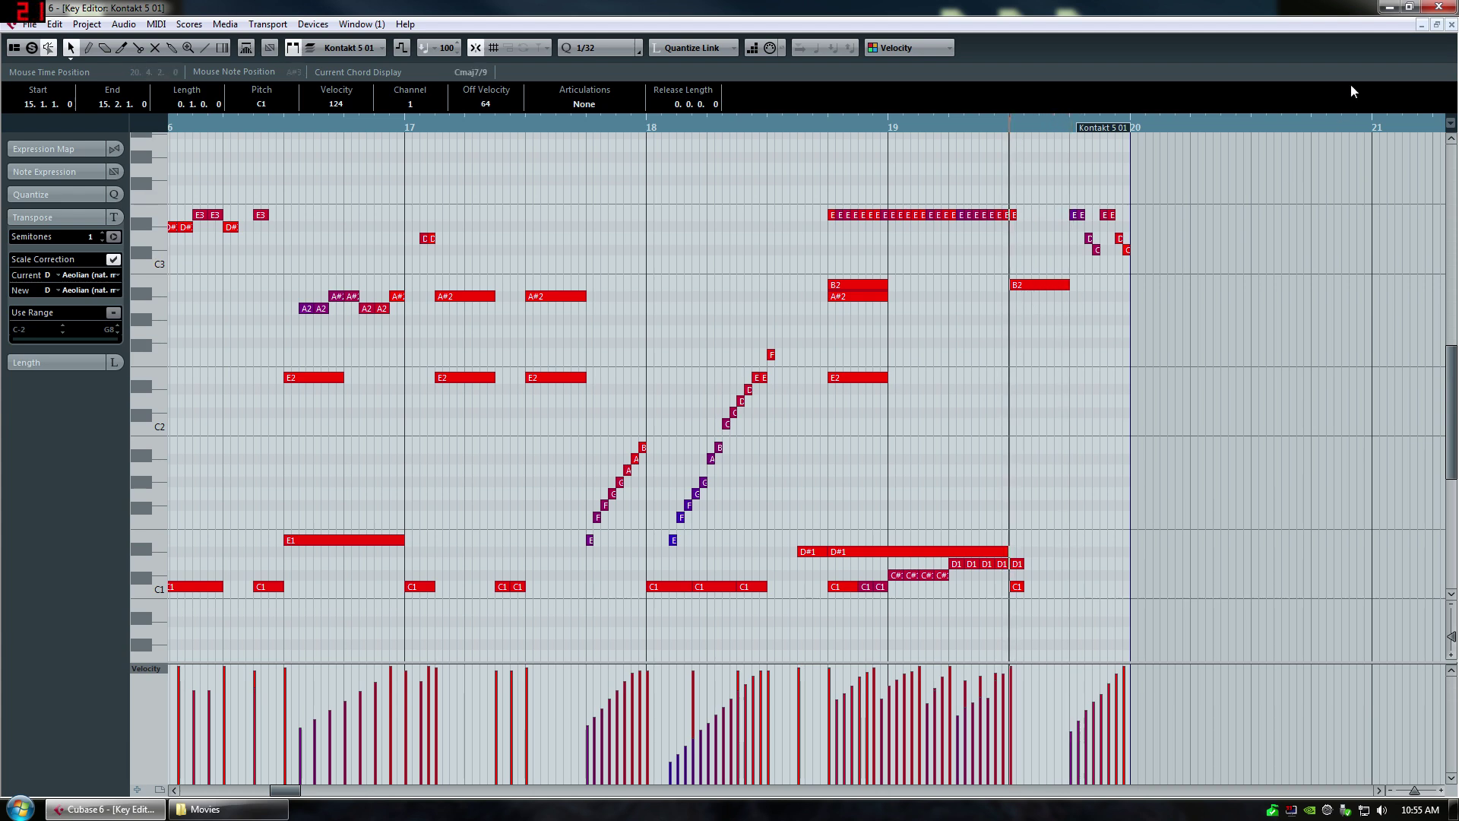
pyautogui.click(1451, 25)
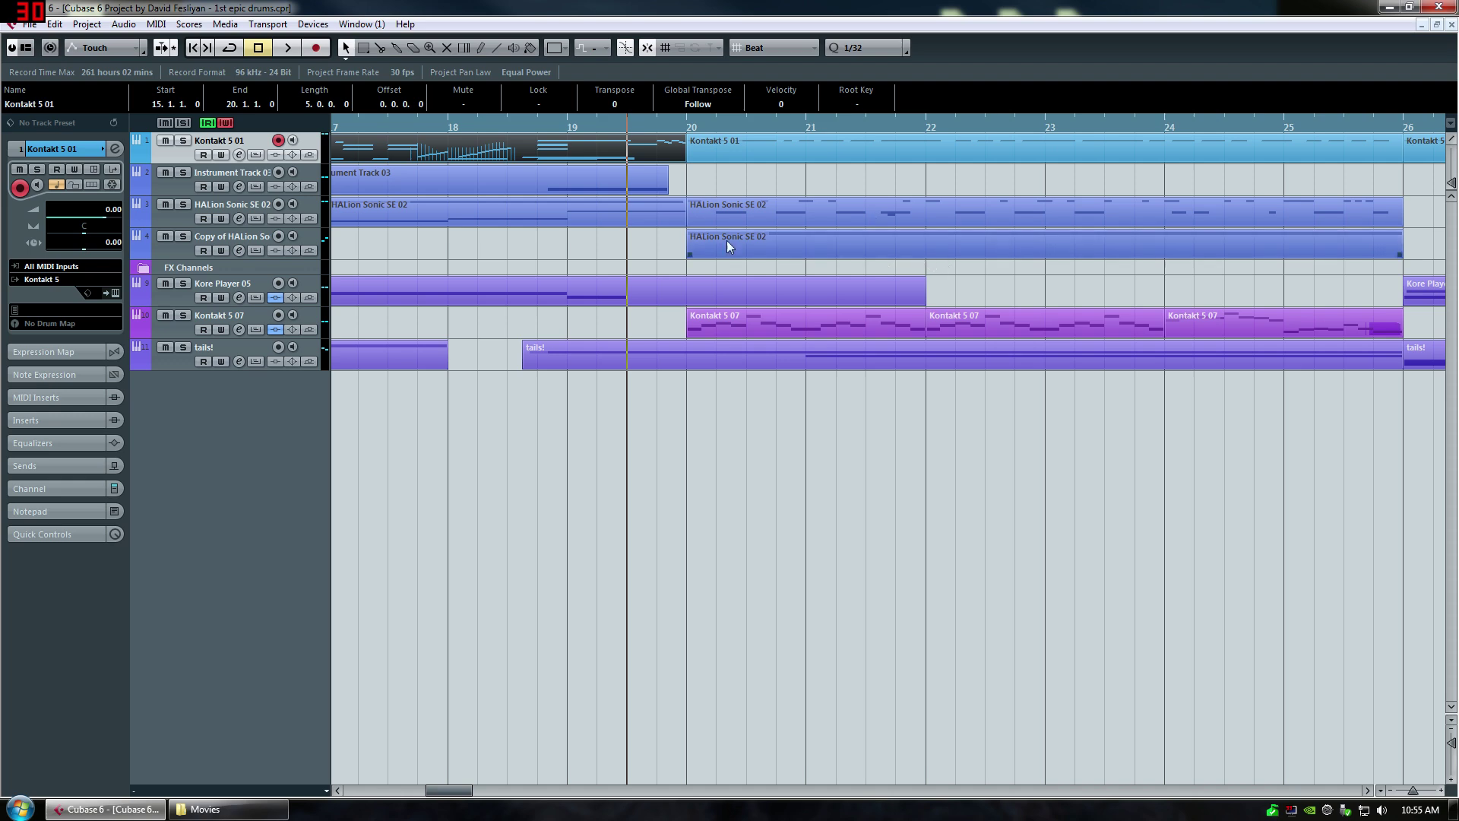
# Reopen the Kontakt 5 01 part, view its full note layout from bar 15 to 20, and place the cursor at bar 15
pyautogui.doubleClick(640, 140)
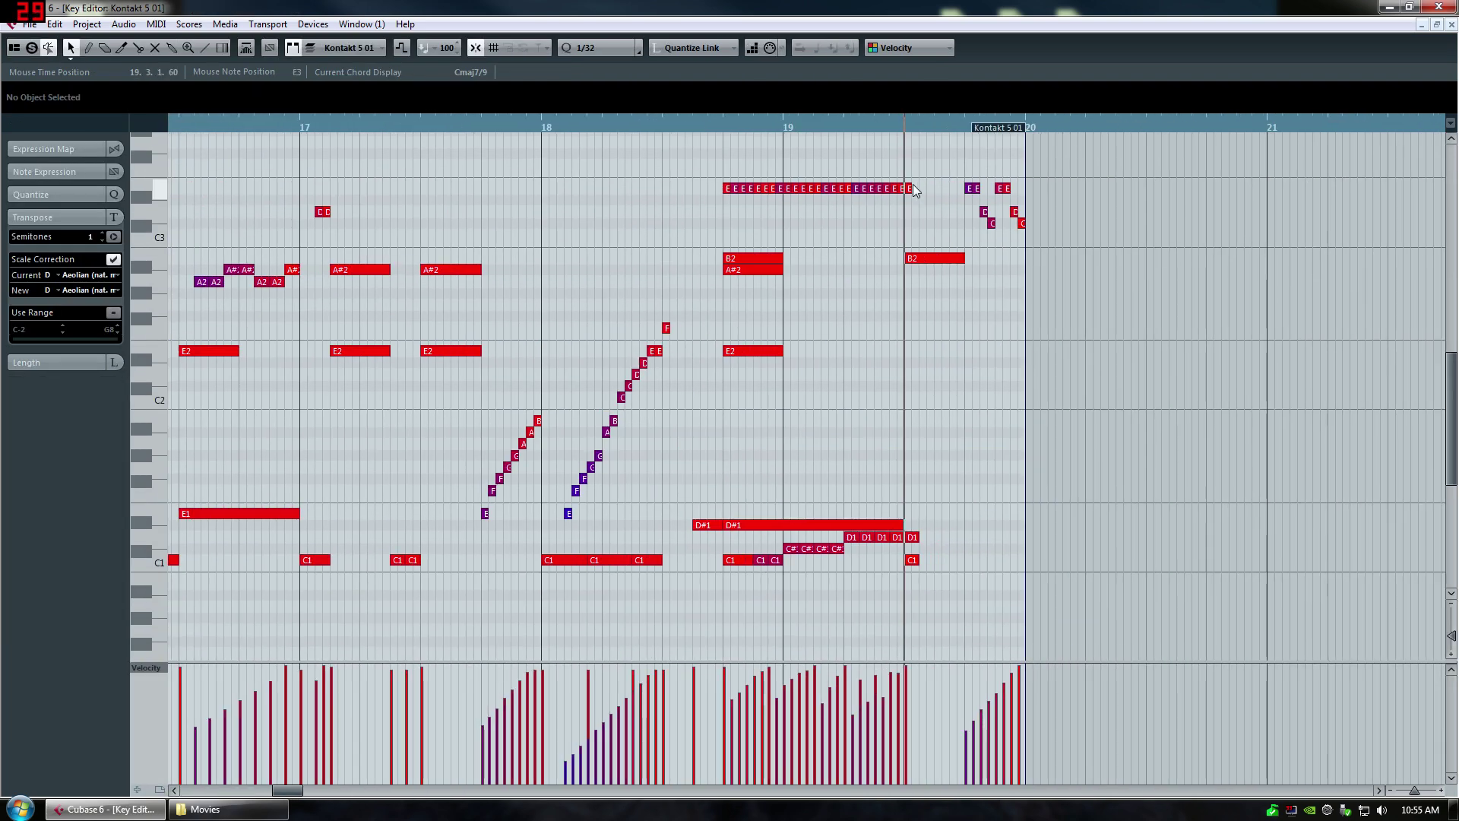
pyautogui.press('g')
pyautogui.press('g')
pyautogui.press('g')
pyautogui.press('g')
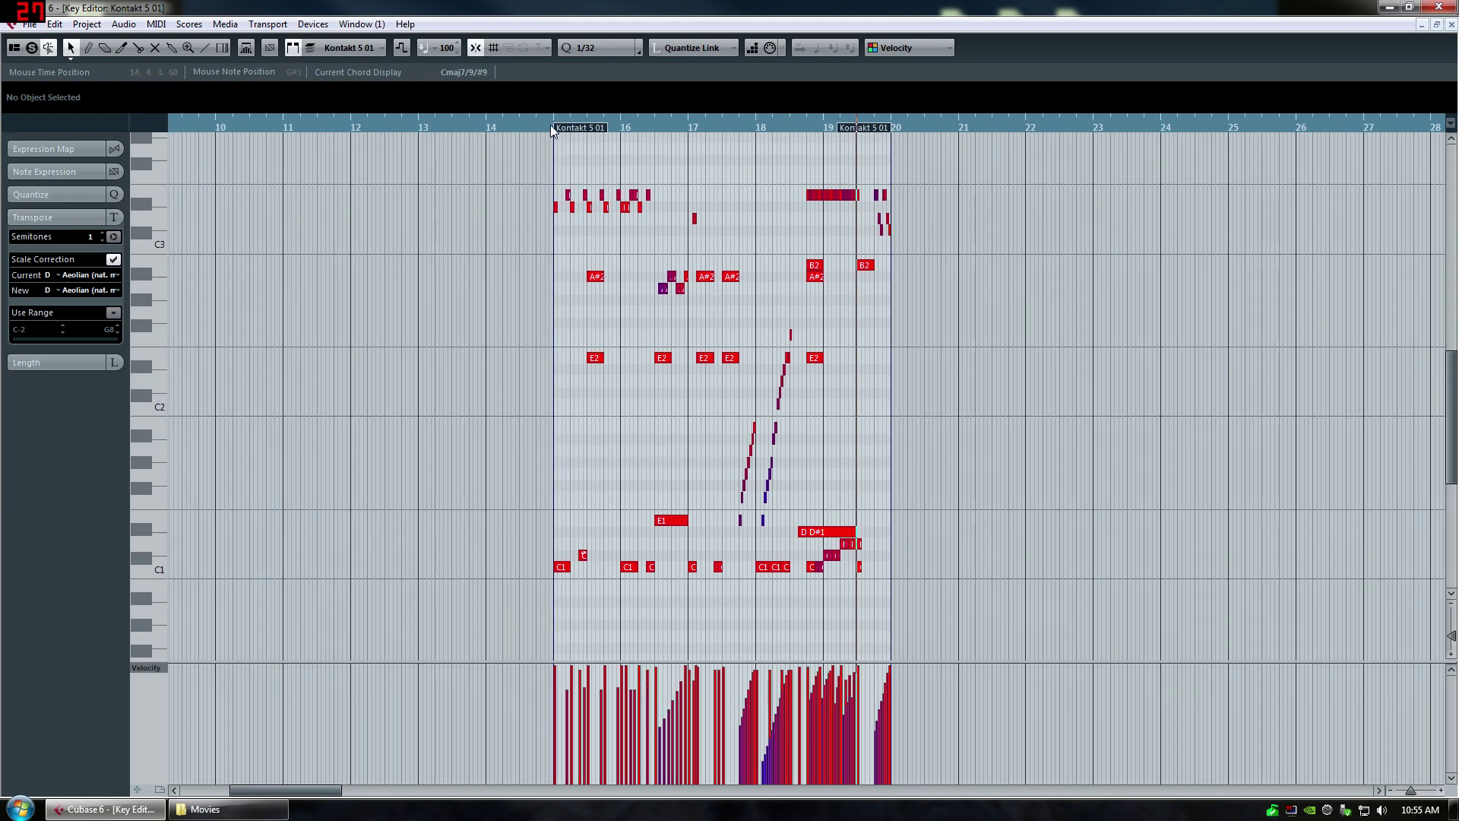
pyautogui.click(553, 120)
pyautogui.press('h')
pyautogui.press('h')
pyautogui.press('h')
pyautogui.press('h')
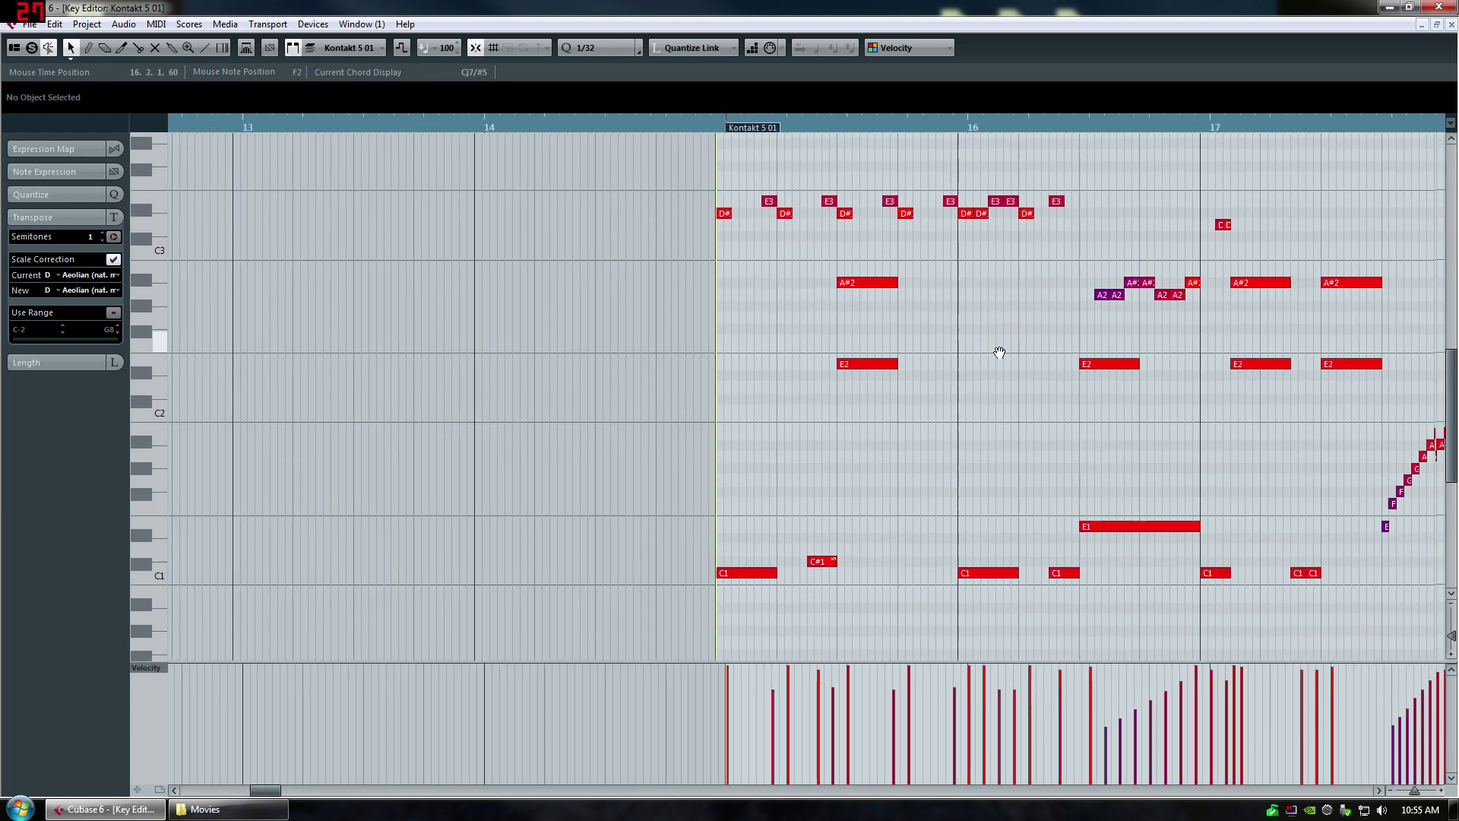
# Place the cursor at beat 4 of bar 17 and audition notes from the two ascending runs in bars 17 and 18
pyautogui.moveTo(999, 353); pyautogui.dragTo(856, 375)
pyautogui.moveTo(560, 494); pyautogui.dragTo(579, 124)
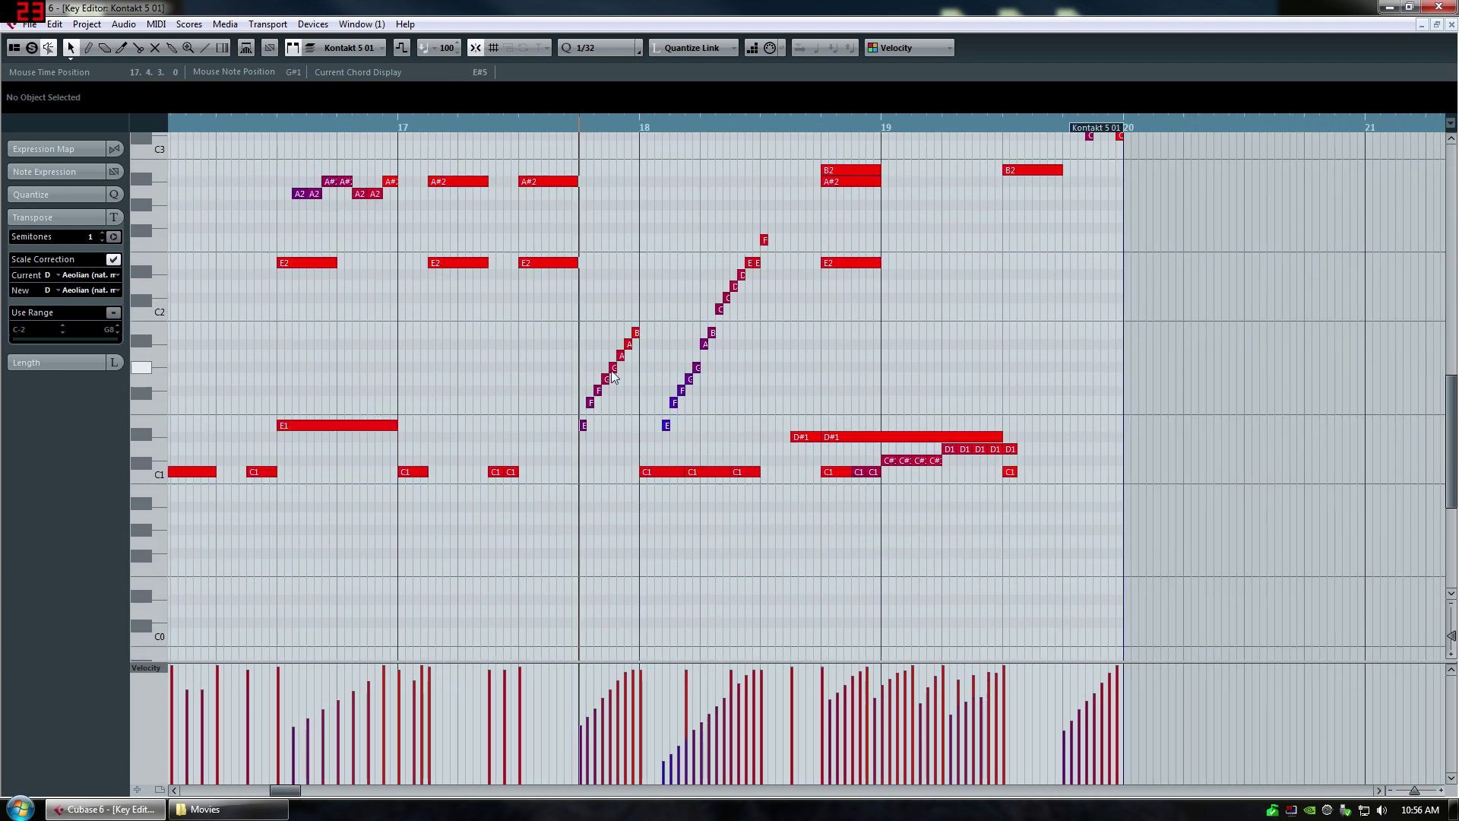
pyautogui.click(583, 425)
pyautogui.click(628, 345)
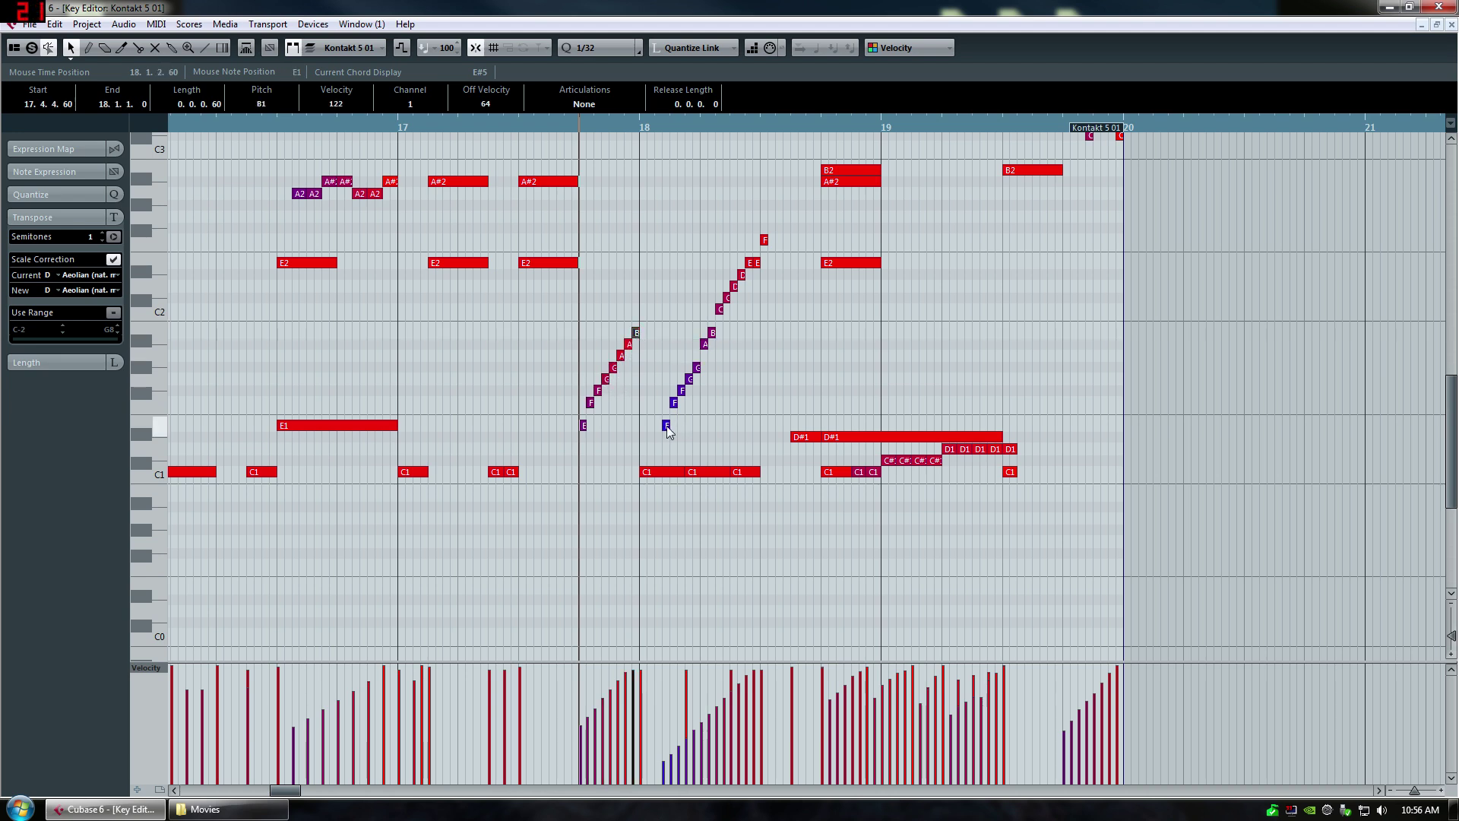
pyautogui.click(744, 275)
pyautogui.click(753, 263)
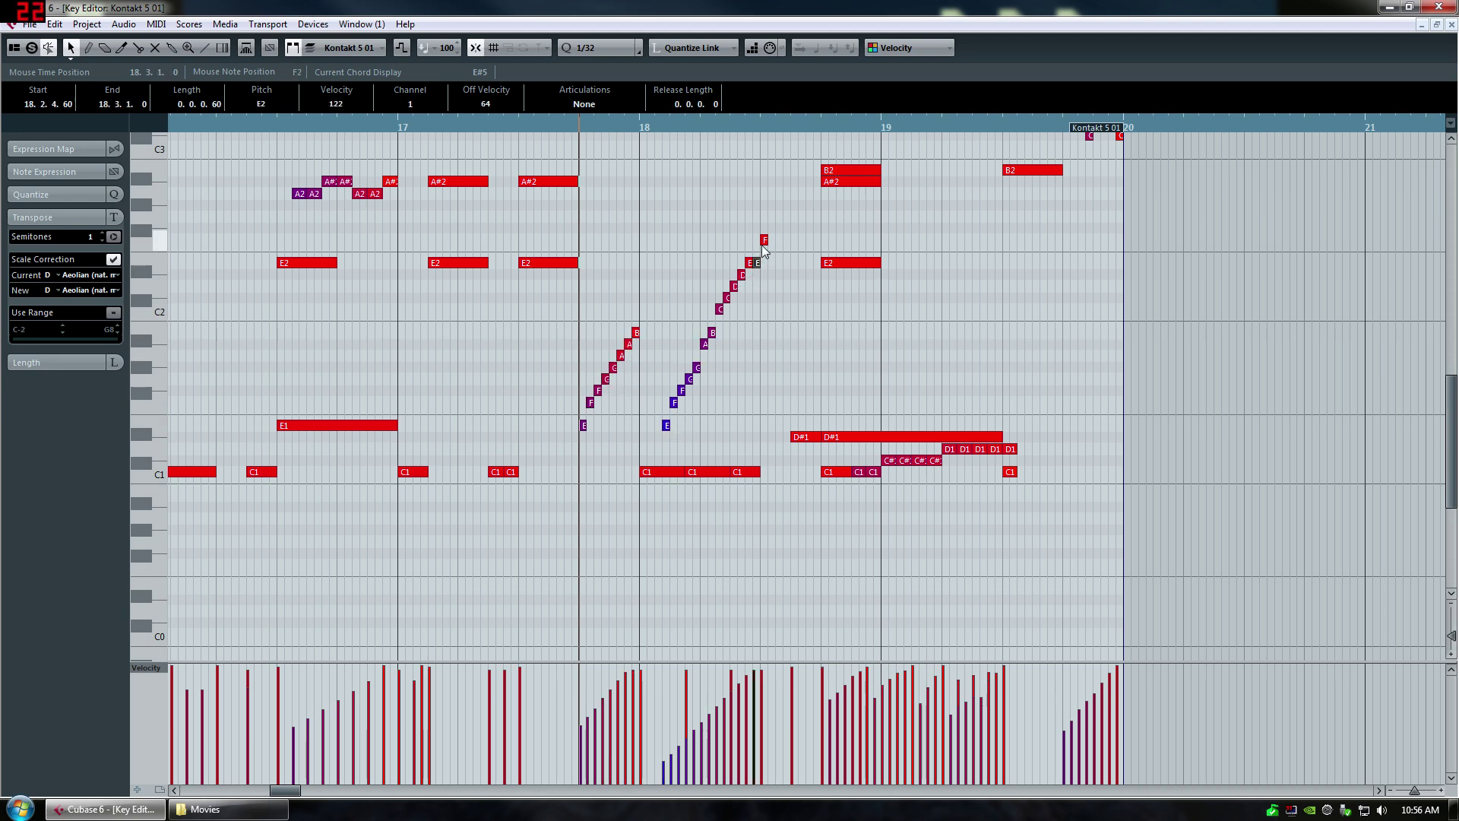
pyautogui.click(678, 289)
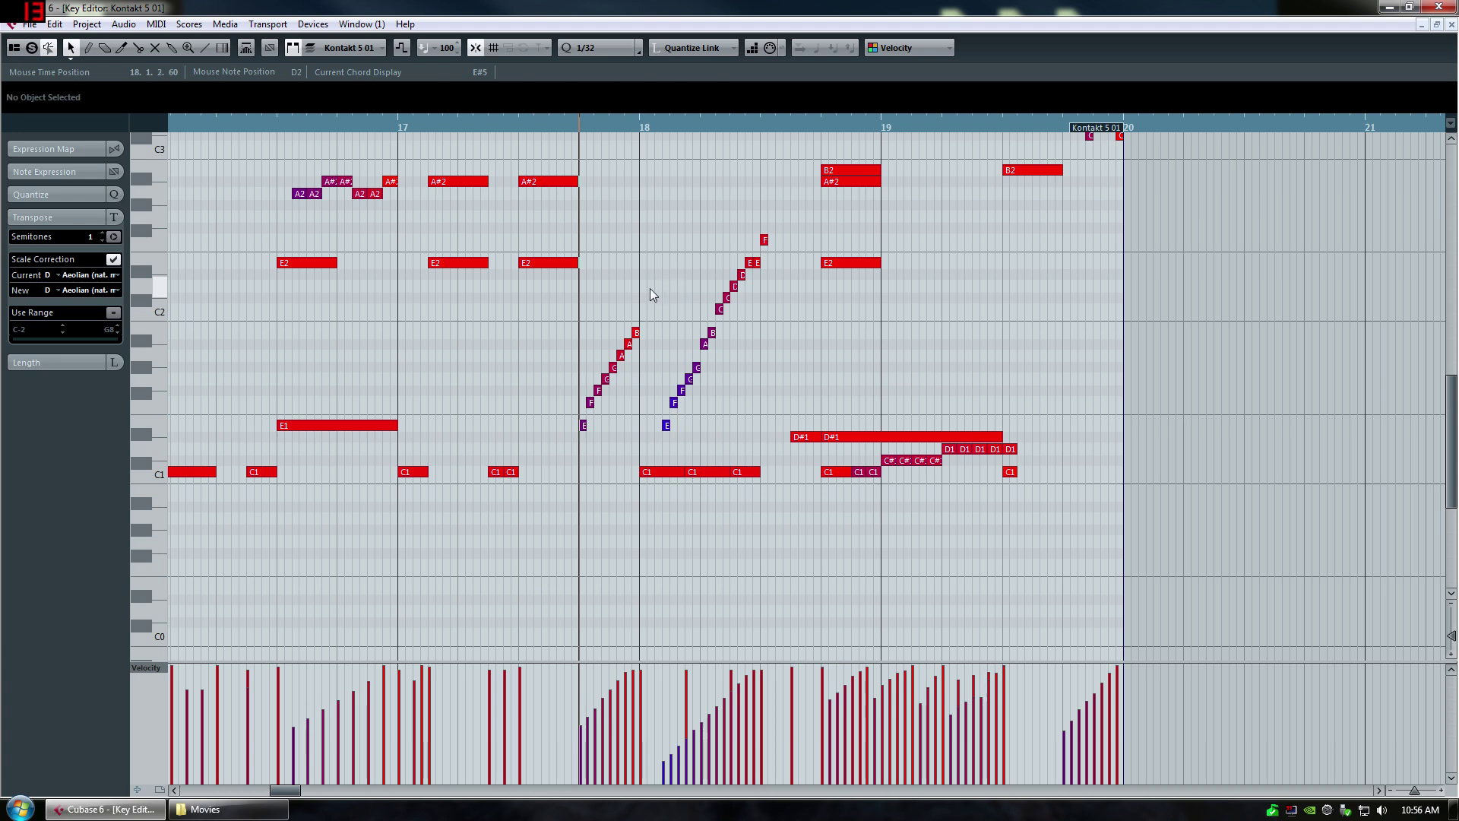
# Select the D#3 note at beat 4 of bar 15, return to the ascending runs, and clear the note selection
pyautogui.hscroll(-5, 530, 307)
pyautogui.scroll(3, 530, 307)
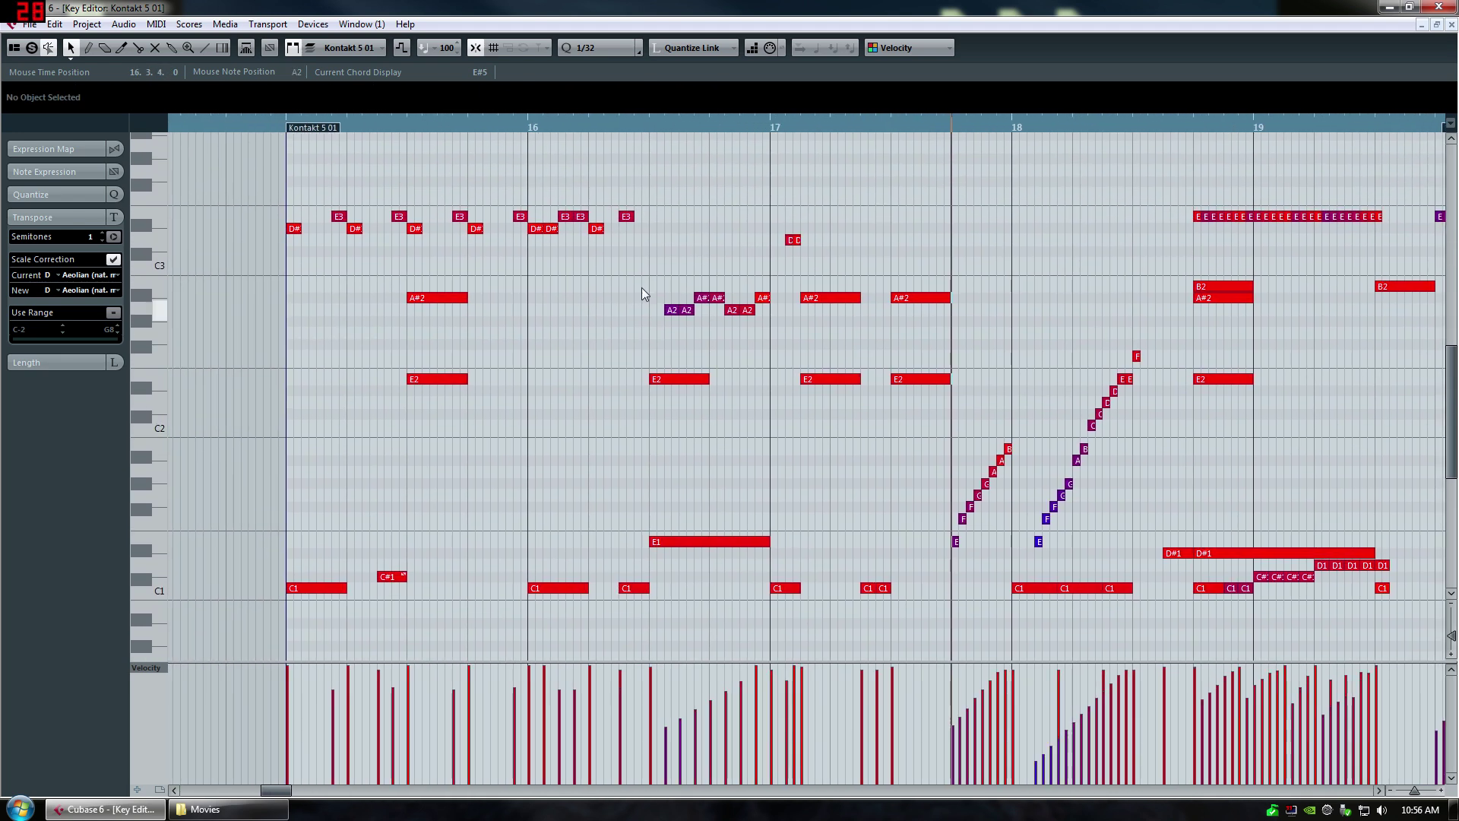
pyautogui.click(477, 229)
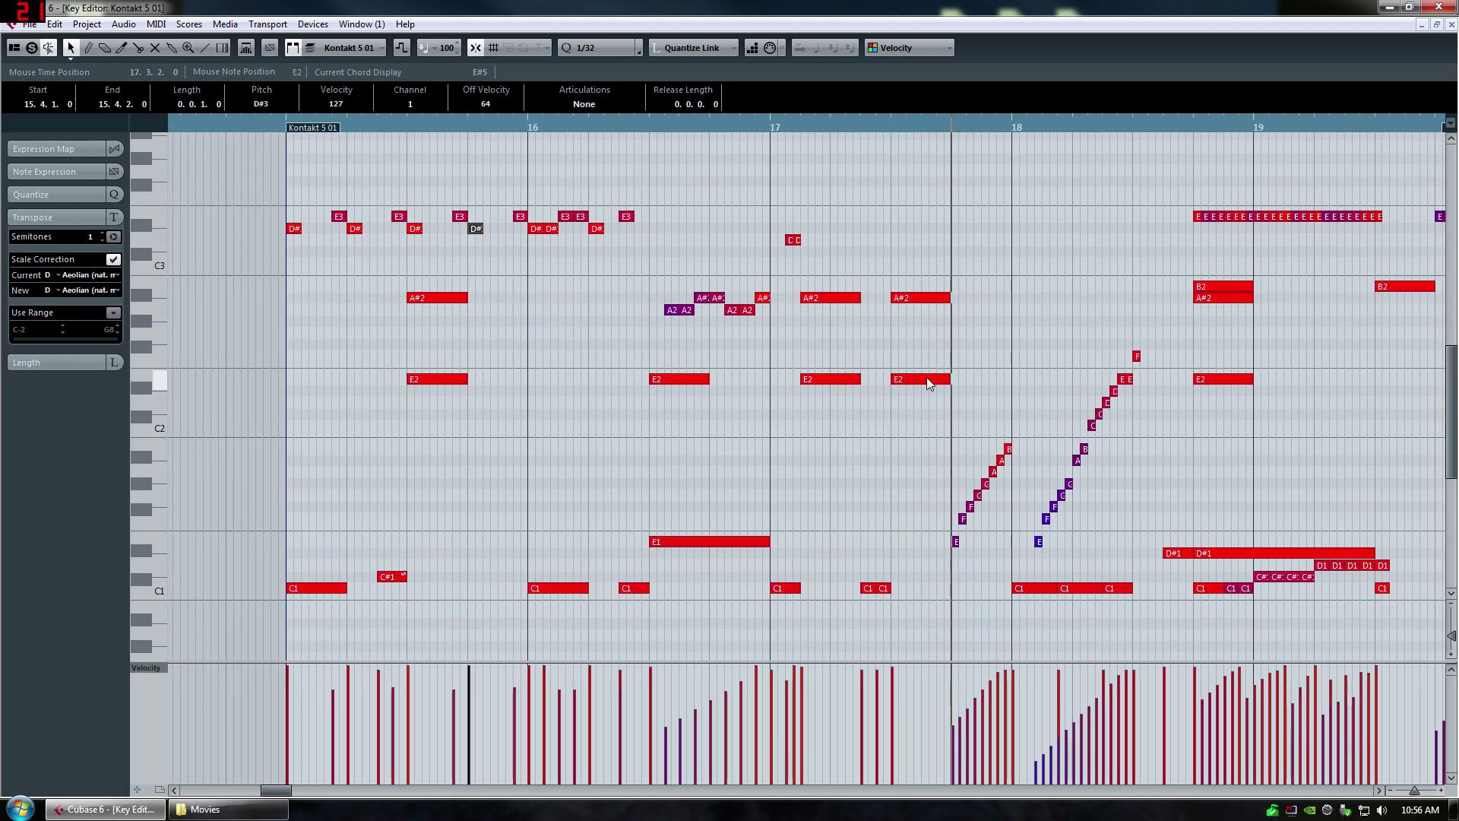
pyautogui.hscroll(5, 927, 377)
pyautogui.scroll(-1, 844, 371)
pyautogui.click(814, 374)
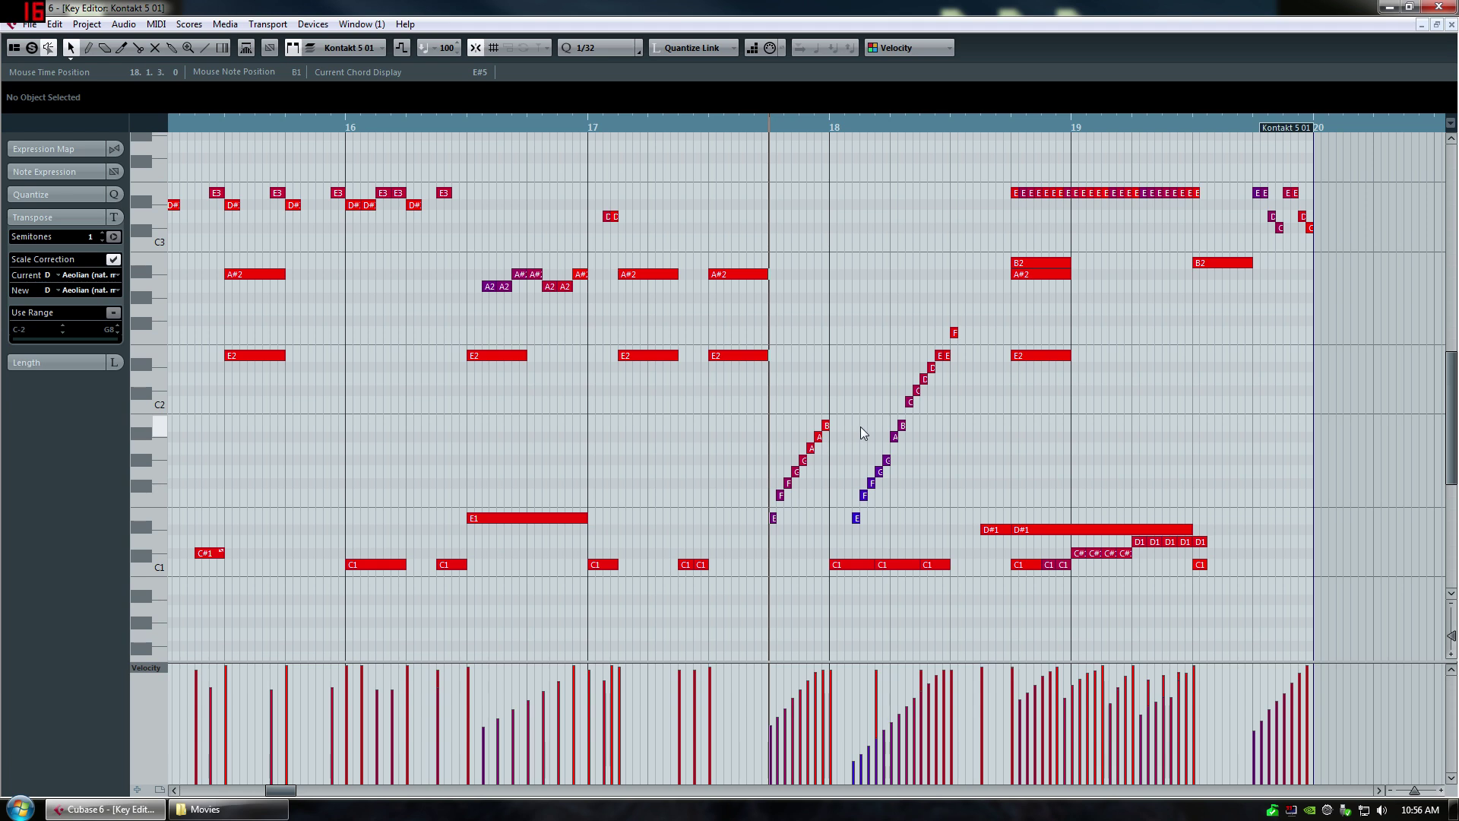
# Audition the bar 17 ascending run note by note from E1 to B1, and the F2 that ends the bar 18 run
pyautogui.press('h')
pyautogui.press('h')
pyautogui.click(814, 519)
pyautogui.click(830, 495)
pyautogui.click(846, 483)
pyautogui.click(862, 471)
pyautogui.click(877, 461)
pyautogui.click(893, 448)
pyautogui.click(908, 437)
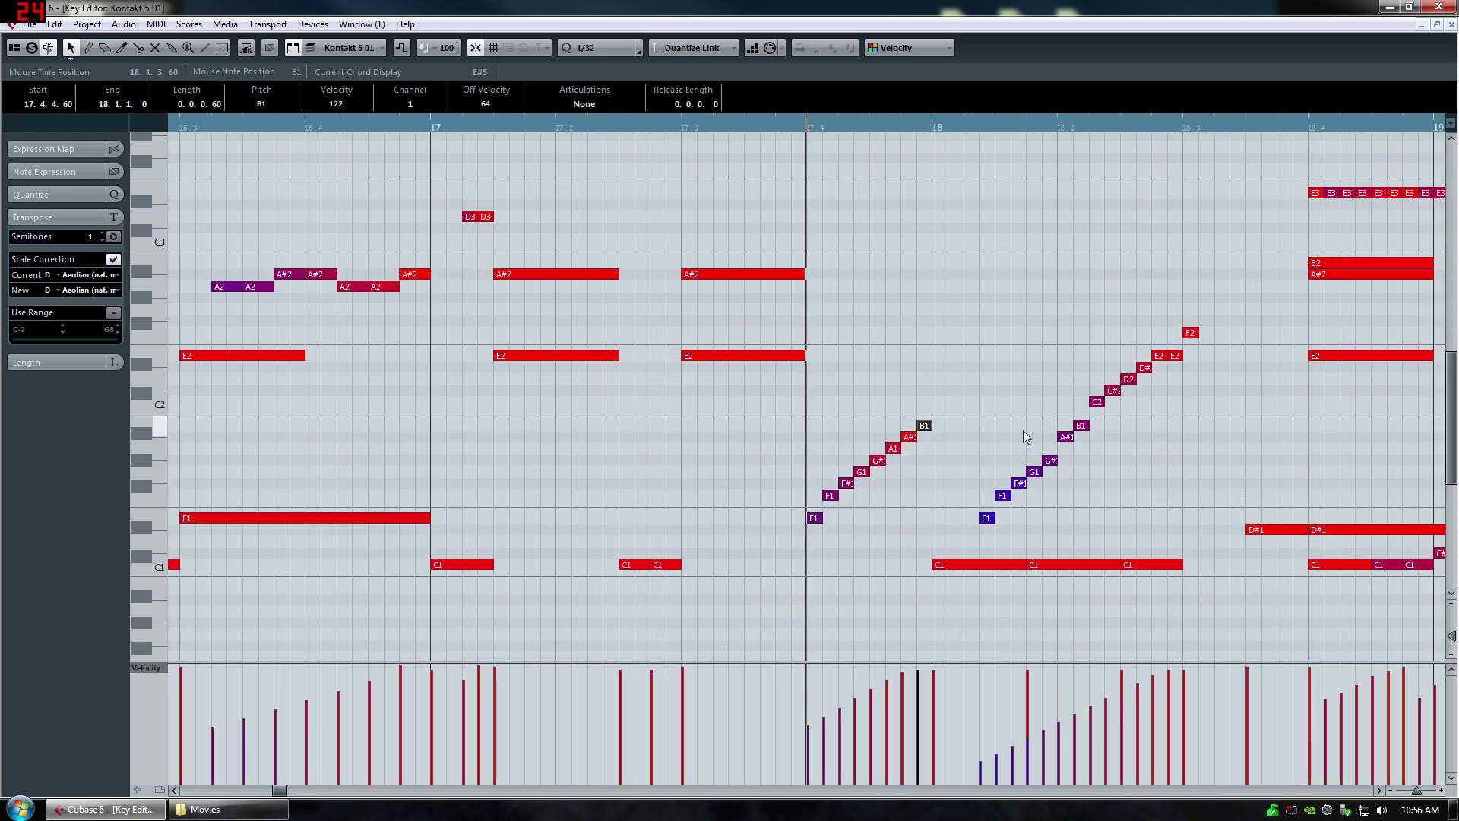
pyautogui.hscroll(5, 1023, 430)
pyautogui.scroll(1, 1023, 430)
pyautogui.click(929, 373)
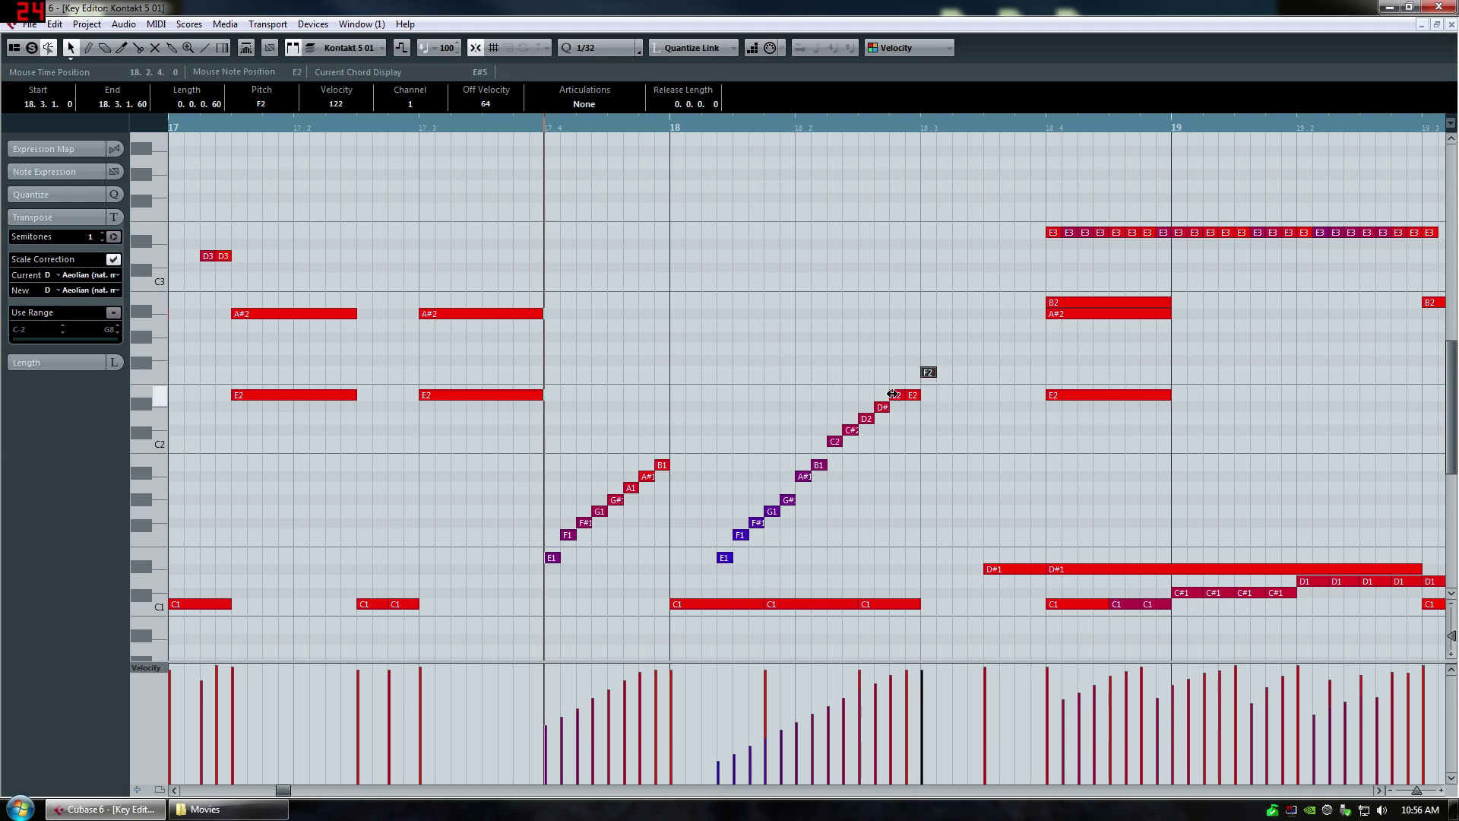
# Step through the alternating D#3 and E3 notes one at a time from beat 2 of bar 15 into bar 16
pyautogui.press('g')
pyautogui.press('g')
pyautogui.hscroll(-3, 741, 380)
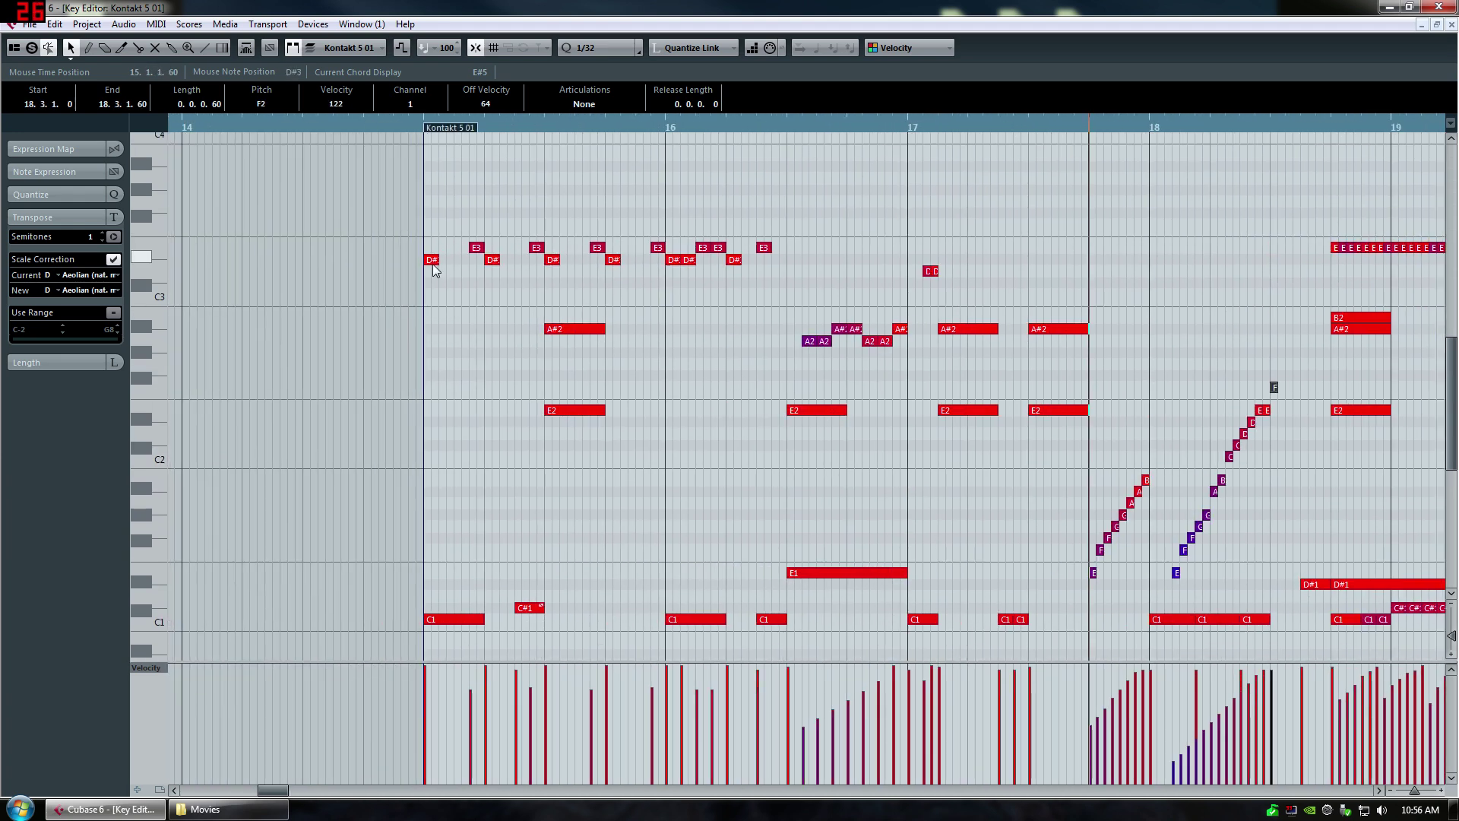
pyautogui.click(492, 260)
pyautogui.press('Right')
pyautogui.press('Right')
pyautogui.press('Right')
pyautogui.press('Right')
pyautogui.press('Right')
pyautogui.press('Right')
pyautogui.press('Right')
pyautogui.press('Right')
pyautogui.press('Right')
pyautogui.press('Right')
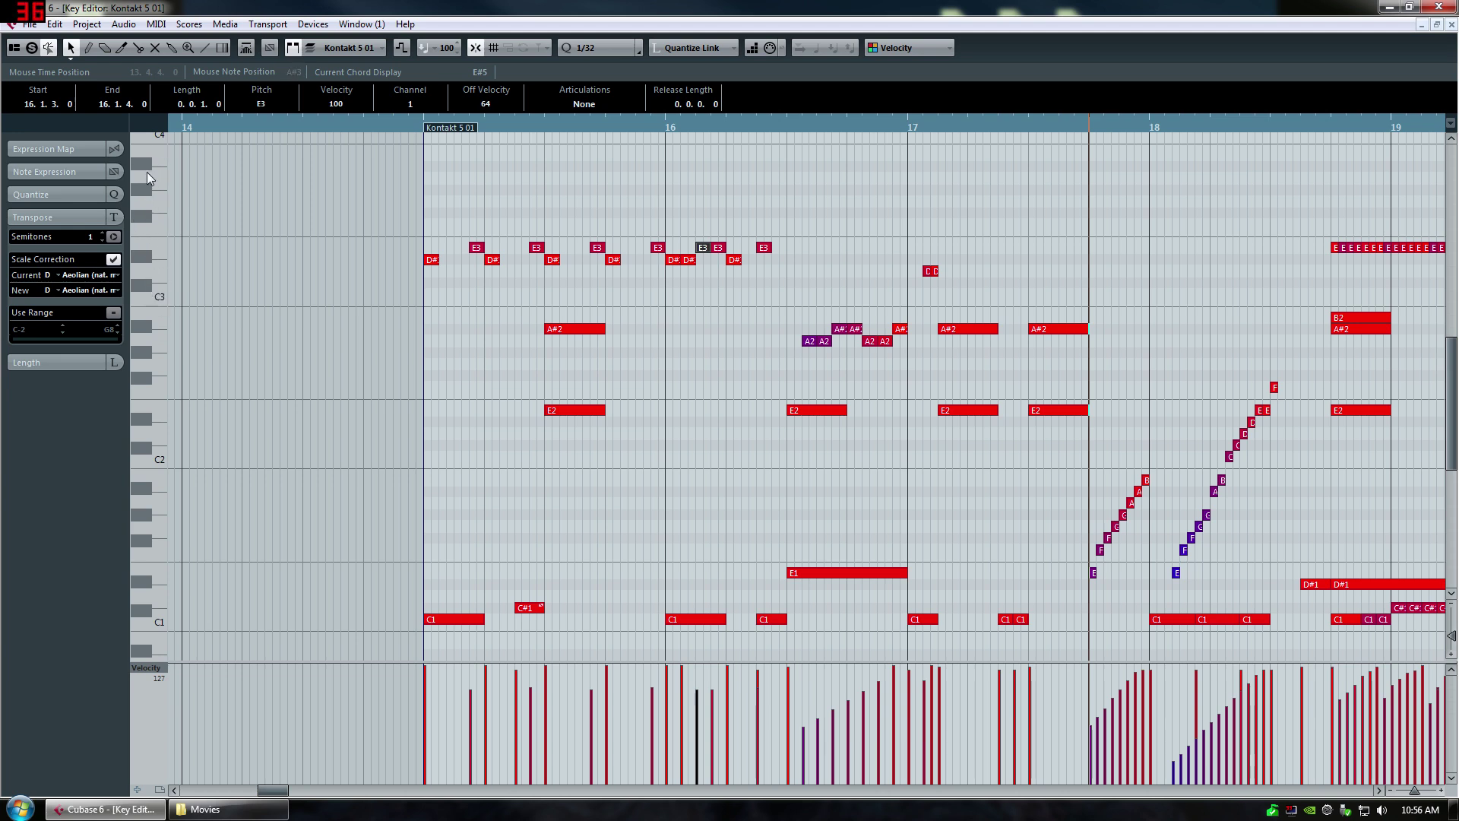
pyautogui.scroll(2, 157, 228)
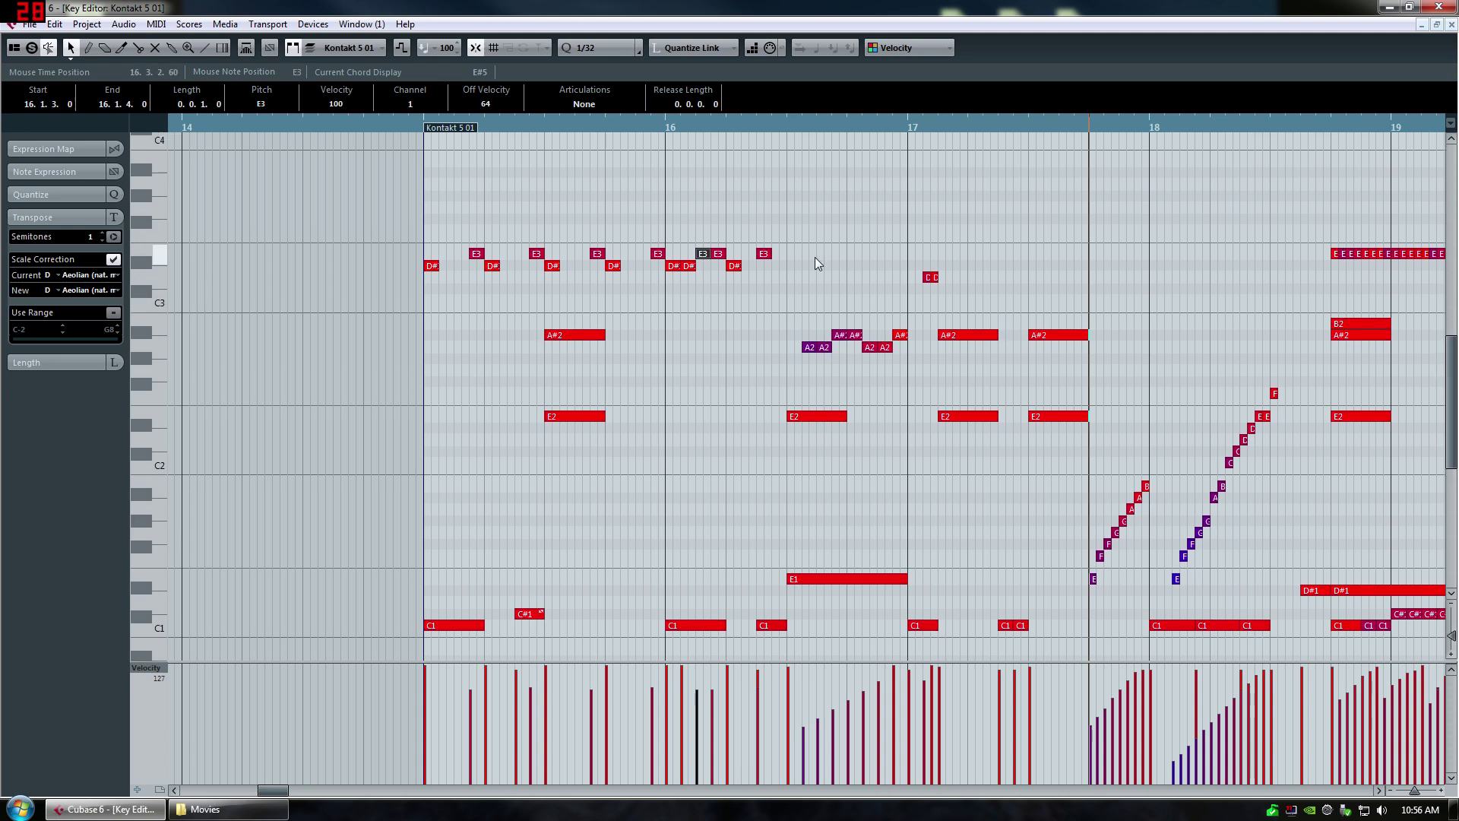
# Clear the note selection and audition the repeated C#1 and D1 notes in bar 19 one by one
pyautogui.hscroll(3, 1072, 379)
pyautogui.scroll(-2, 1005, 313)
pyautogui.hscroll(5, 1005, 312)
pyautogui.scroll(1, 1001, 312)
pyautogui.scroll(-1, 1071, 319)
pyautogui.moveTo(1029, 351); pyautogui.dragTo(988, 398)
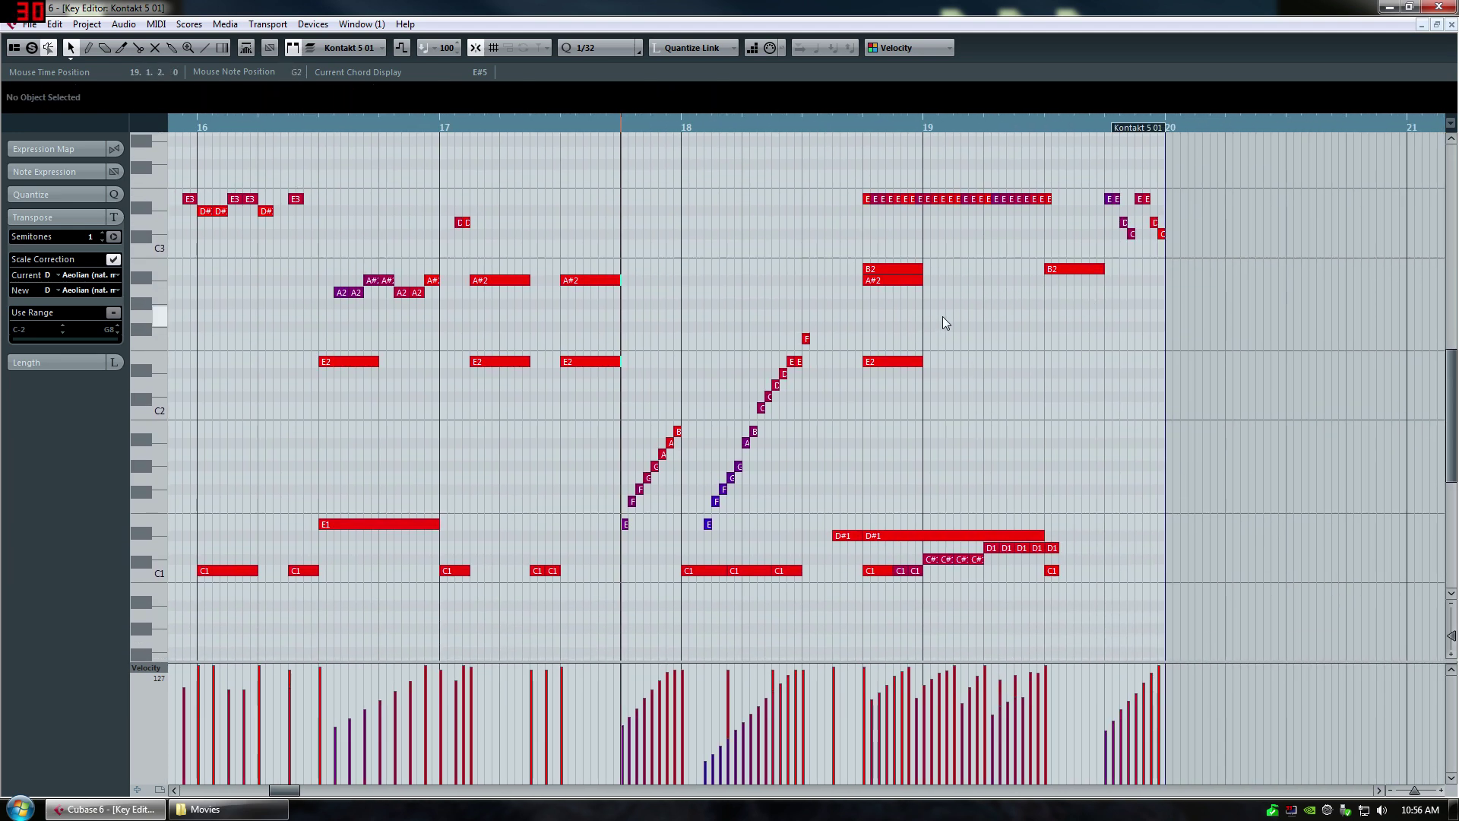
pyautogui.hscroll(1, 1029, 365)
pyautogui.hscroll(1, 988, 410)
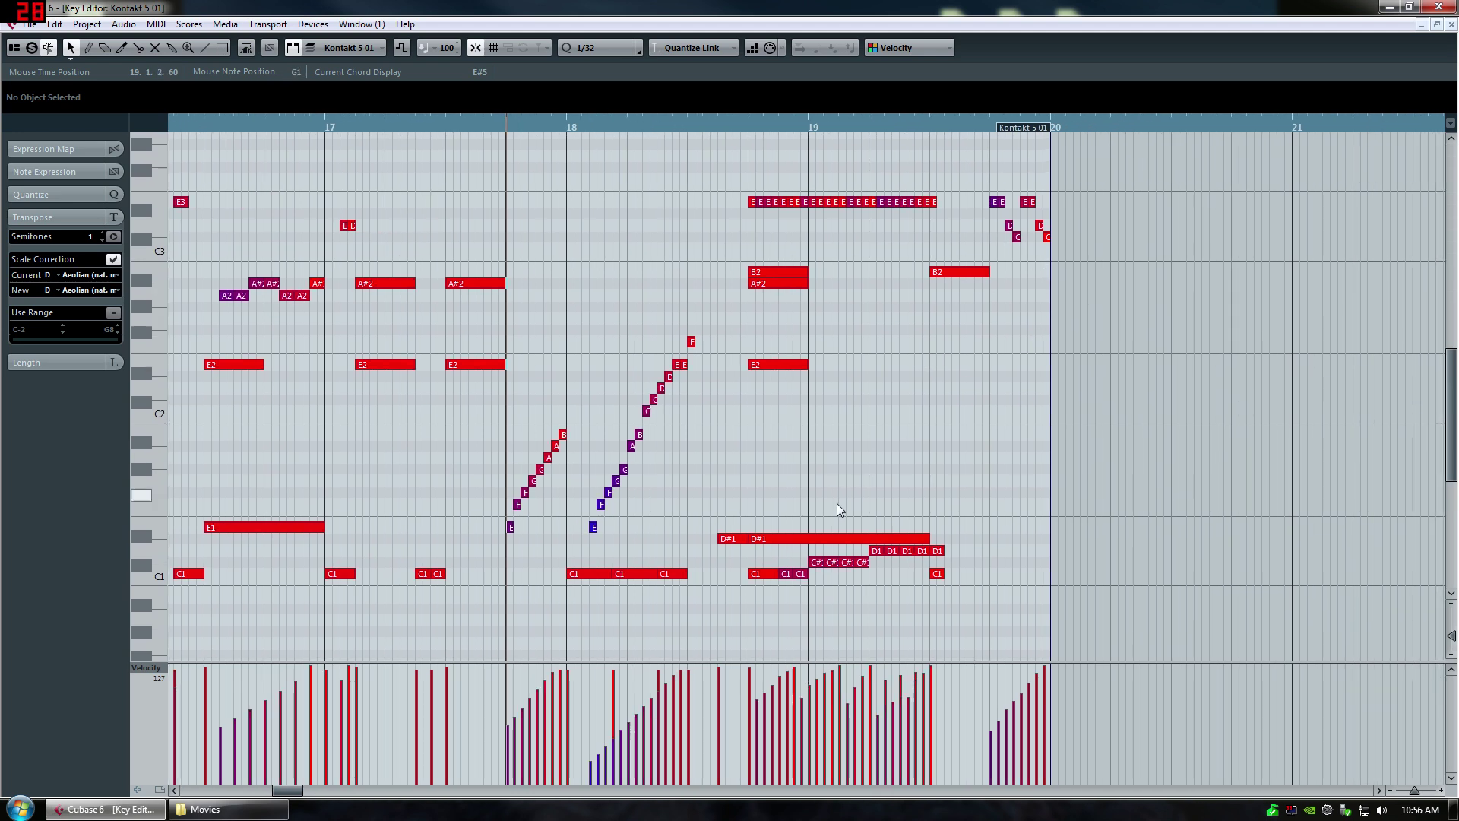
pyautogui.click(816, 562)
pyautogui.click(831, 563)
pyautogui.click(847, 562)
pyautogui.click(878, 551)
pyautogui.click(908, 551)
pyautogui.click(923, 551)
pyautogui.click(937, 551)
# Audition the C1 at the end of bar 18, the C#1 notes in bar 19, and the two D#1 notes starting in bar 18
pyautogui.click(788, 575)
pyautogui.click(831, 562)
pyautogui.click(847, 562)
pyautogui.click(864, 563)
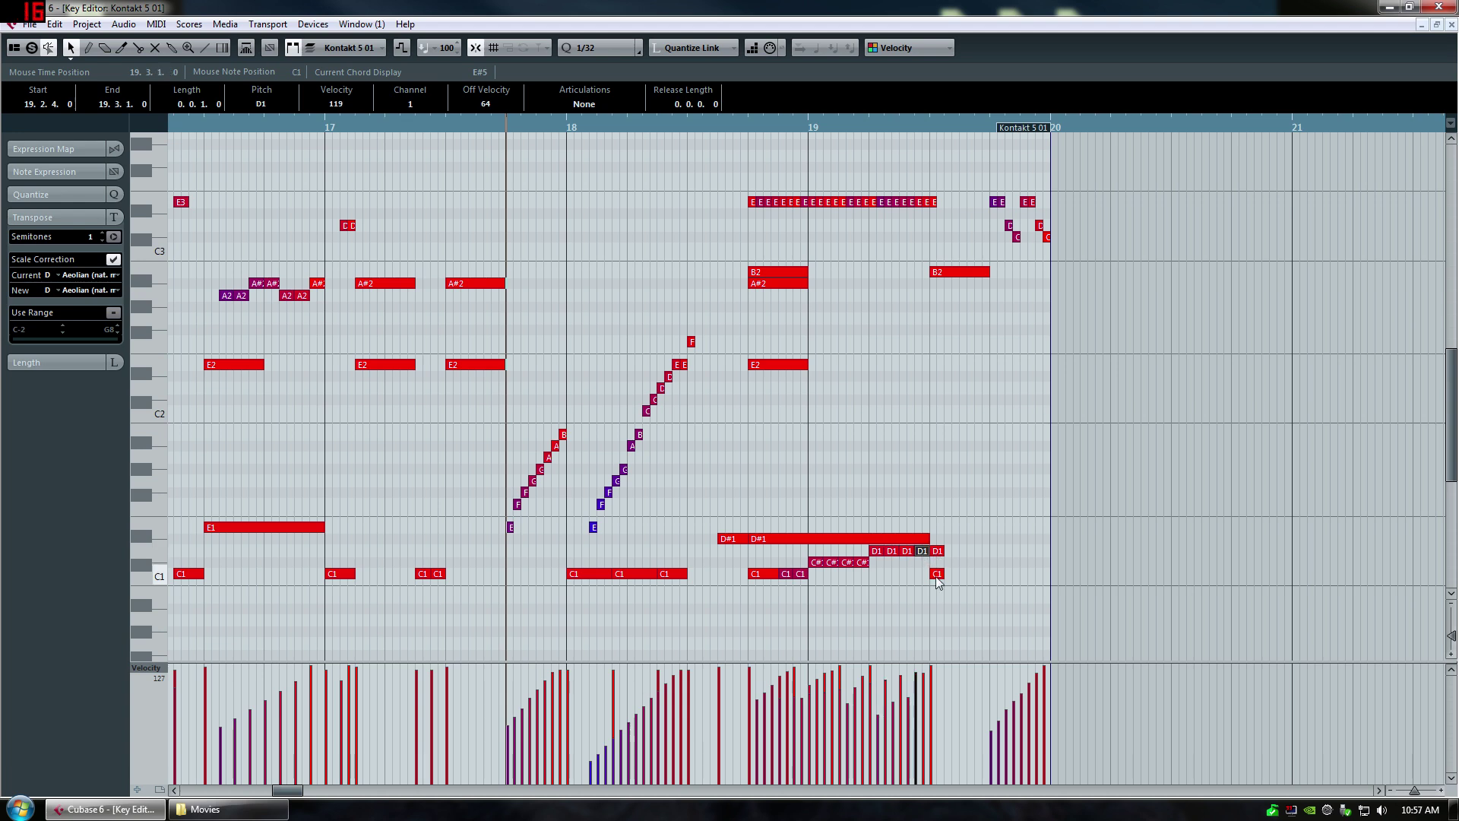
pyautogui.click(795, 539)
pyautogui.click(727, 539)
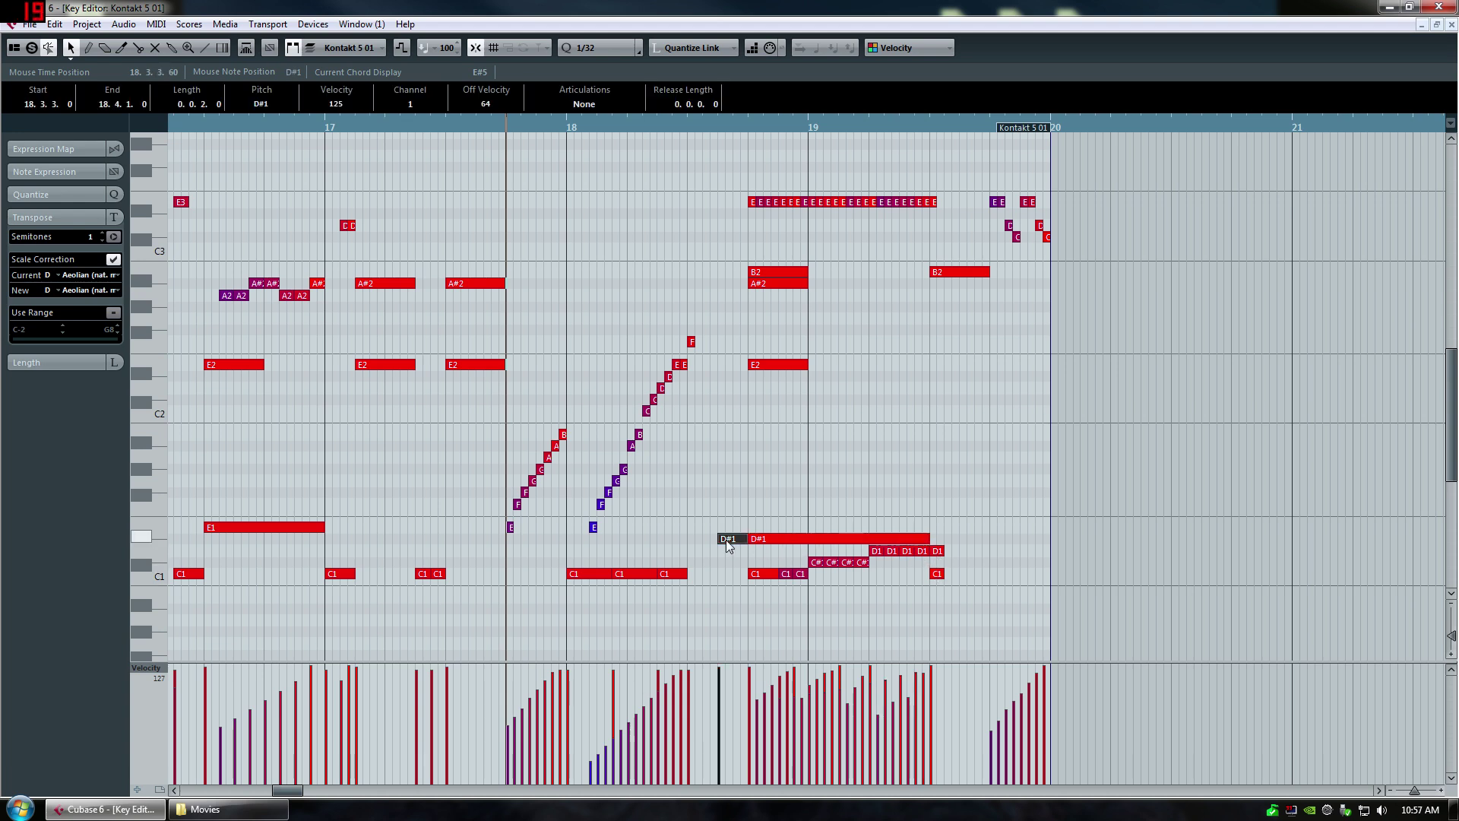
# Close the Kontakt 5 01 note editor and place the project cursor in bar 18
pyautogui.click(1450, 25)
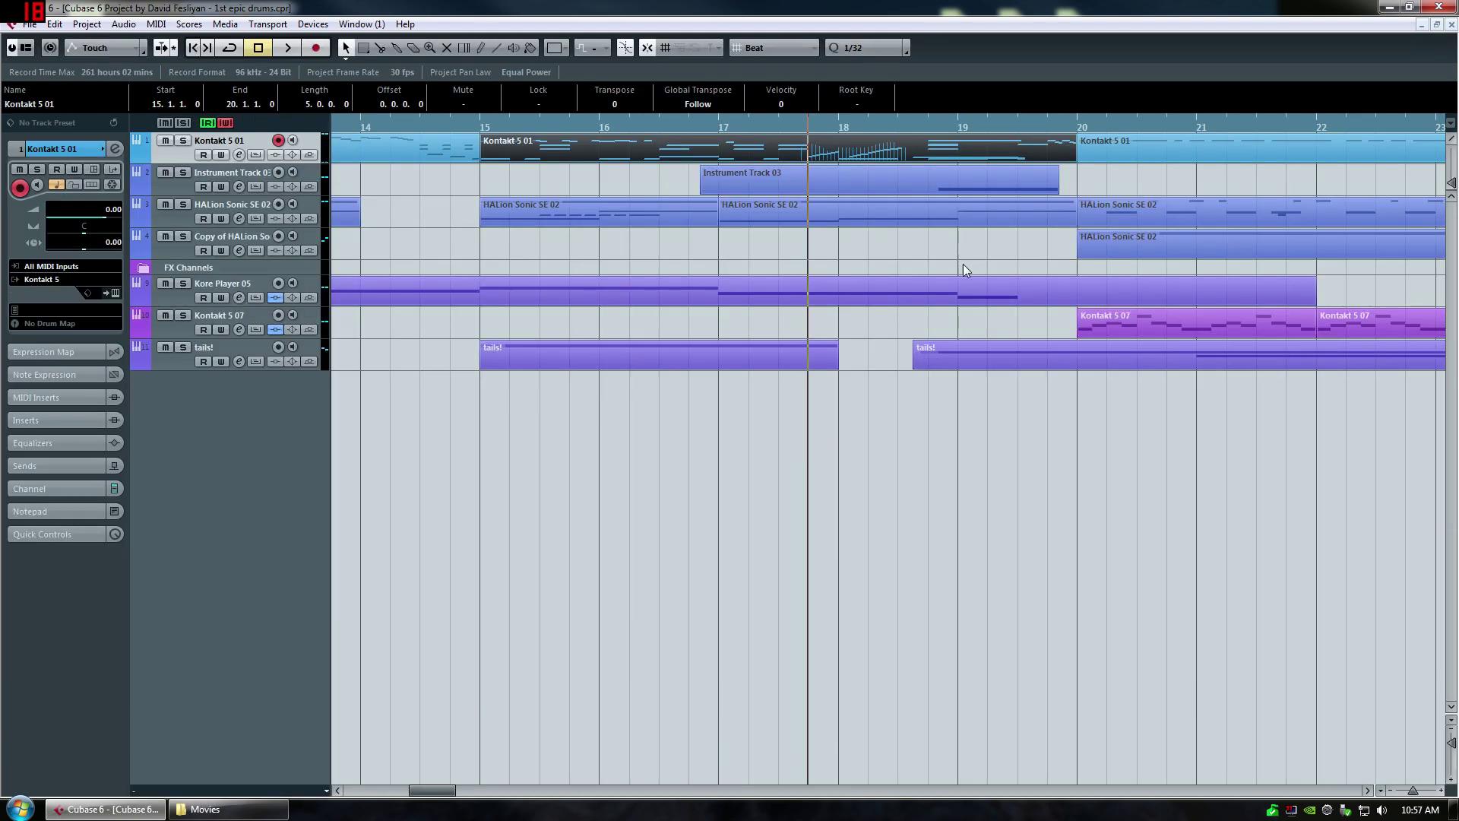
pyautogui.click(709, 121)
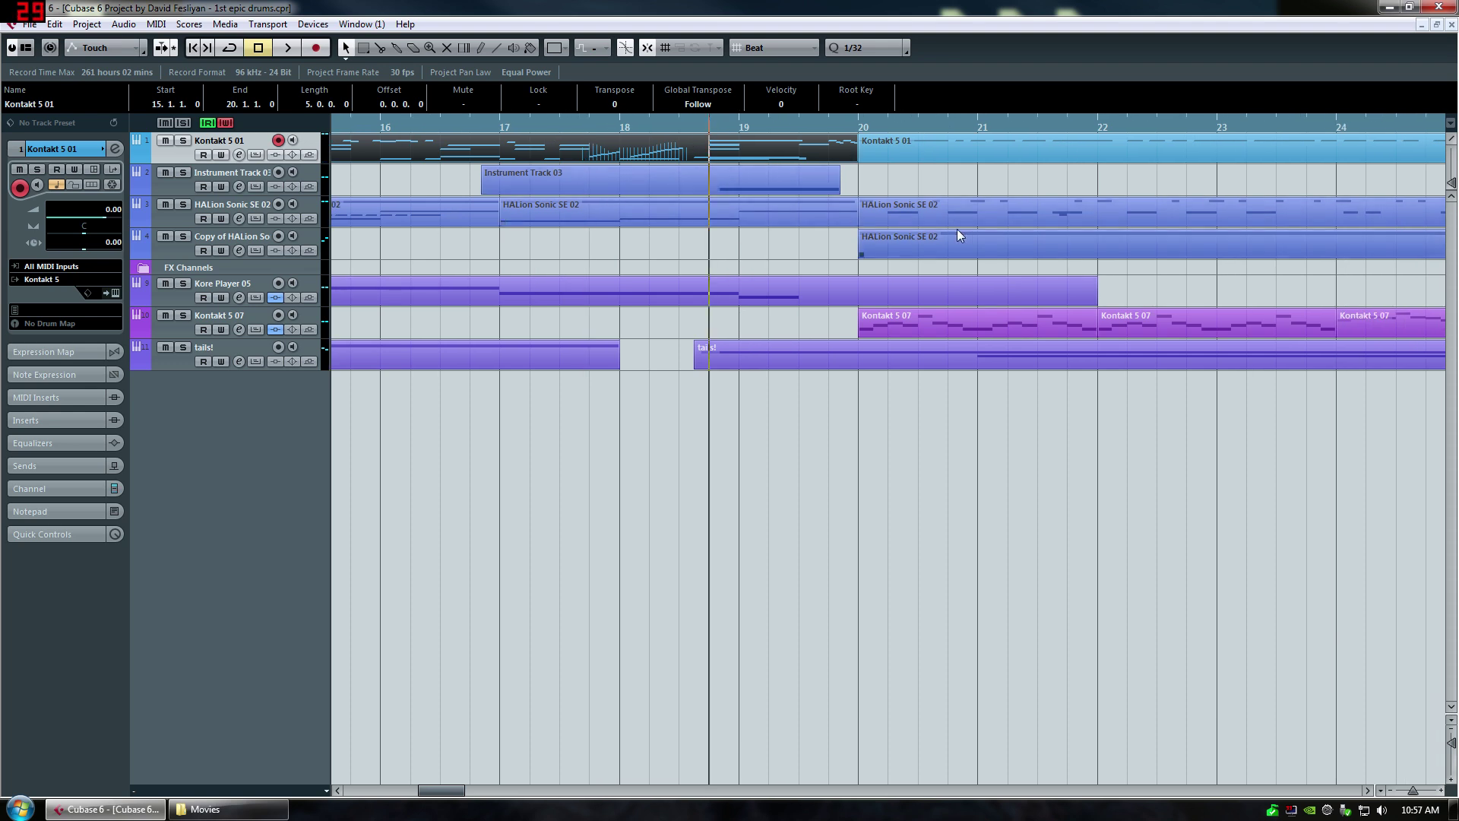
pyautogui.click(673, 118)
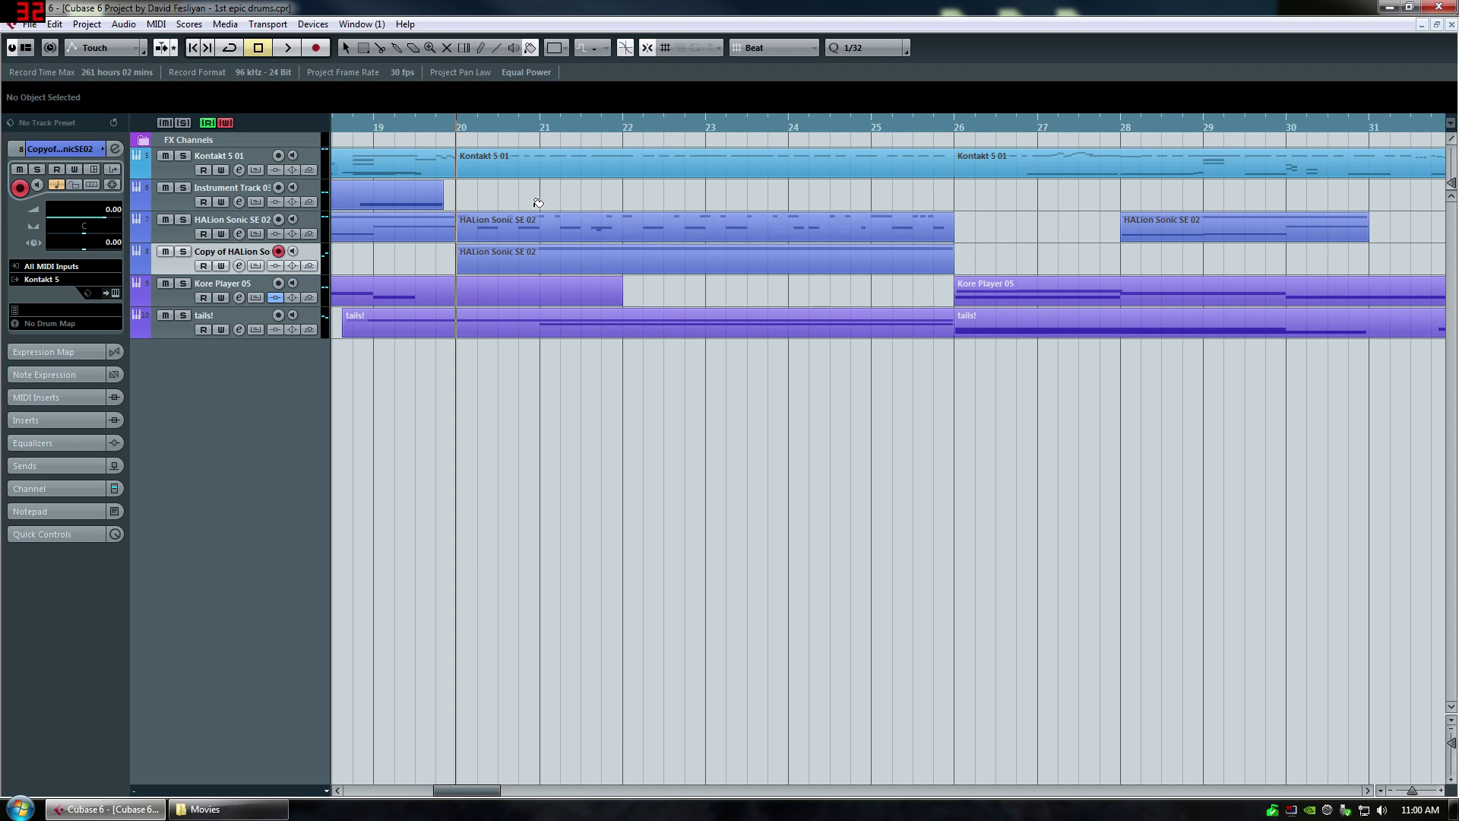
pyautogui.press('g')
pyautogui.press('g')
pyautogui.press('g')
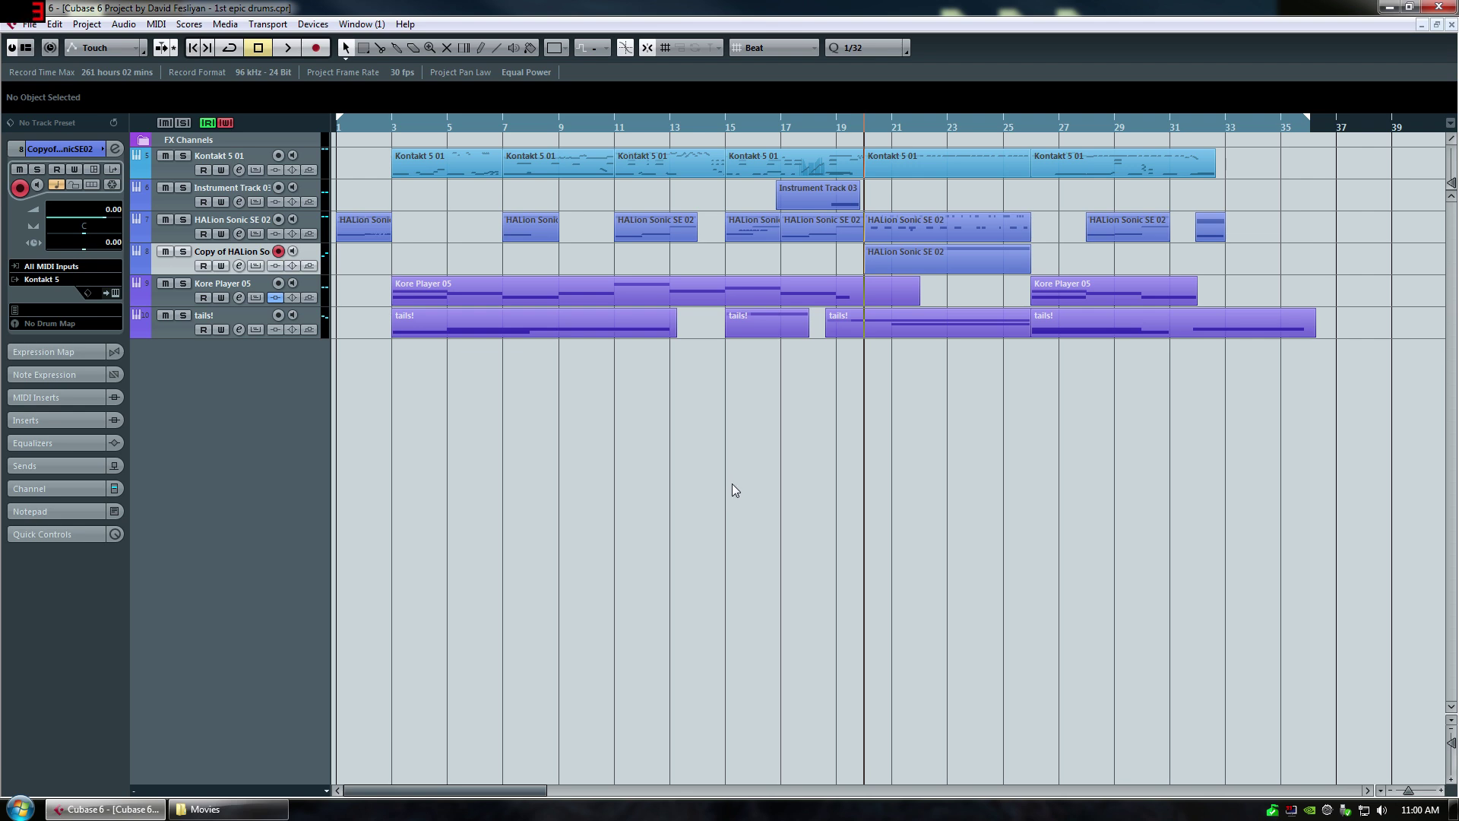
pyautogui.press('h')
pyautogui.press('h')
pyautogui.press('h')
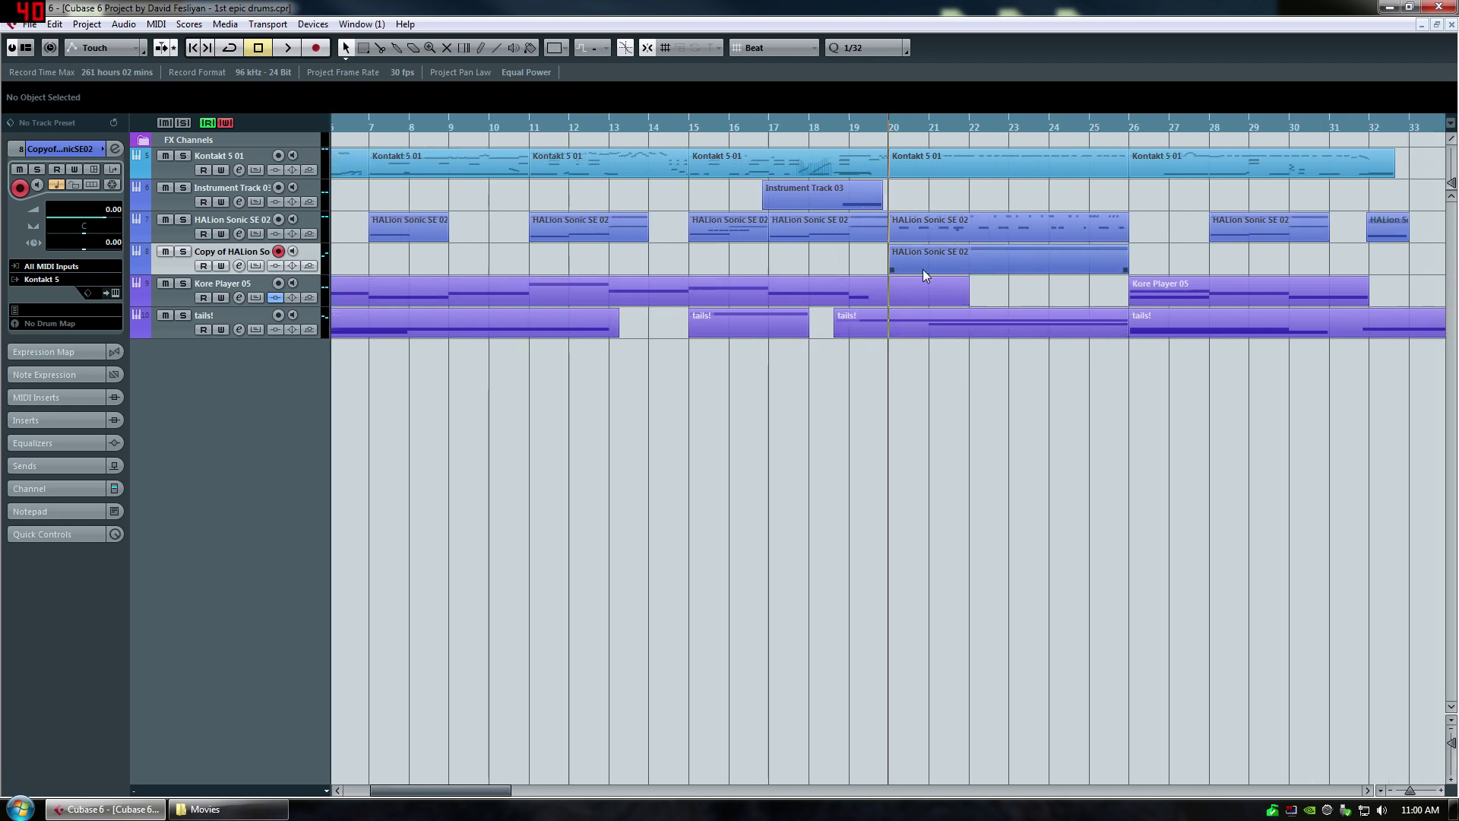
pyautogui.rightClick(956, 385)
pyautogui.press('g')
pyautogui.press('g')
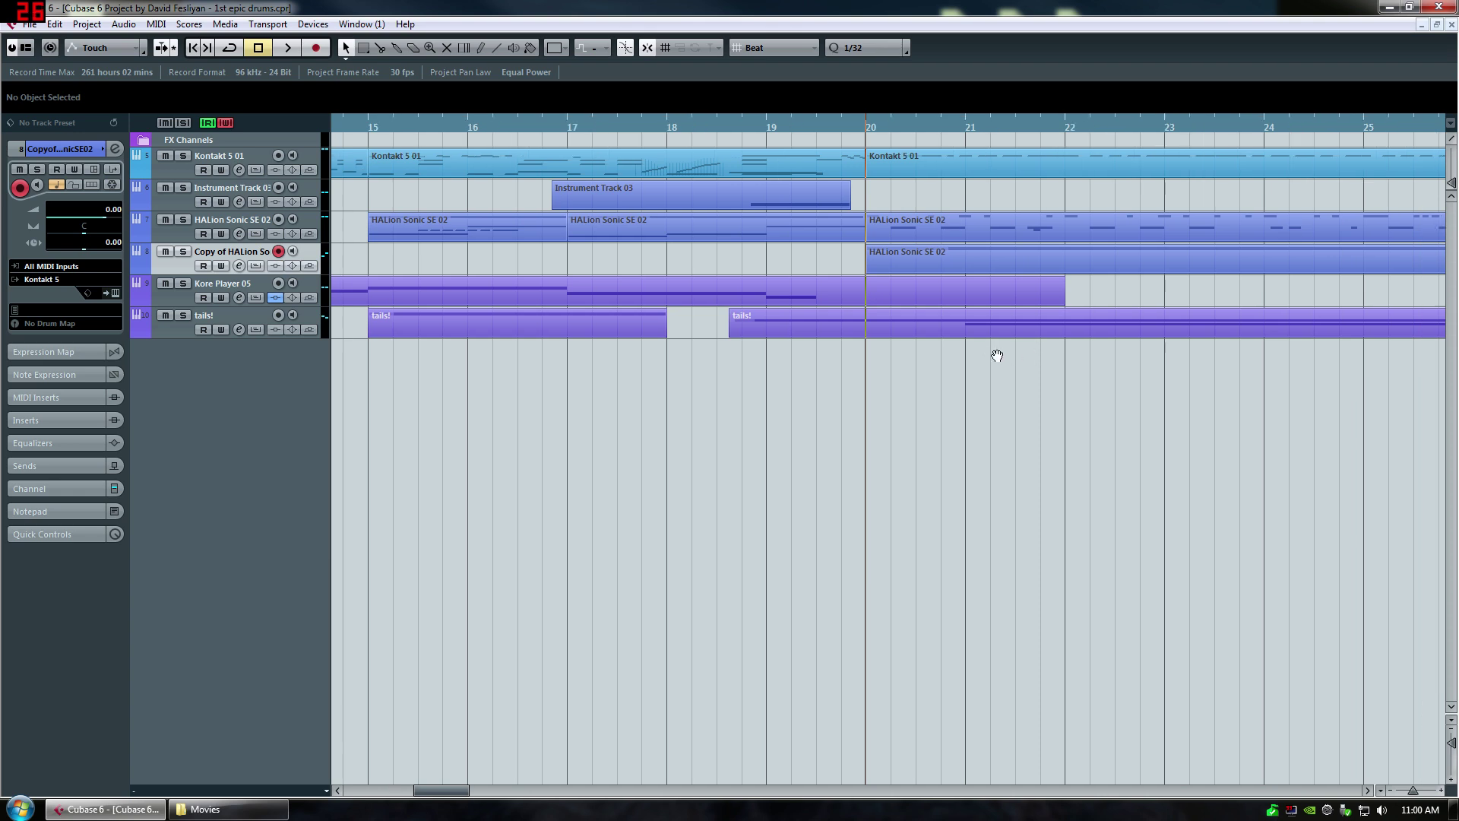
pyautogui.press('g')
pyautogui.press('g')
pyautogui.press('g')
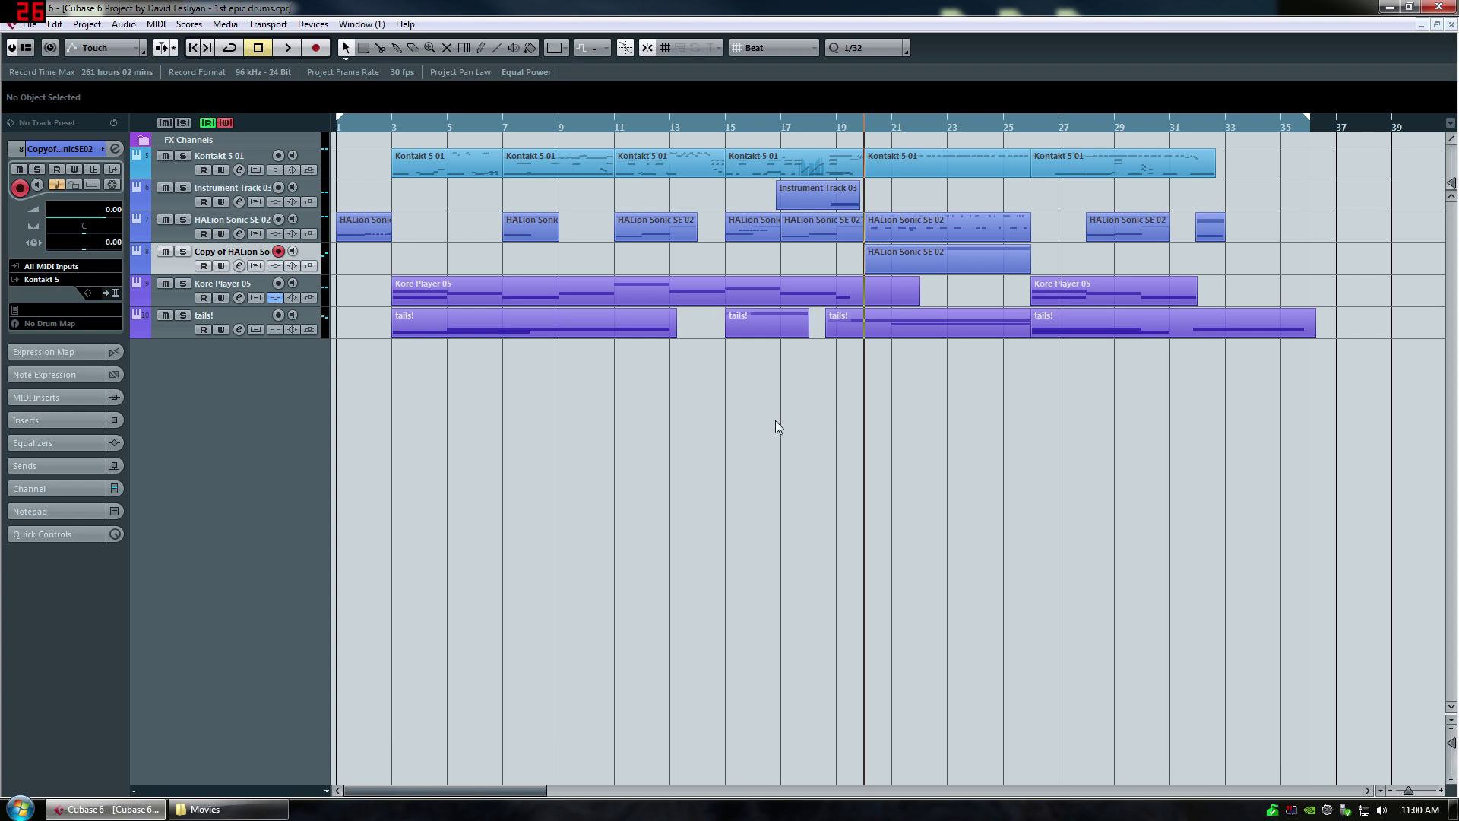
pyautogui.press('h')
pyautogui.press('h')
pyautogui.press('h')
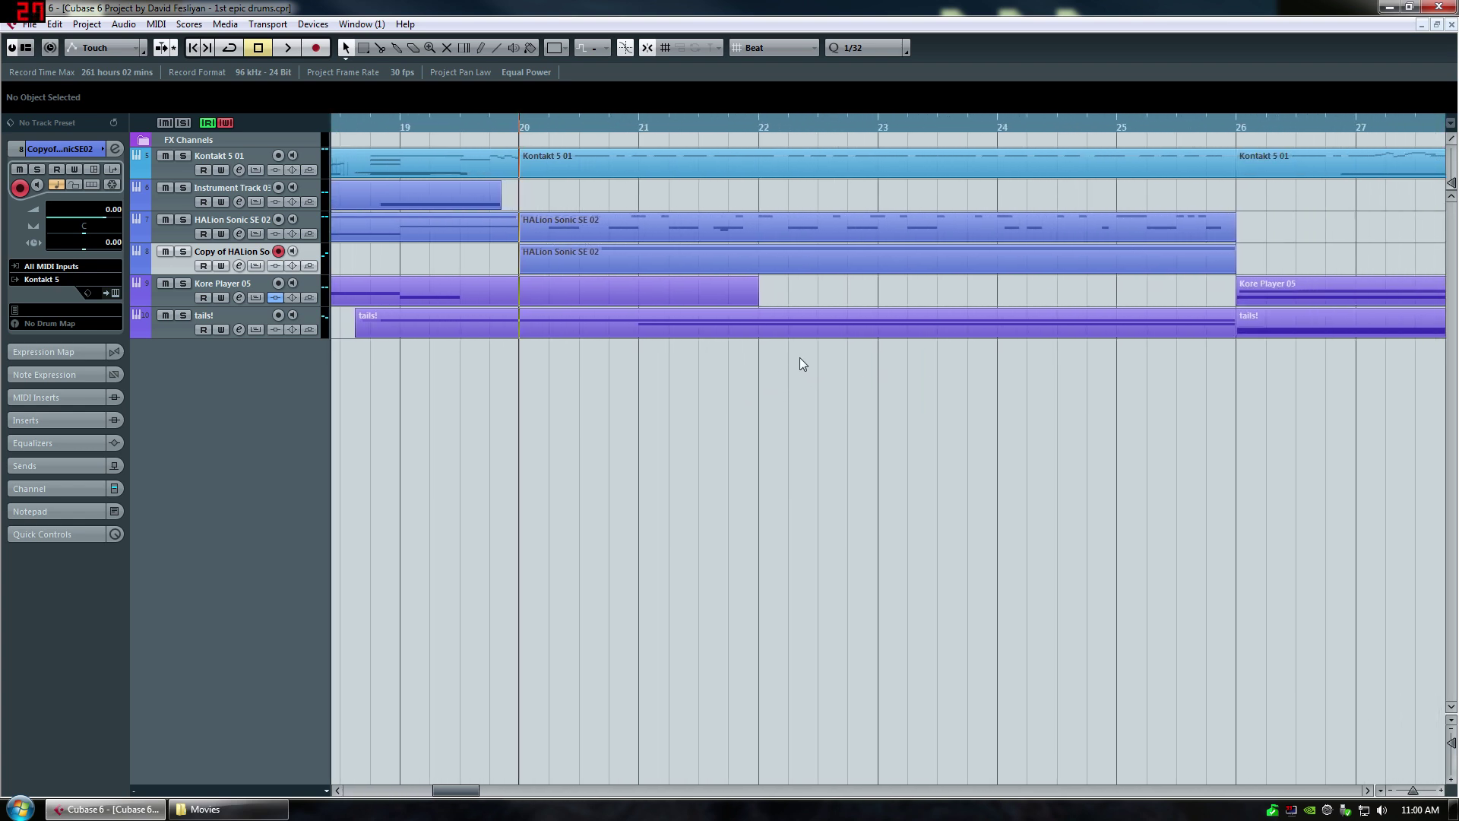
pyautogui.press('g')
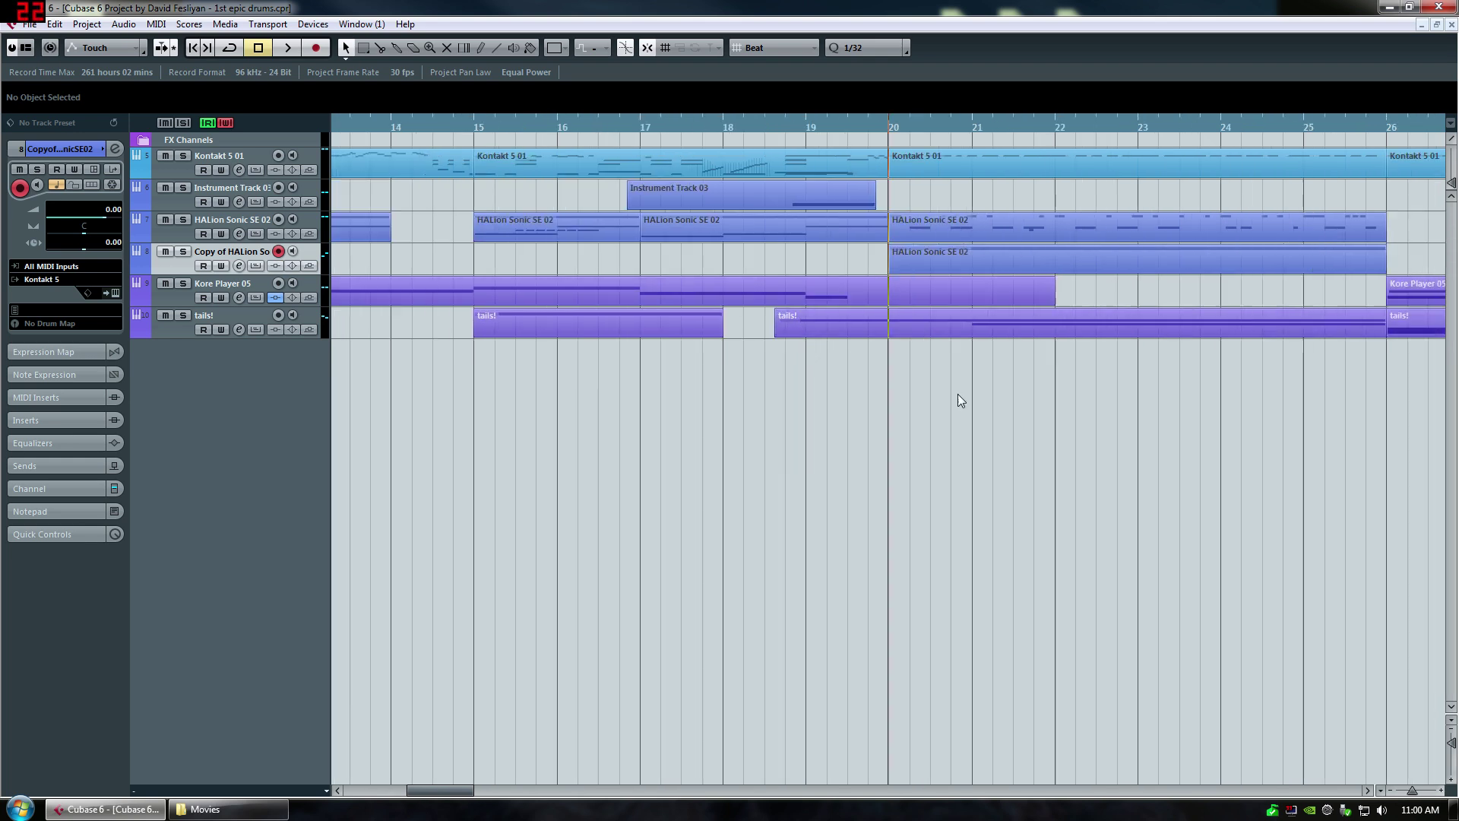
pyautogui.press('g')
pyautogui.press('g')
pyautogui.press('g')
pyautogui.press('9')
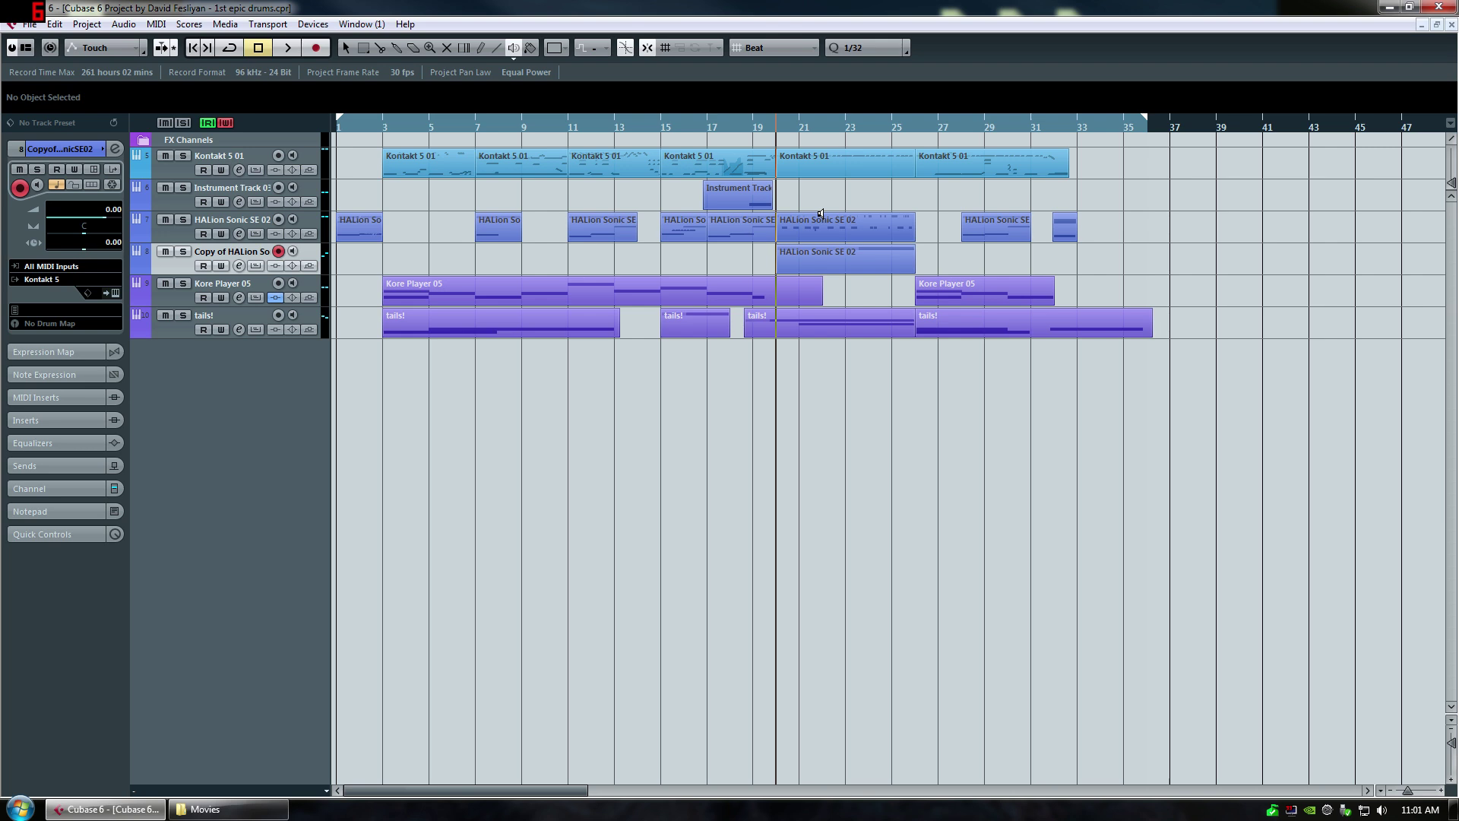
pyautogui.press('h')
pyautogui.press('h')
pyautogui.press('h')
pyautogui.press('h')
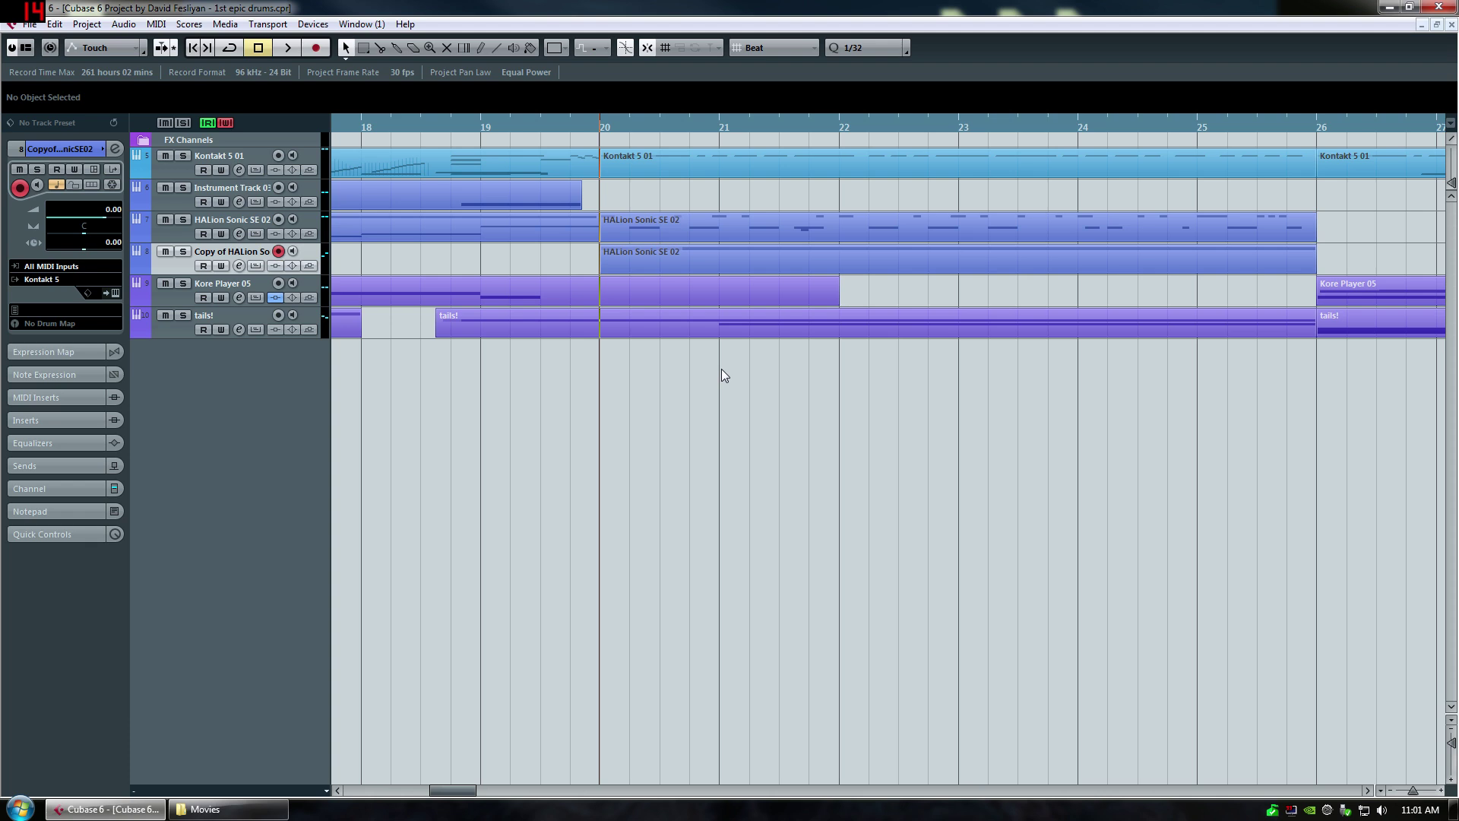
pyautogui.press('g')
pyautogui.press('g')
pyautogui.press('g')
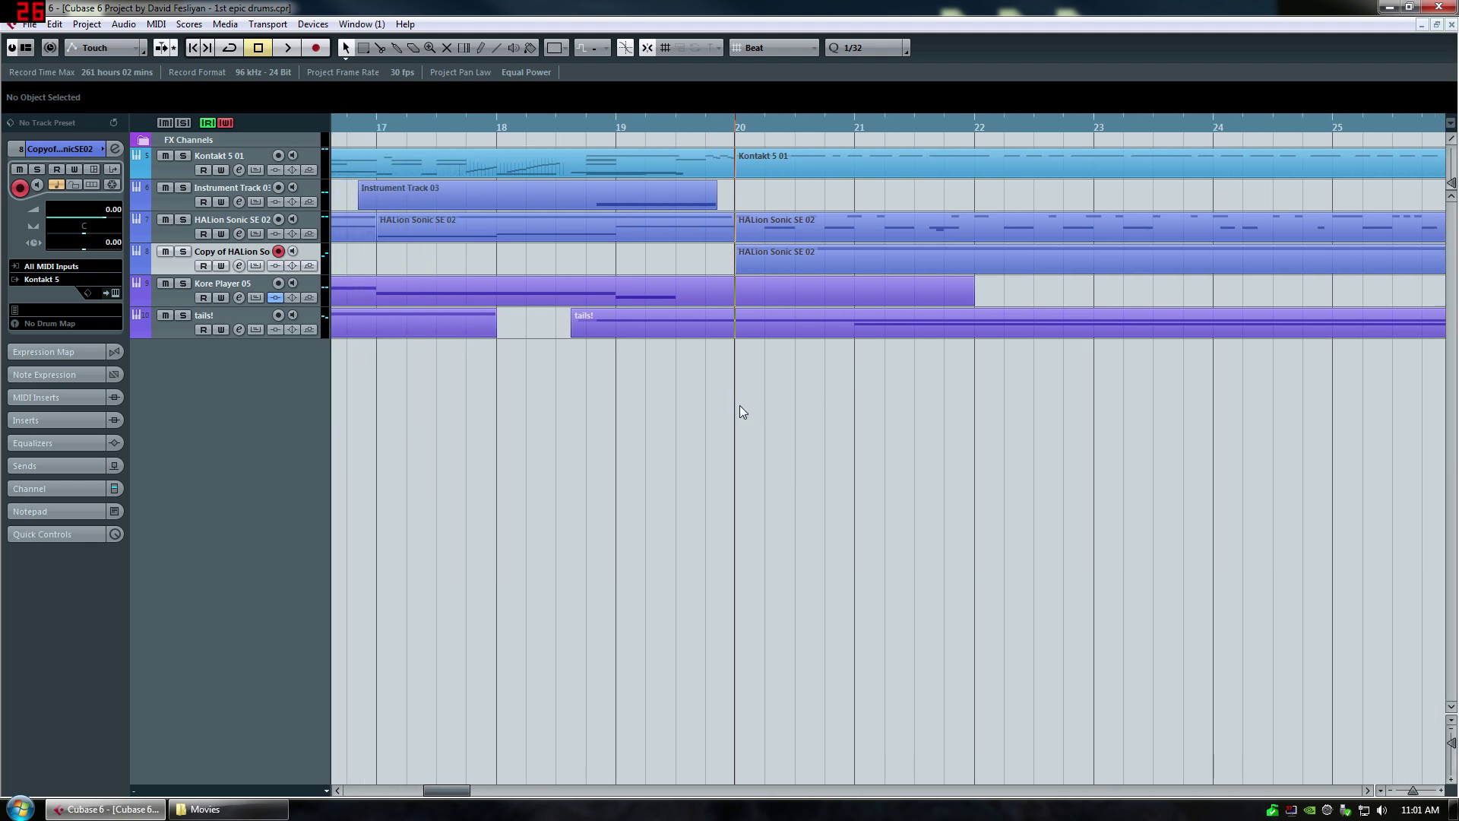
pyautogui.press('g')
pyautogui.press('g')
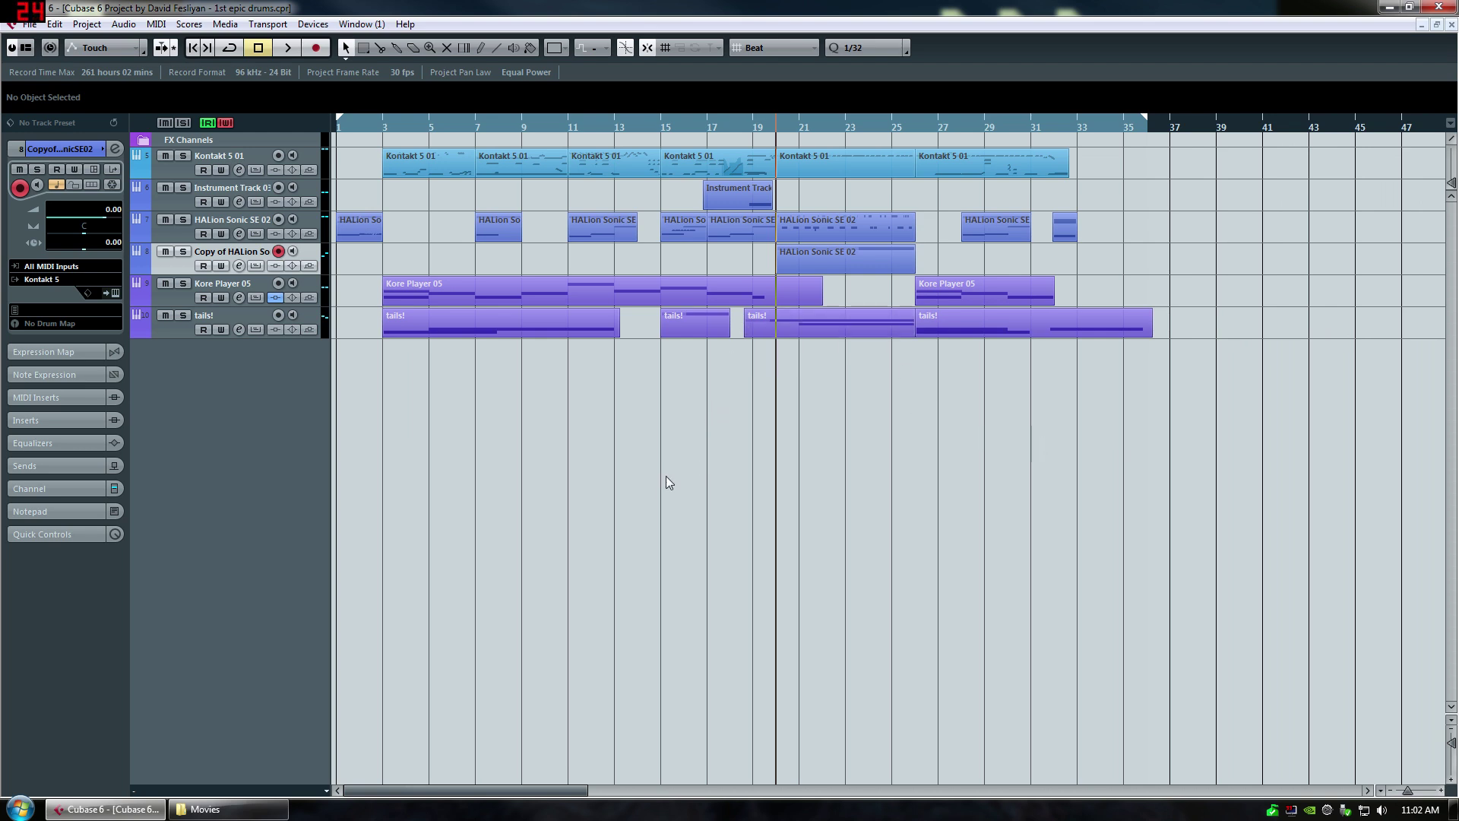
# Play the arrangement from bar 20 and follow the Kontakt, HALion Sonic and tails! parts
pyautogui.press('h')
pyautogui.press('h')
pyautogui.press('h')
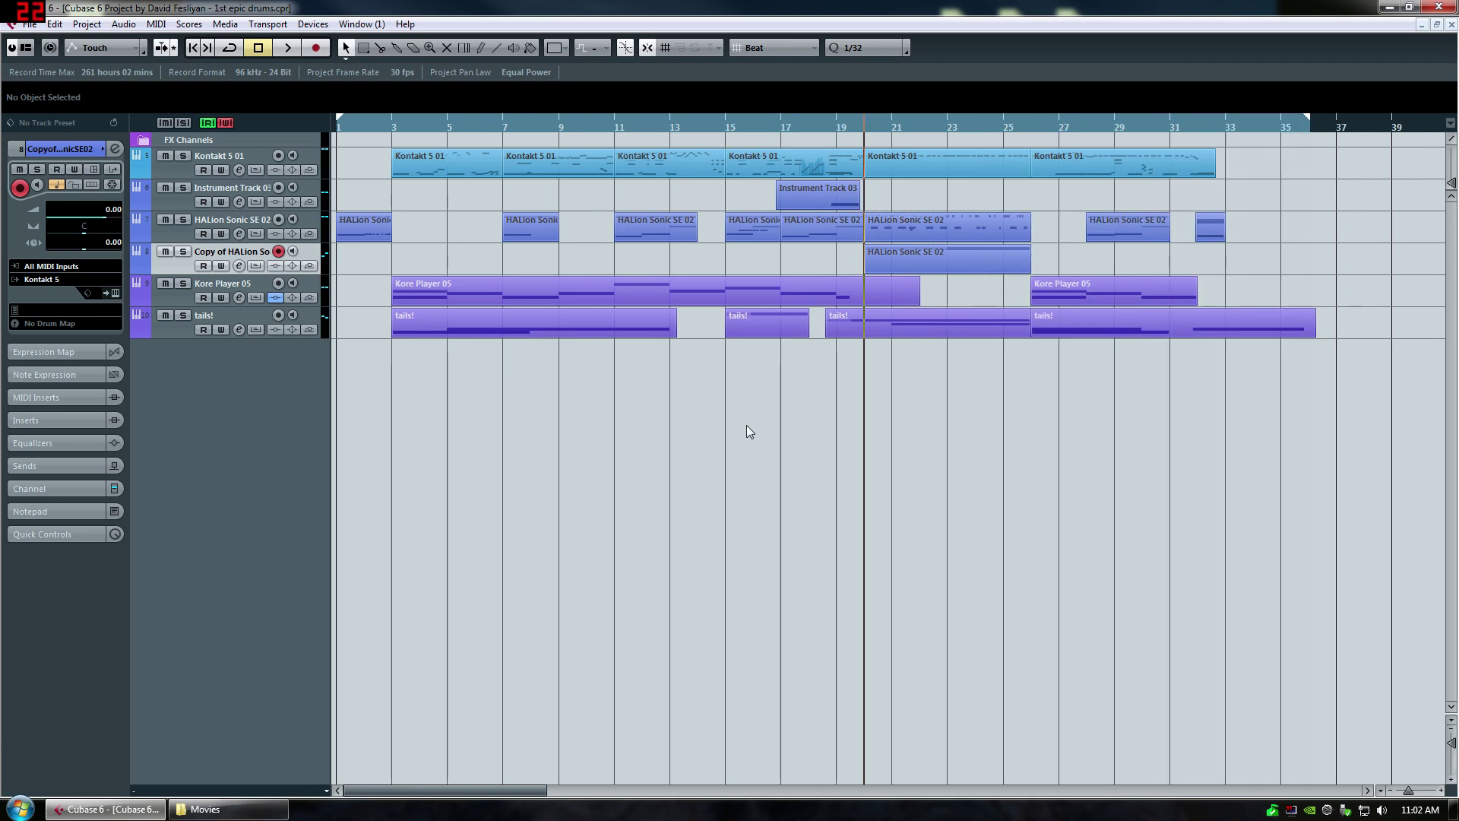
pyautogui.press('h')
pyautogui.press('h')
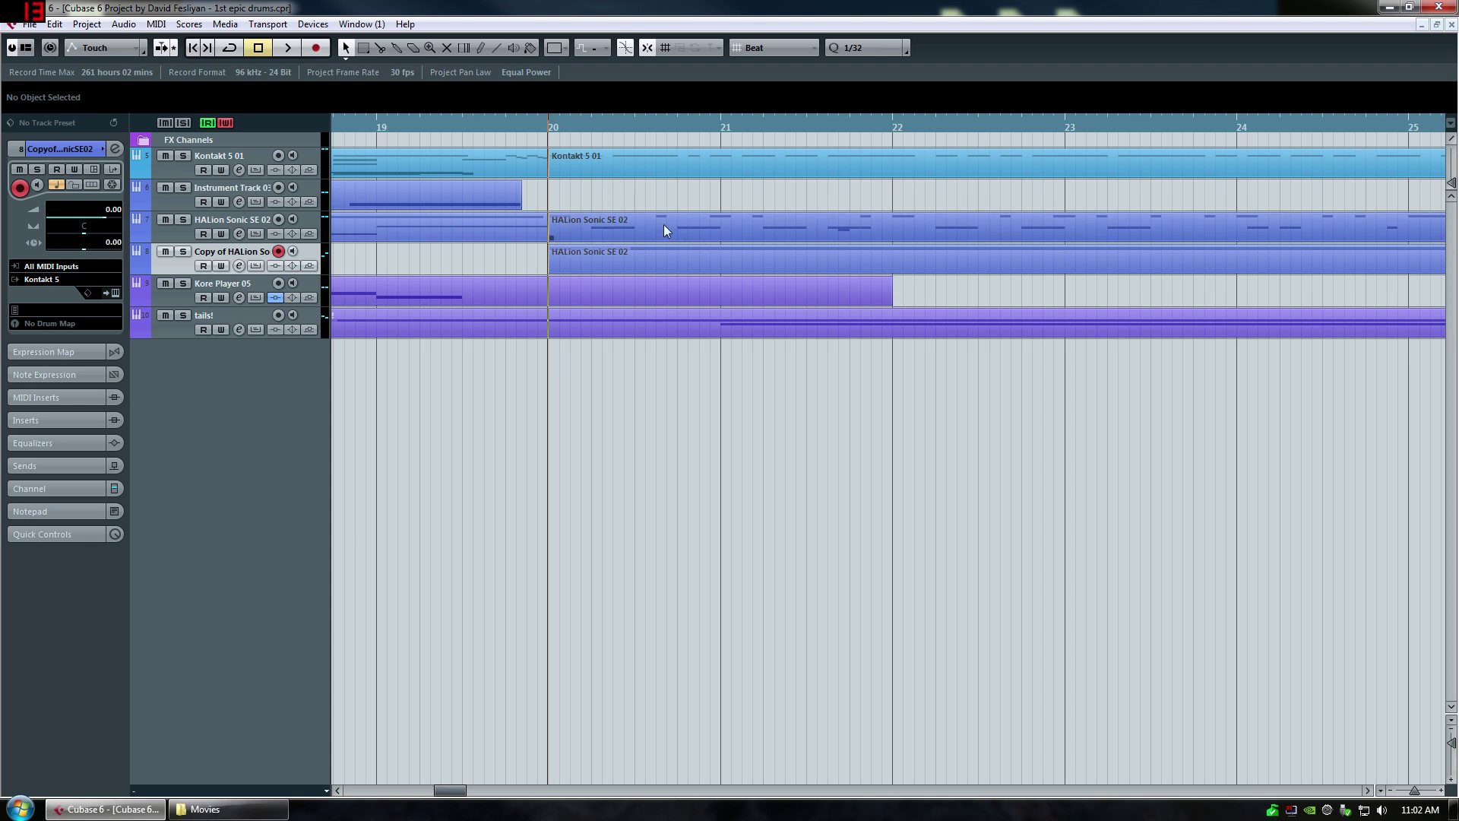
pyautogui.hscroll(2, 550, 408)
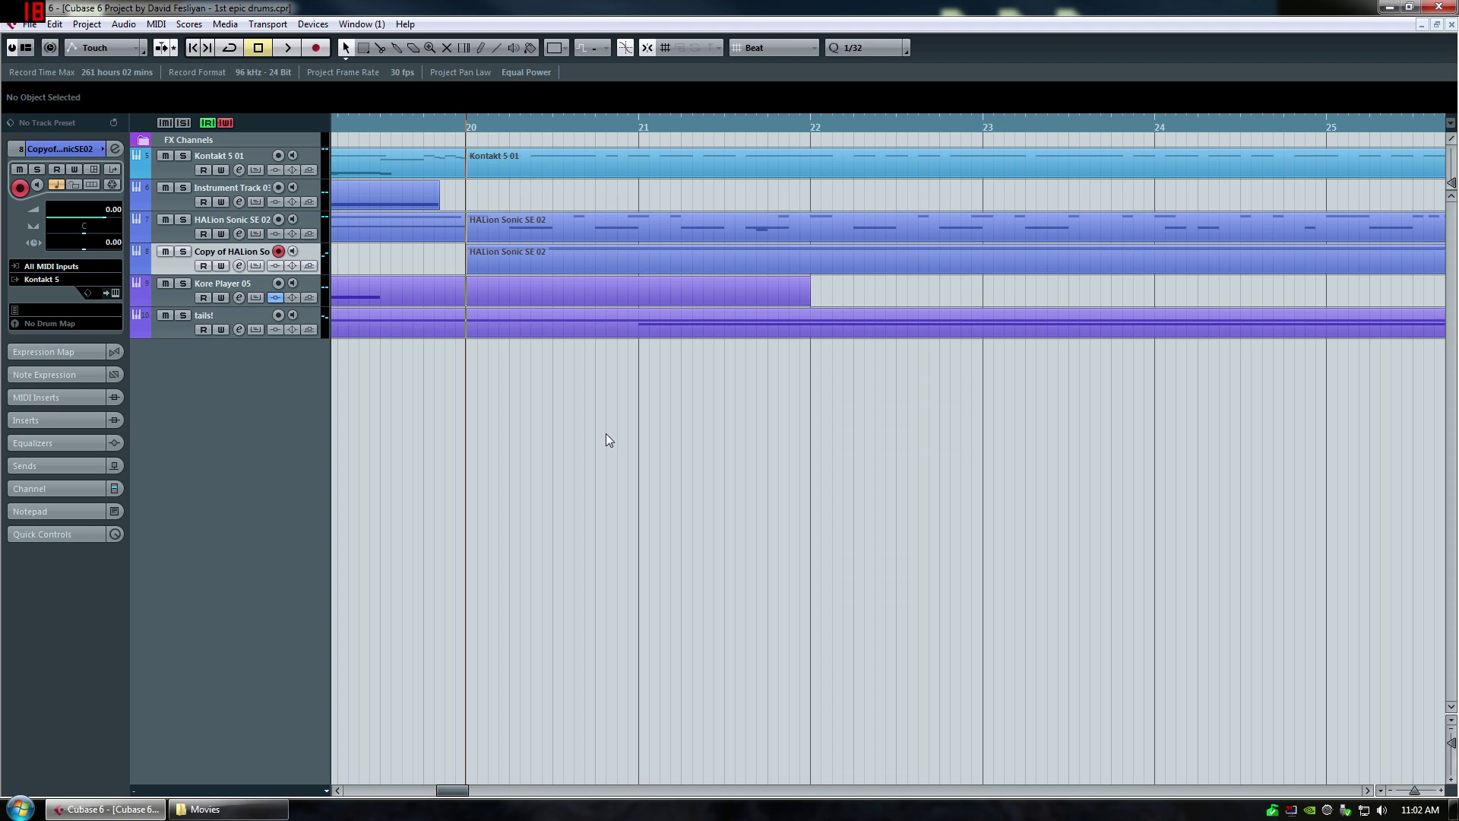
pyautogui.press('space')
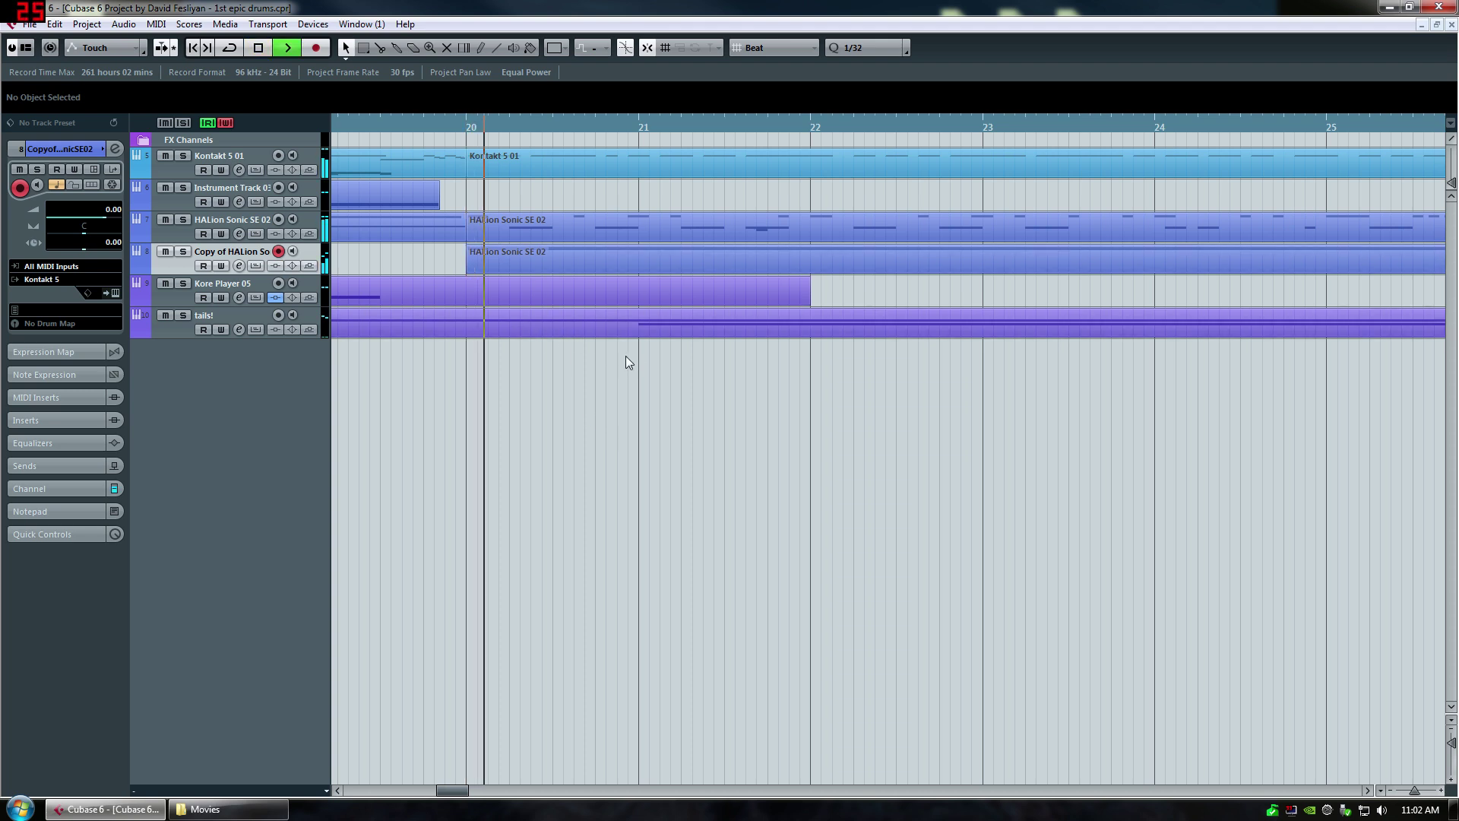
pyautogui.hscroll(5, 736, 378)
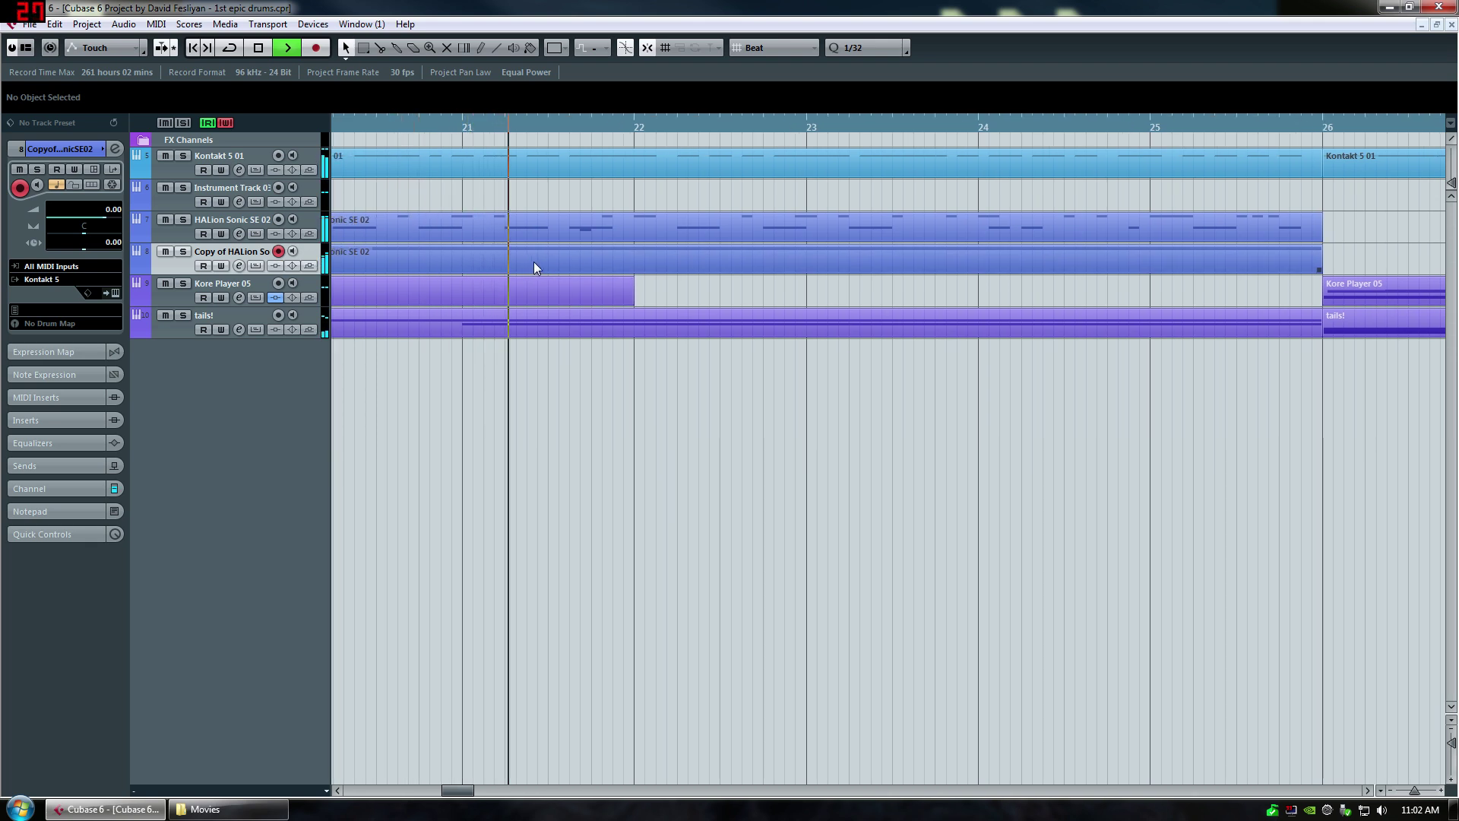
pyautogui.hscroll(-3, 533, 268)
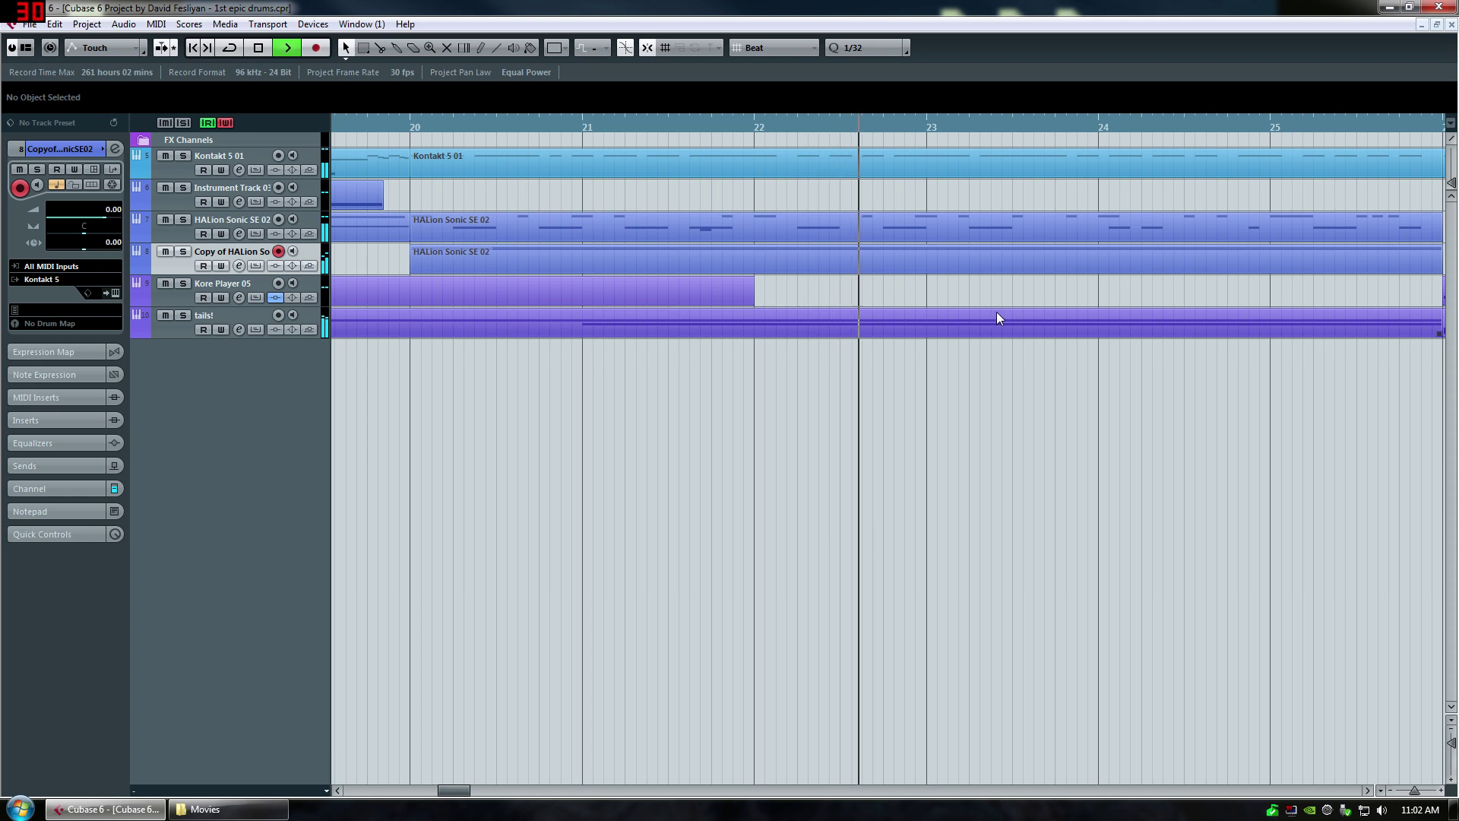
pyautogui.hscroll(2, 1002, 317)
pyautogui.hscroll(3, 1002, 317)
# Open the HALion Sonic SE 02 part that starts at bar 20, follow its notes to bar 26, and close it
pyautogui.doubleClick(900, 225)
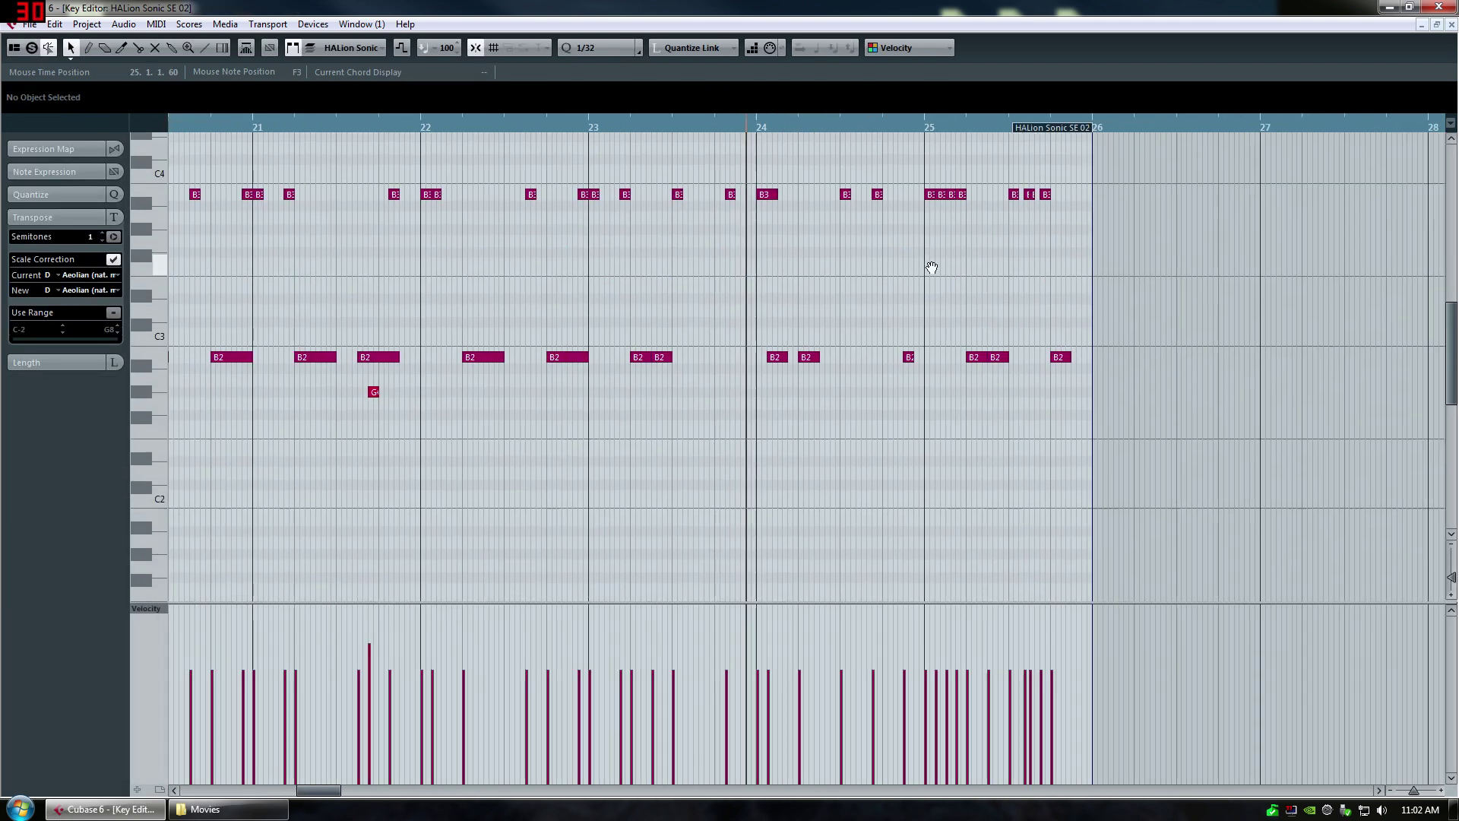
pyautogui.moveTo(951, 272); pyautogui.dragTo(883, 303)
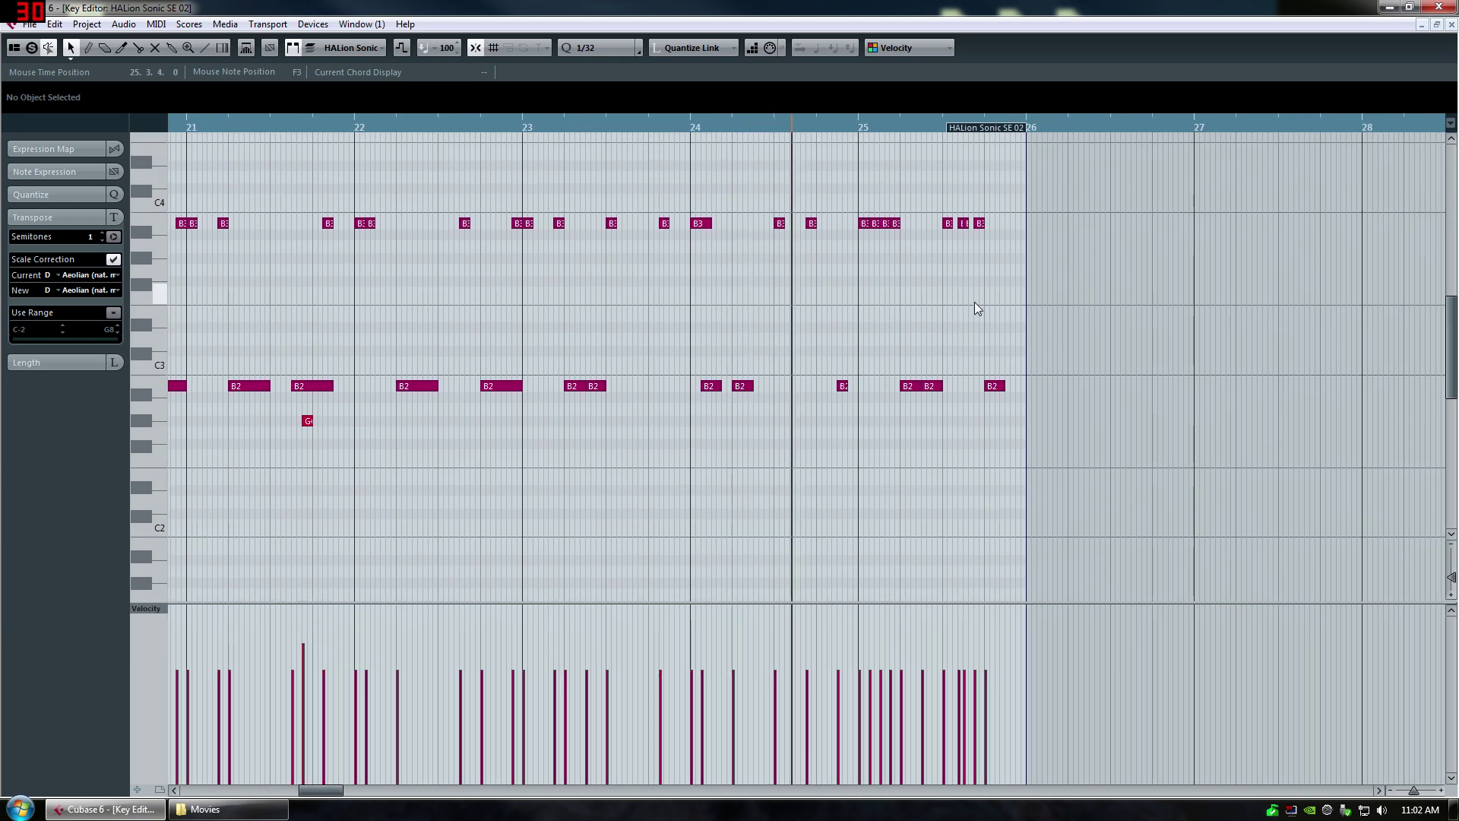
pyautogui.moveTo(979, 308); pyautogui.dragTo(903, 329)
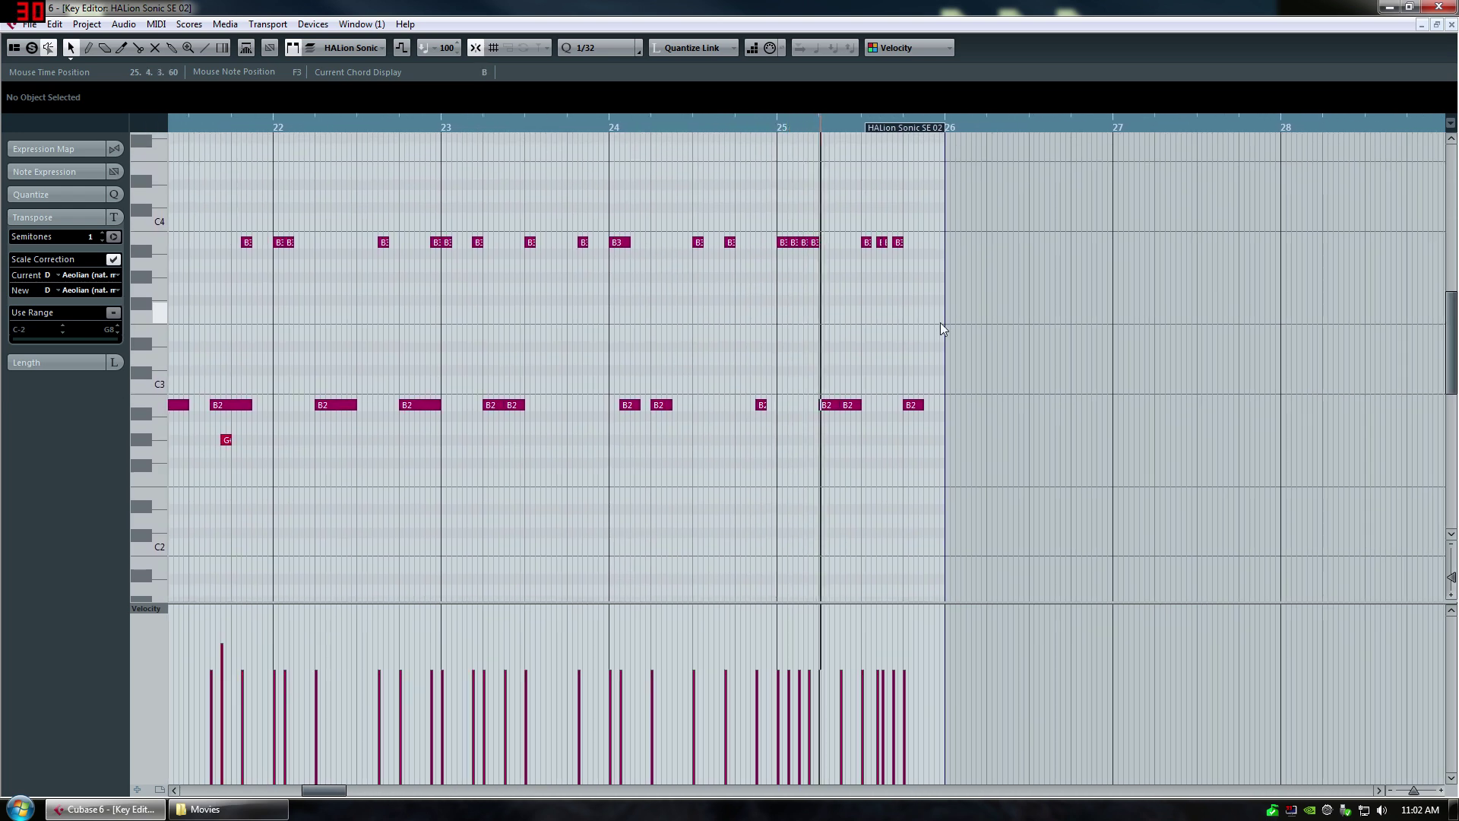
pyautogui.hscroll(2, 940, 329)
pyautogui.scroll(1, 934, 326)
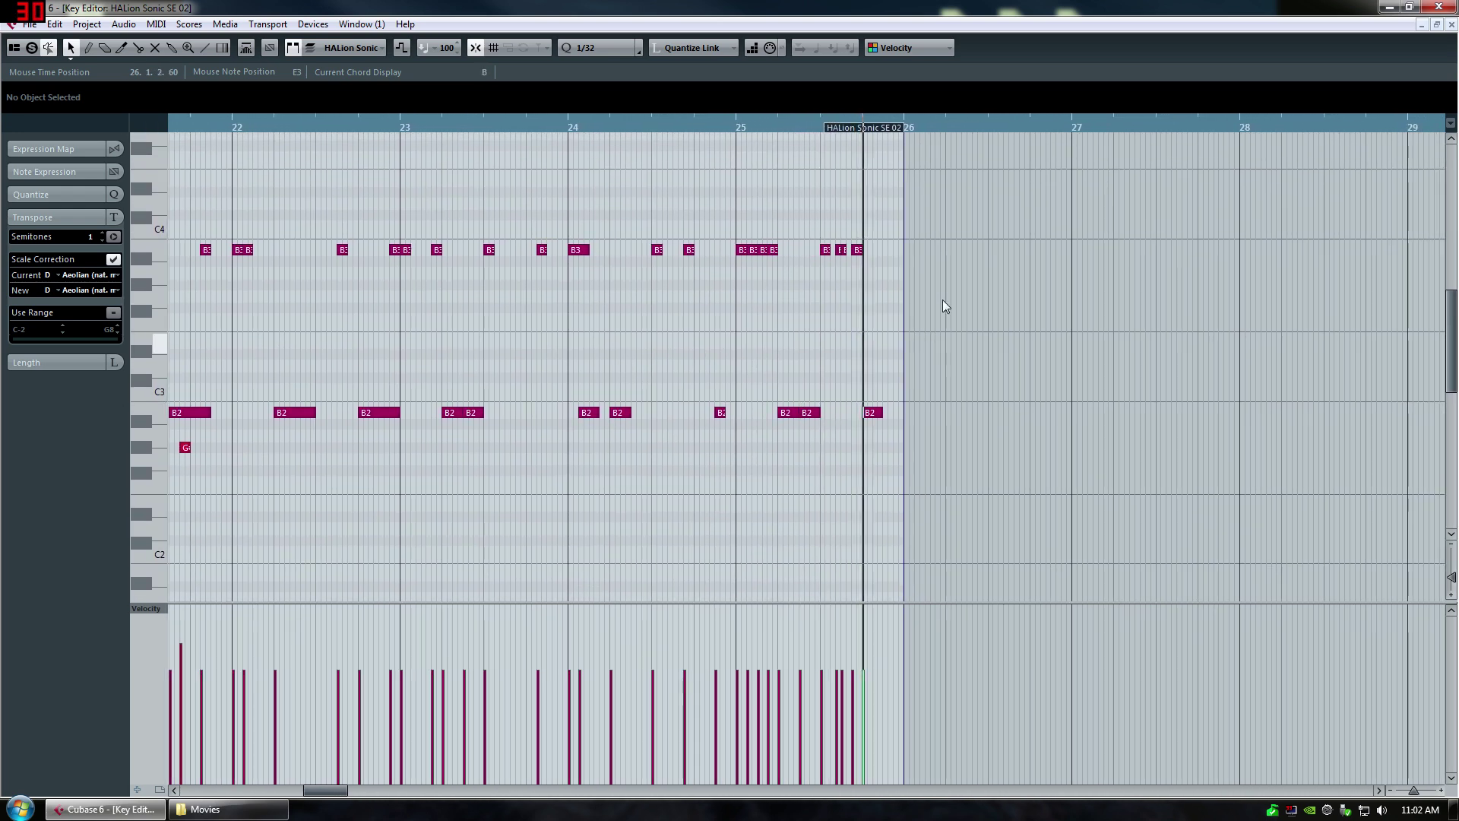
pyautogui.click(1451, 24)
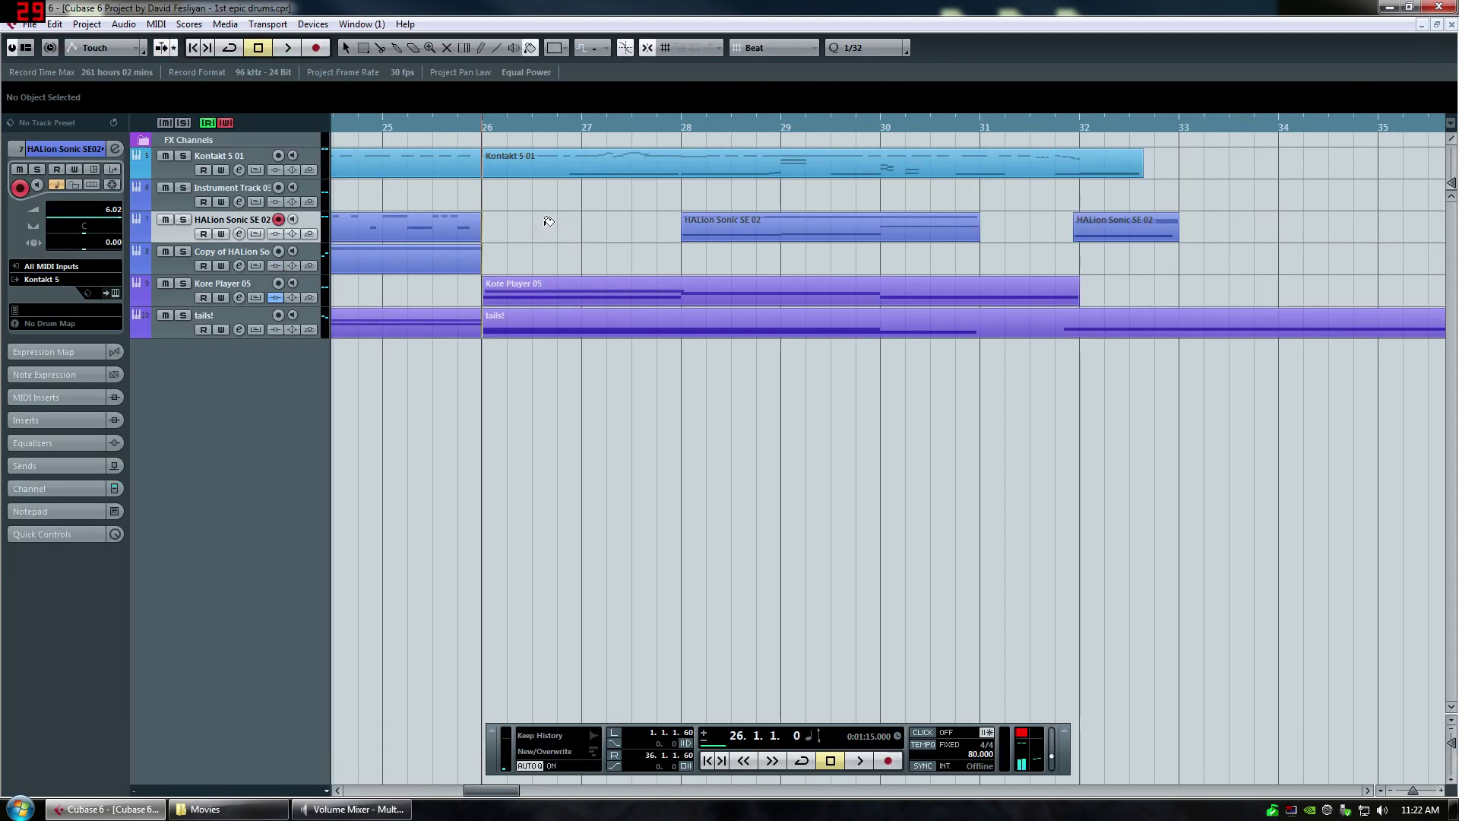
# Open the Kontakt 5 01 part that starts at bar 26 and audition its opening F3 notes
pyautogui.doubleClick(531, 168)
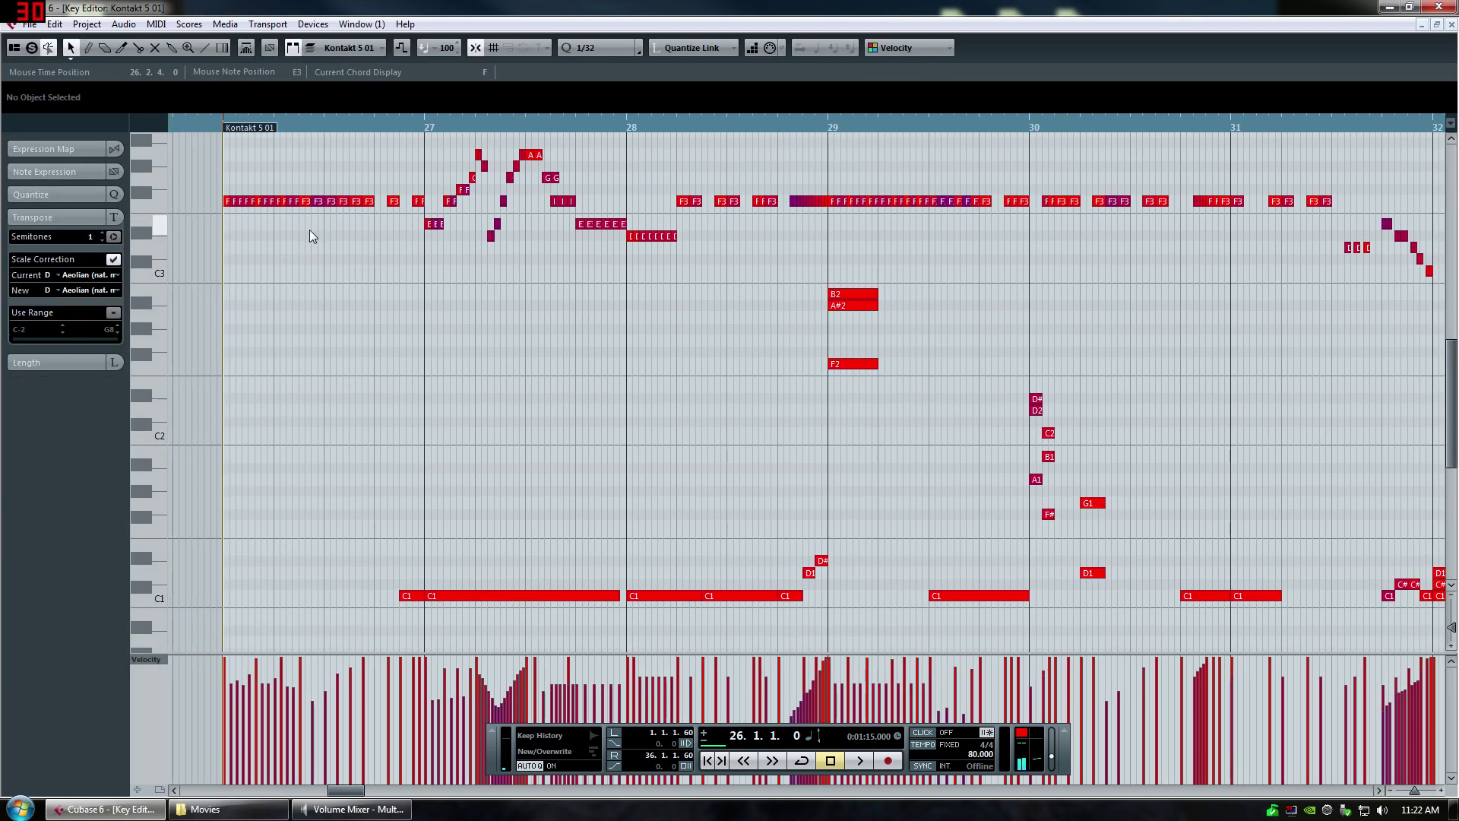
pyautogui.press('h')
pyautogui.press('h')
pyautogui.click(581, 205)
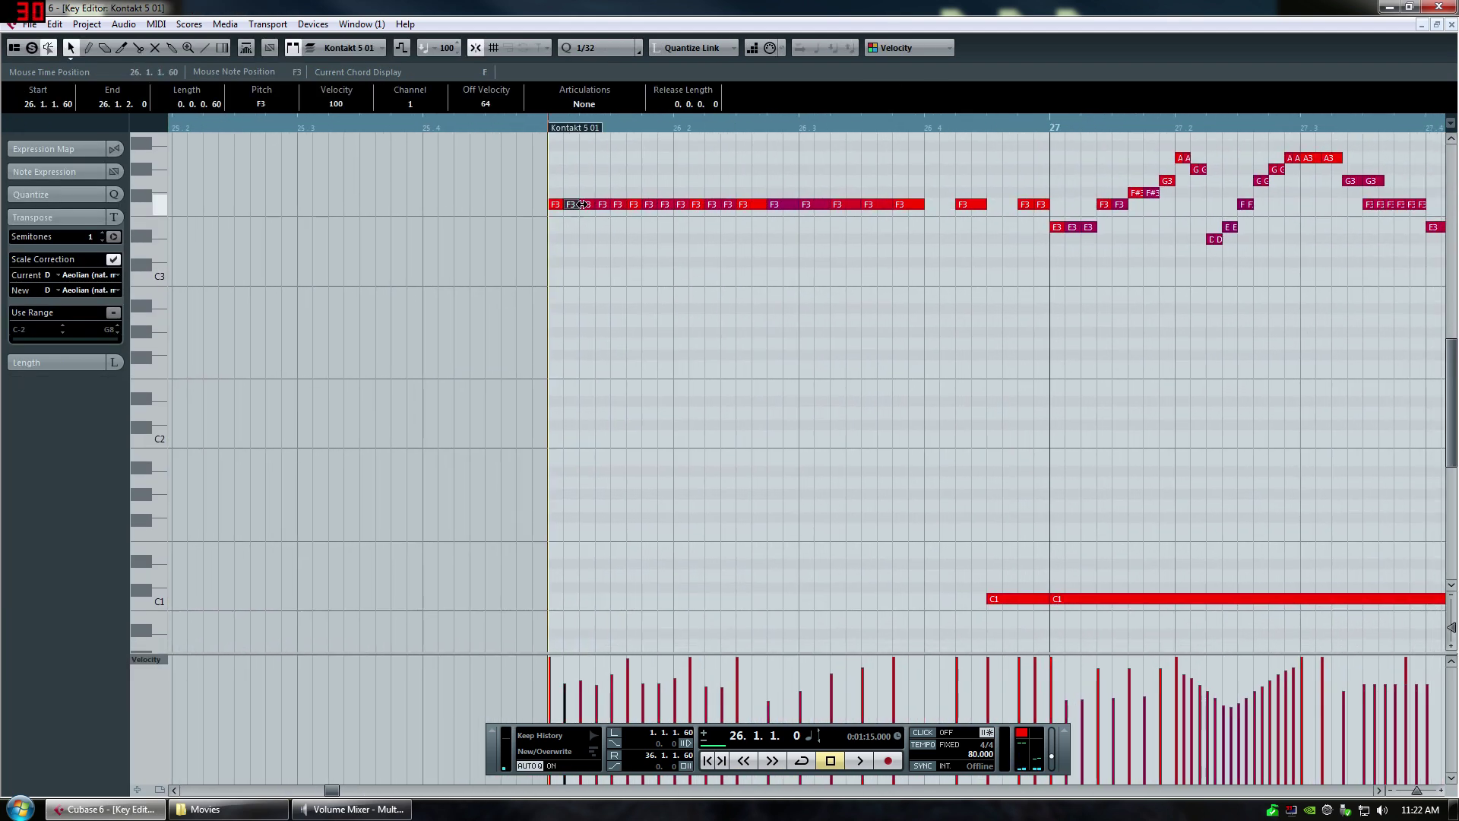
pyautogui.hscroll(6, 602, 258)
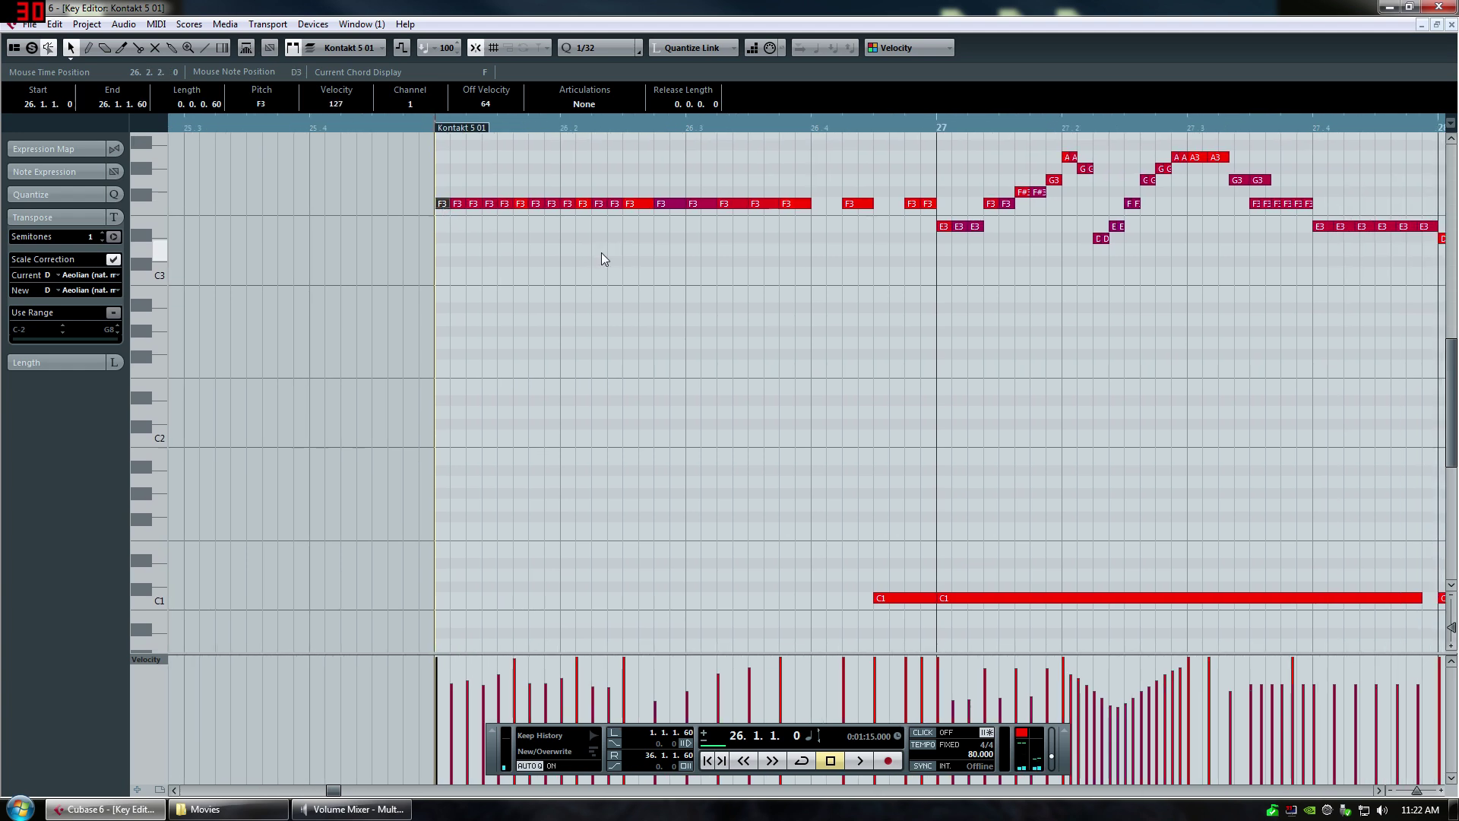
# Survey the Kontakt 5 01 notes across bars 26 to 29 and audition several of the repeated F3 notes in bar 26
pyautogui.scroll(1, 801, 322)
pyautogui.scroll(-3, 763, 251)
pyautogui.press('g')
pyautogui.hscroll(-6, 836, 266)
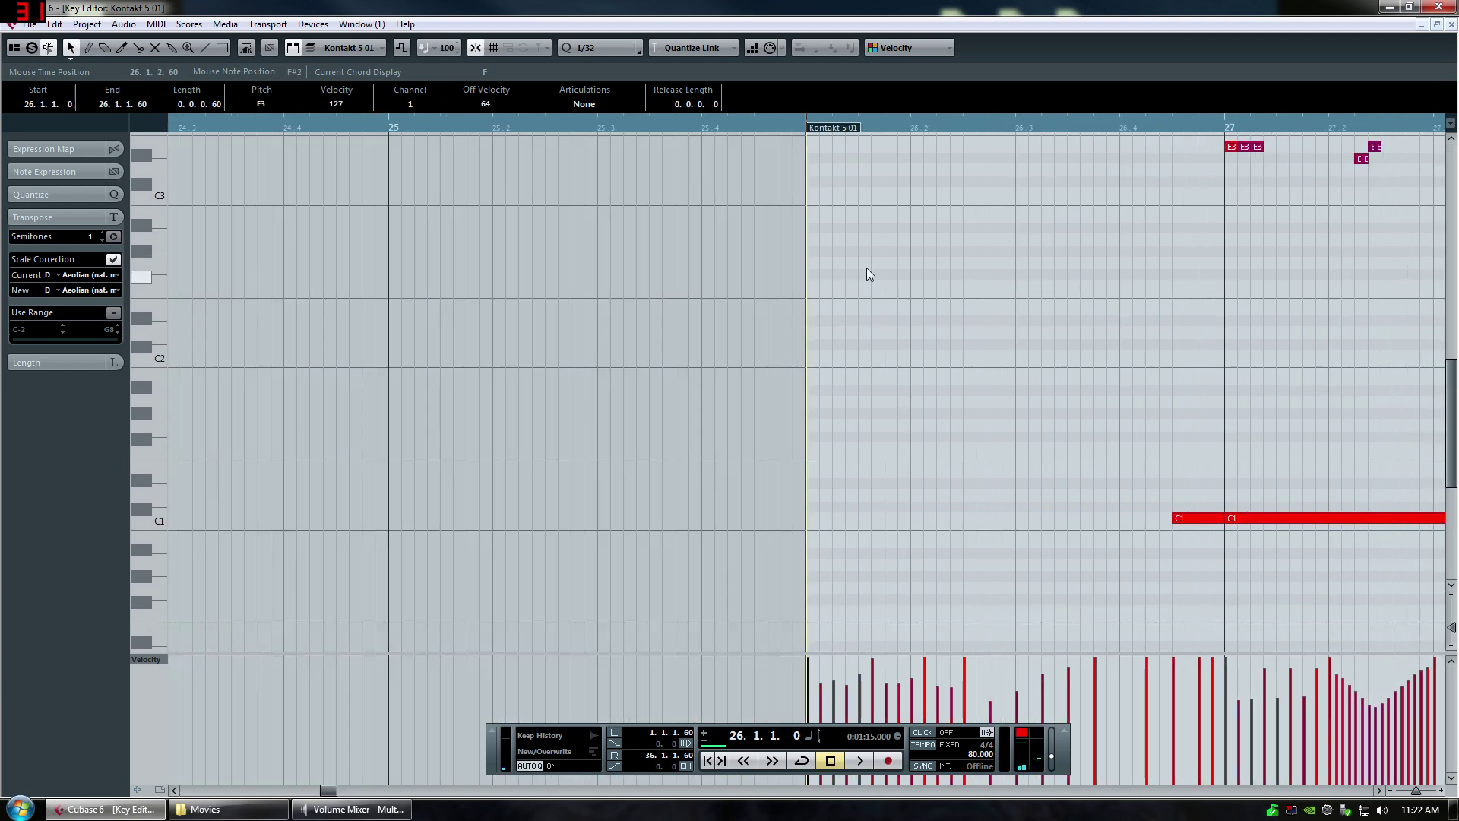
pyautogui.press('g')
pyautogui.scroll(4, 665, 433)
pyautogui.hscroll(2, 616, 437)
pyautogui.click(324, 289)
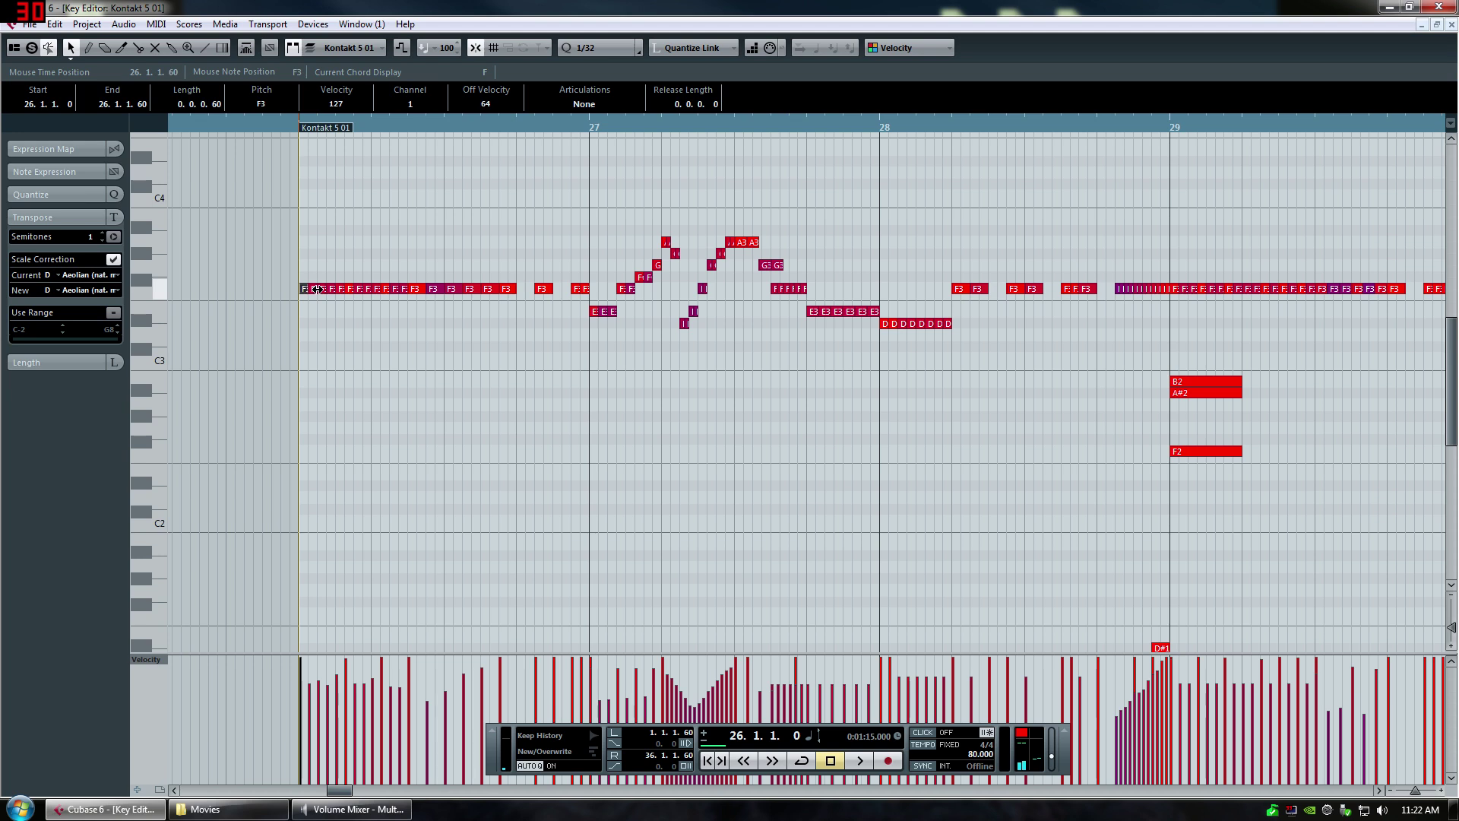
pyautogui.click(384, 289)
pyautogui.click(399, 290)
pyautogui.click(433, 289)
# Look closer at bars 26 and 27 and audition the first F3 note of the part again
pyautogui.press('h')
pyautogui.hscroll(4, 760, 385)
pyautogui.scroll(-2, 760, 384)
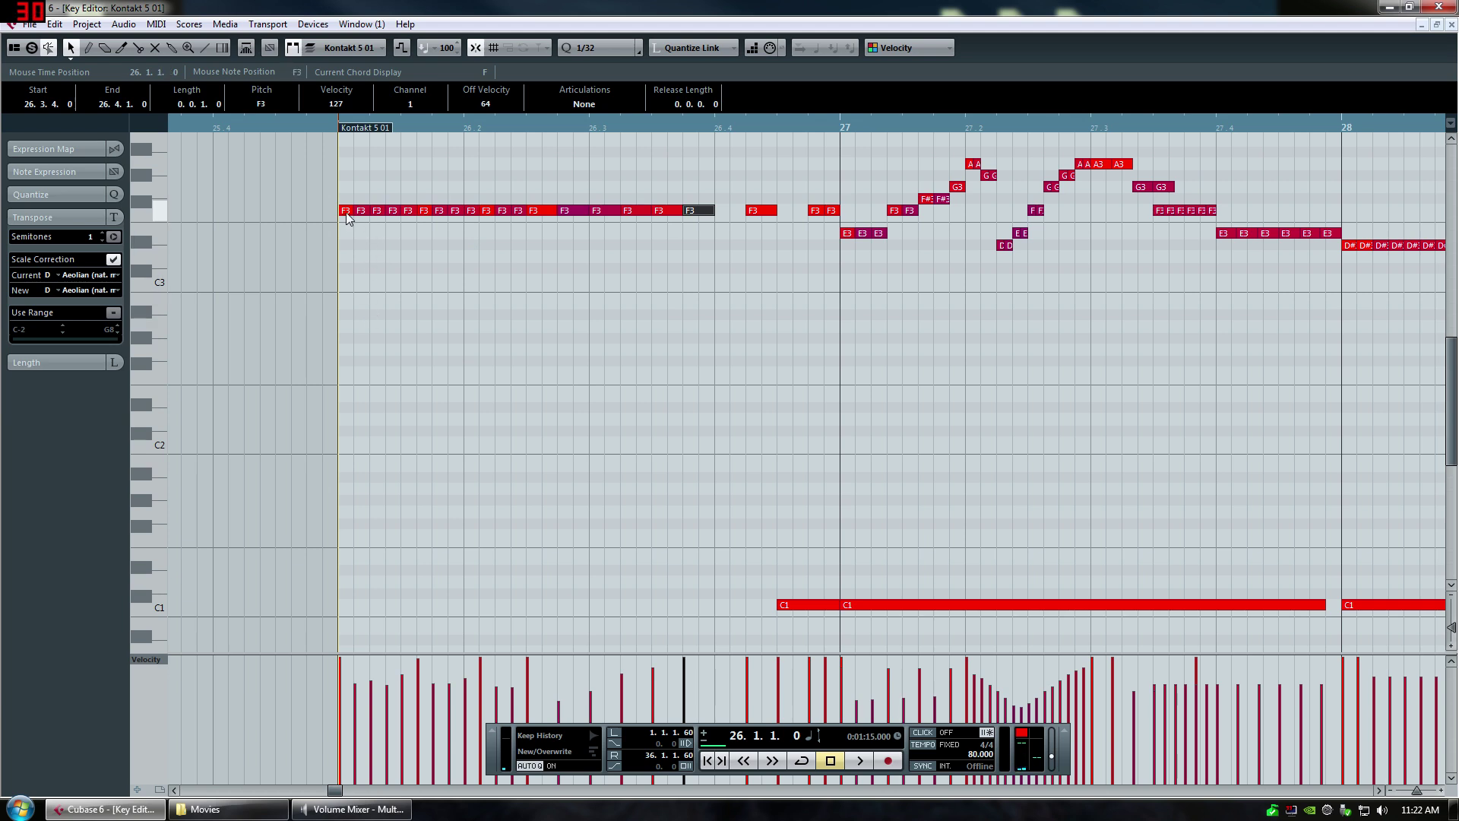
pyautogui.scroll(3, 346, 218)
pyautogui.click(348, 314)
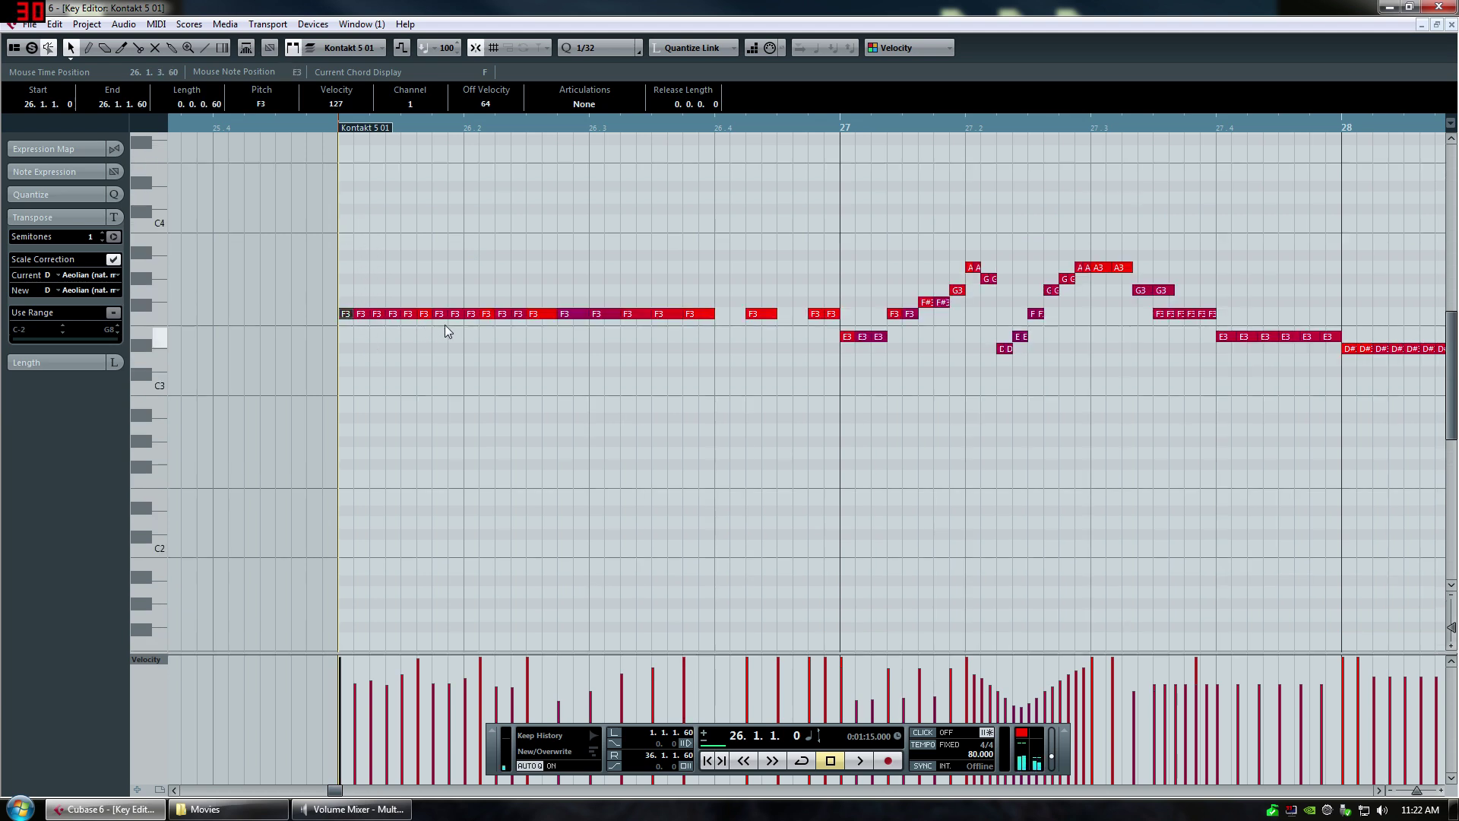
# Follow the Kontakt 5 01 notes from bar 26 towards bar 28 and select the F3 run late in bar 27
pyautogui.hscroll(5, 463, 352)
pyautogui.scroll(-2, 463, 352)
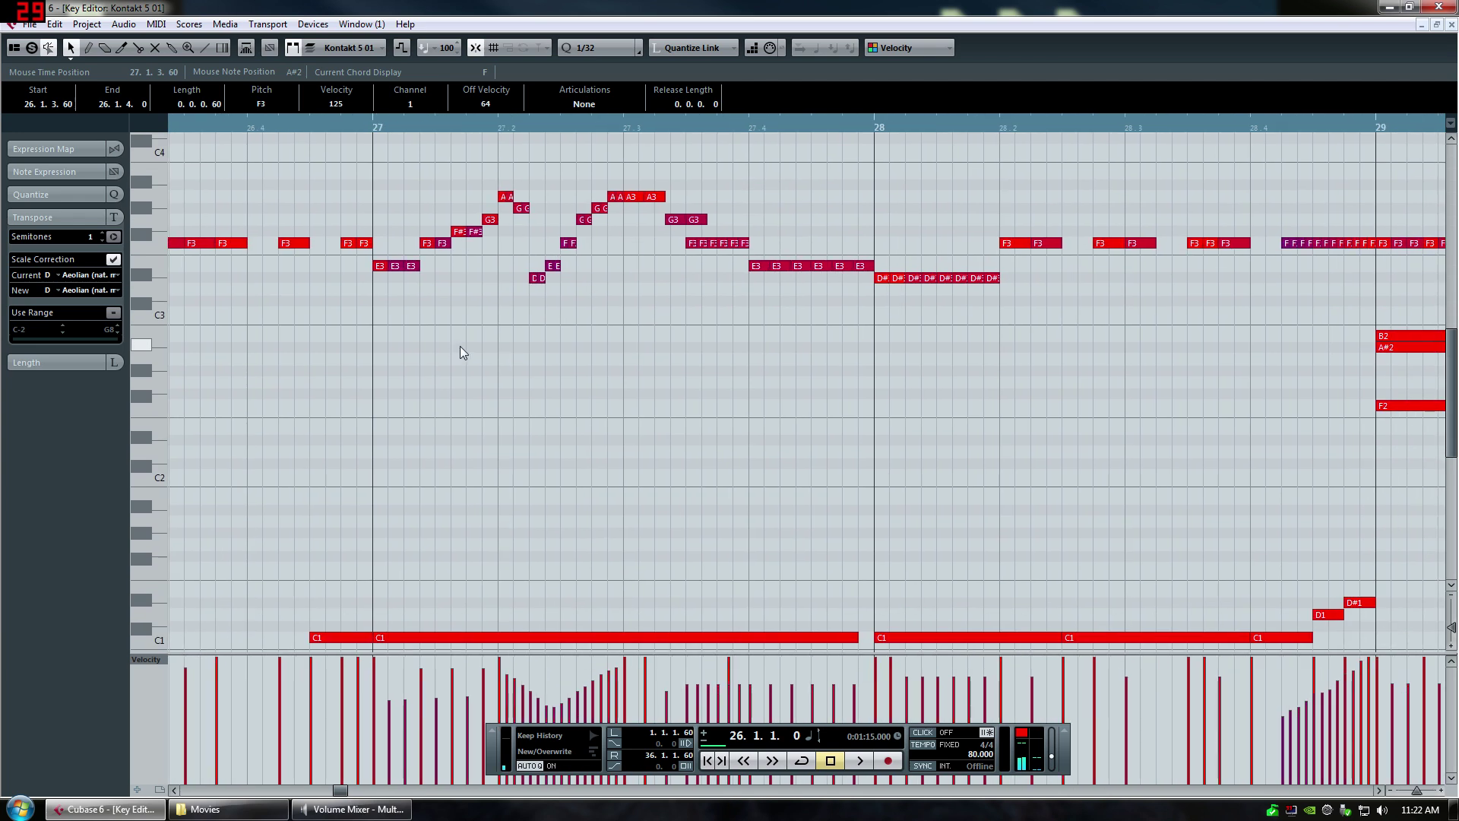
pyautogui.hscroll(2, 685, 374)
pyautogui.moveTo(596, 293); pyautogui.dragTo(656, 251)
pyautogui.hscroll(4, 874, 407)
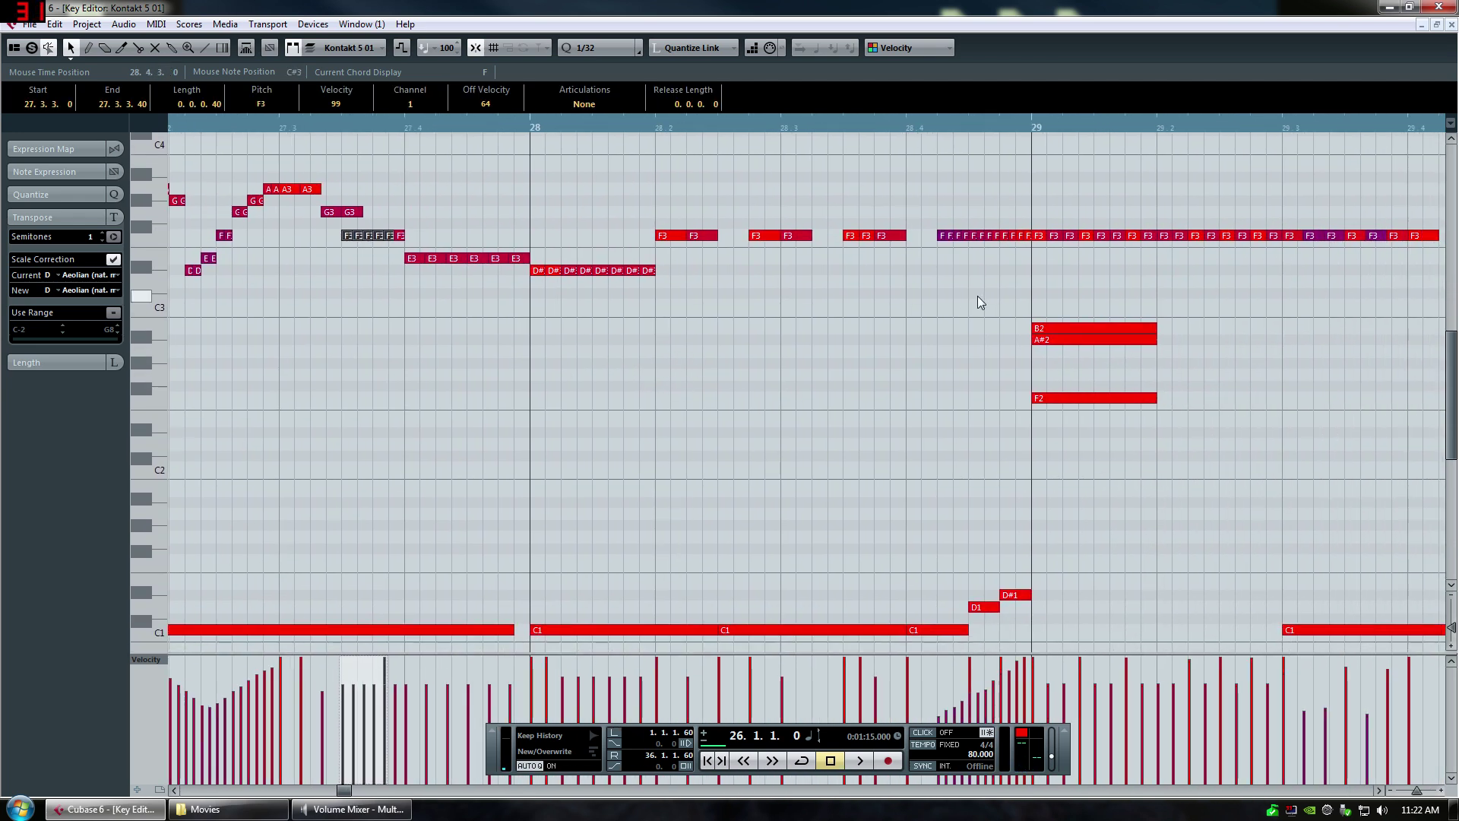
# Select the fast F3 roll at the end of bar 28 and look over its velocities and surrounding notes
pyautogui.hscroll(2, 795, 277)
pyautogui.scroll(1, 795, 276)
pyautogui.moveTo(795, 277); pyautogui.dragTo(885, 231)
pyautogui.hscroll(4, 745, 298)
pyautogui.scroll(1, 744, 298)
pyautogui.hscroll(-6, 745, 297)
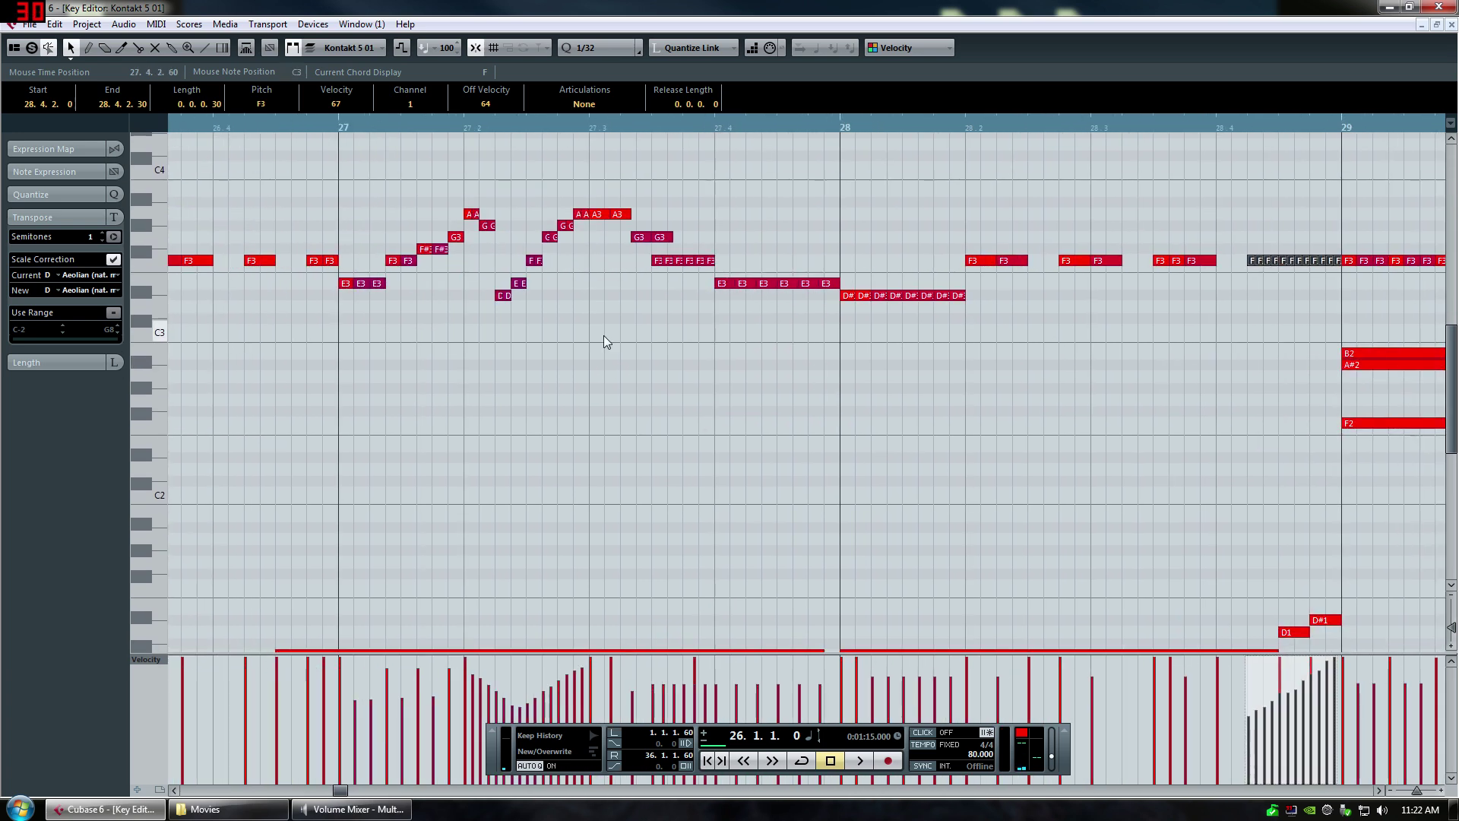
# Close the Kontakt 5 01 part, solo its track and start playback from bar 26
pyautogui.scroll(-3, 602, 339)
pyautogui.hscroll(-3, 616, 377)
pyautogui.scroll(2, 616, 378)
pyautogui.click(1451, 25)
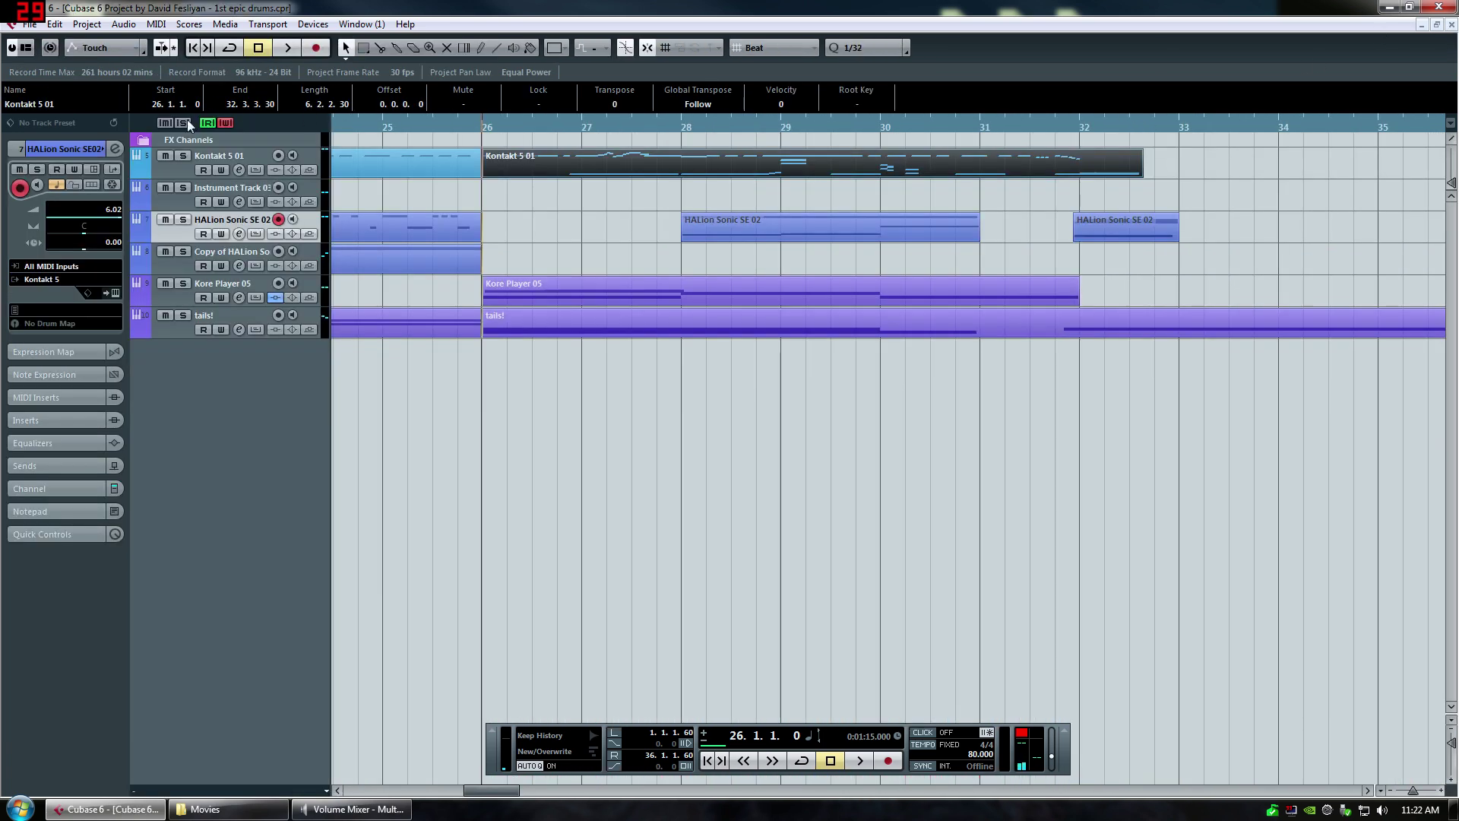
pyautogui.press('space')
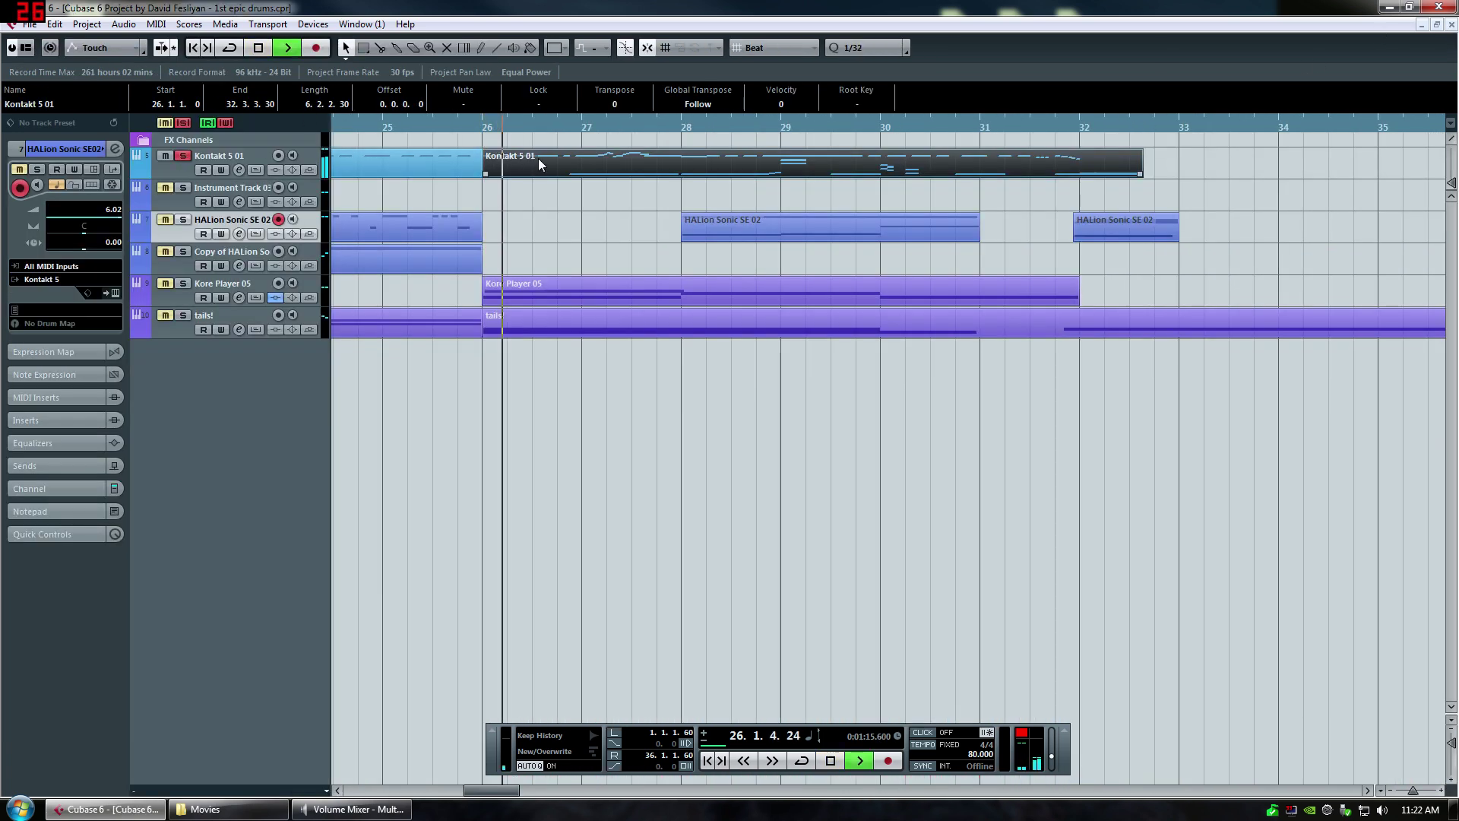
# Reopen the Kontakt 5 01 part and follow its notes during playback until bar 32
pyautogui.doubleClick(541, 171)
pyautogui.scroll(-3, 836, 342)
pyautogui.scroll(5, 874, 320)
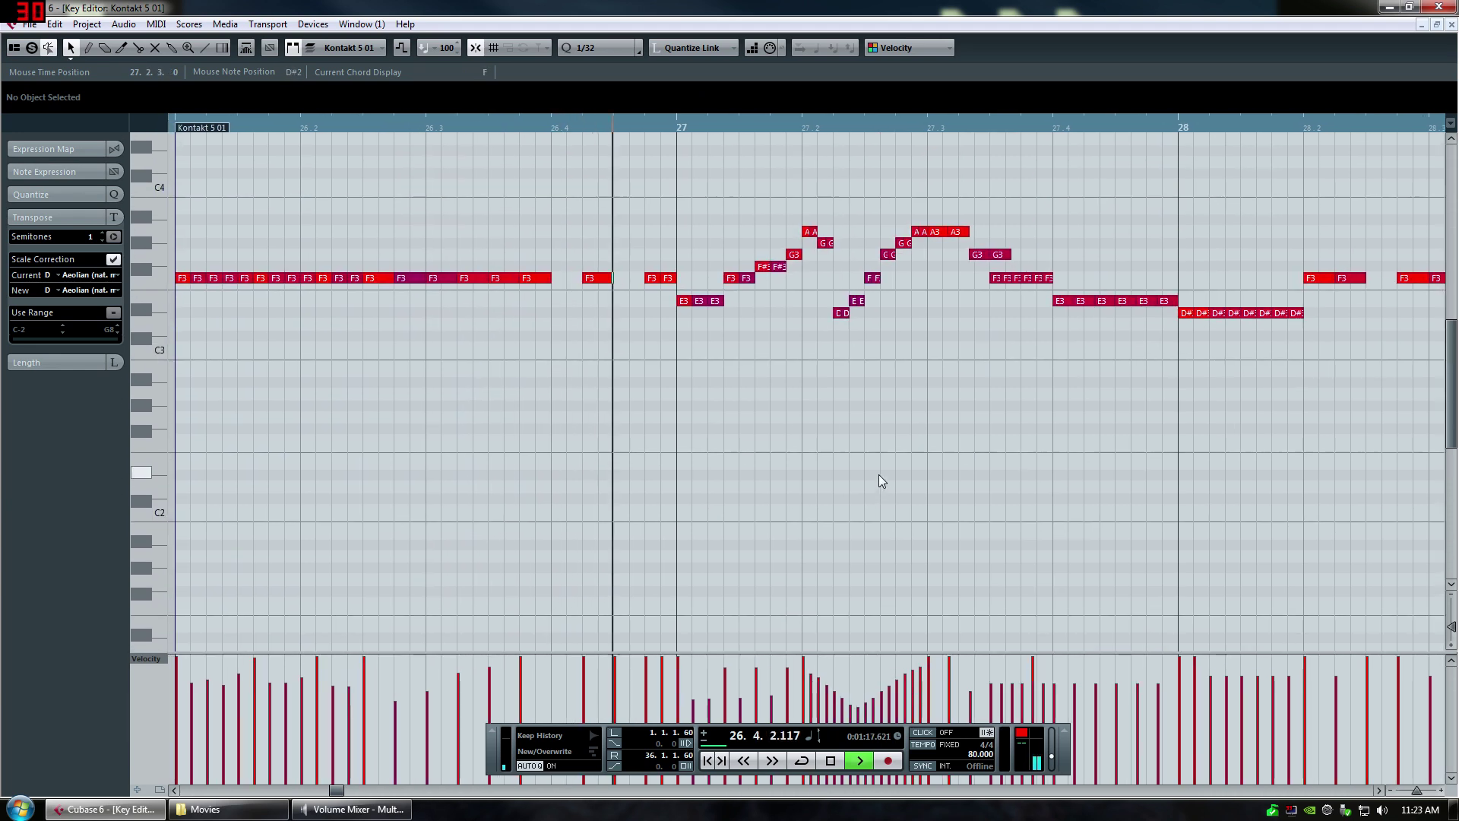
pyautogui.scroll(-1, 892, 394)
pyautogui.hscroll(2, 892, 395)
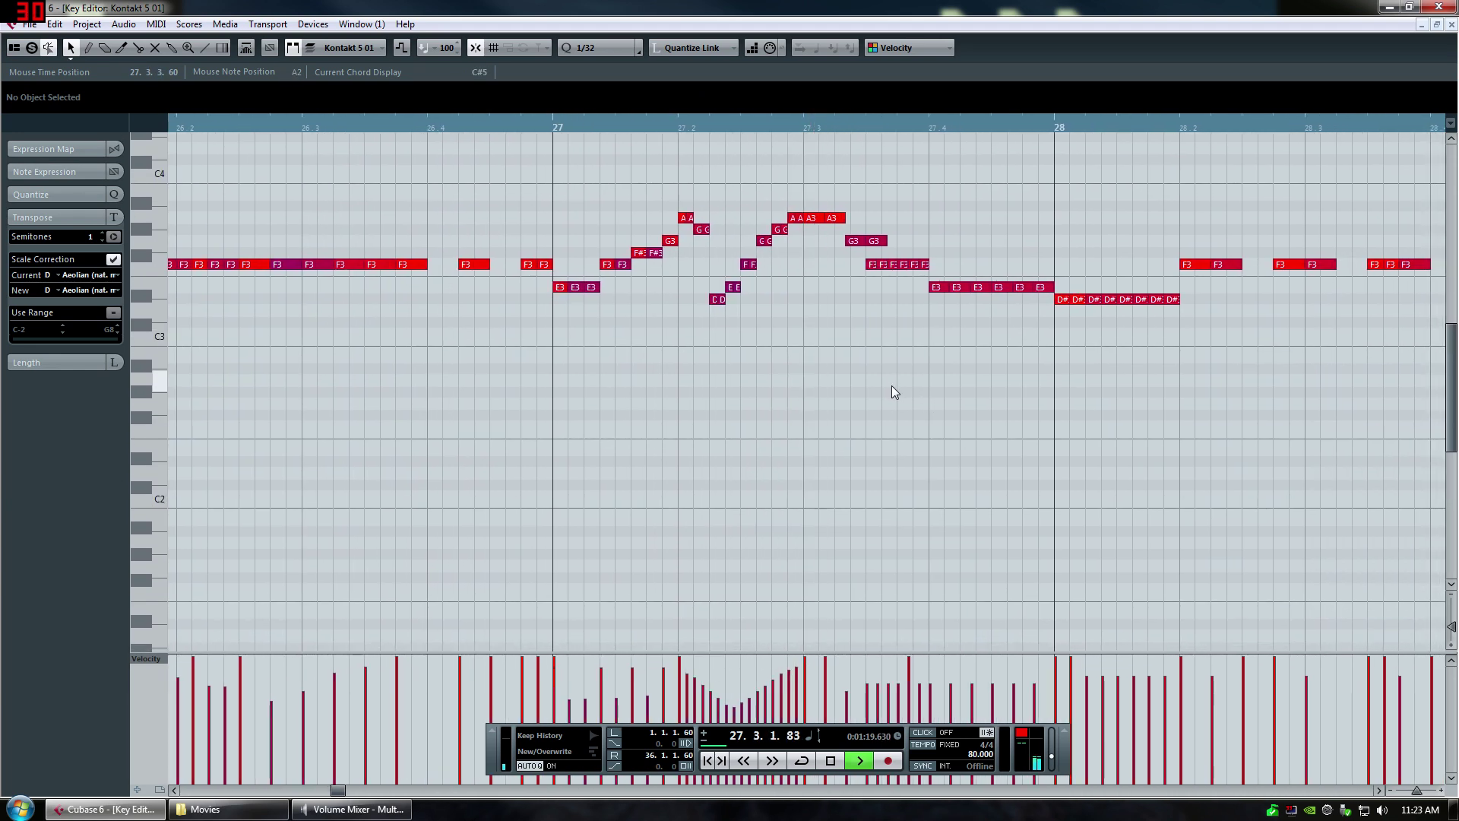
pyautogui.scroll(-2, 894, 394)
pyautogui.hscroll(2, 894, 394)
pyautogui.scroll(-1, 894, 394)
pyautogui.hscroll(5, 894, 394)
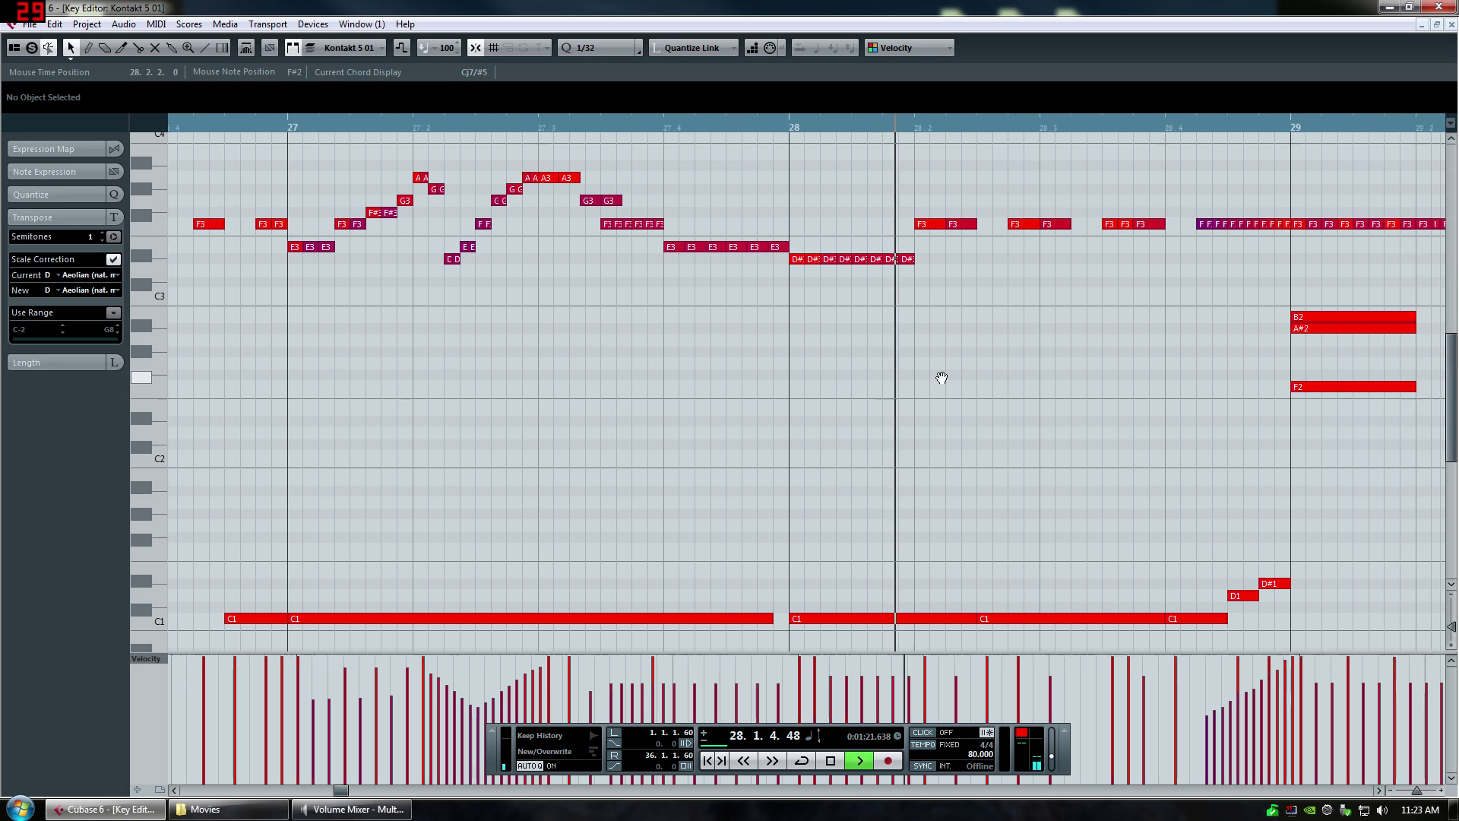
pyautogui.hscroll(5, 1216, 365)
pyautogui.scroll(1, 911, 391)
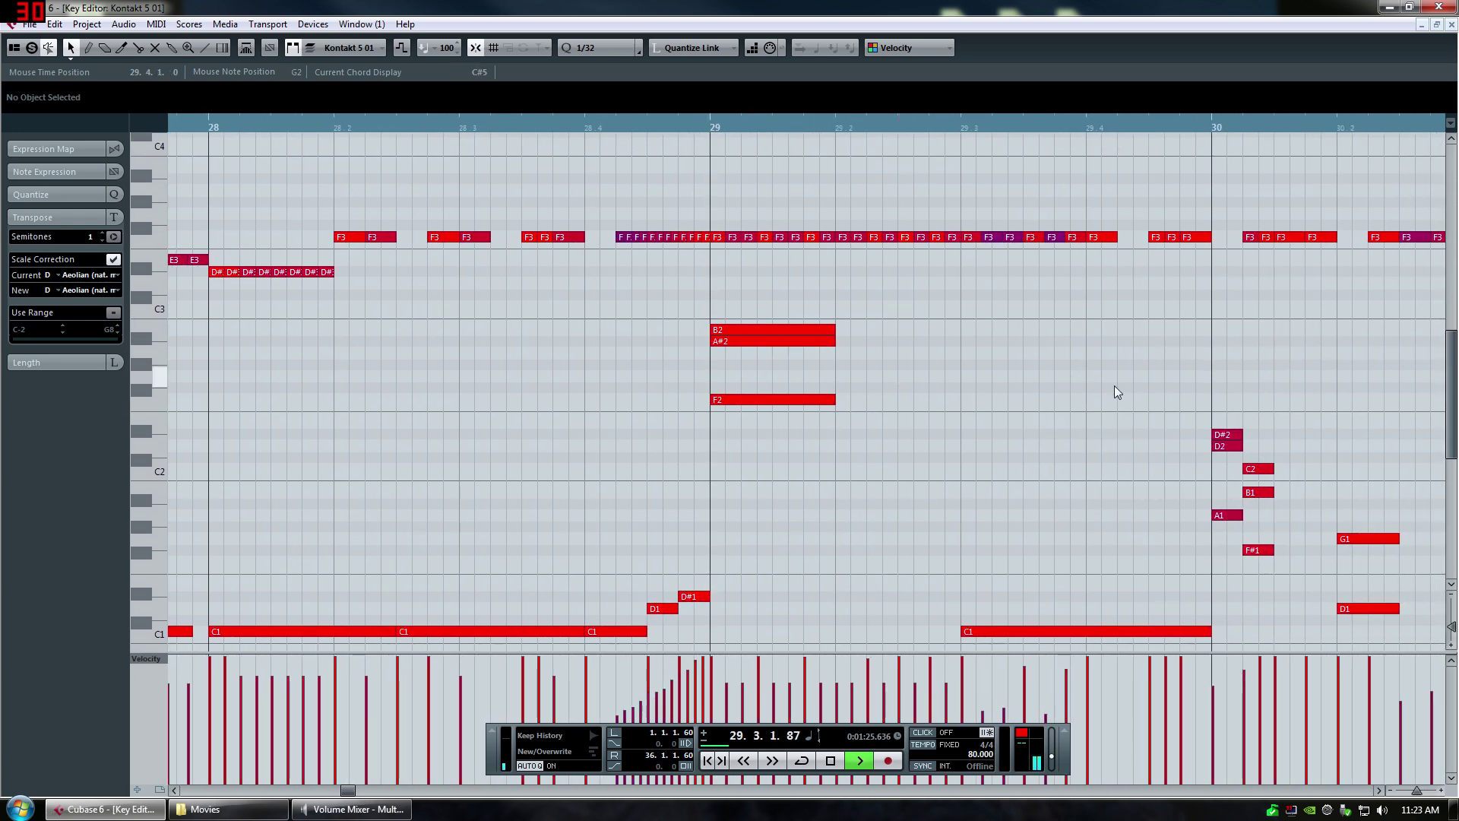
pyautogui.moveTo(1111, 400); pyautogui.dragTo(672, 384)
pyautogui.moveTo(760, 389); pyautogui.dragTo(421, 375)
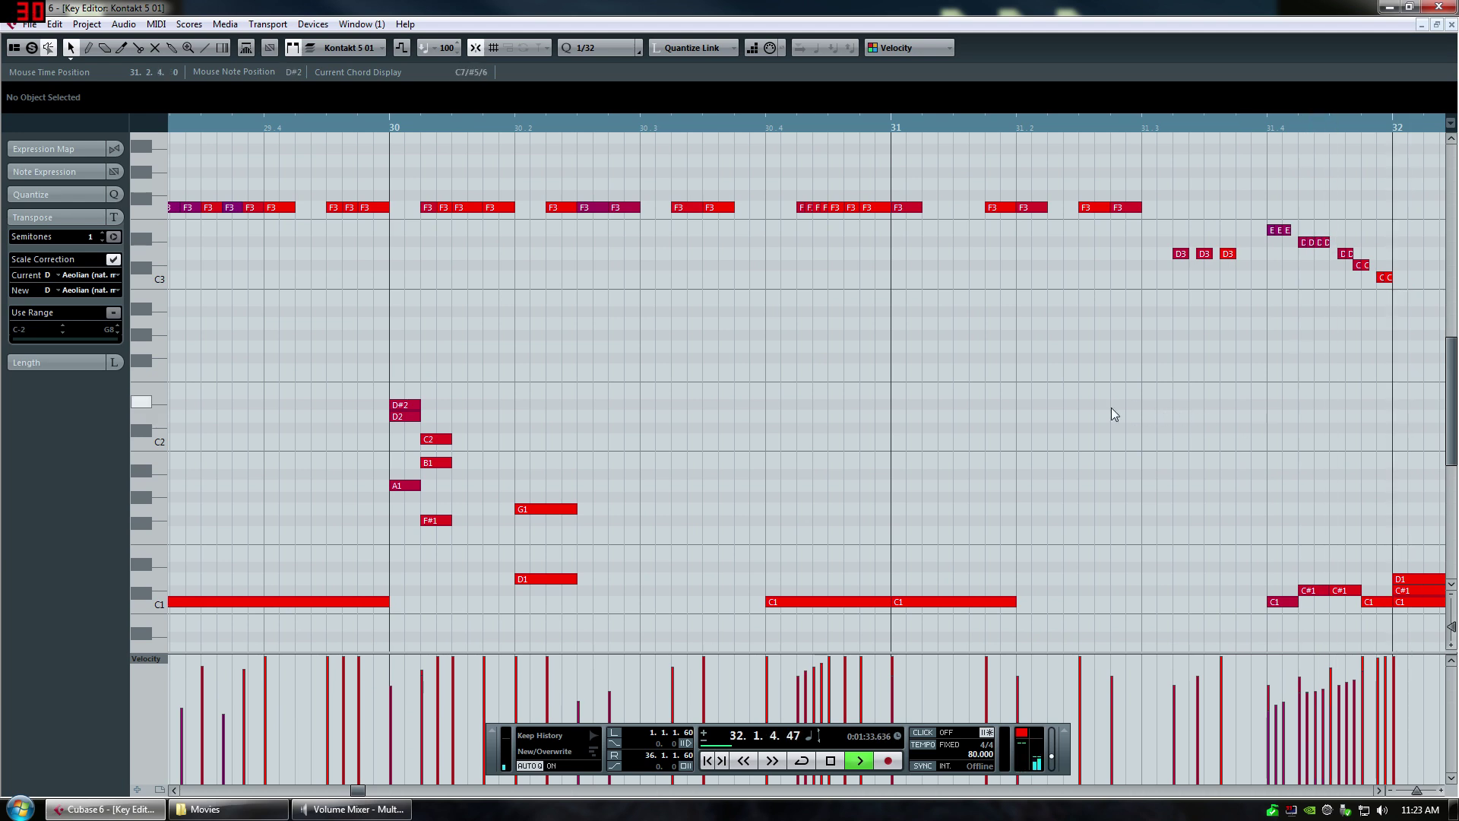
# Replay the part from bar 29 in a closer view and stop playback at the third beat
pyautogui.hscroll(-5, 809, 285)
pyautogui.click(529, 130)
pyautogui.hscroll(-3, 569, 281)
pyautogui.scroll(2, 836, 266)
pyautogui.scroll(1, 647, 296)
pyautogui.scroll(-1, 608, 277)
pyautogui.hscroll(1, 608, 278)
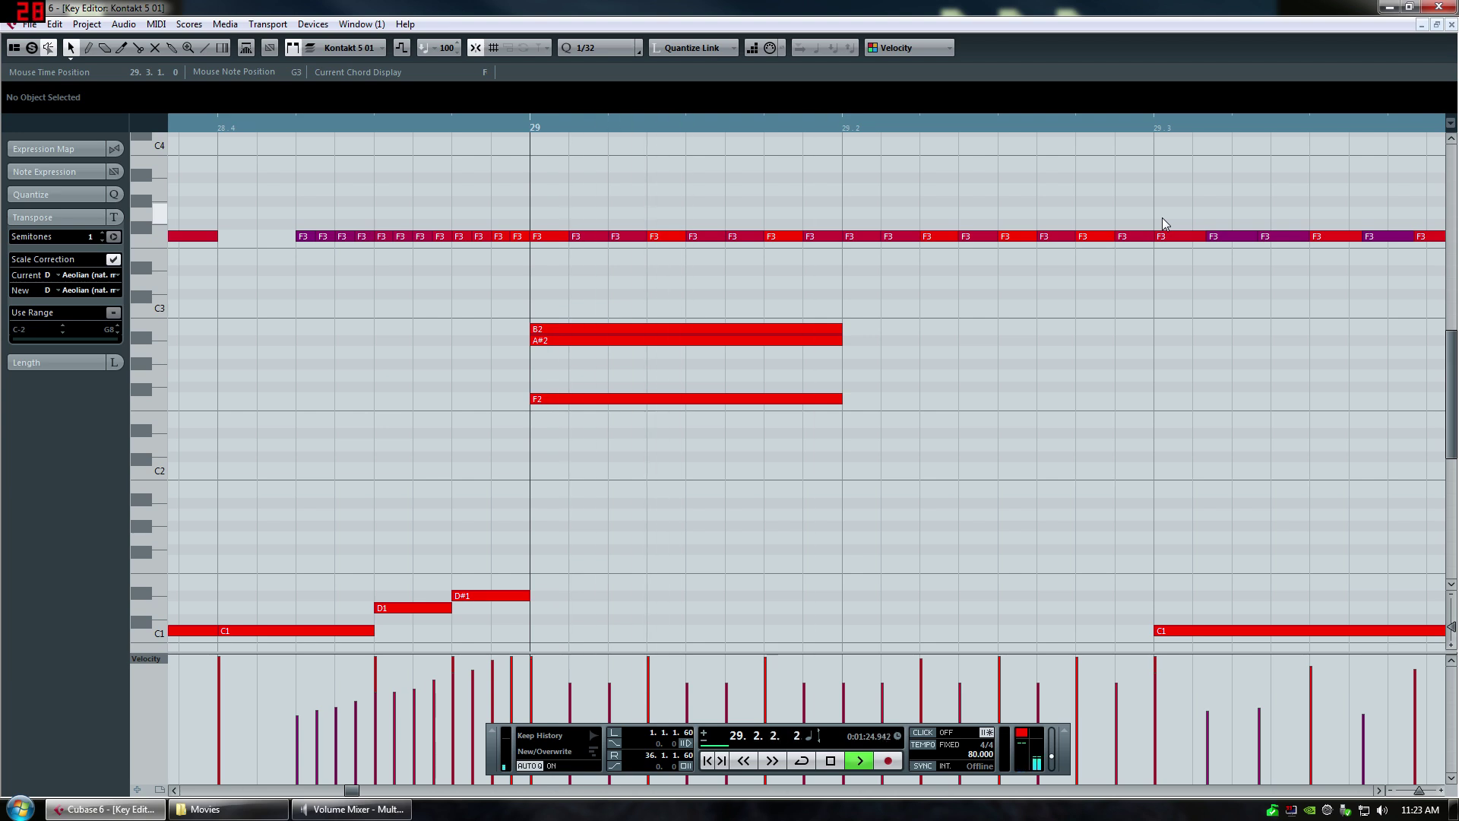
pyautogui.press('space')
# Return the playback position to bar 29 and delete the F3 notes in its first two beats
pyautogui.scroll(-4, 769, 220)
pyautogui.scroll(10, 770, 221)
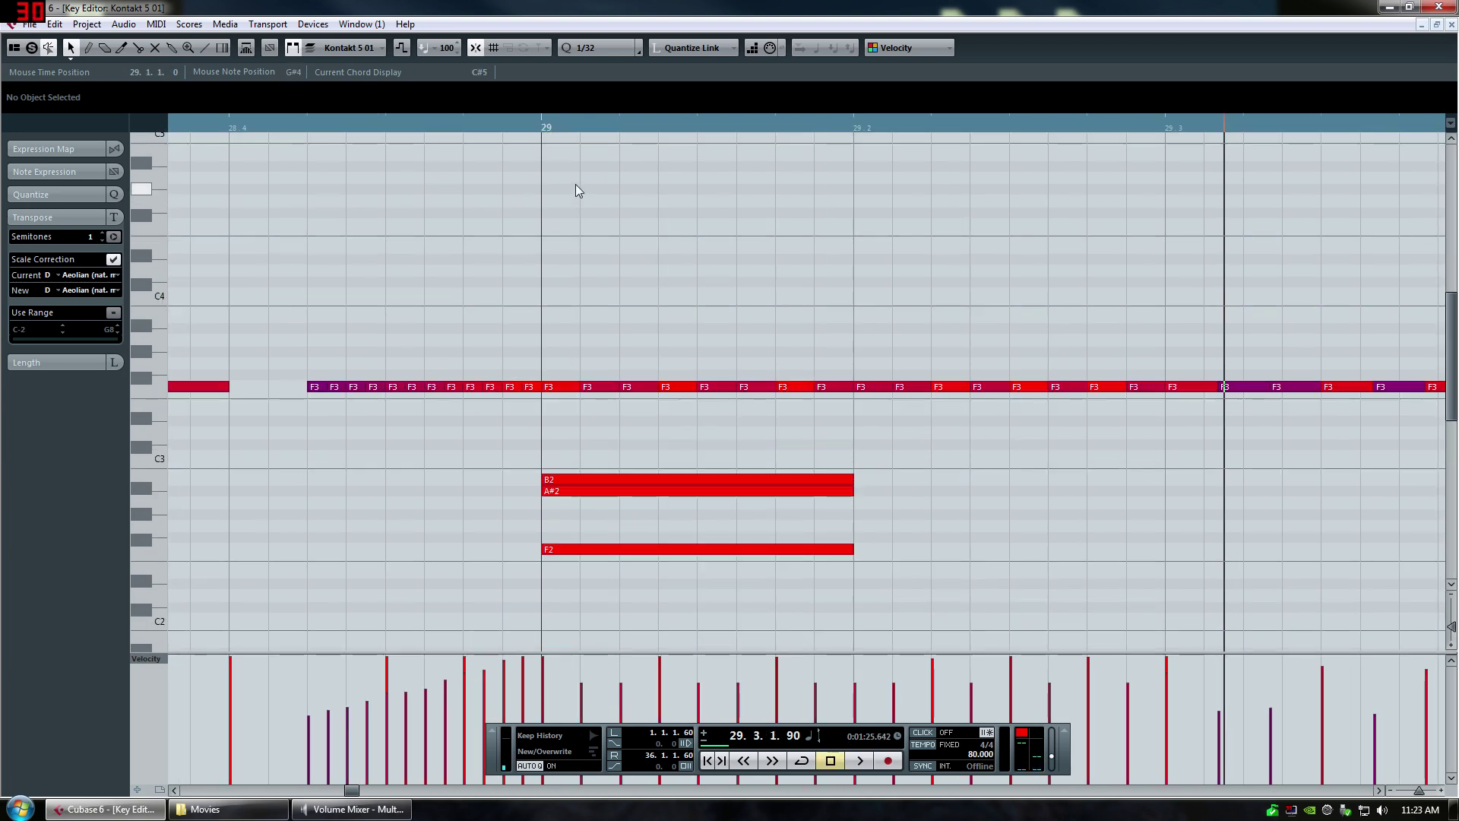
pyautogui.press('KP_0')
pyautogui.moveTo(557, 361)
pyautogui.mouseDown()
pyautogui.moveTo(945, 412)
pyautogui.moveTo(1175, 420)
pyautogui.mouseUp()
pyautogui.press('Delete')
# Draw a 1/32 F3 note at the start of bar 29 and duplicate it until the first two beats are filled
pyautogui.press('8')
pyautogui.click(560, 387)
pyautogui.press('1')
pyautogui.hotkey('ctrl', 'd')
pyautogui.hotkey('ctrl', 'd')
pyautogui.hotkey('ctrl', 'd')
pyautogui.hotkey('ctrl', 'd')
pyautogui.hotkey('ctrl', 'd')
pyautogui.hotkey('ctrl', 'd')
pyautogui.hotkey('ctrl', 'd')
pyautogui.hotkey('ctrl', 'd')
pyautogui.hotkey('ctrl', 'd')
pyautogui.hotkey('ctrl', 'd')
pyautogui.hotkey('ctrl', 'd')
pyautogui.hotkey('ctrl', 'd')
pyautogui.hotkey('ctrl', 'd')
pyautogui.hotkey('ctrl', 'd')
pyautogui.hotkey('ctrl', 'd')
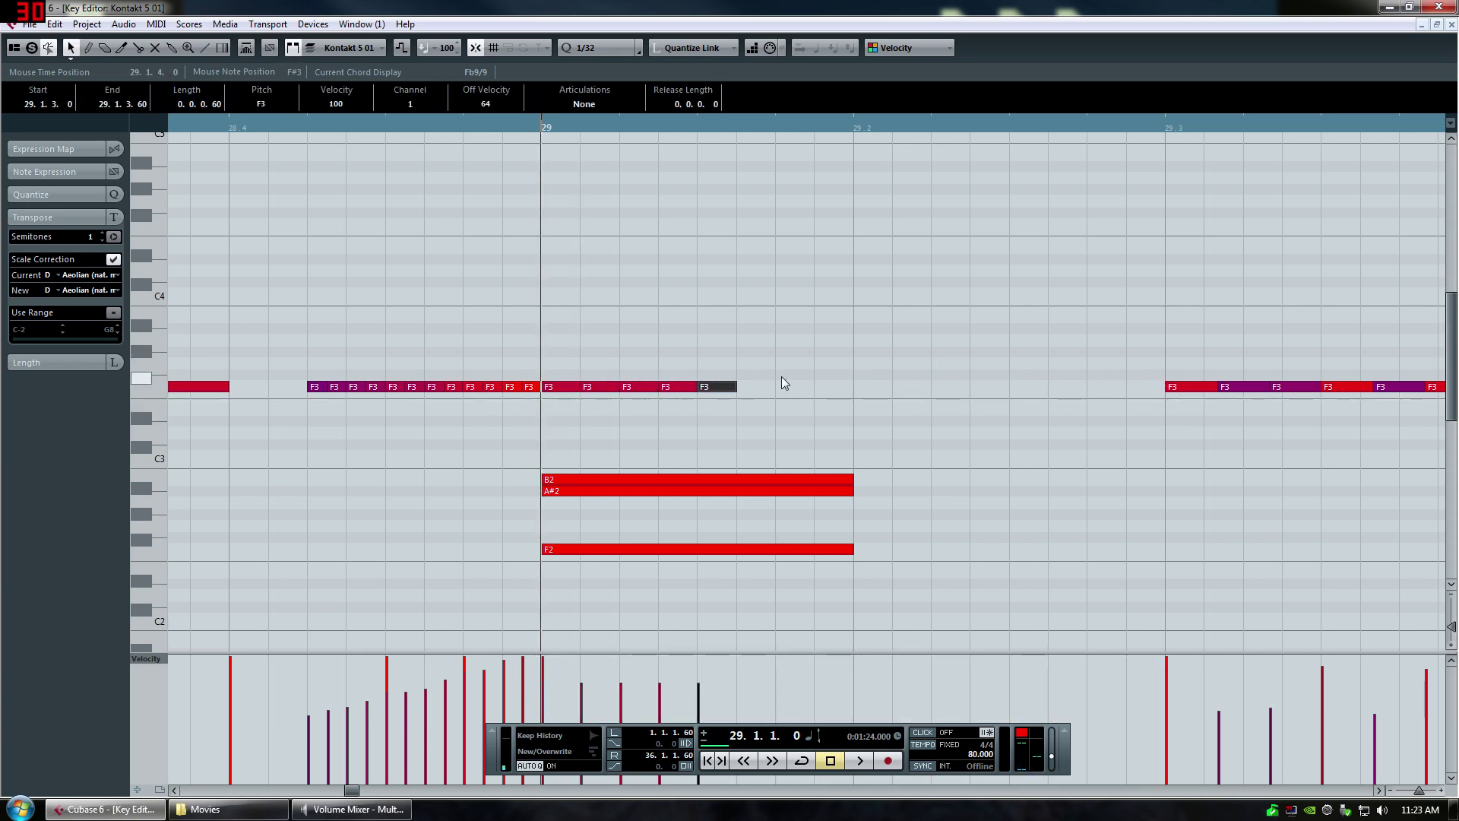
pyautogui.click(693, 358)
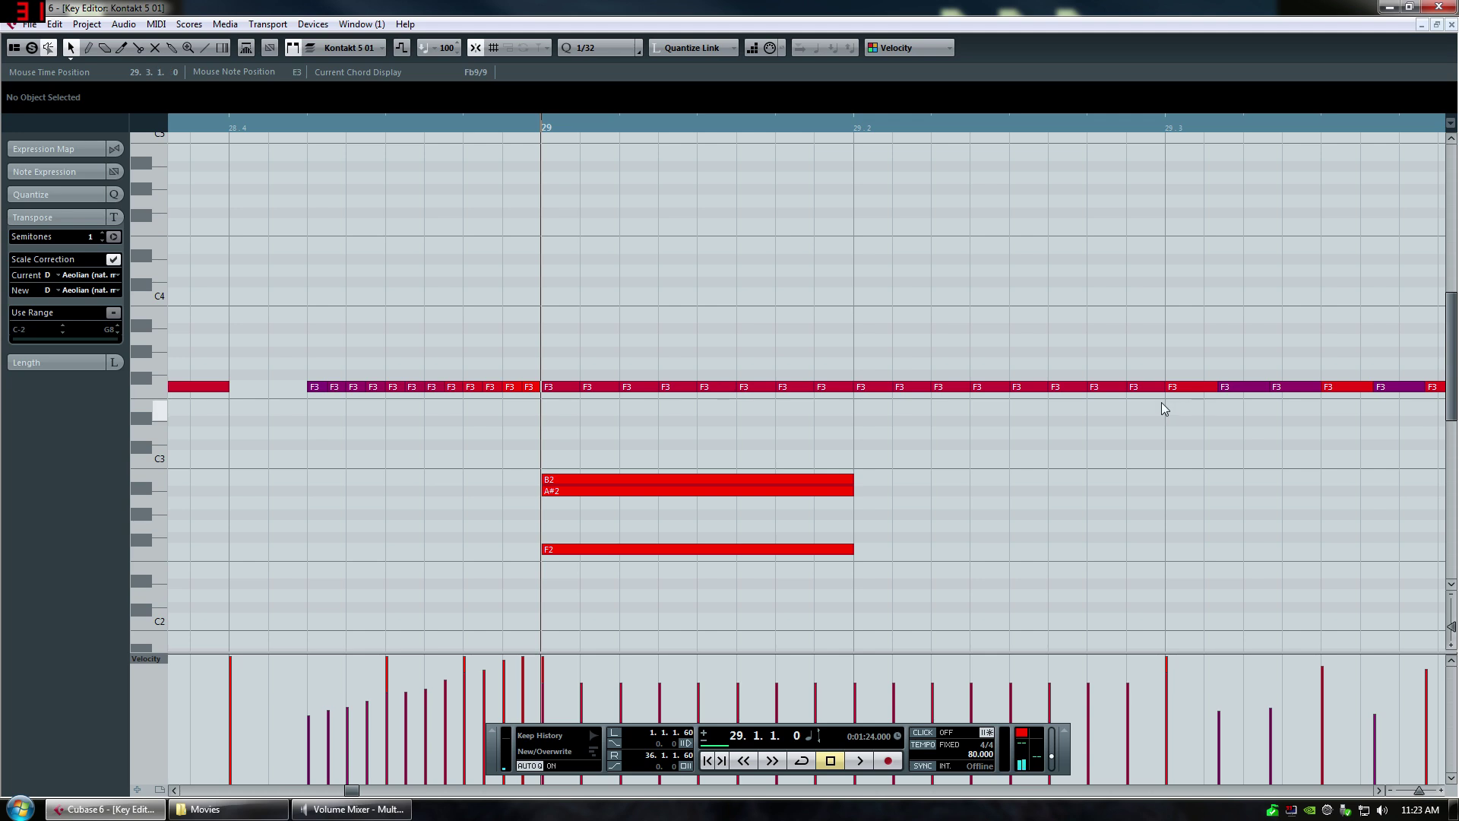
# Raise the velocity of the first, fourth, eighth, ninth, twelfth and sixteenth F3 notes of bar 29 to 127
pyautogui.click(563, 386)
pyautogui.keyDown('shift'); pyautogui.click(672, 387); pyautogui.keyUp('shift')
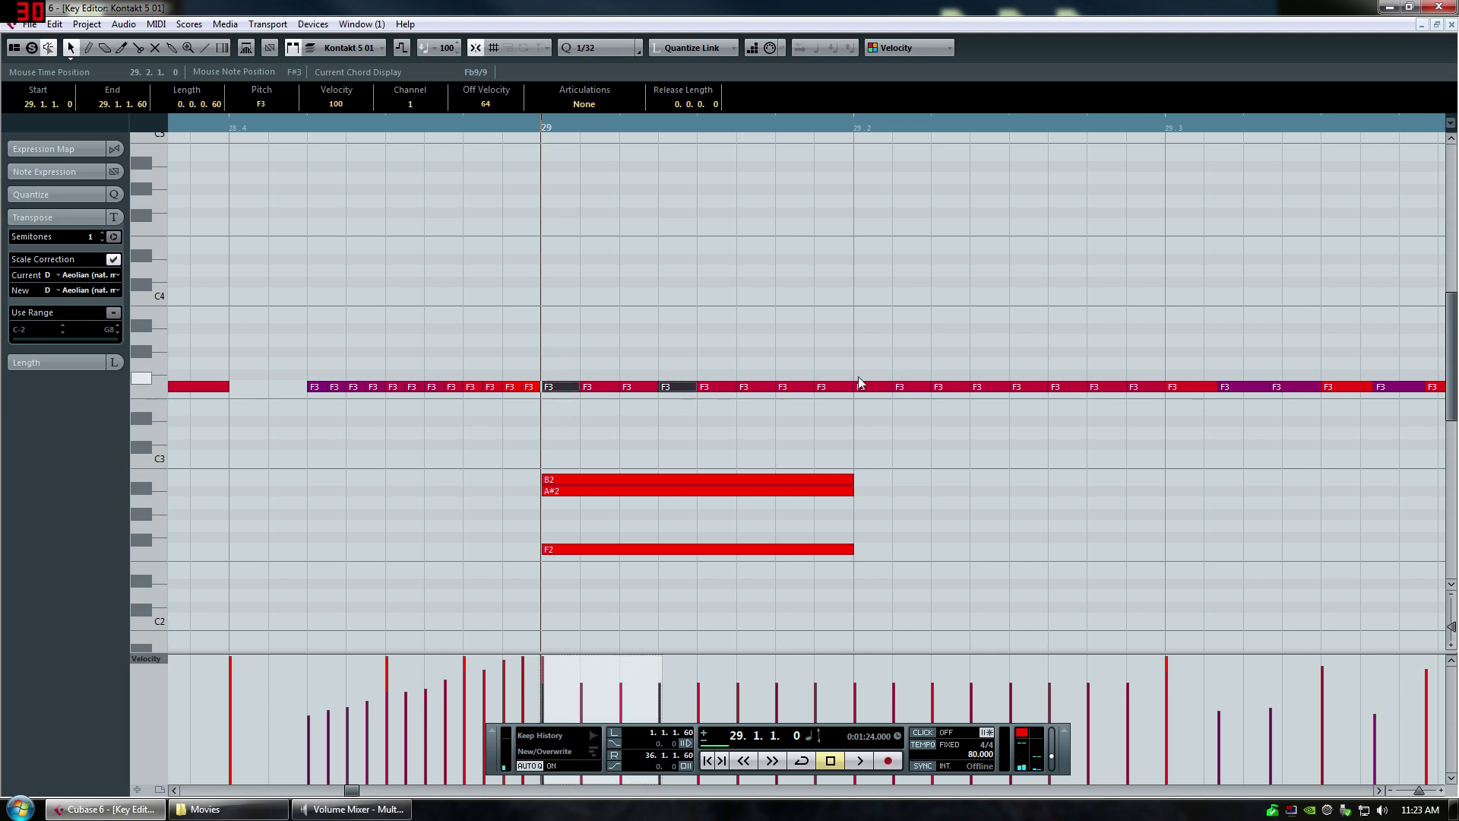
pyautogui.keyDown('shift'); pyautogui.click(836, 387); pyautogui.keyUp('shift')
pyautogui.keyDown('shift'); pyautogui.click(874, 387); pyautogui.keyUp('shift')
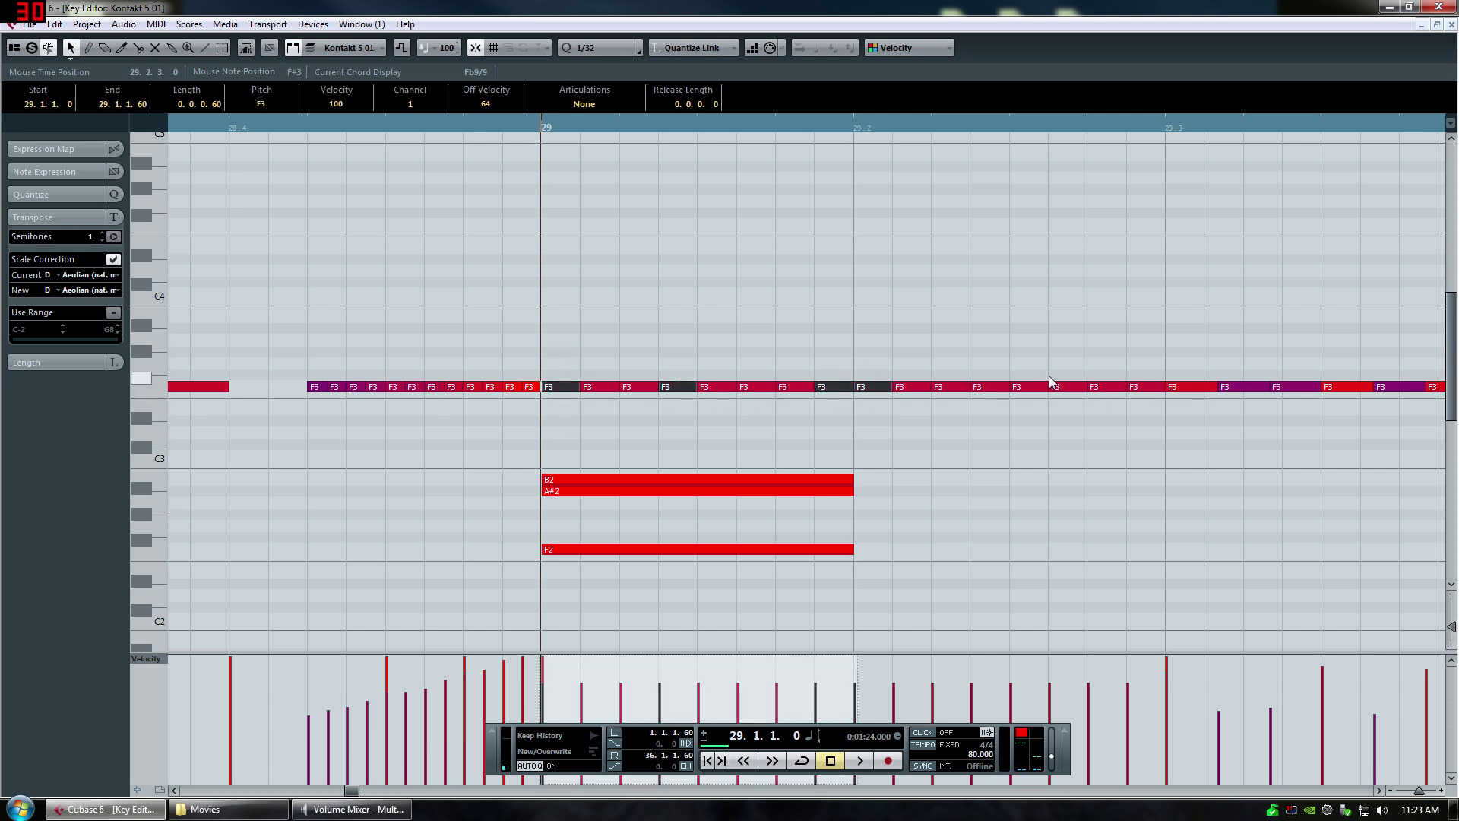
pyautogui.keyDown('shift'); pyautogui.click(1000, 387); pyautogui.keyUp('shift')
pyautogui.keyDown('shift'); pyautogui.click(1139, 386); pyautogui.keyUp('shift')
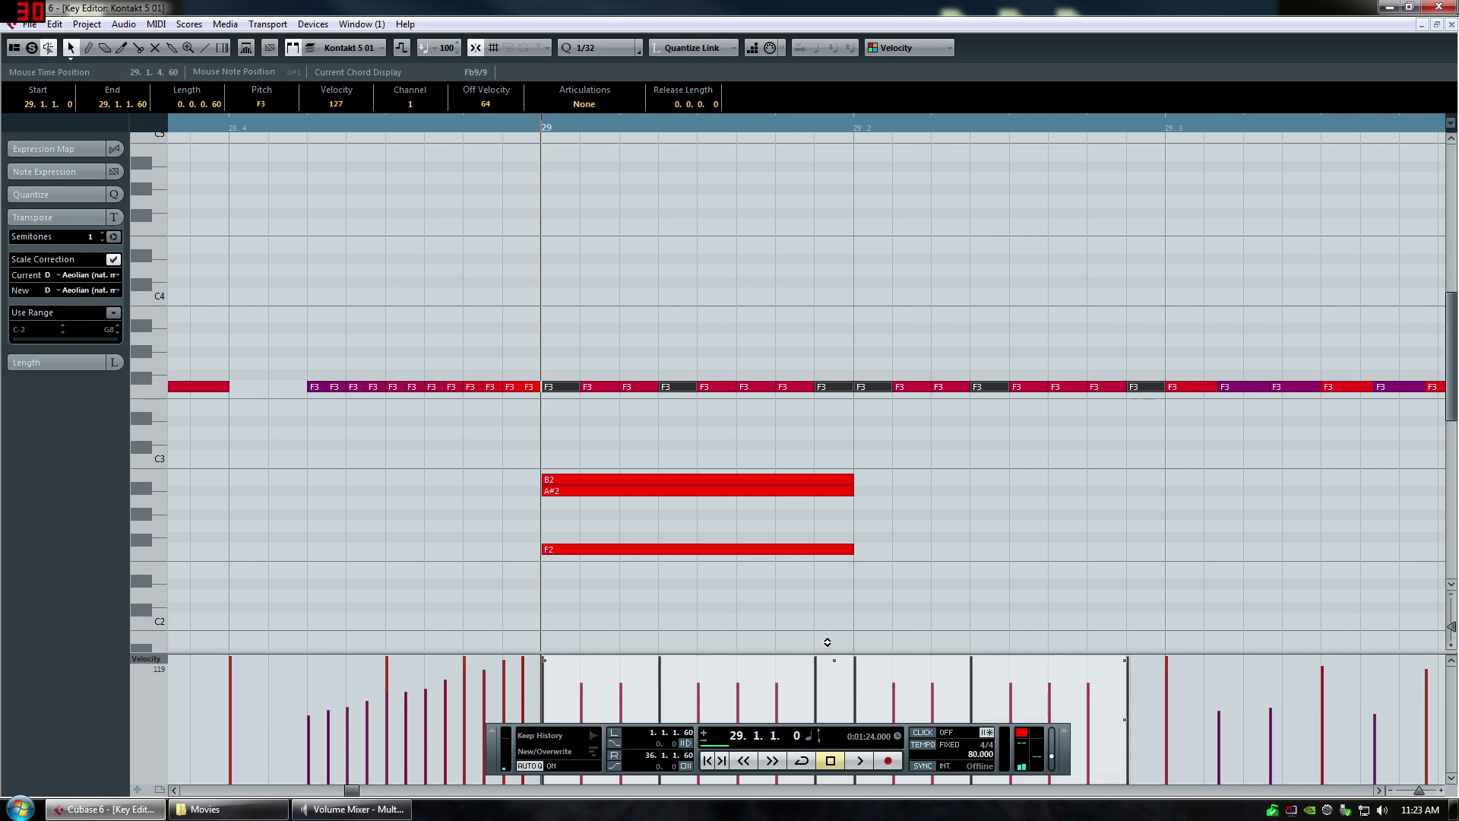
pyautogui.click(832, 636)
# Set the quantize to 1/64, split the third F3 note of bar 29 in half and give the halves rising velocities
pyautogui.click(645, 390)
pyautogui.click(604, 48)
pyautogui.click(596, 167)
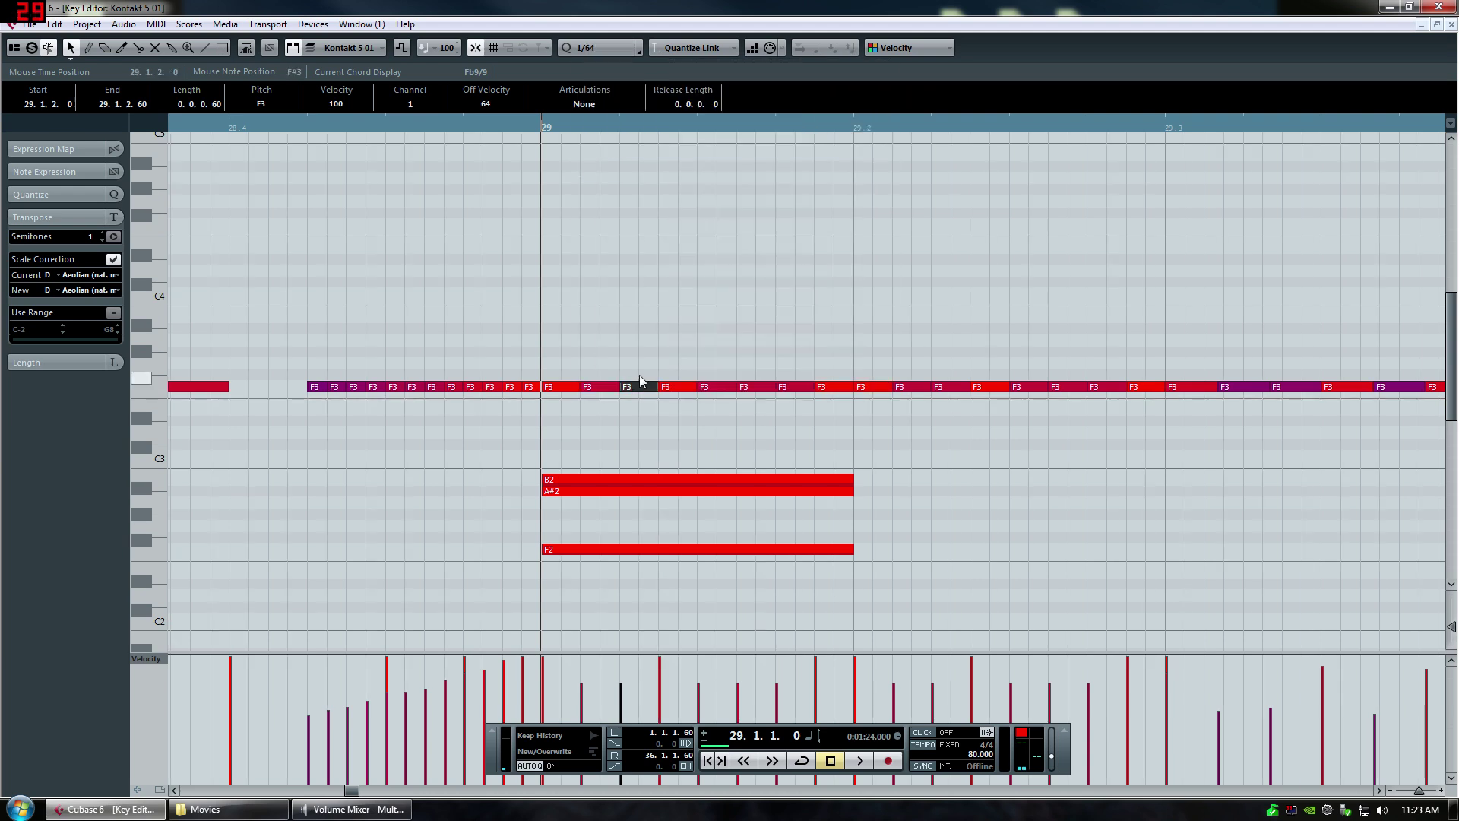
pyautogui.keyDown('alt'); pyautogui.click(638, 388); pyautogui.keyUp('alt')
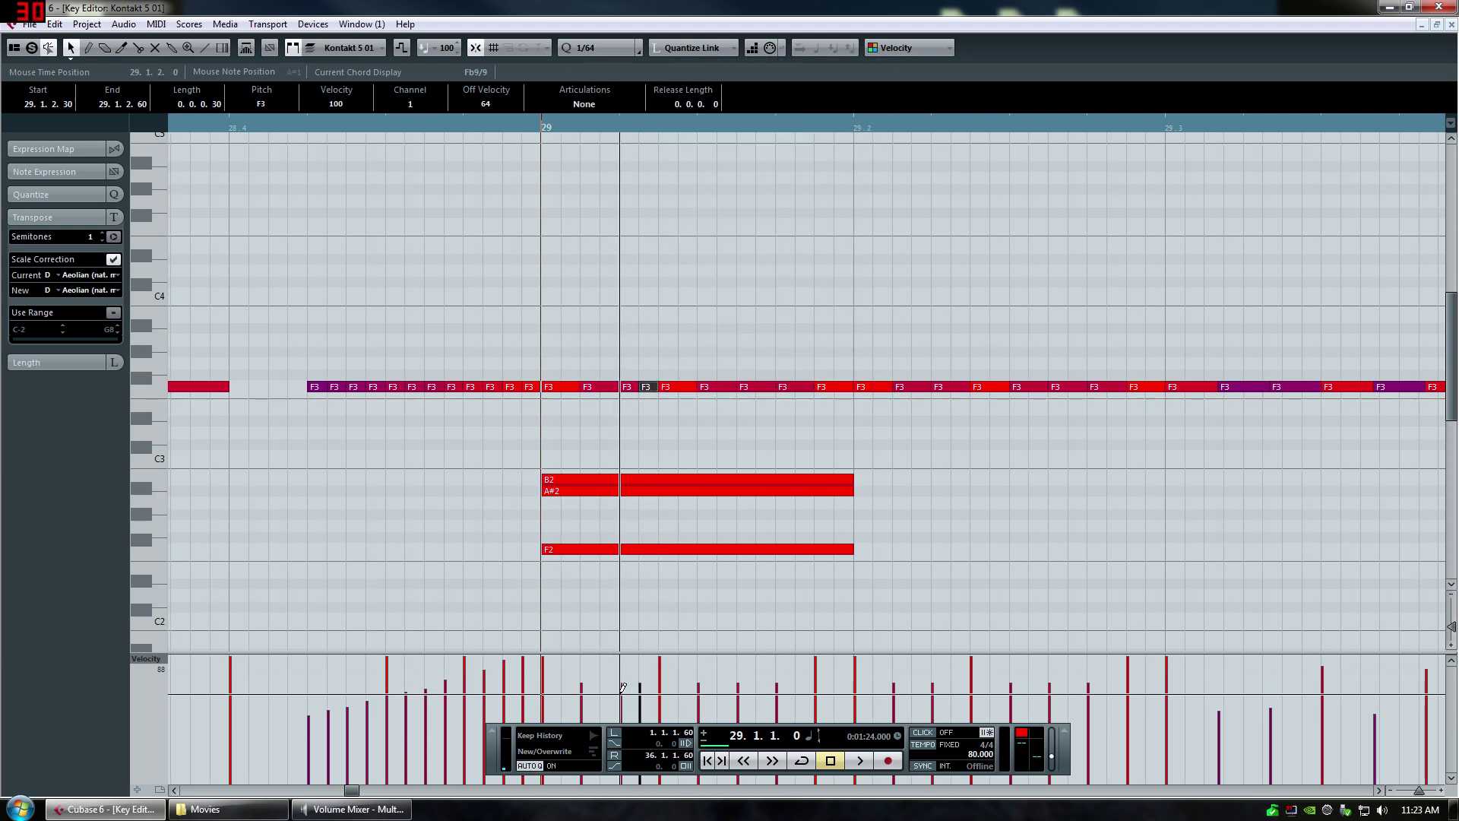
pyautogui.click(667, 421)
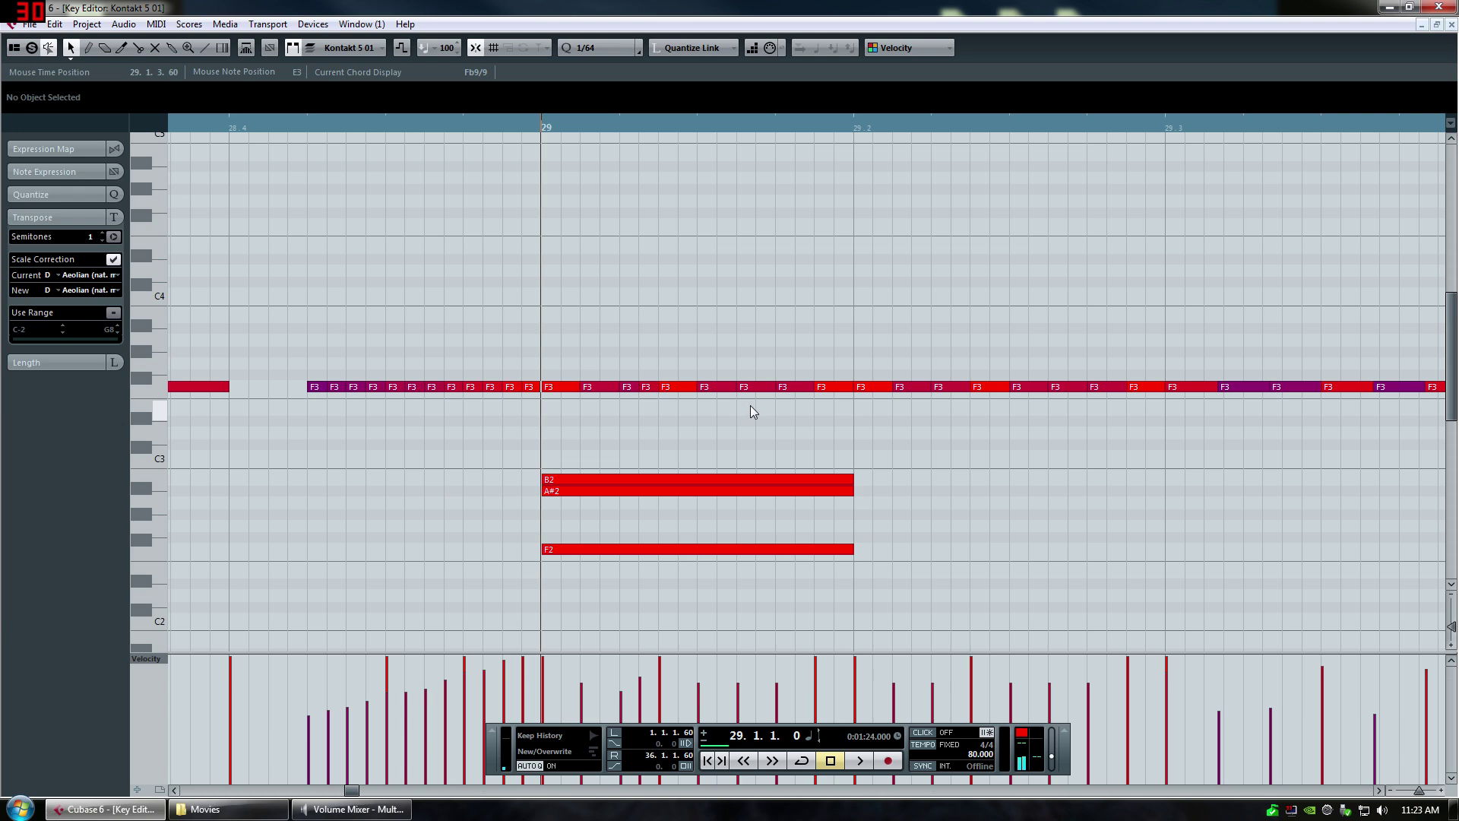
# Split the sixth and seventh F3 notes of bar 29 into 1/64 notes and draw a rising velocity ramp across them
pyautogui.moveTo(772, 389); pyautogui.dragTo(749, 414)
pyautogui.moveTo(737, 693); pyautogui.dragTo(798, 658)
pyautogui.click(758, 512)
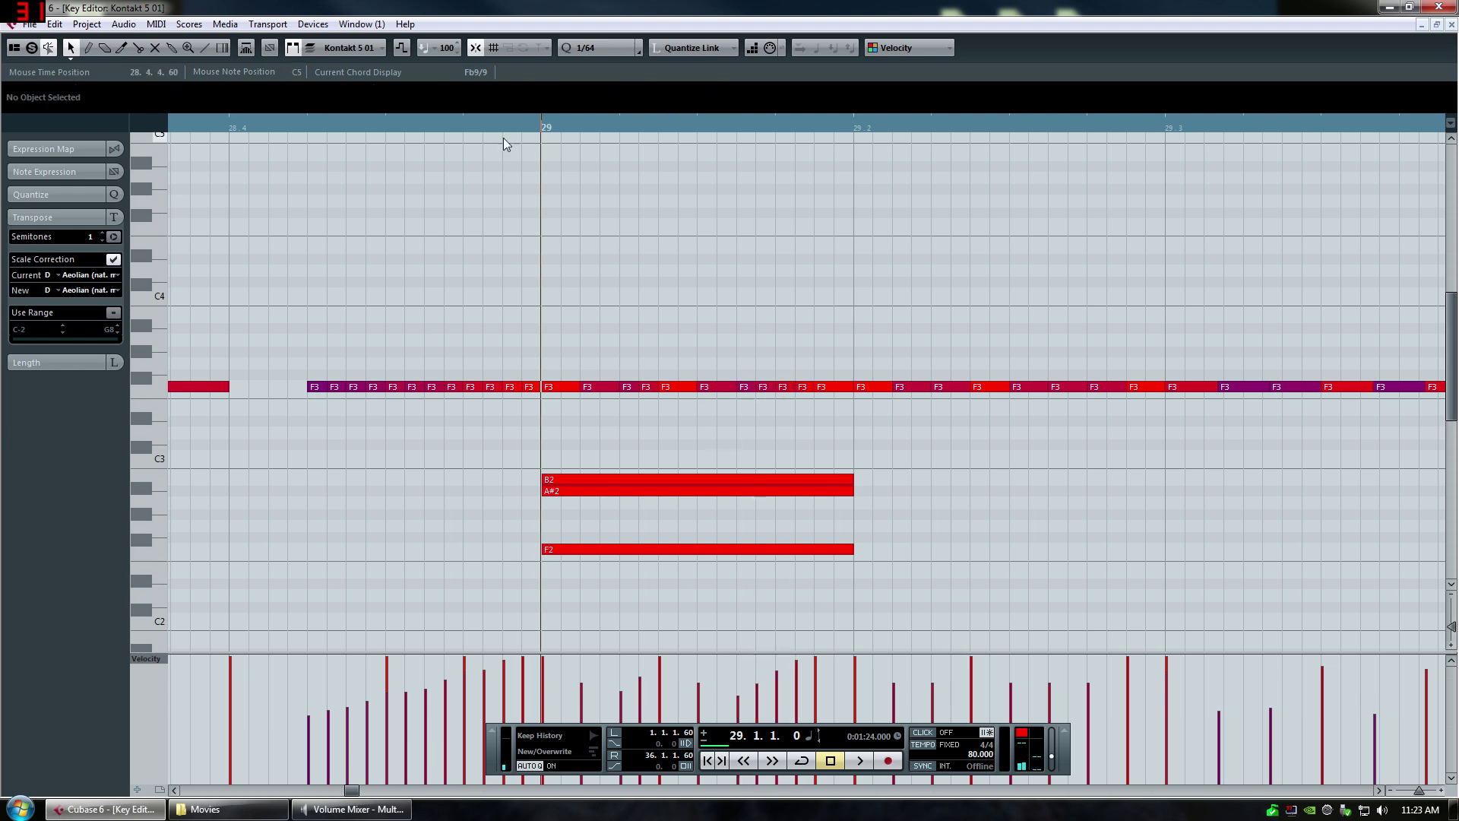
# Play the edited F3 pattern from bar 29, and again from the roll at the end of bar 28
pyautogui.press('space')
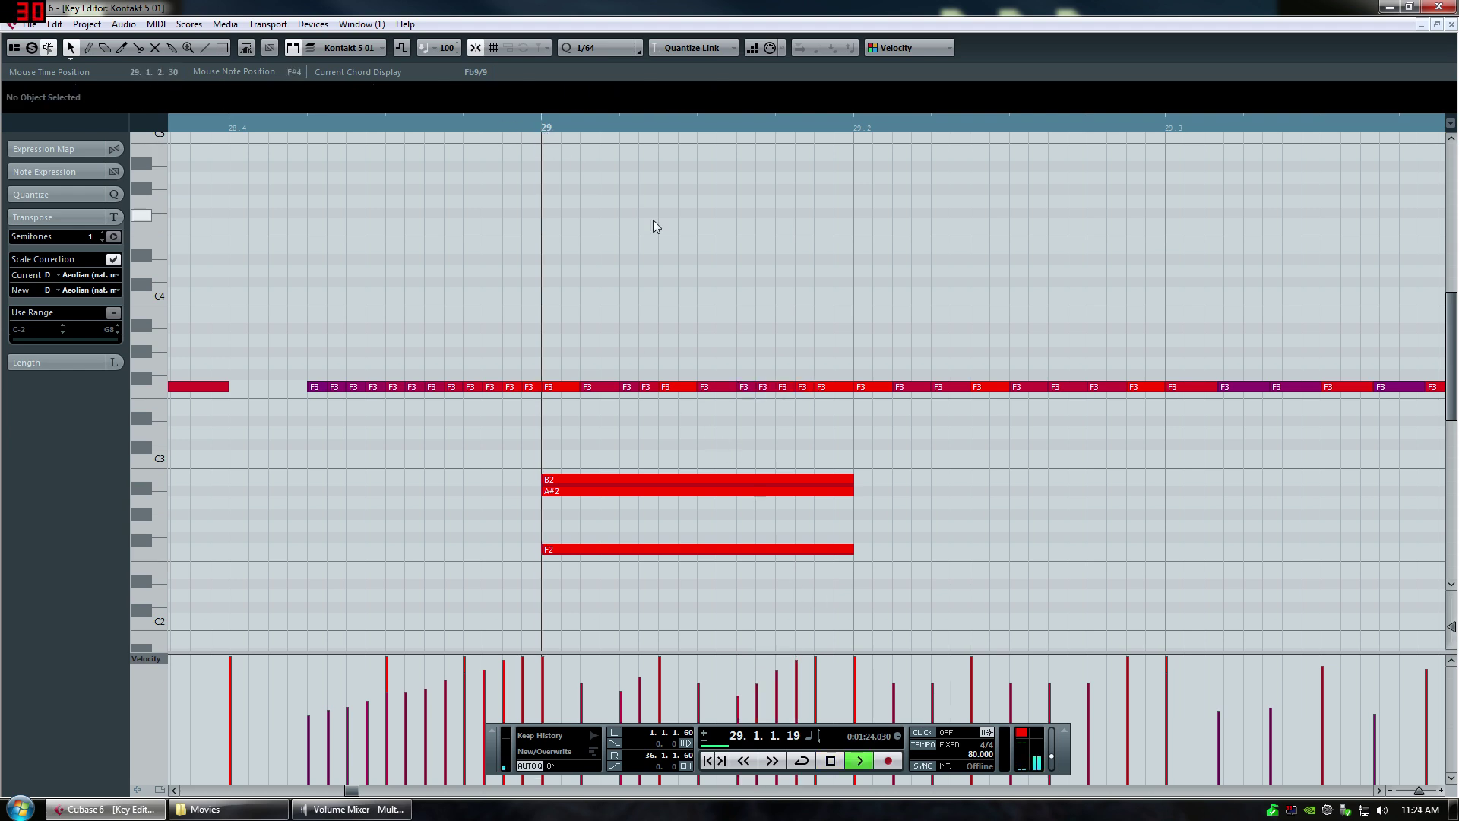
pyautogui.press('space')
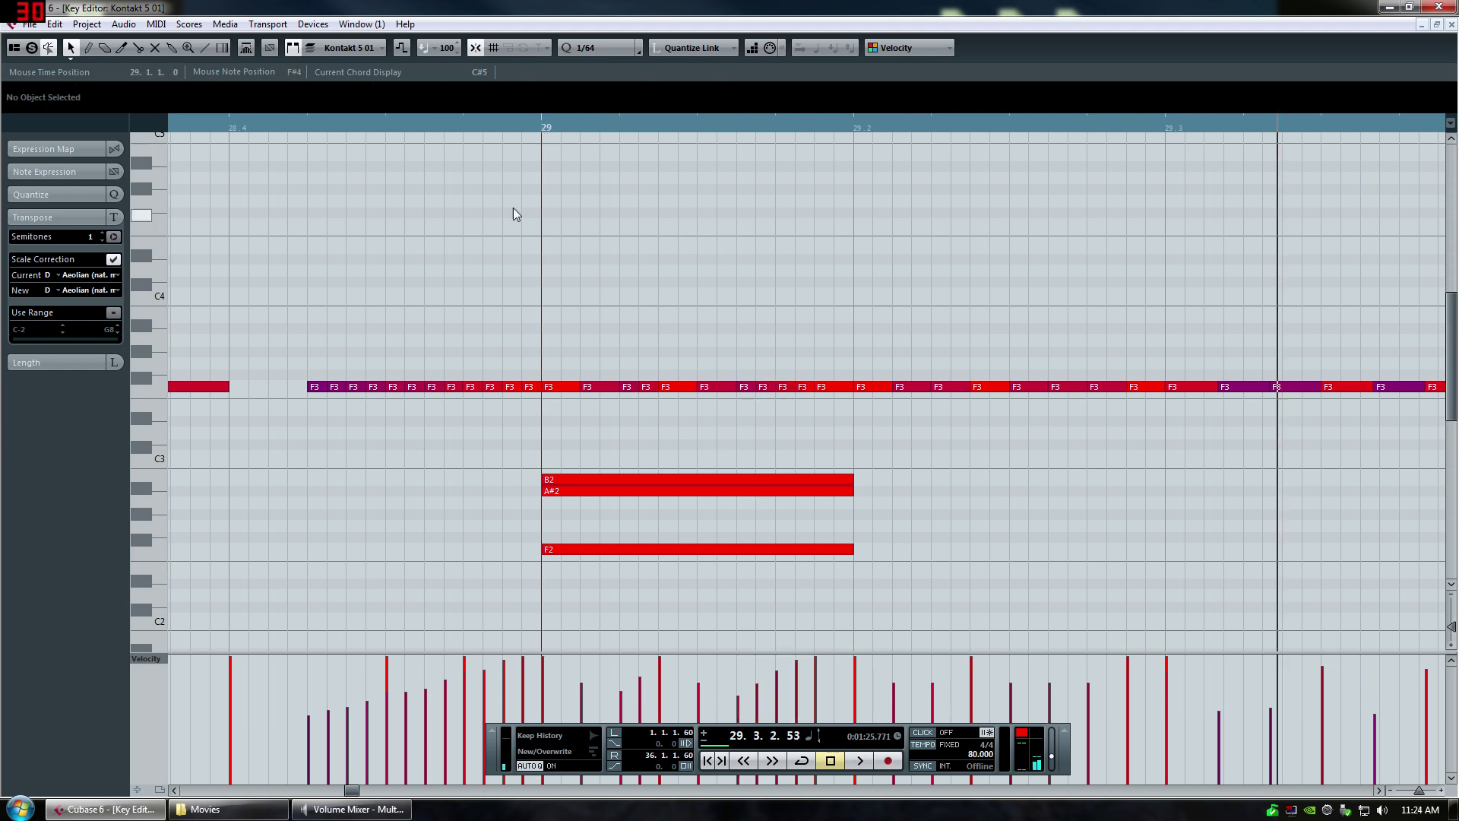
pyautogui.click(307, 124)
pyautogui.press('space')
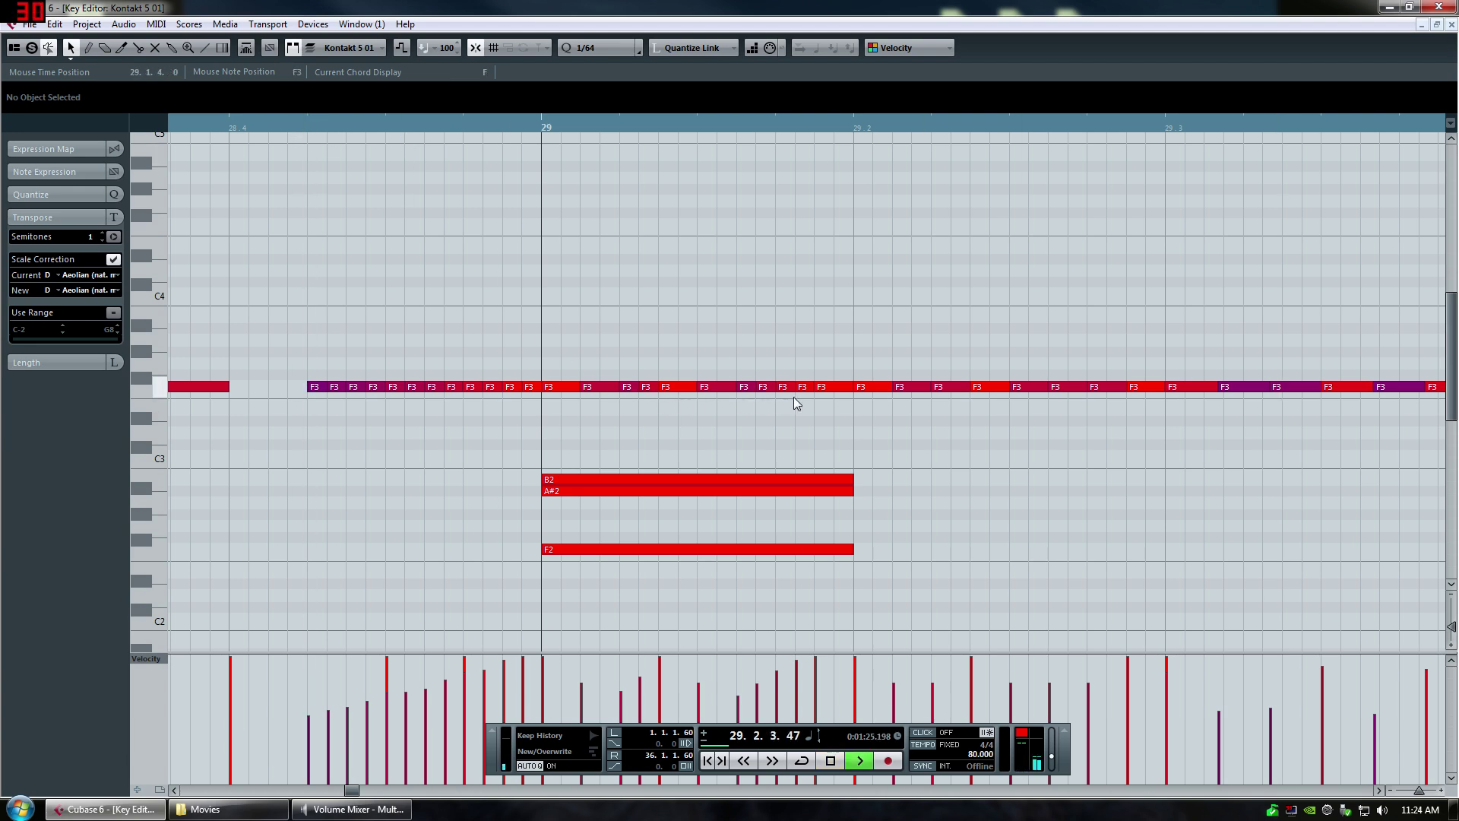
pyautogui.press('space')
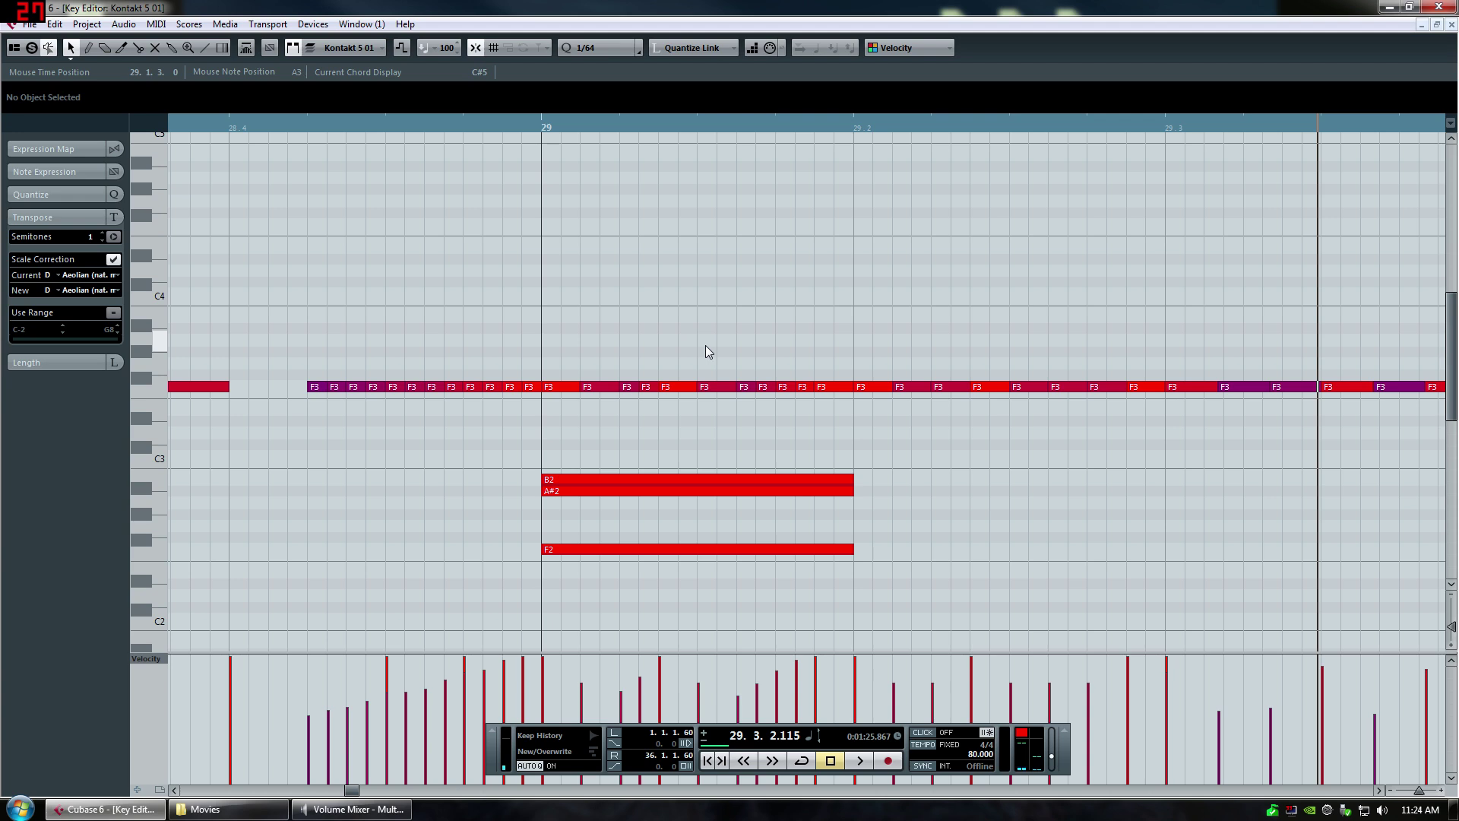
# Examine the low C1, D1 and D#1 notes below the F3 line across bars 27 to 30
pyautogui.scroll(-2, 879, 485)
pyautogui.hscroll(5, 889, 456)
pyautogui.press('g')
pyautogui.scroll(-4, 915, 336)
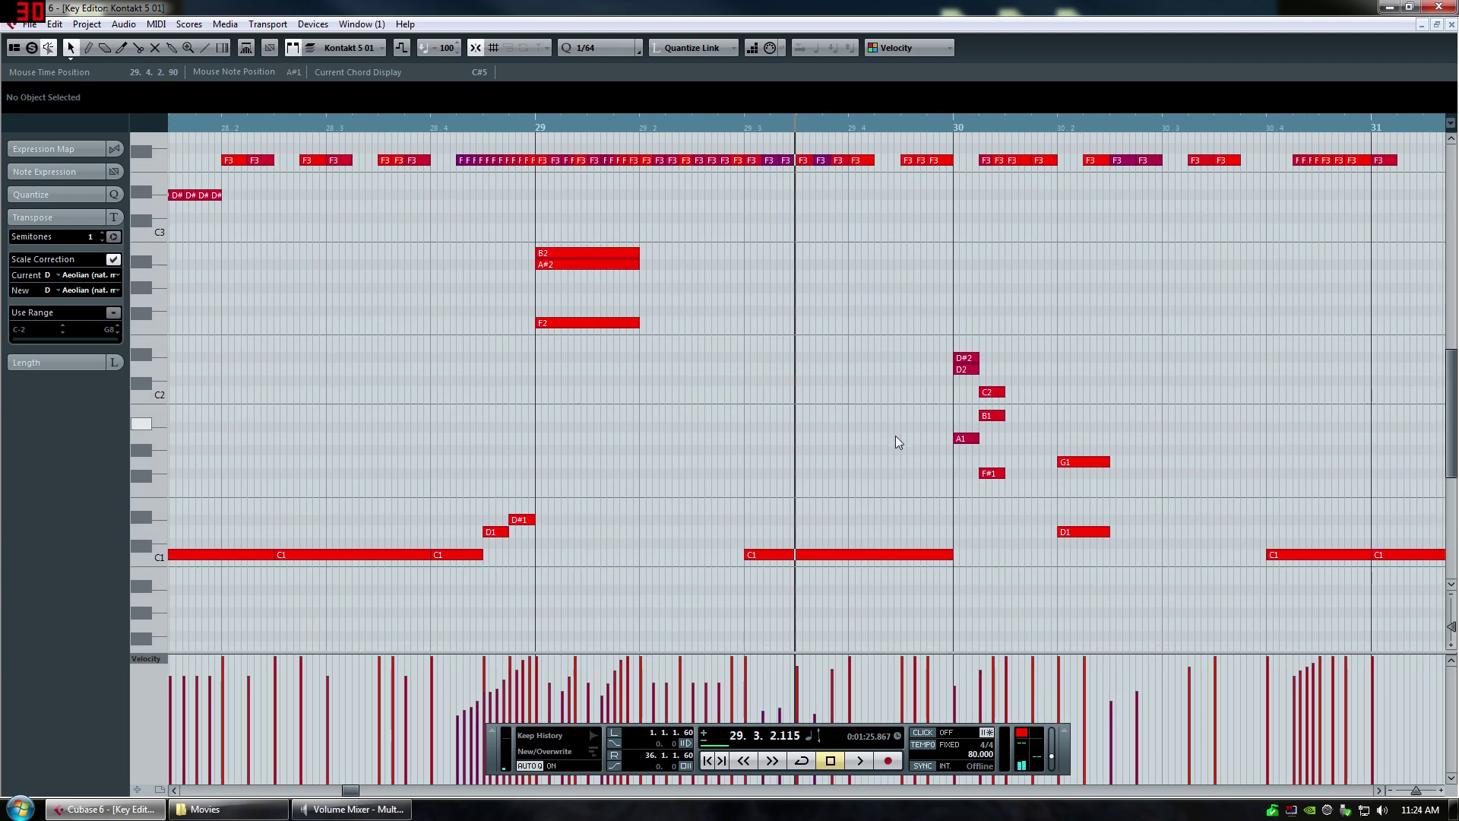
pyautogui.hscroll(-2, 895, 435)
pyautogui.press('g')
pyautogui.press('g')
pyautogui.moveTo(686, 502); pyautogui.dragTo(855, 488)
pyautogui.click(695, 535)
pyautogui.click(917, 405)
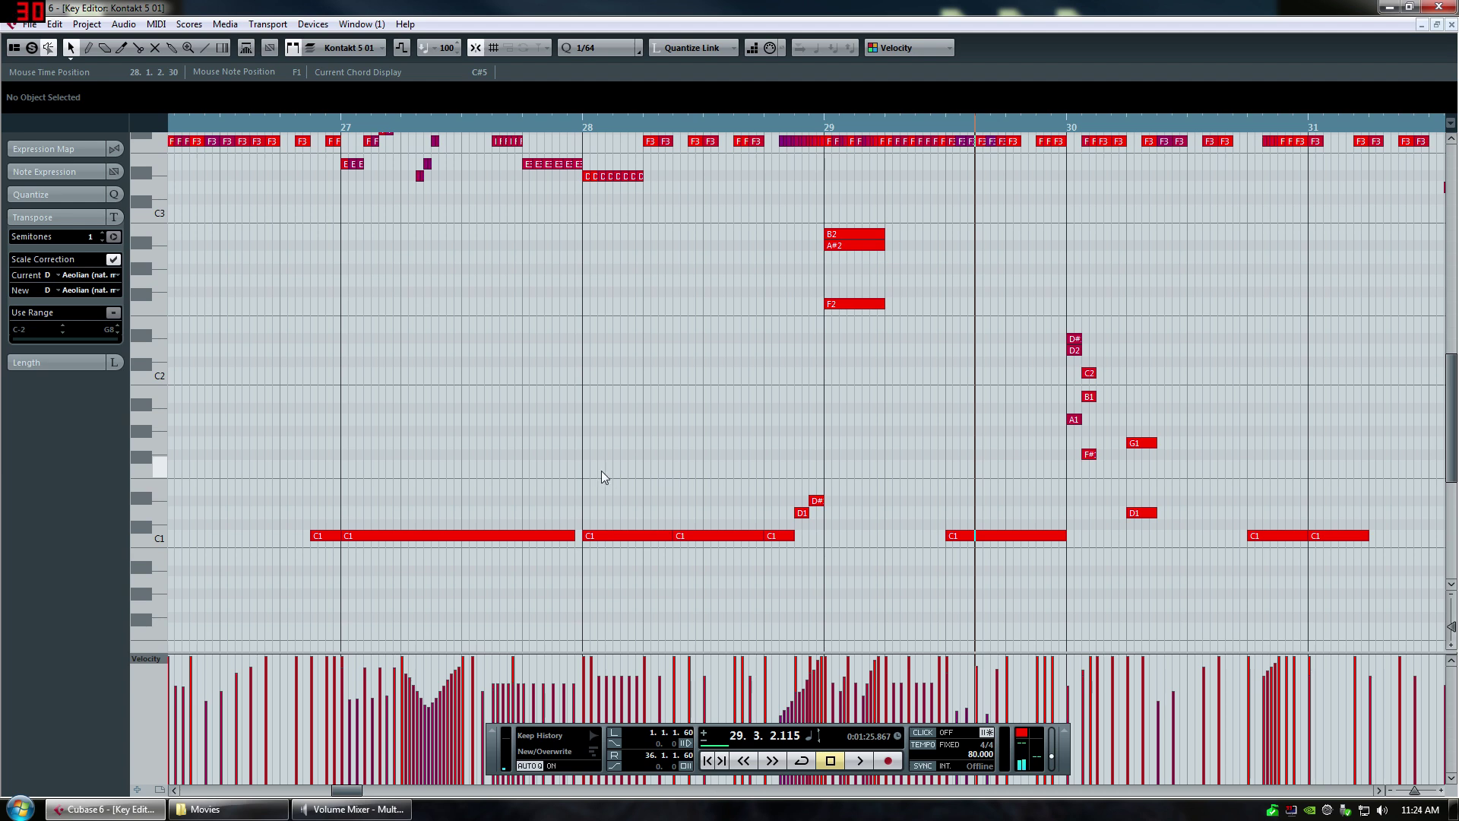
# Show the whole Kontakt 5 01 part from bar 26 to bar 32 and examine its upper F3 line
pyautogui.press('g')
pyautogui.press('g')
pyautogui.press('g')
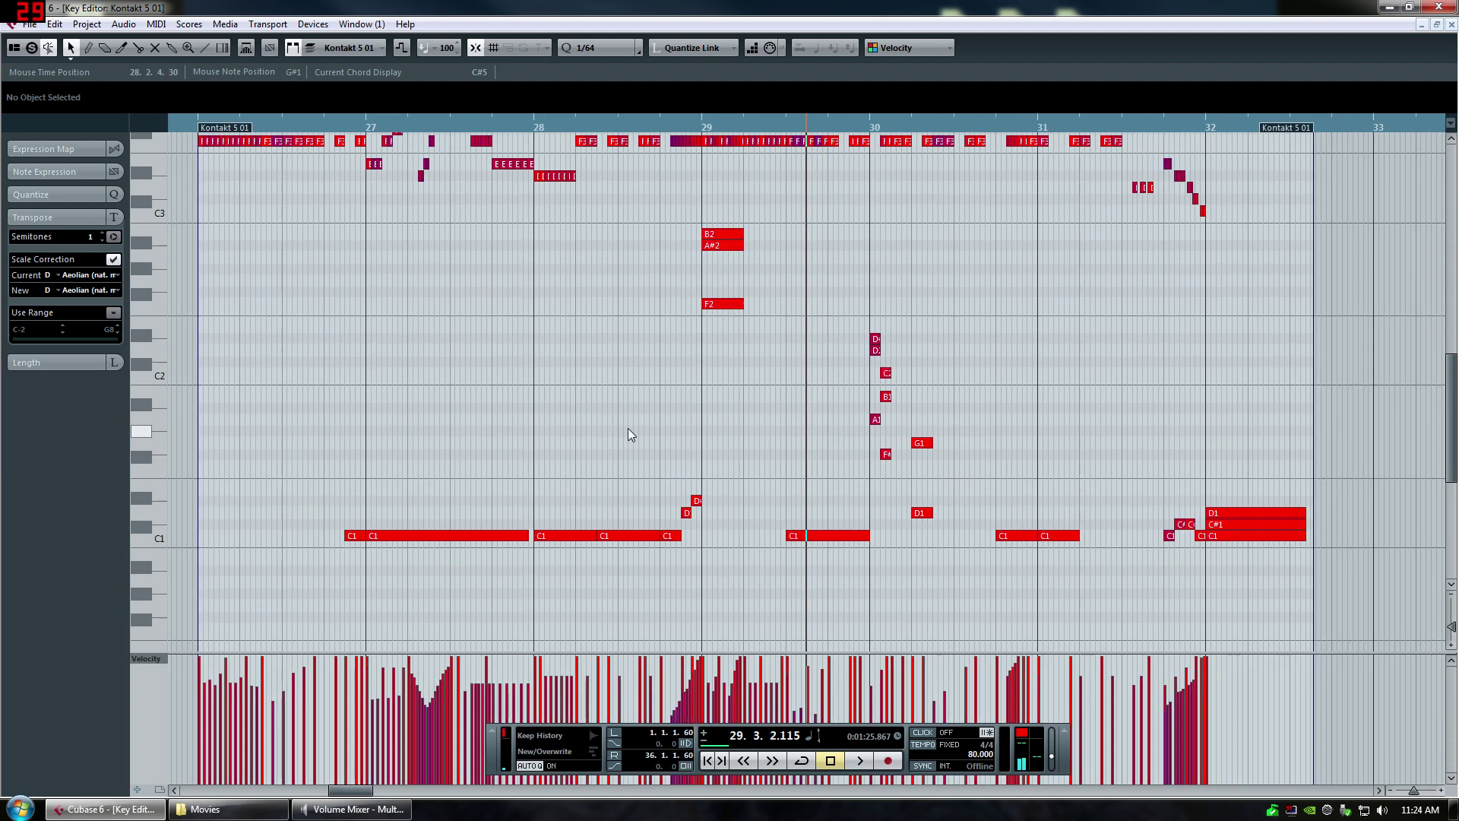
pyautogui.scroll(2, 587, 368)
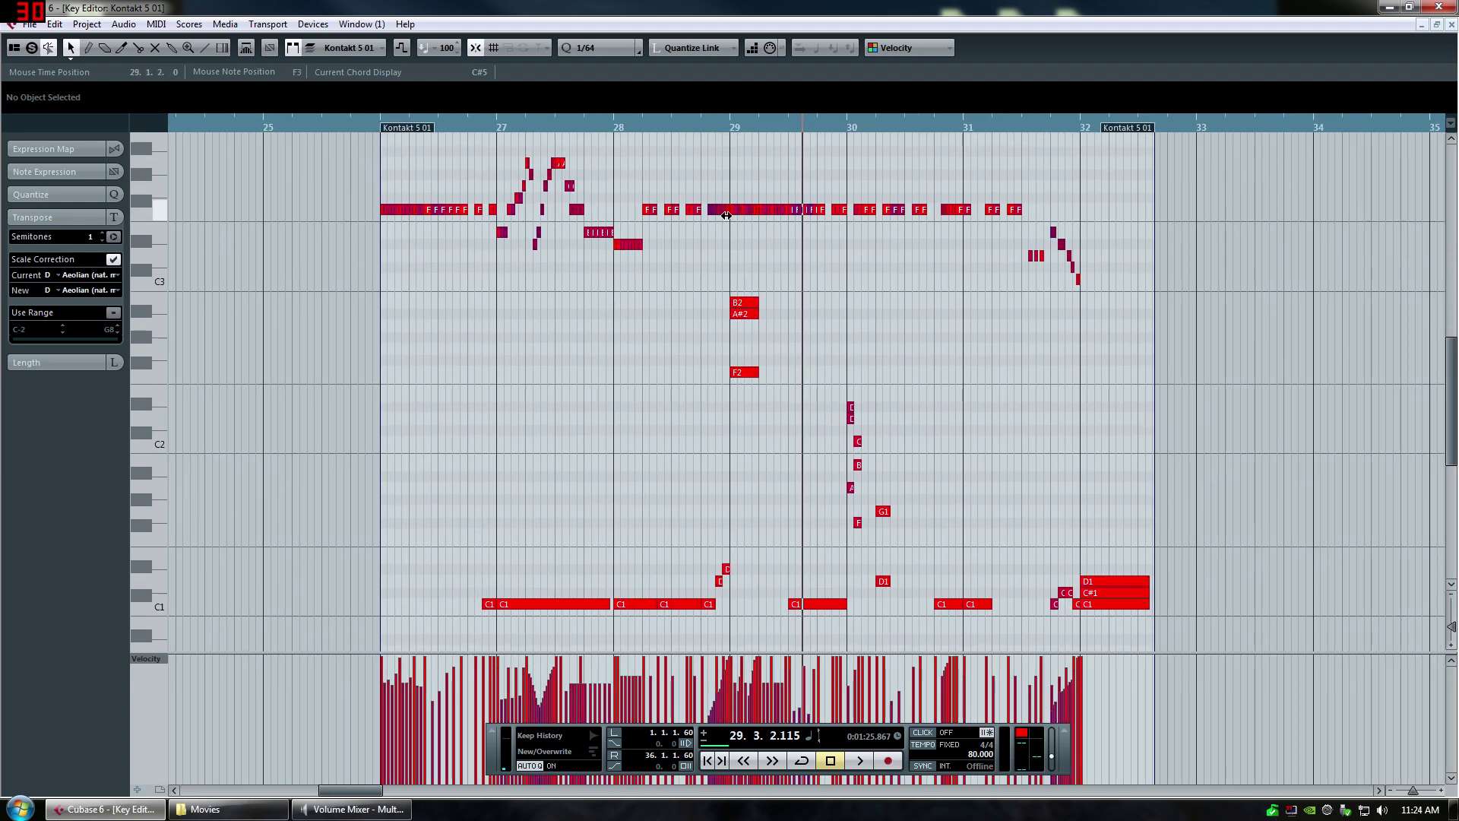
pyautogui.moveTo(390, 157); pyautogui.dragTo(1093, 281)
pyautogui.click(696, 604)
pyautogui.click(764, 596)
pyautogui.scroll(5, 815, 354)
pyautogui.hscroll(1, 815, 354)
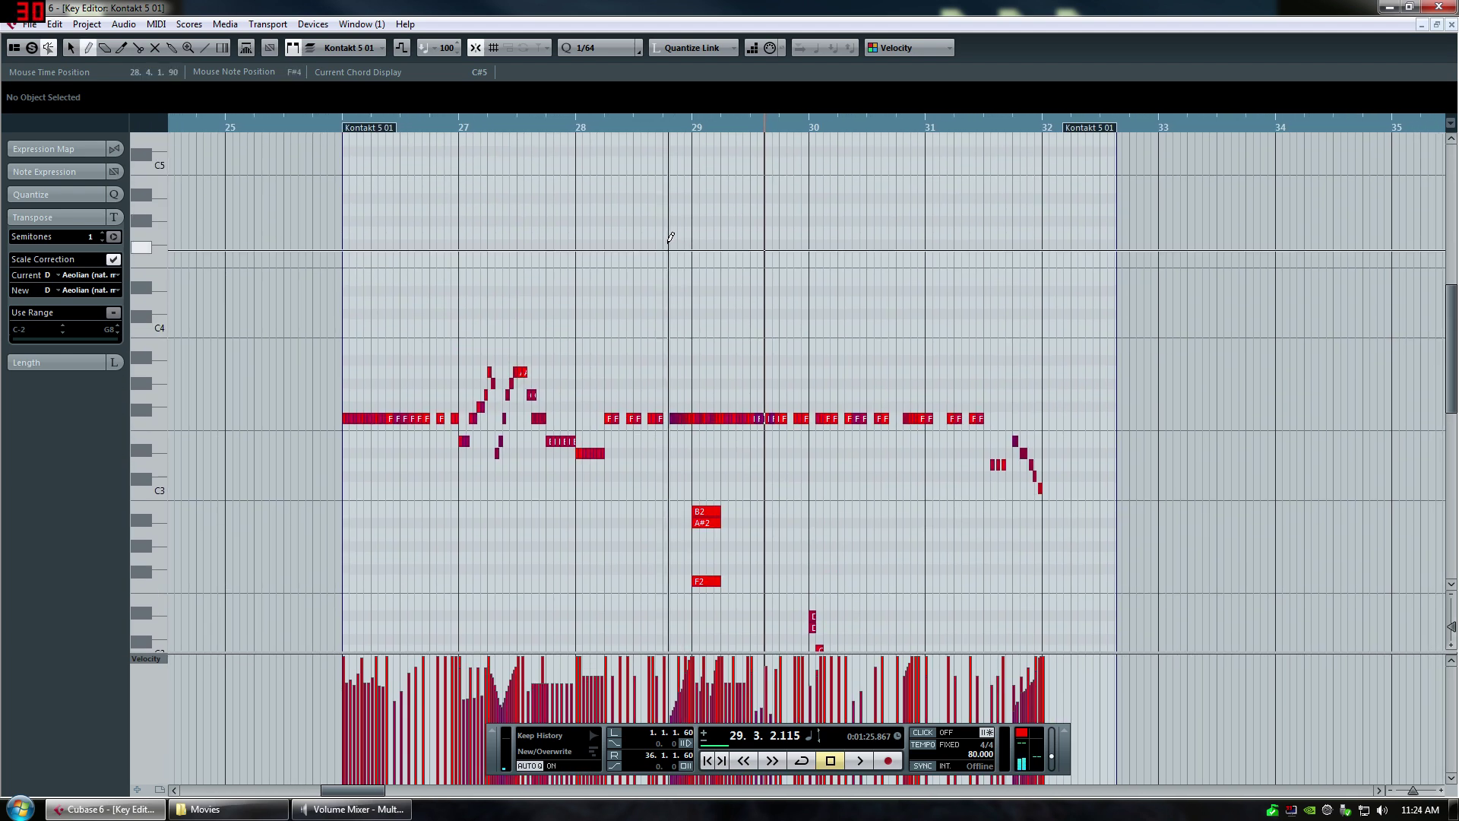
pyautogui.scroll(-1, 757, 302)
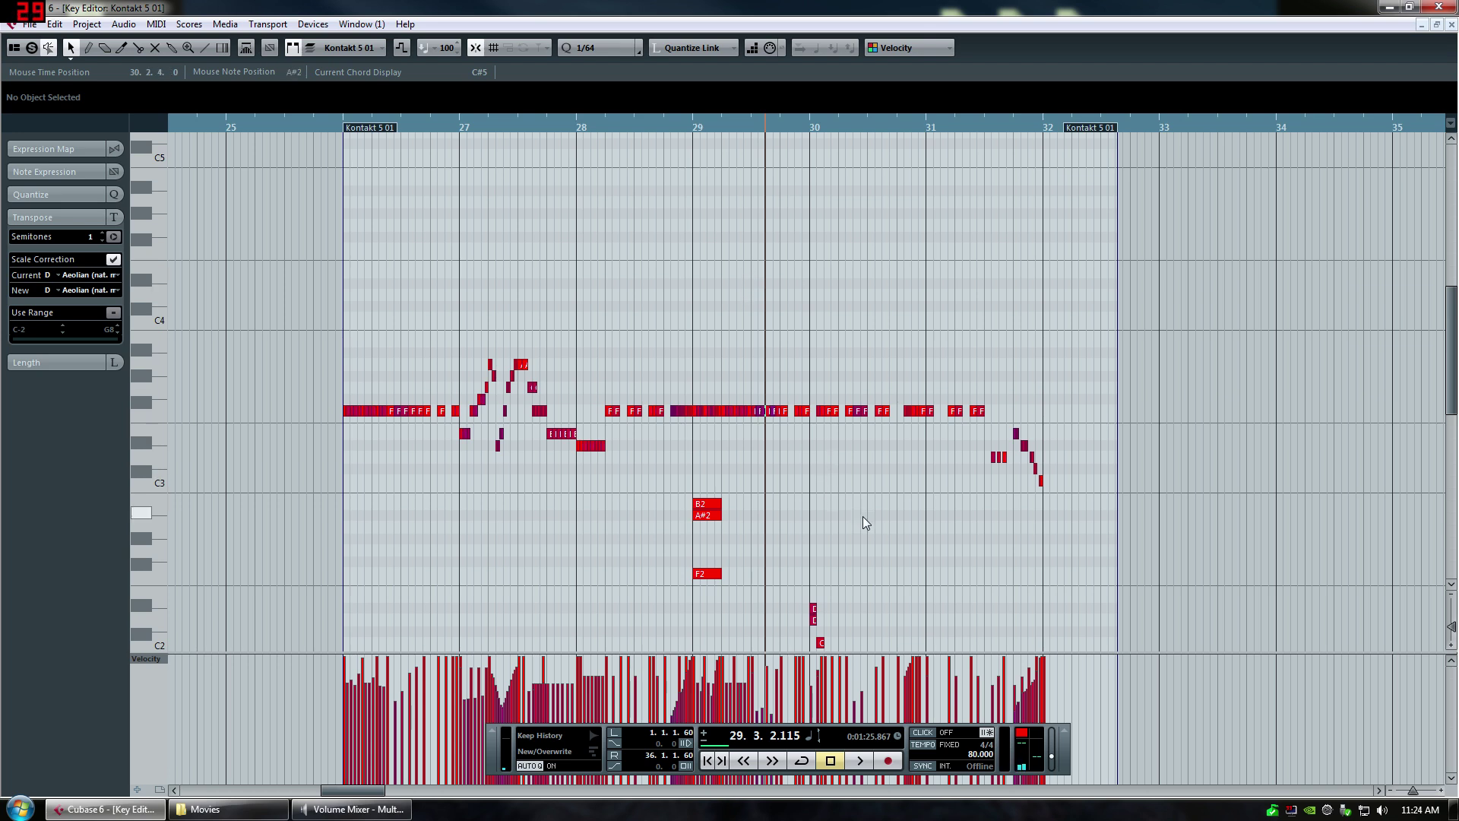
# Compare the low C1 hits with the mid-range accents and the upper F3 line across the whole part
pyautogui.scroll(-3, 836, 471)
pyautogui.hscroll(1, 836, 471)
pyautogui.scroll(-3, 833, 441)
pyautogui.hscroll(1, 832, 441)
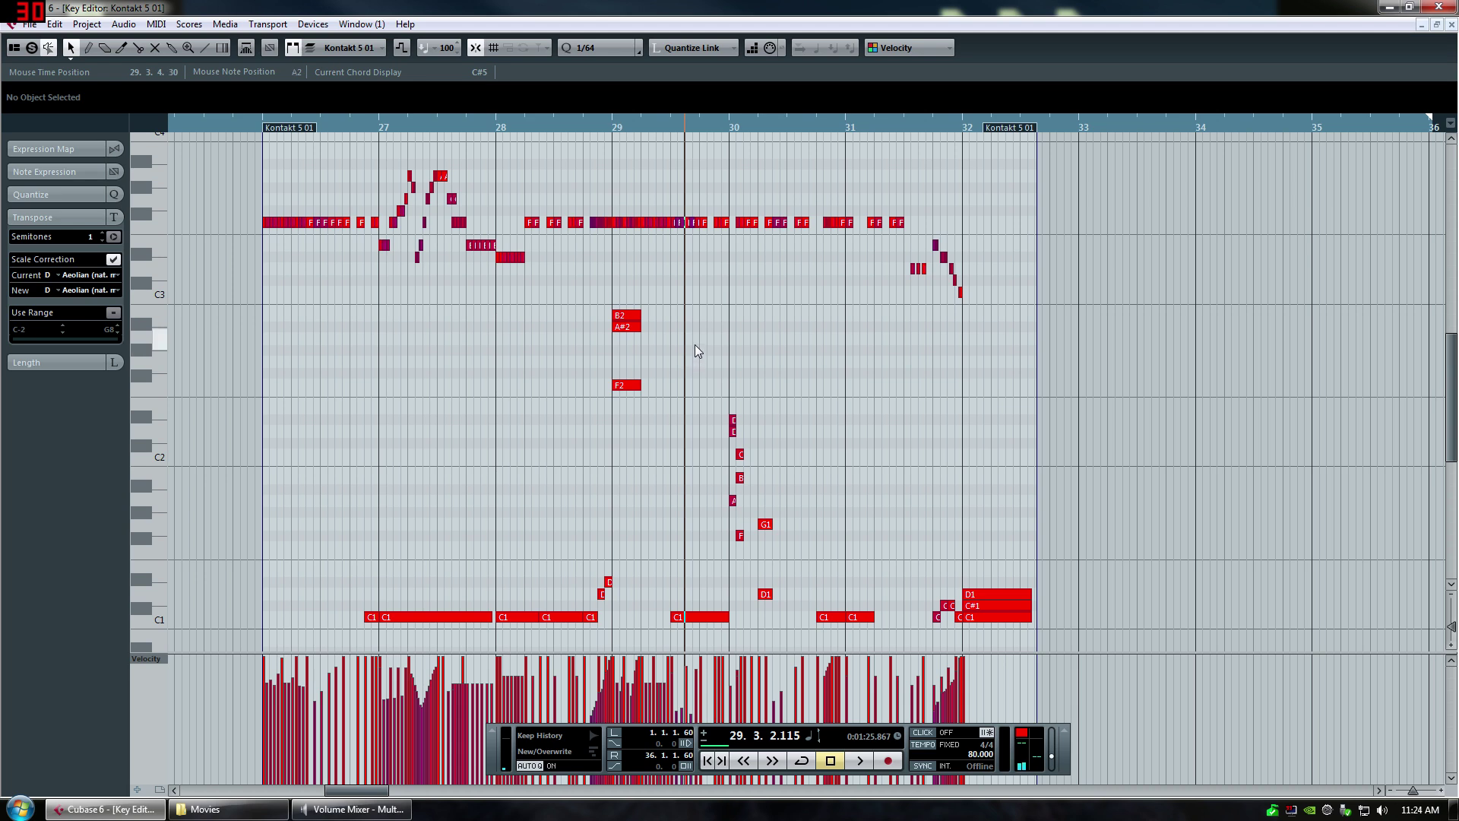
pyautogui.scroll(4, 689, 273)
pyautogui.hscroll(-1, 688, 274)
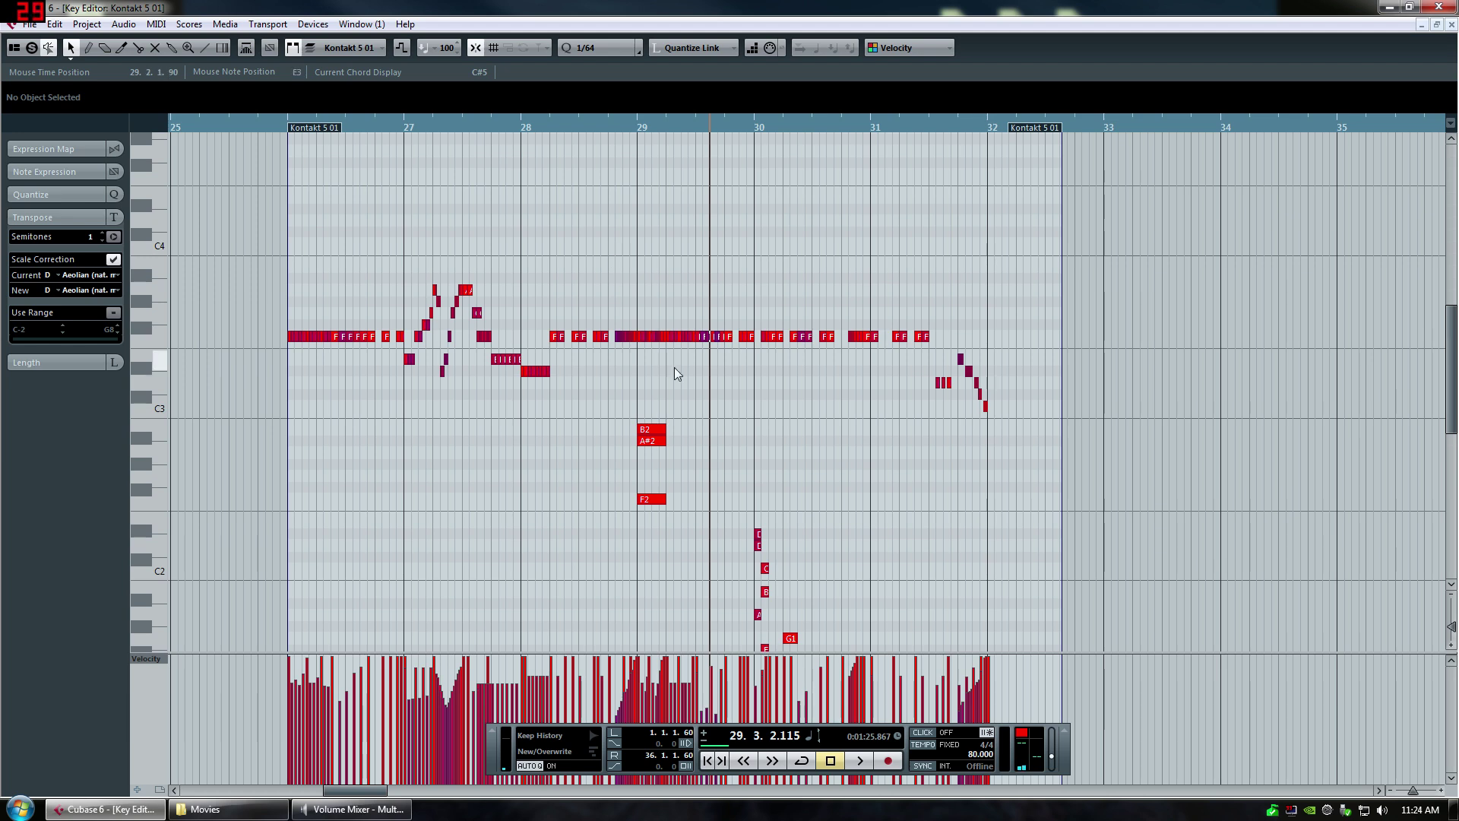
pyautogui.scroll(-4, 714, 385)
pyautogui.hscroll(1, 714, 385)
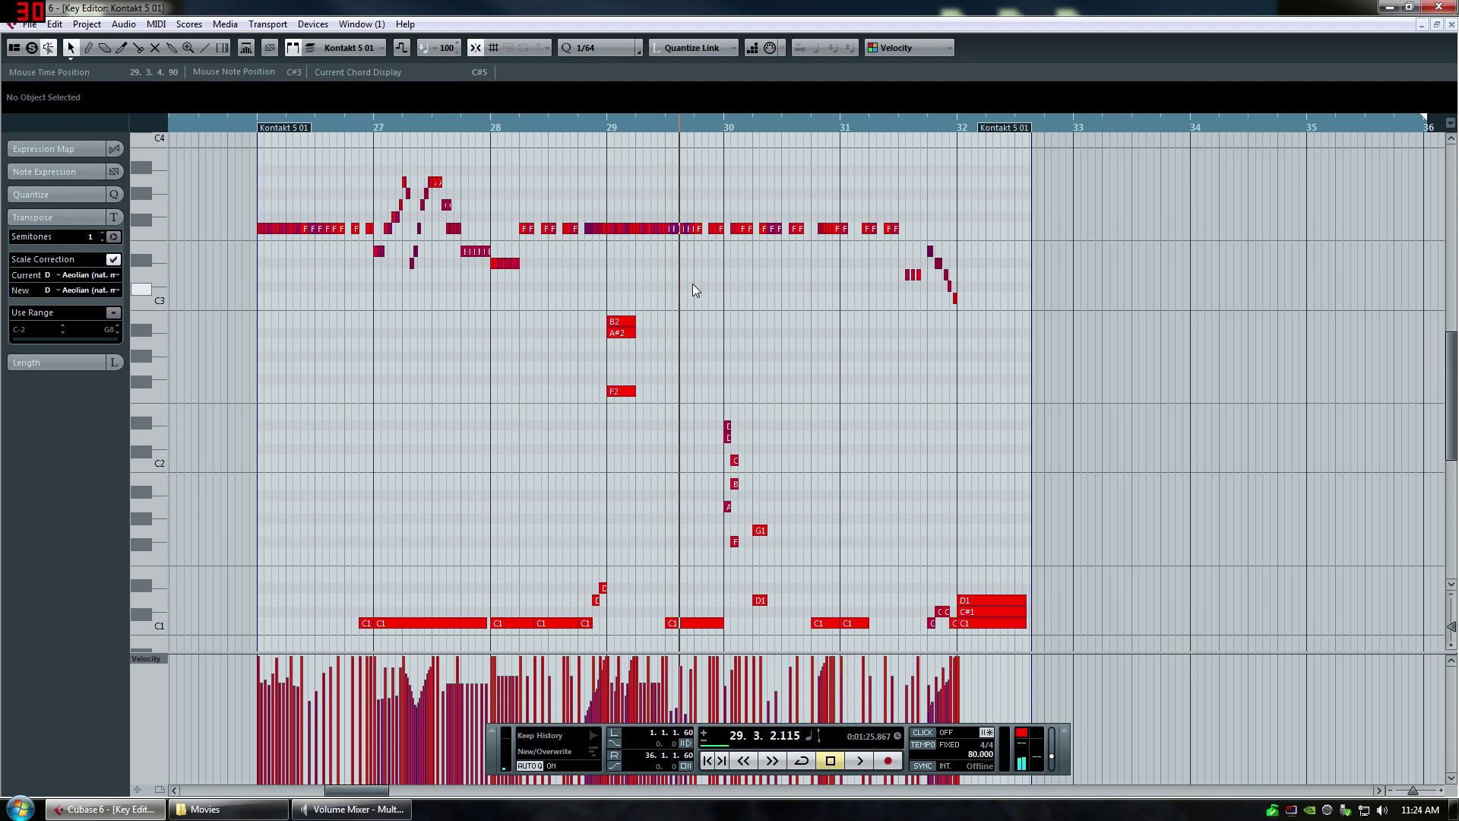
pyautogui.scroll(3, 692, 285)
pyautogui.hscroll(-1, 691, 286)
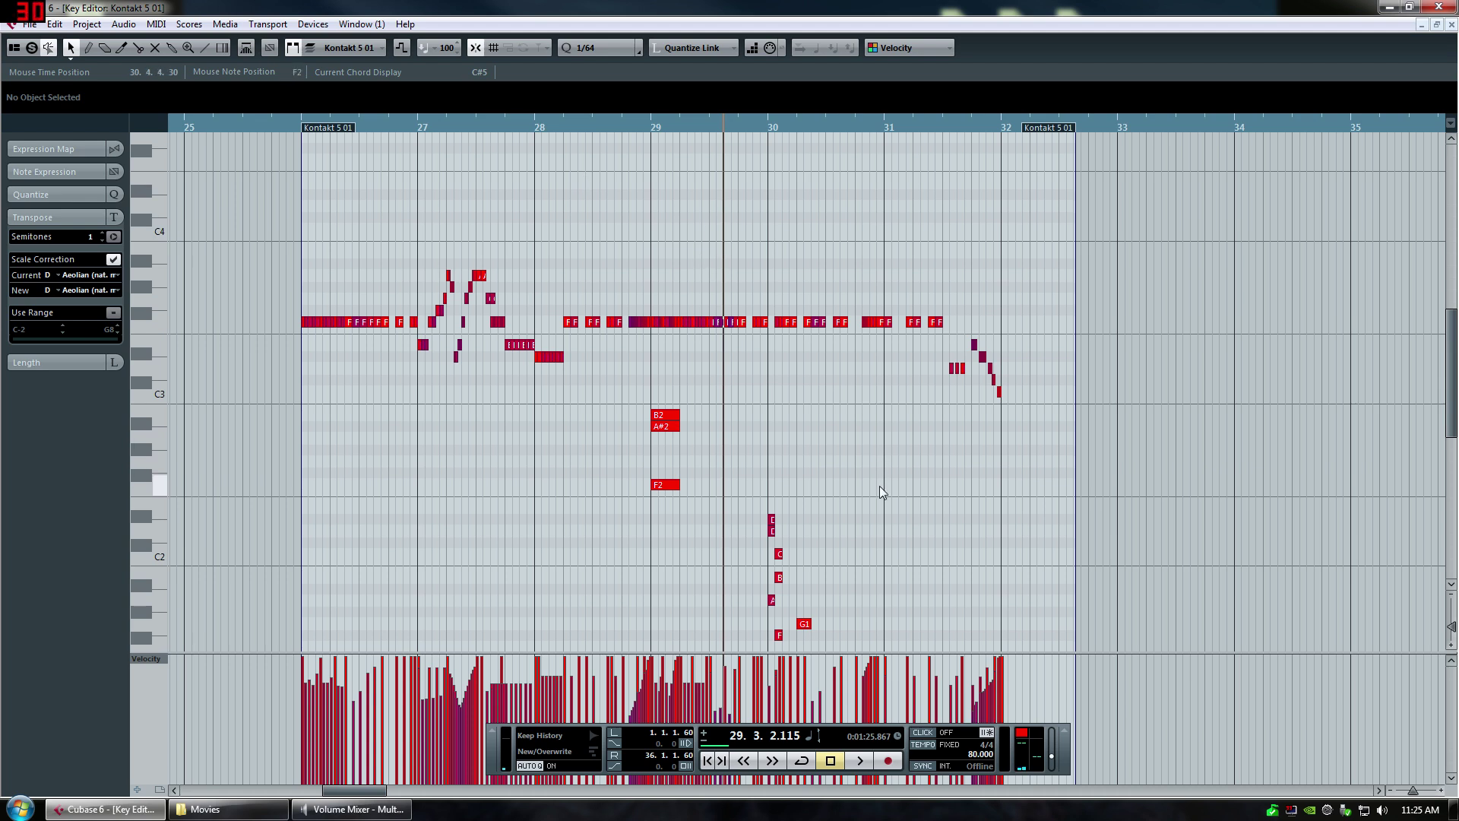
# Examine the mid-range accents at bars 29 and 30 against the low C1 hits and the upper F3 line
pyautogui.moveTo(880, 489); pyautogui.dragTo(808, 363)
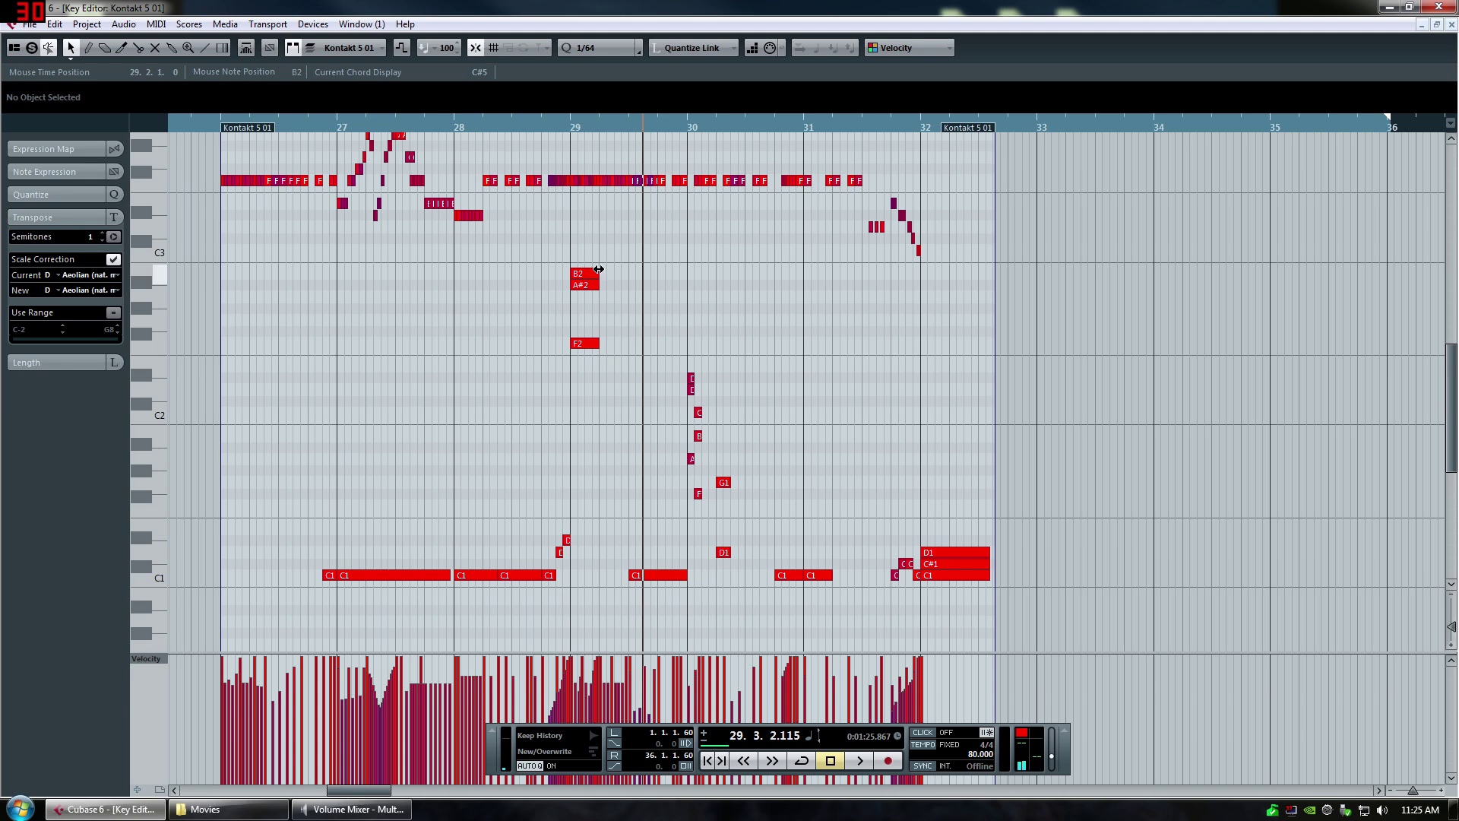
pyautogui.moveTo(747, 430); pyautogui.dragTo(726, 373)
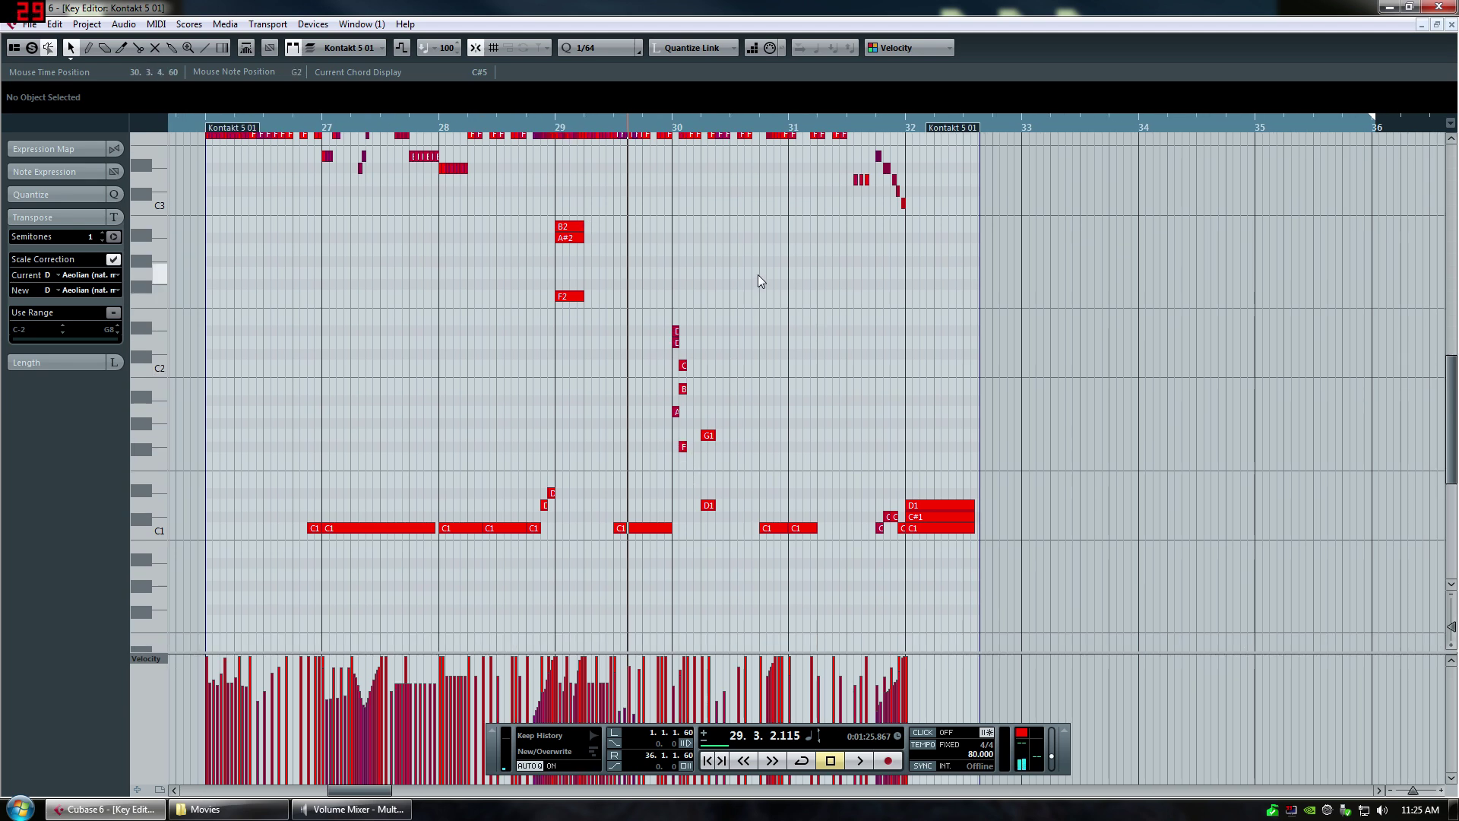
pyautogui.moveTo(780, 299); pyautogui.dragTo(791, 345)
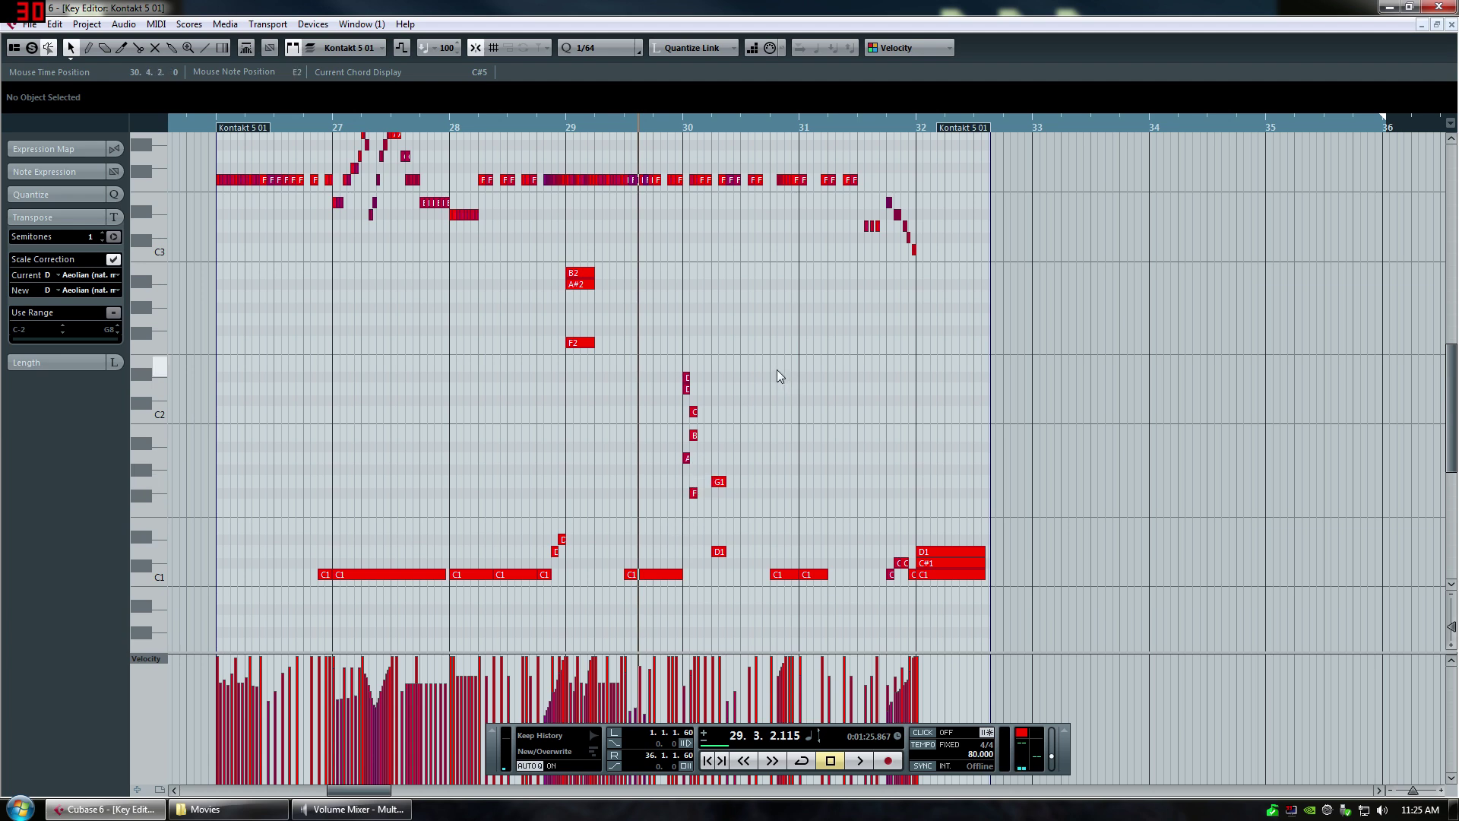
pyautogui.moveTo(515, 339); pyautogui.dragTo(600, 363)
pyautogui.click(480, 325)
pyautogui.moveTo(511, 332); pyautogui.dragTo(626, 367)
# Set the playback position to bar 27 and examine the upper run and low C1 hits from there up close
pyautogui.click(449, 125)
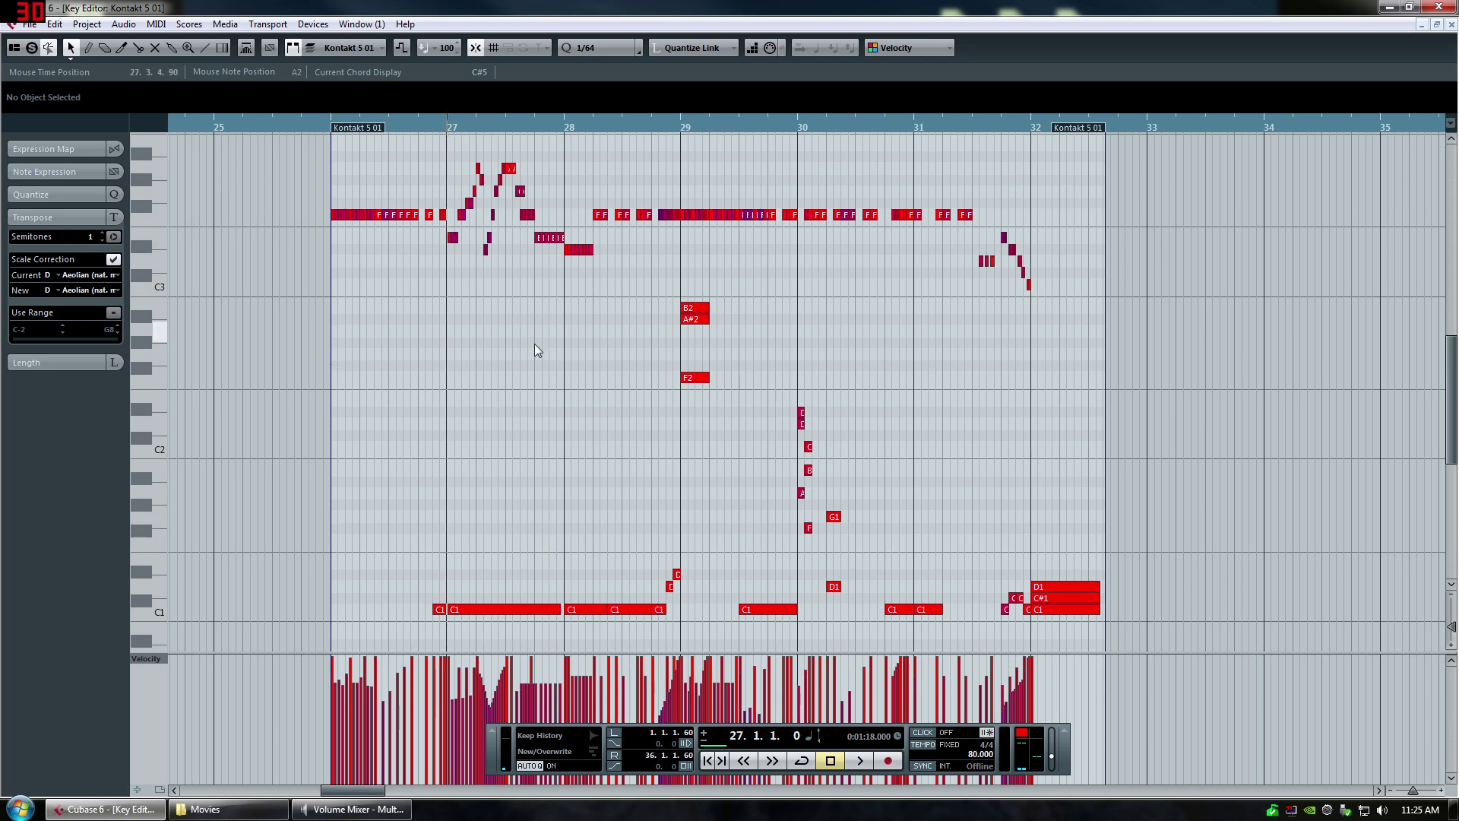
pyautogui.press('h')
pyautogui.press('h')
pyautogui.press('h')
pyautogui.press('h')
pyautogui.scroll(2, 957, 256)
pyautogui.hscroll(4, 957, 257)
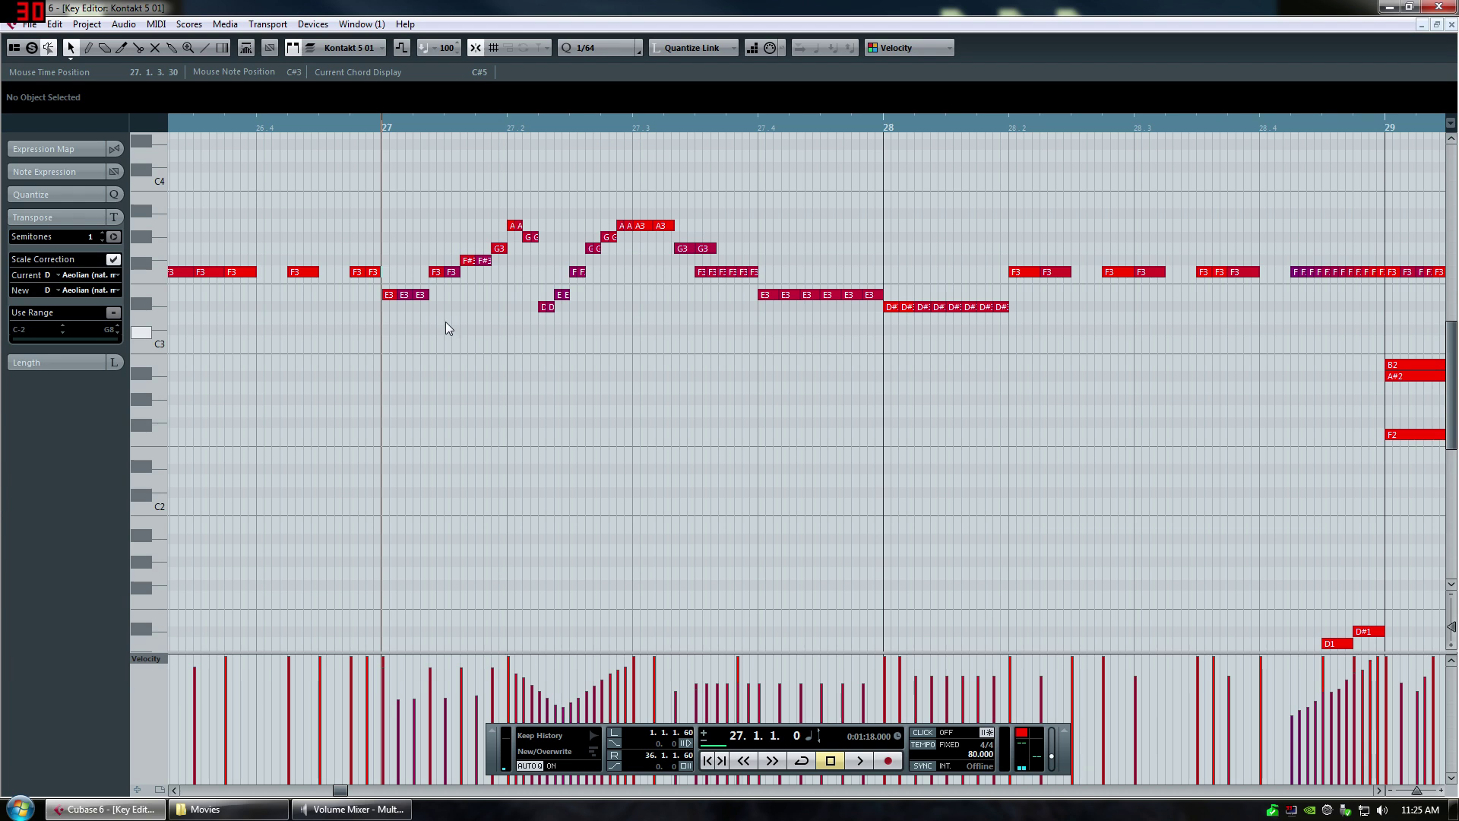
pyautogui.scroll(-3, 856, 463)
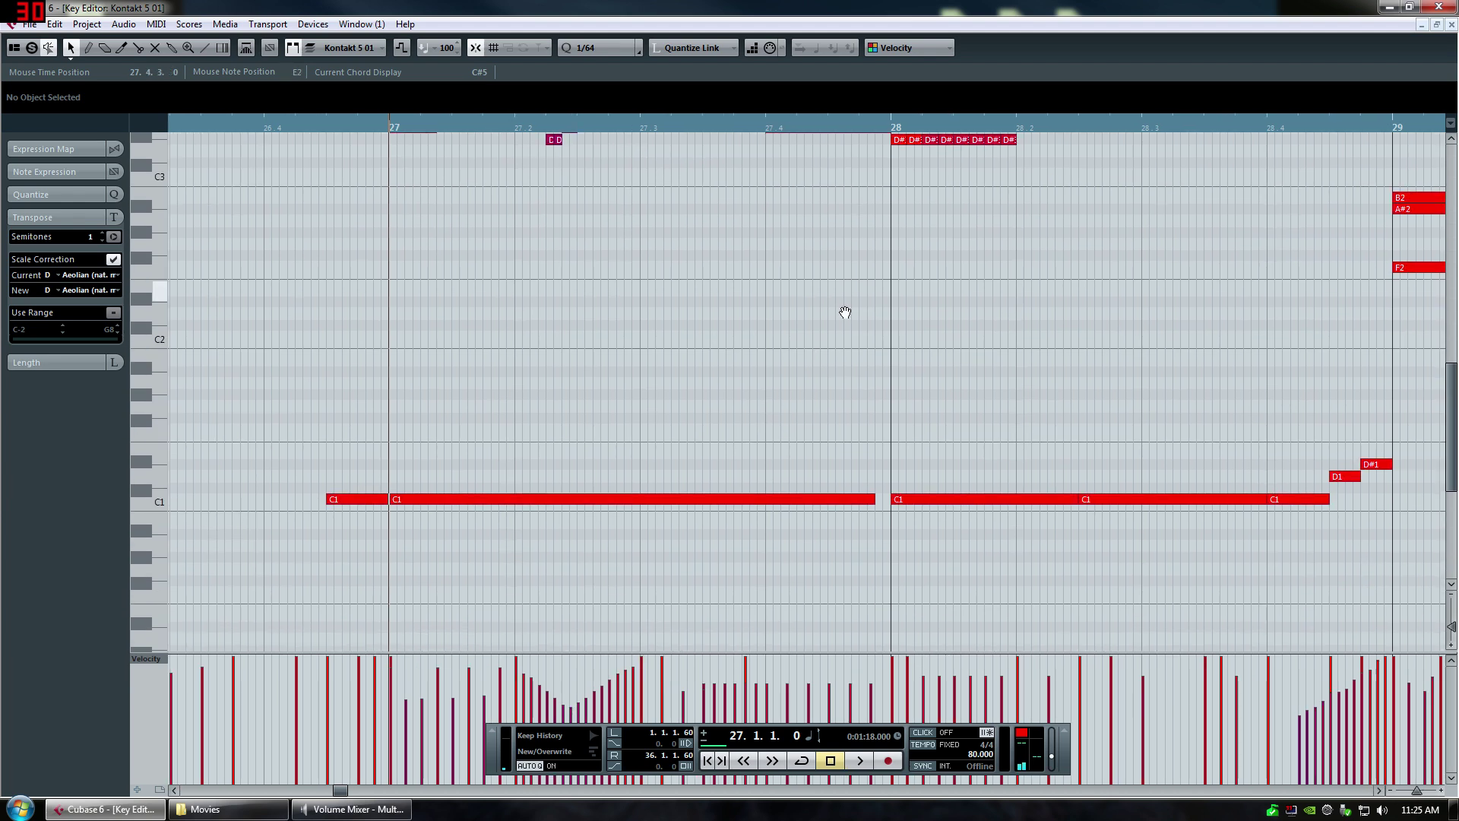
pyautogui.scroll(3, 836, 289)
pyautogui.hscroll(-1, 836, 289)
# Audition the E3, F3, F#3 and A3 notes of the run from bar 27 and examine the low hits and accents through bar 31
pyautogui.click(426, 290)
pyautogui.scroll(-3, 464, 243)
pyautogui.scroll(4, 435, 320)
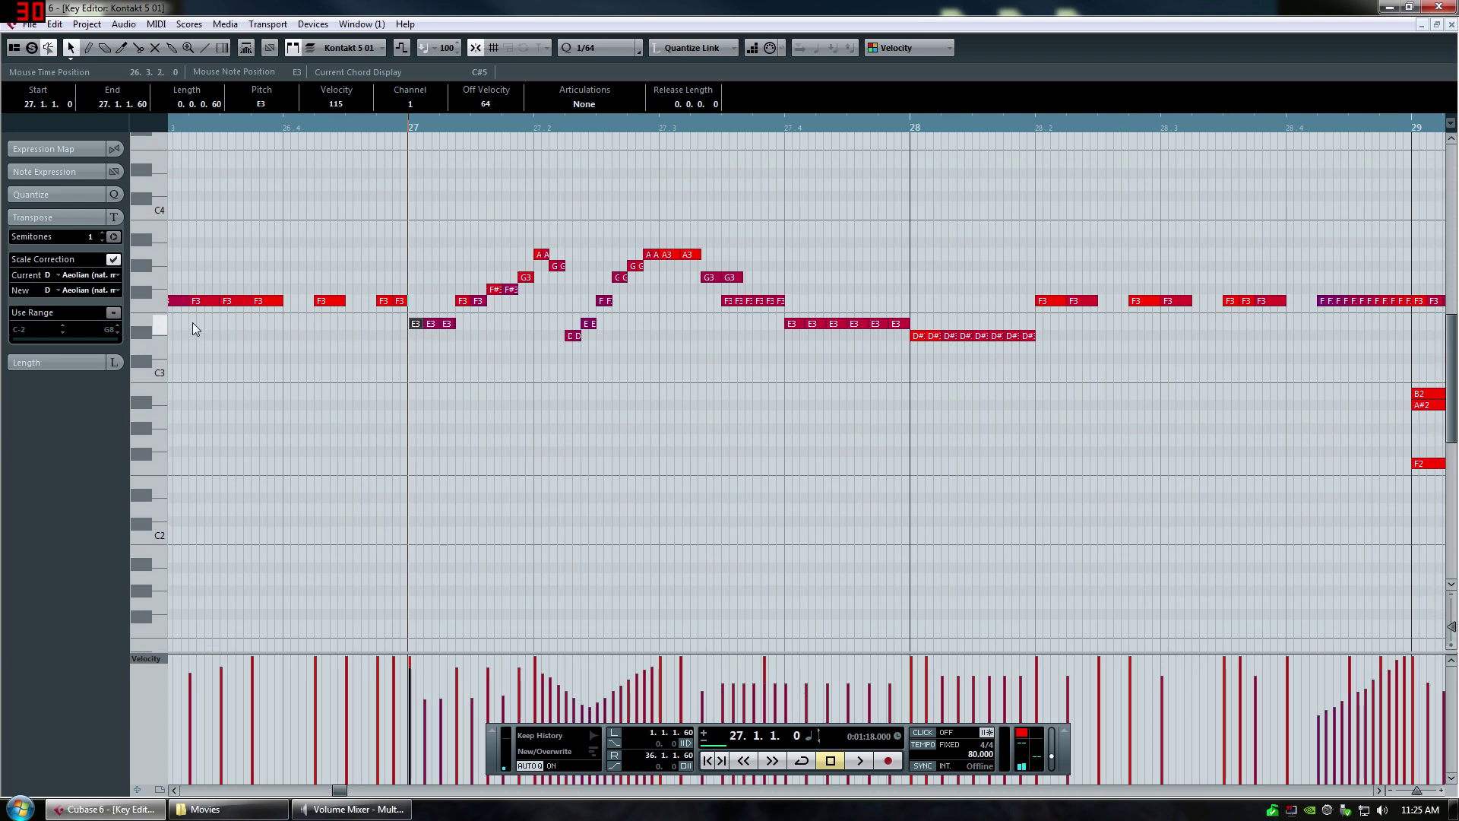
pyautogui.click(462, 301)
pyautogui.click(490, 290)
pyautogui.click(542, 254)
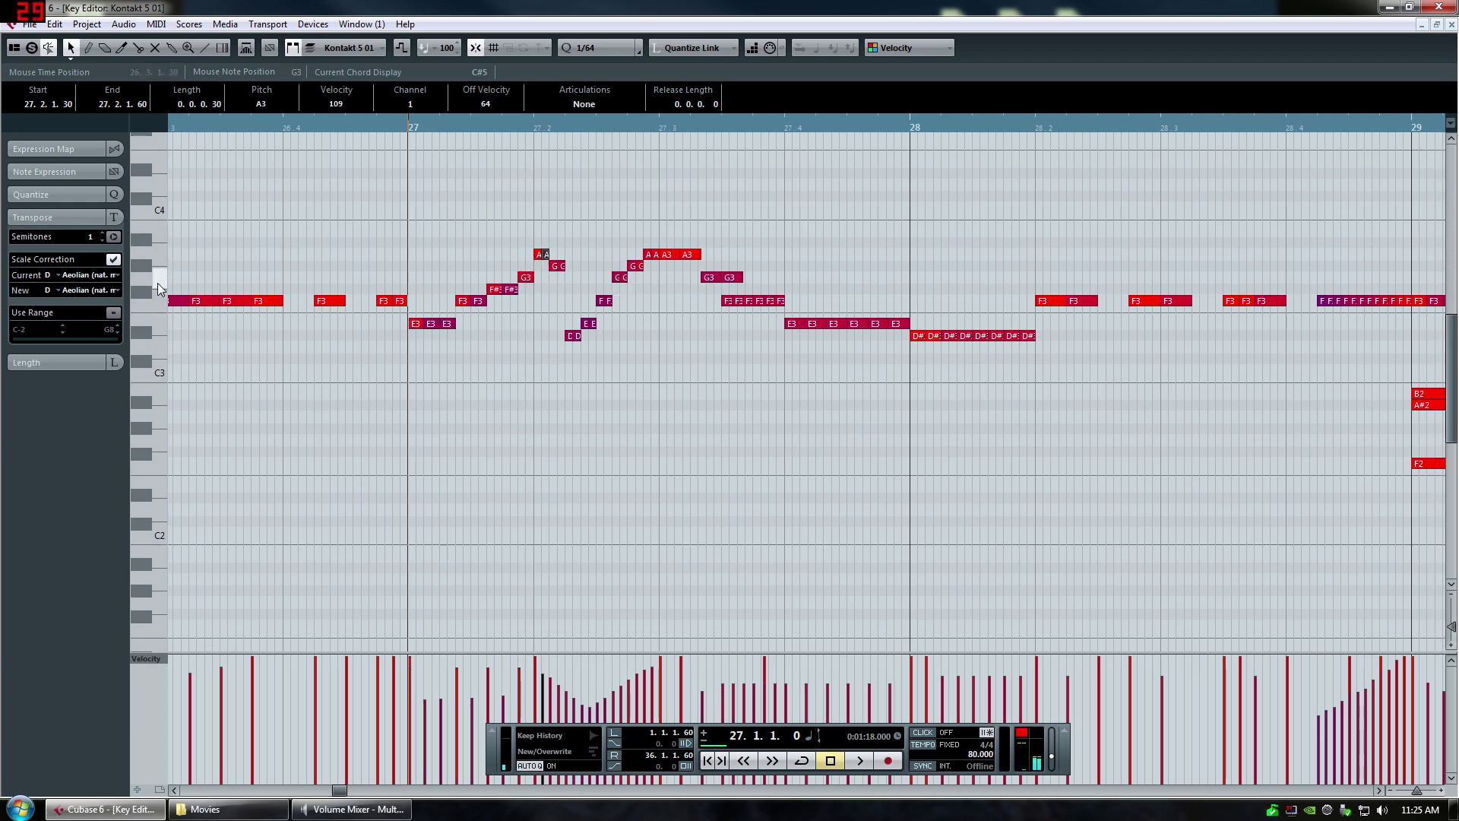
pyautogui.moveTo(760, 346); pyautogui.dragTo(272, 140)
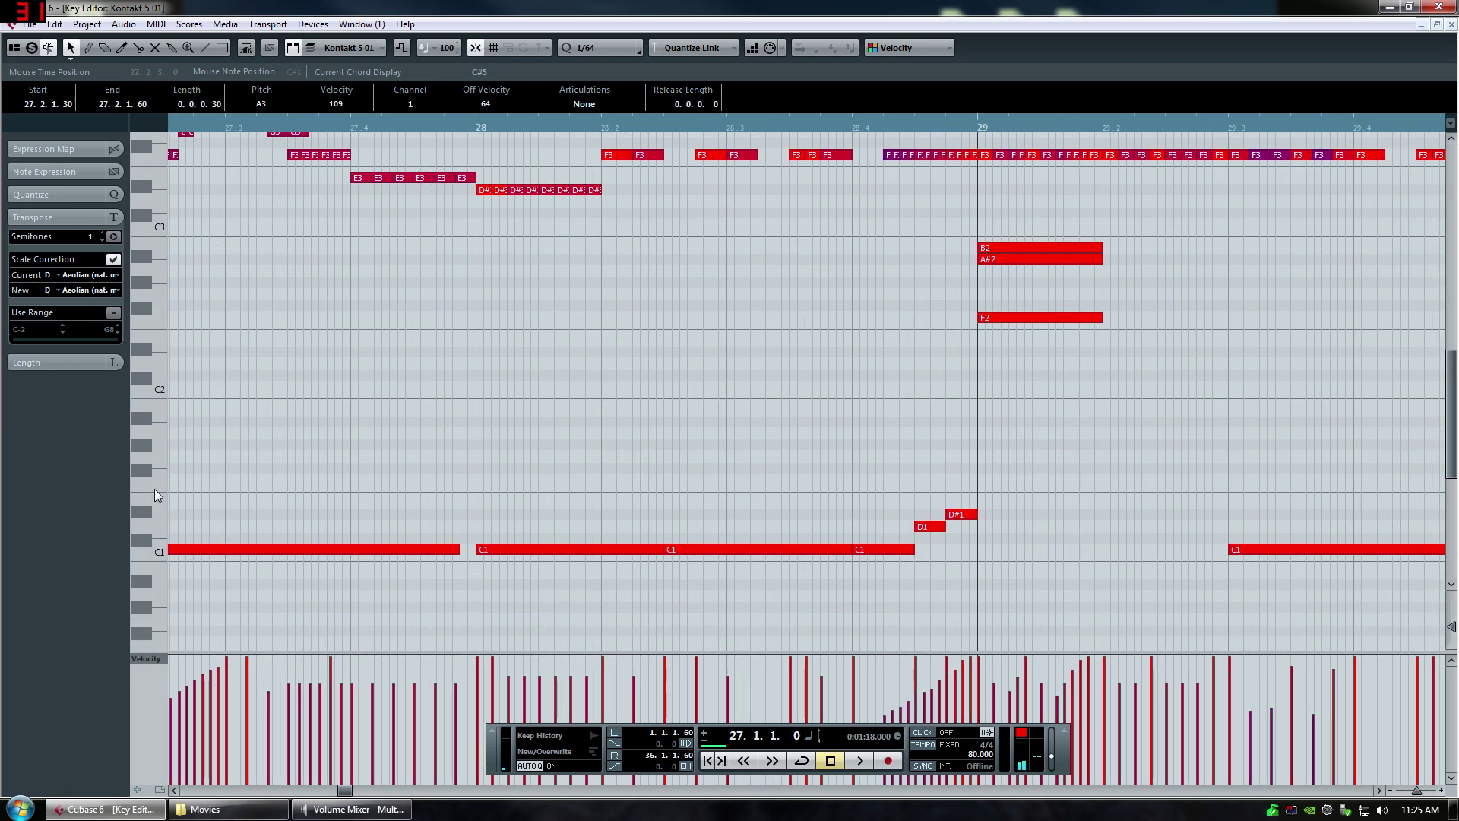
pyautogui.moveTo(170, 479); pyautogui.dragTo(1173, 202)
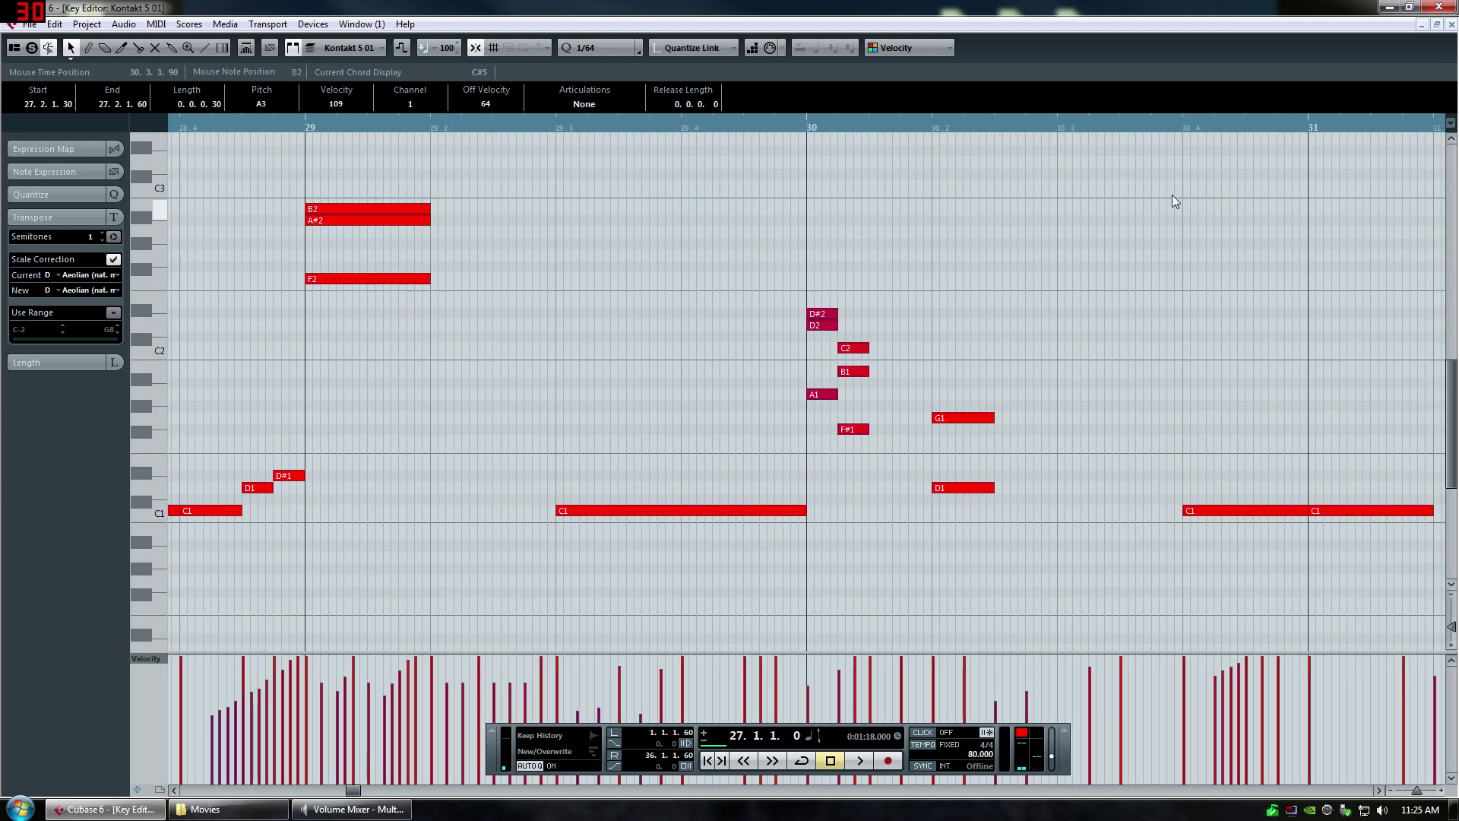
# Leave the note editor for the full project arrangement and return the playback position to the start of bar 1
pyautogui.press('Return')
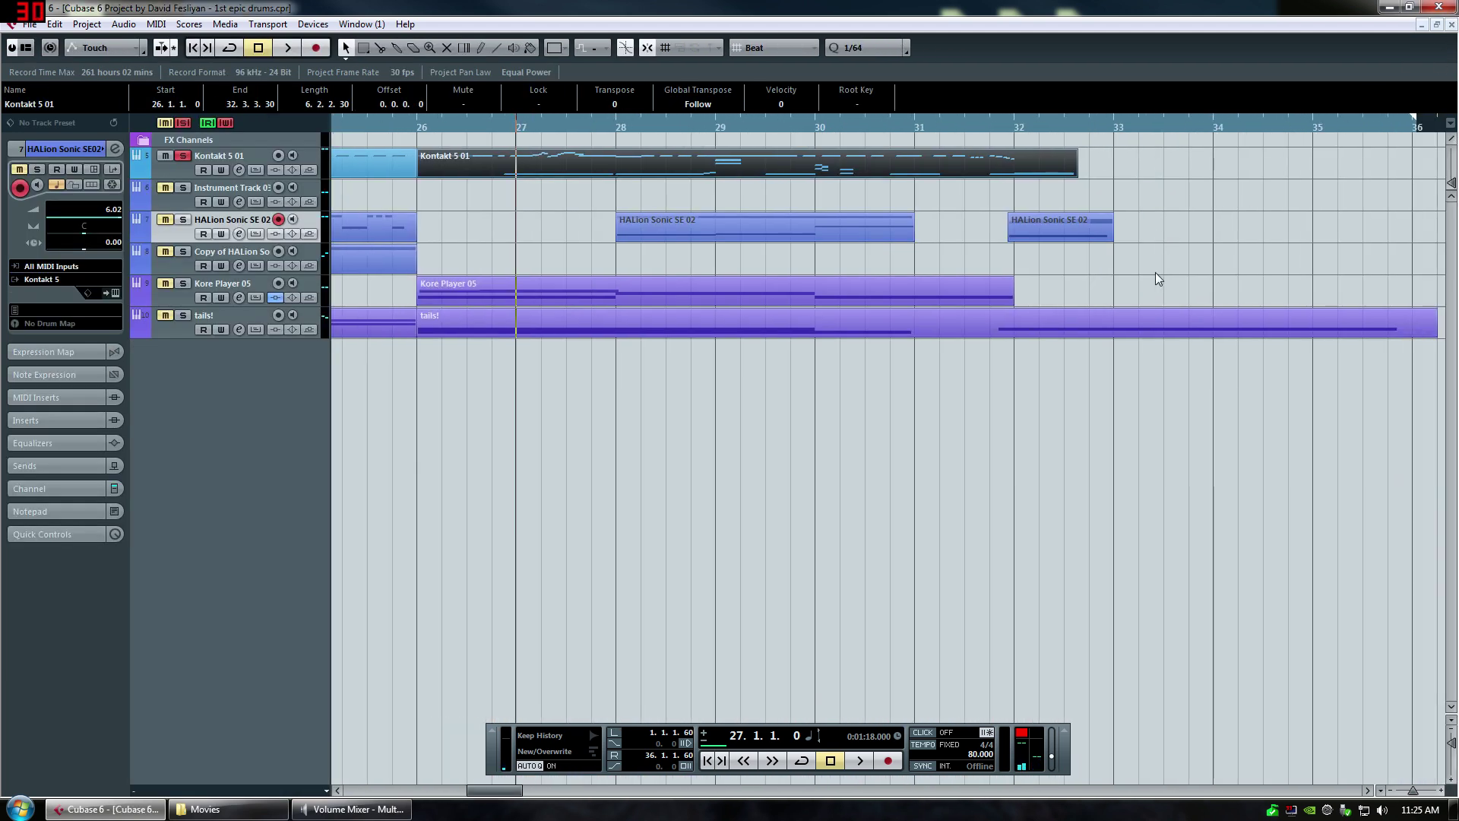
pyautogui.press('g')
pyautogui.press('g')
pyautogui.press('g')
pyautogui.press('g')
pyautogui.press('g')
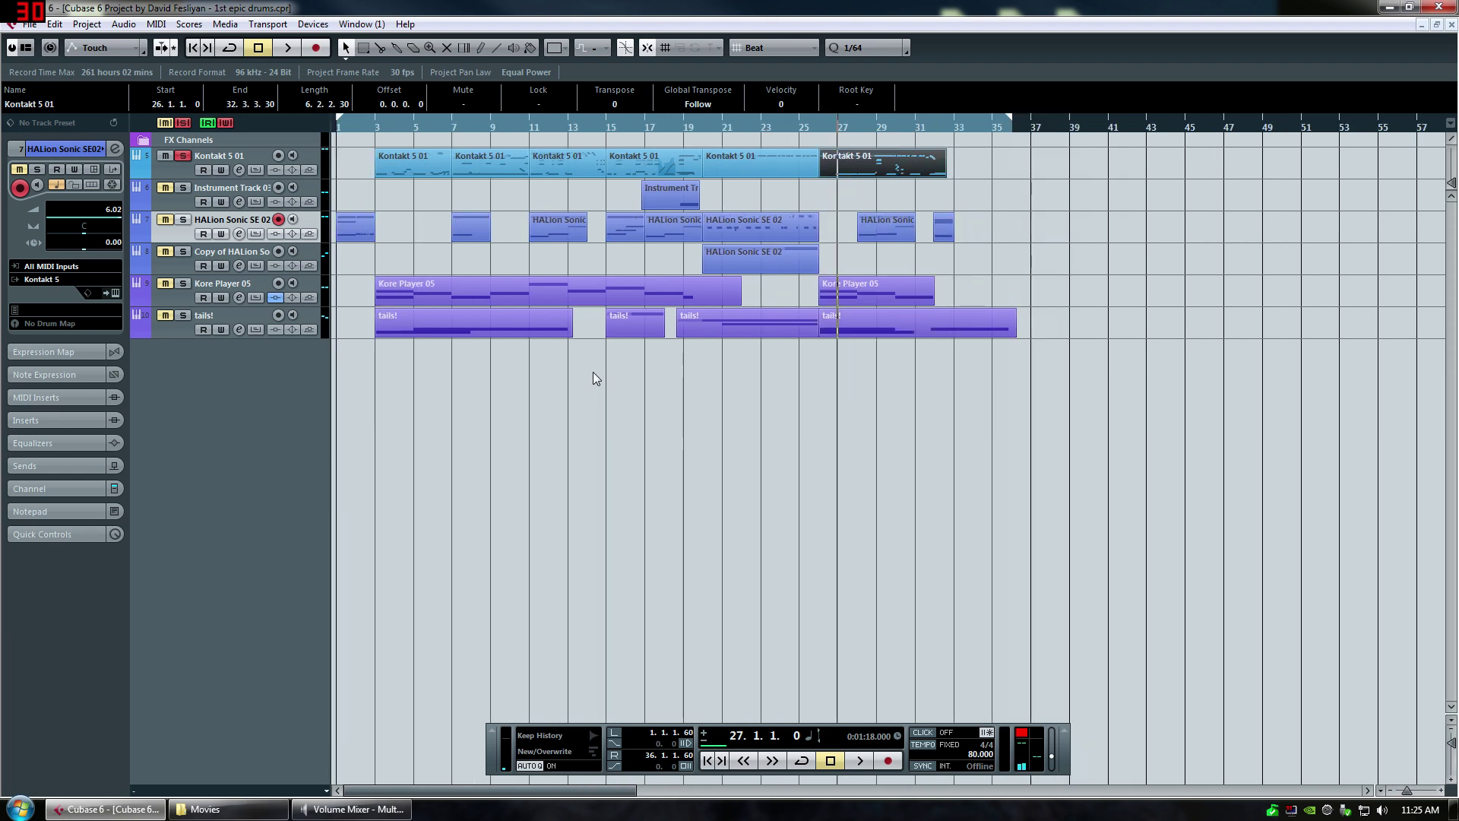
pyautogui.press('g')
pyautogui.press('Home')
pyautogui.click(426, 298)
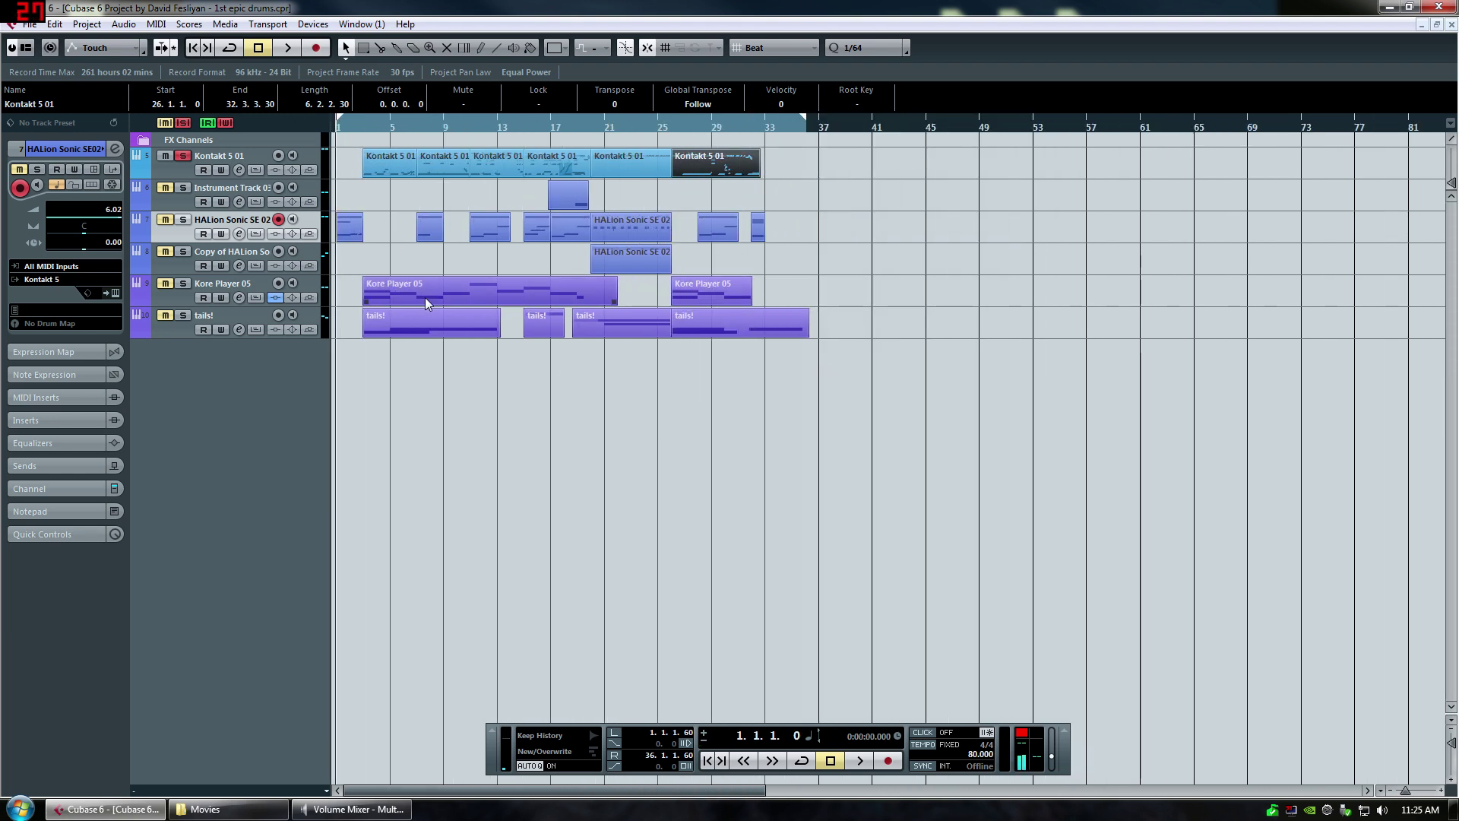
pyautogui.click(416, 333)
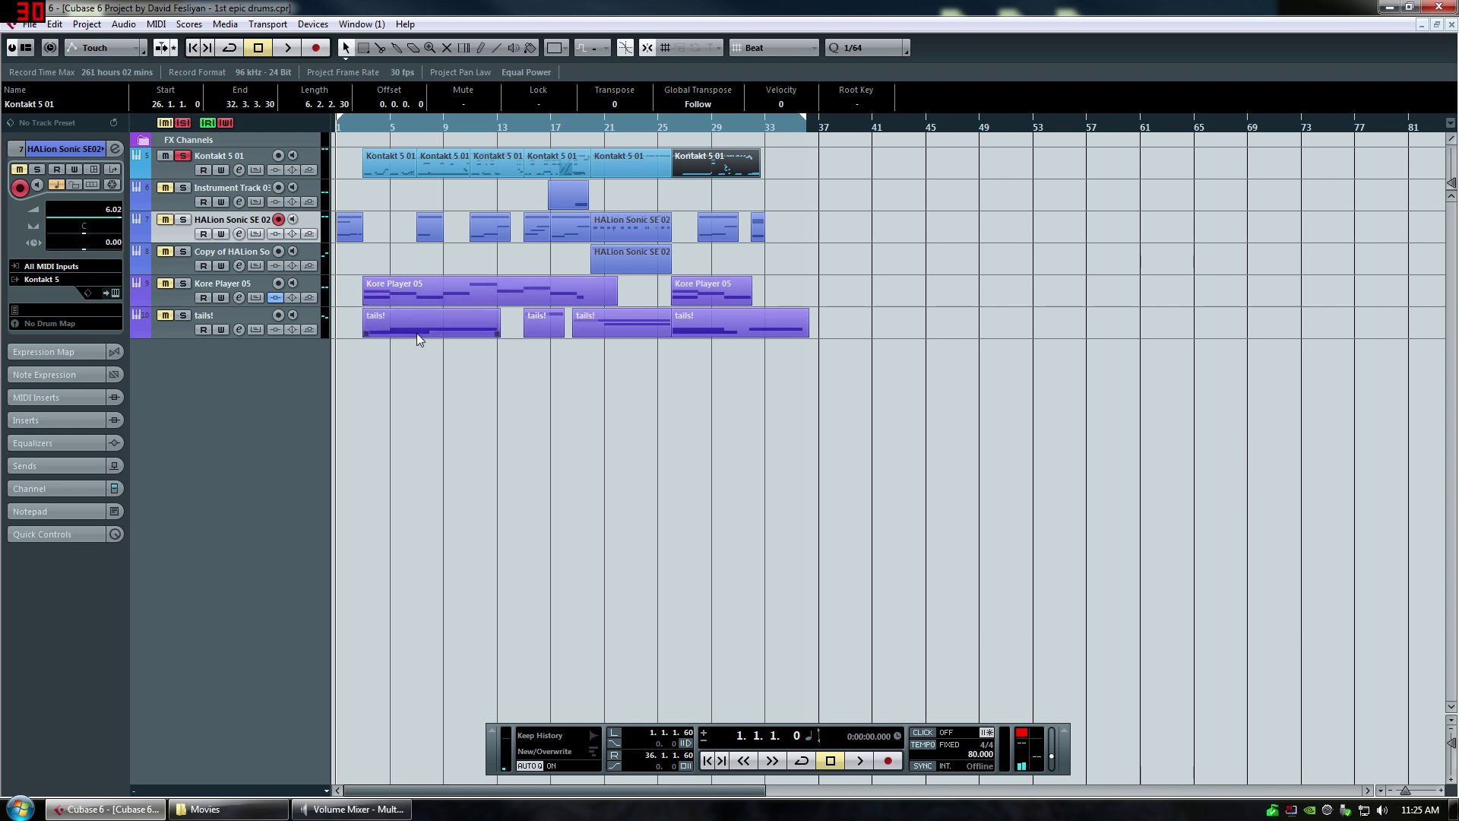